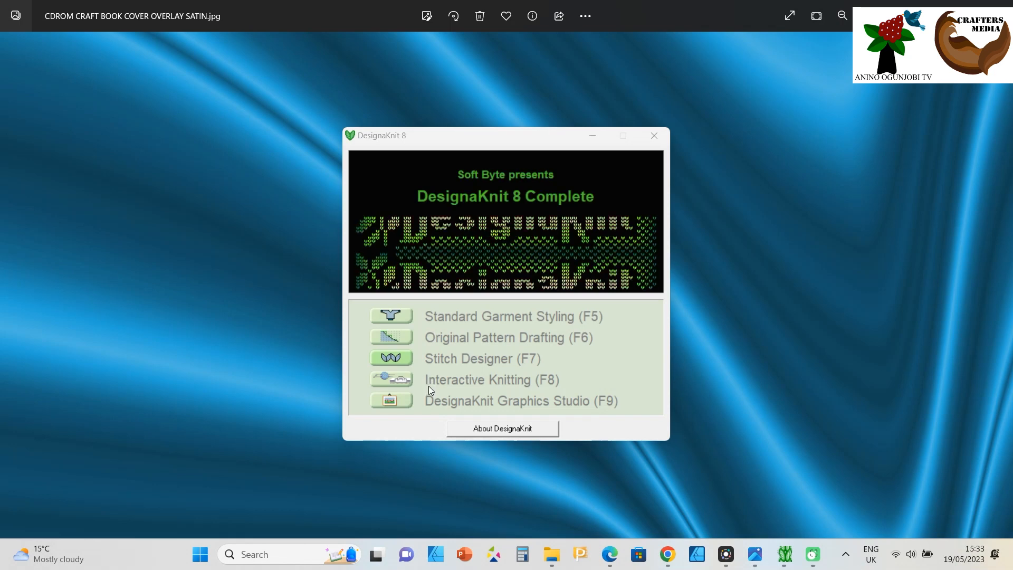
Create a new standard garment for an adult female: a sweater with set-in sleeves and a round front neck
{"action": "left_click", "coordinate": [393, 316]}
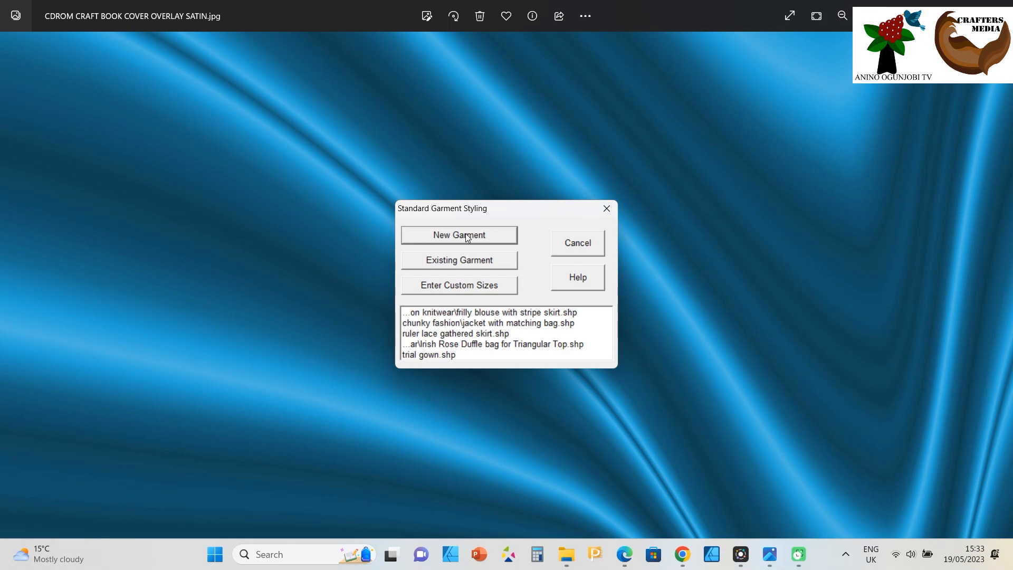
{"action": "left_click", "coordinate": [466, 234]}
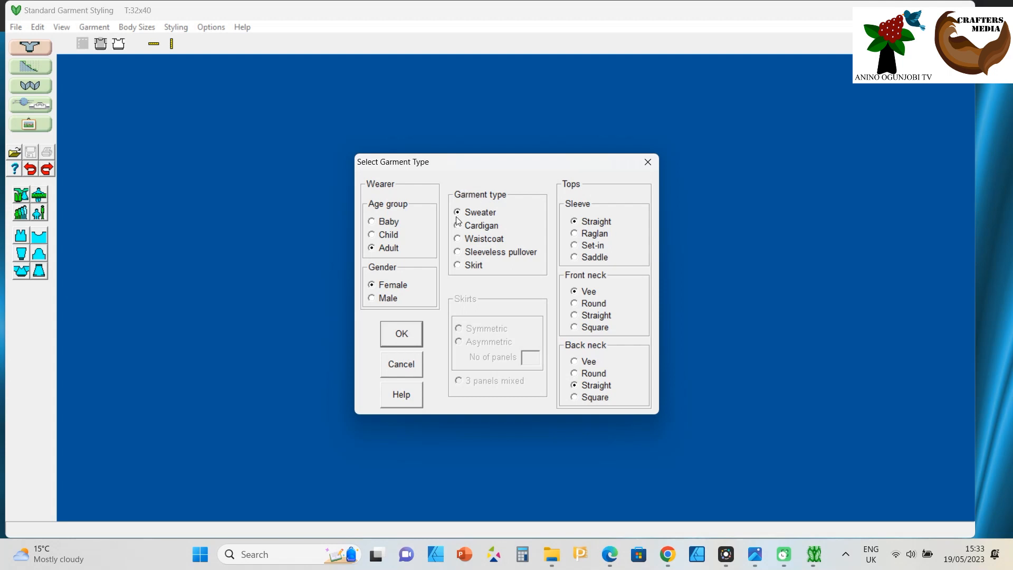
{"action": "left_click", "coordinate": [575, 247]}
{"action": "left_click", "coordinate": [404, 341]}
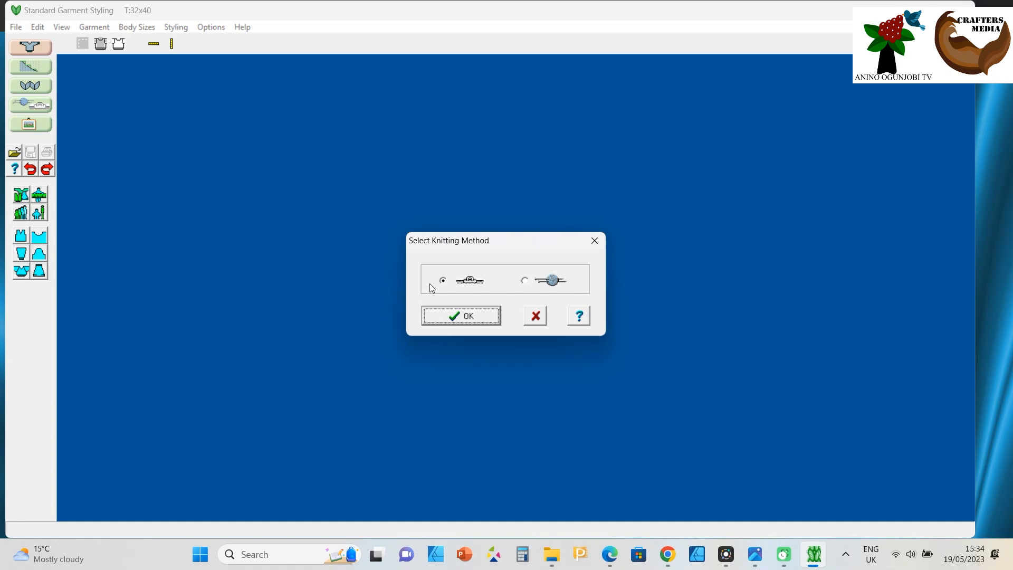
Choose machine knitting as the knitting method and select the Silver Reed LK150 as the knitting machine
{"action": "left_click", "coordinate": [525, 280]}
{"action": "left_click", "coordinate": [443, 281]}
{"action": "left_click", "coordinate": [452, 318]}
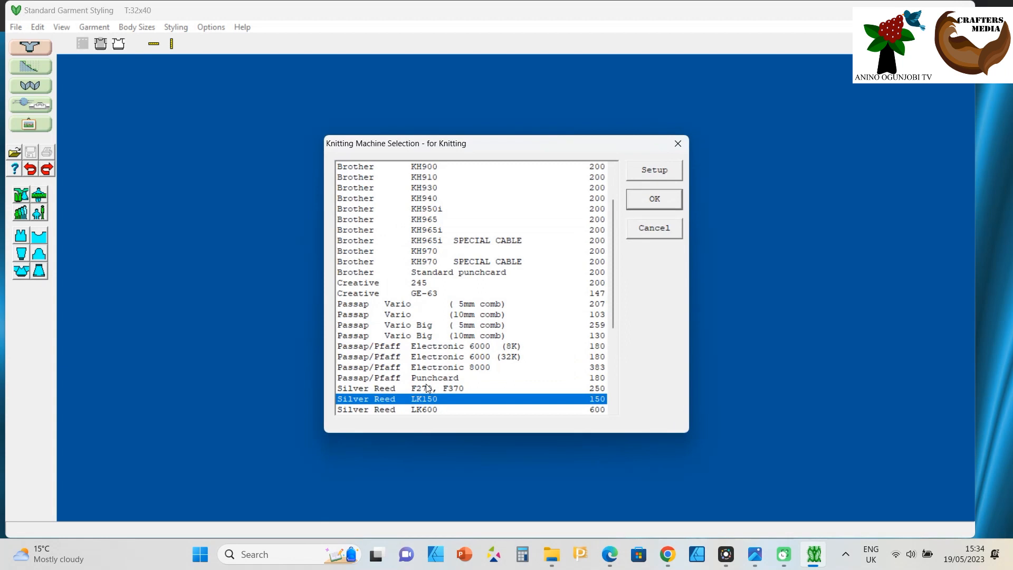
{"action": "scroll", "coordinate": [412, 301], "scroll_direction": "down", "scroll_amount": 5}
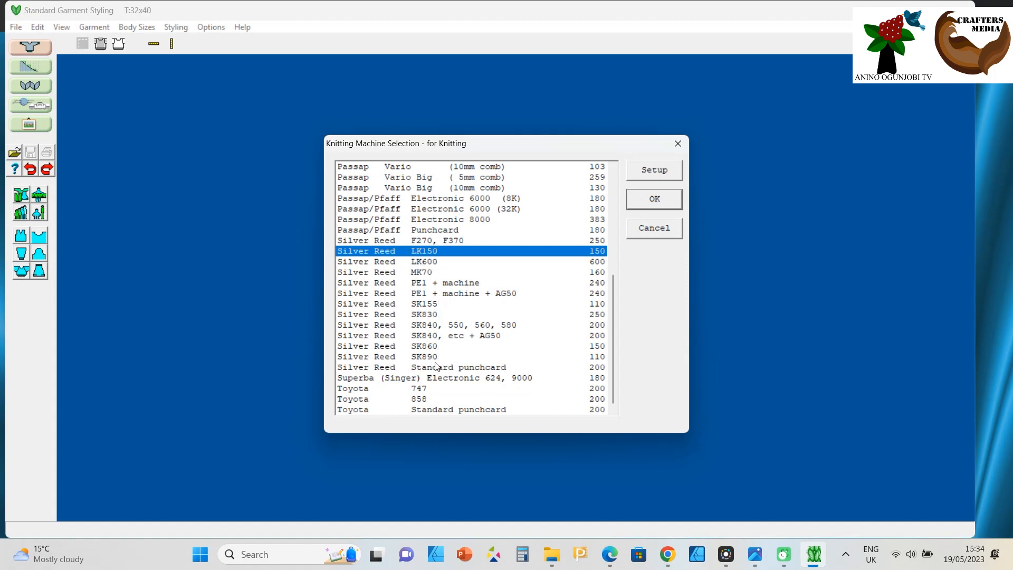
{"action": "left_click", "coordinate": [483, 262]}
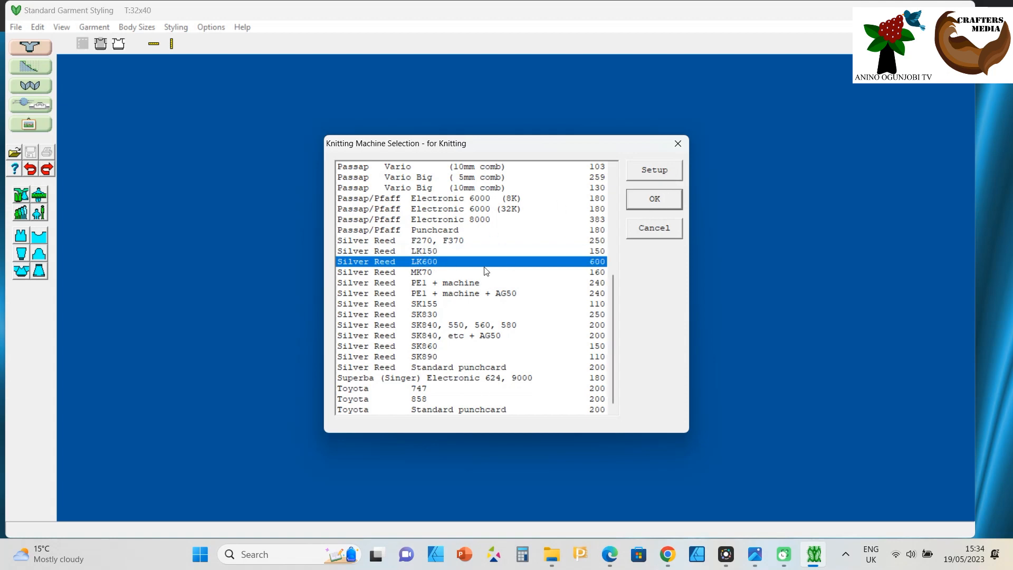
{"action": "left_click", "coordinate": [476, 253]}
{"action": "left_click", "coordinate": [645, 203]}
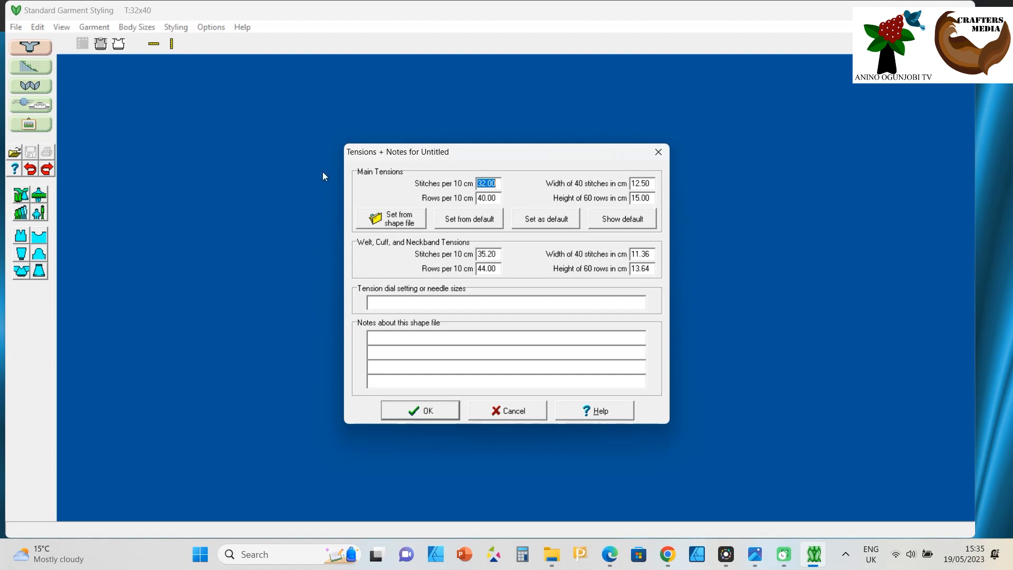
Enter the tension dial setting "tension 3 , stitch dial 3" and the shape file note "Aldi's Aran yarn, flared base"
{"action": "left_click", "coordinate": [478, 300]}
{"action": "type", "text": "tension 3 , stitch dial 3"}
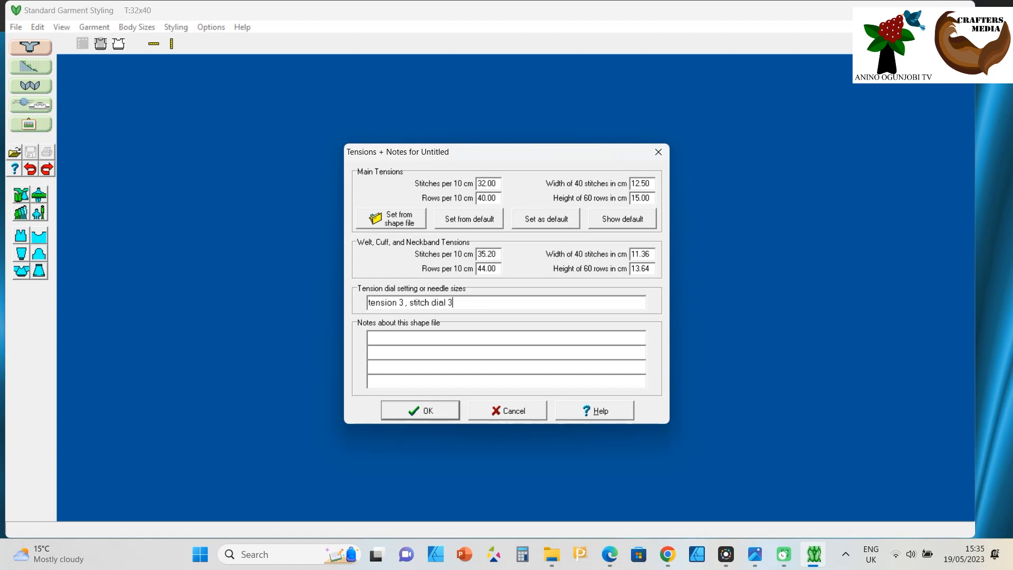
{"action": "left_click", "coordinate": [449, 335]}
{"action": "type", "text": "Aldi's yarn"}
{"action": "key", "text": "BackSpace"}
{"action": "key", "text": "BackSpace"}
{"action": "key", "text": "BackSpace"}
{"action": "key", "text": "BackSpace"}
{"action": "key", "text": "BackSpace"}
{"action": "type", "text": "Aran yarn"}
{"action": "type", "text": ", flared"}
{"action": "type", "text": "base"}
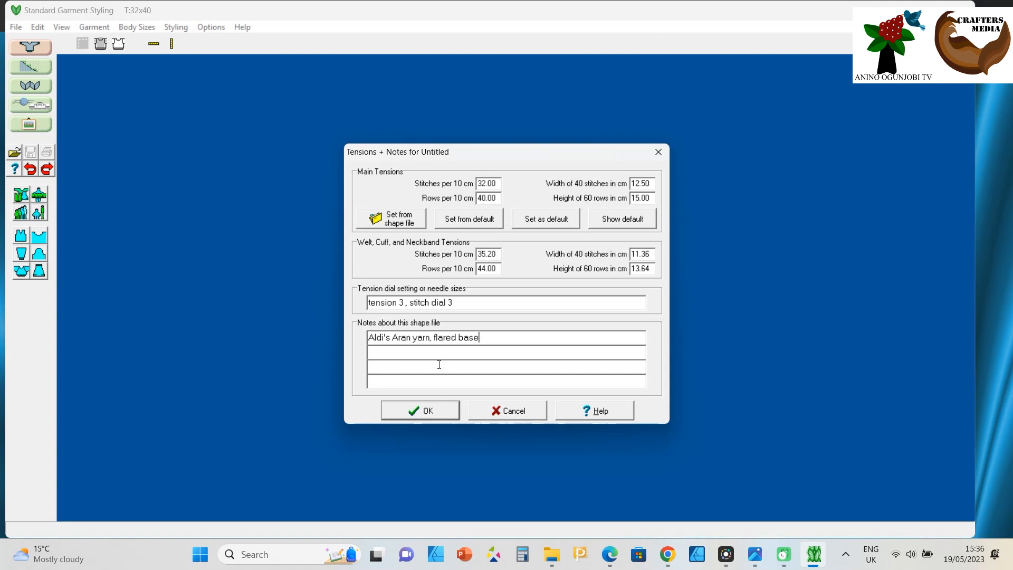
{"action": "left_click", "coordinate": [441, 412]}
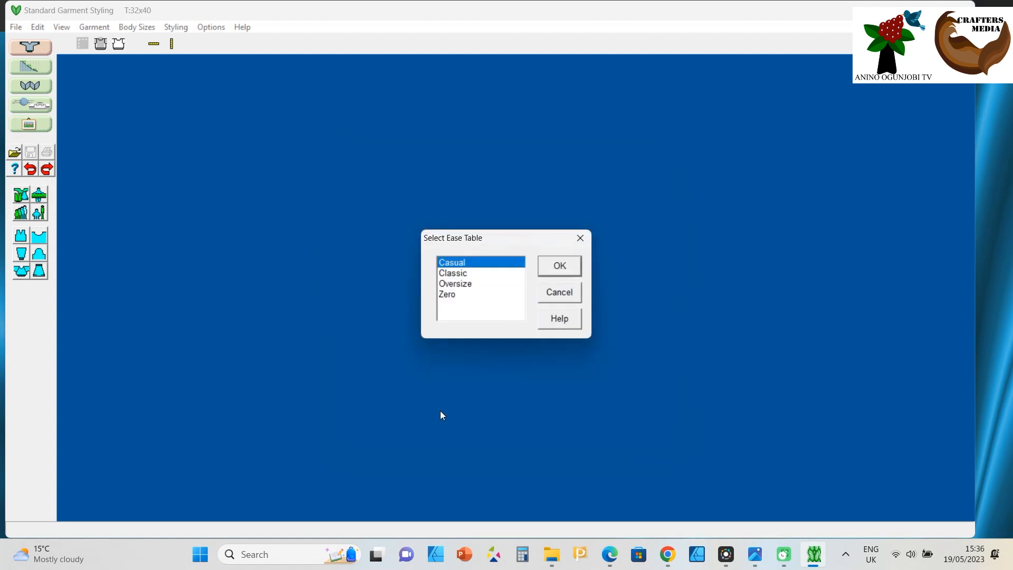
Apply the Classic ease table and the standard body size bust 92 (36")
{"action": "left_click", "coordinate": [464, 274]}
{"action": "left_click", "coordinate": [563, 269]}
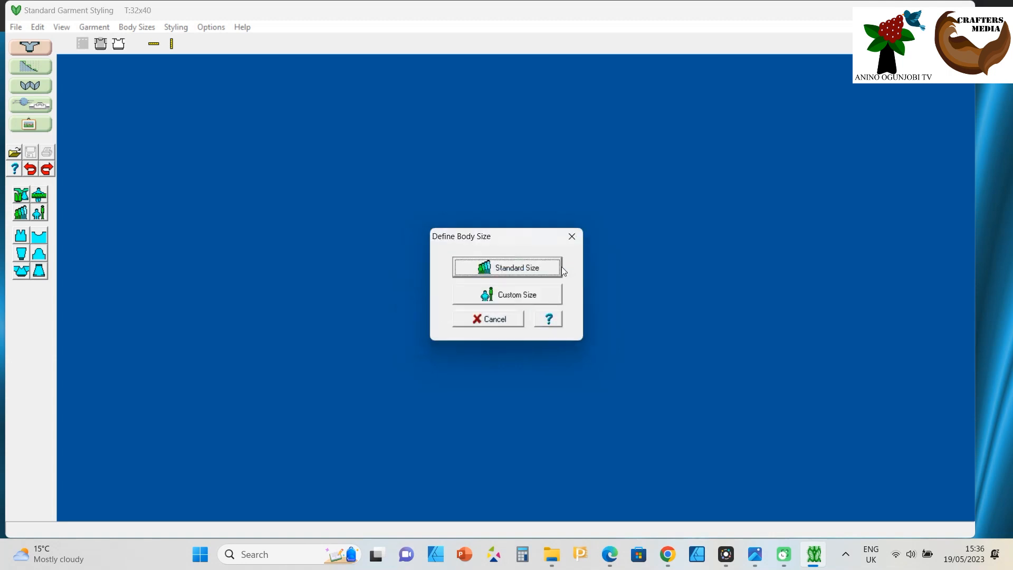
{"action": "left_click", "coordinate": [523, 273]}
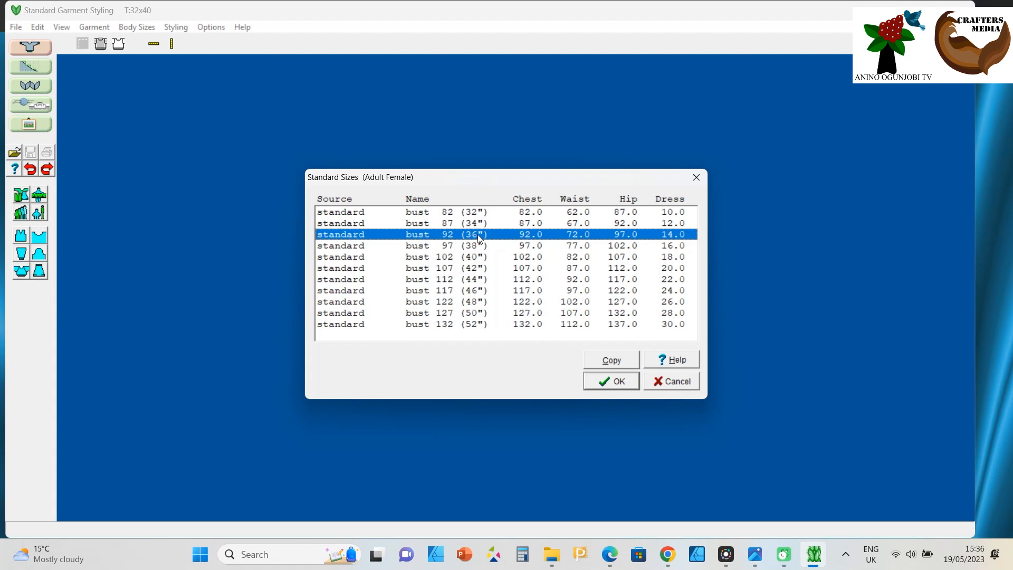
{"action": "left_click", "coordinate": [488, 223]}
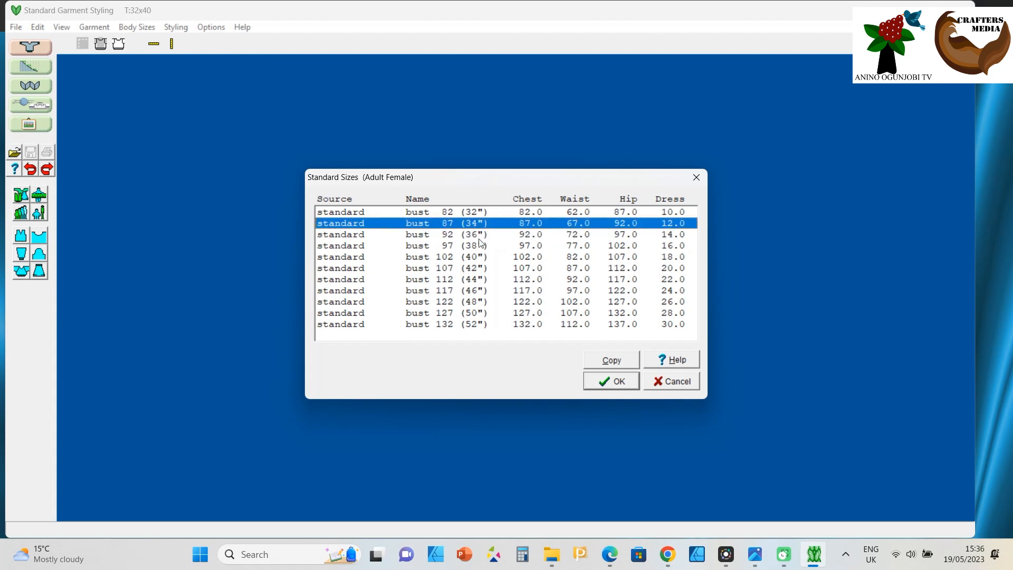
{"action": "left_click", "coordinate": [483, 237]}
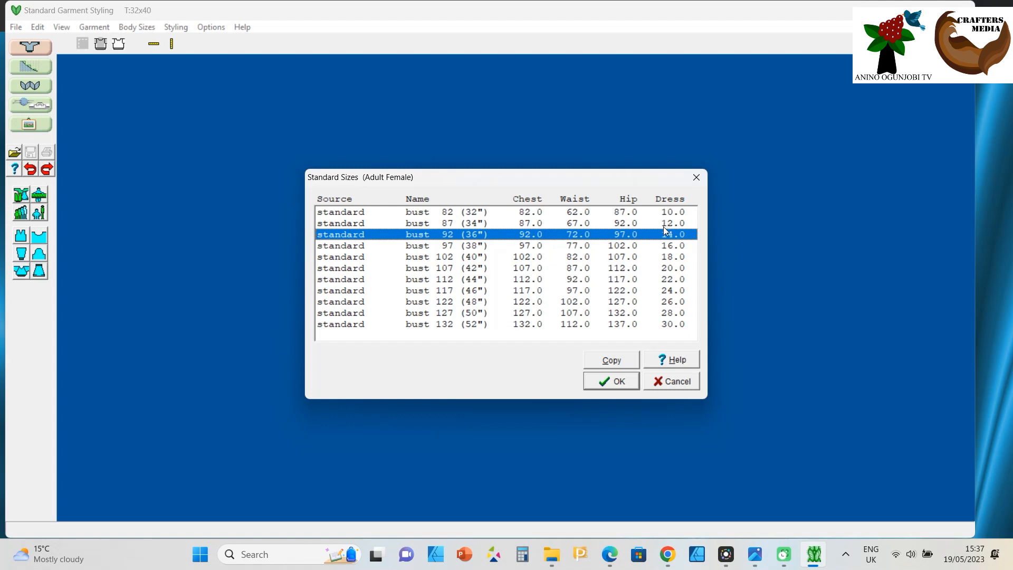
{"action": "left_click", "coordinate": [615, 381]}
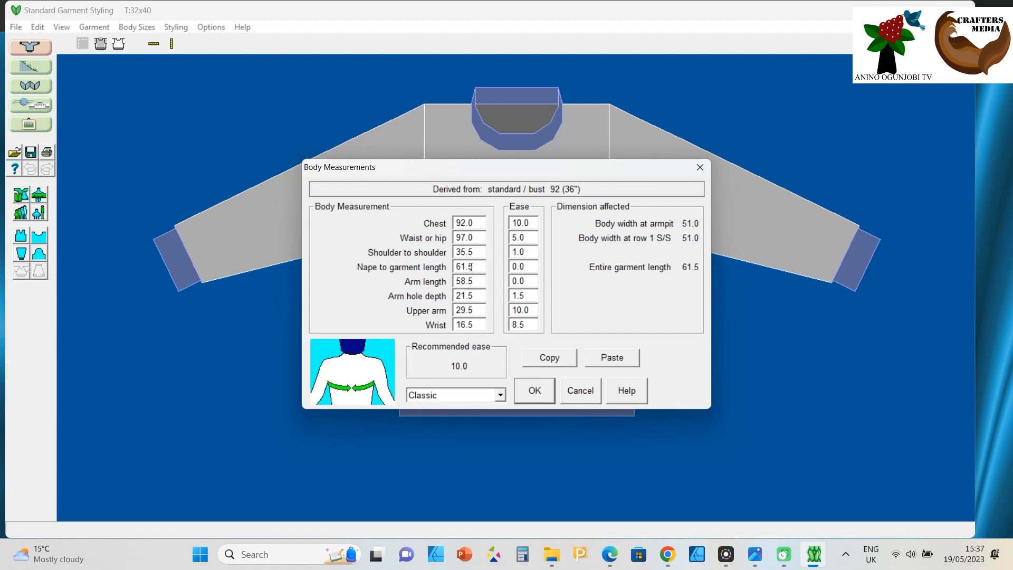
Accept the standard body measurements, including the nape to garment length, without editing them
{"action": "left_click", "coordinate": [477, 270]}
{"action": "double_click", "coordinate": [457, 268]}
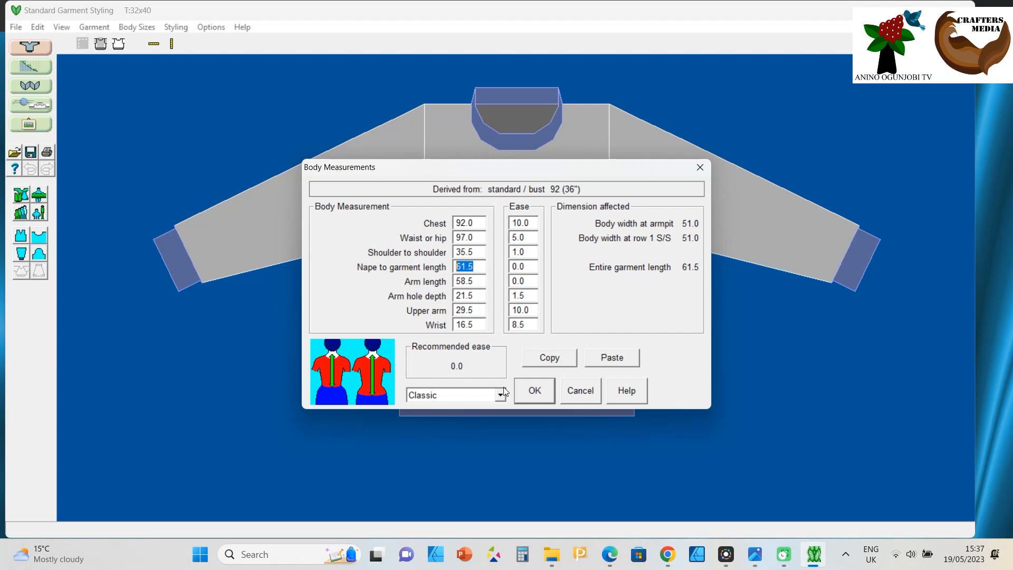
{"action": "left_click", "coordinate": [532, 391]}
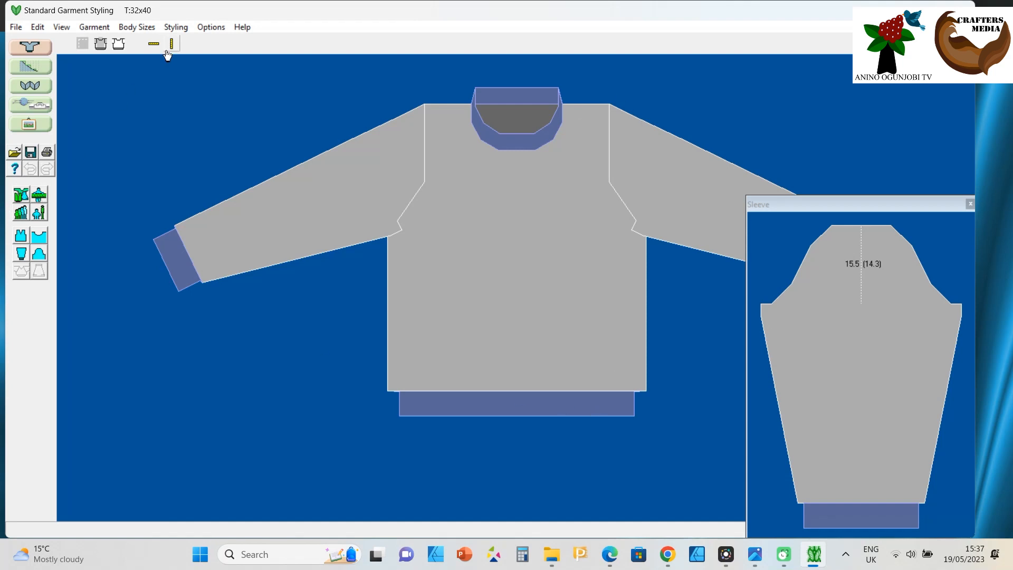
Switch the units of measurement to inches with tensions per inch
{"action": "left_click", "coordinate": [198, 28]}
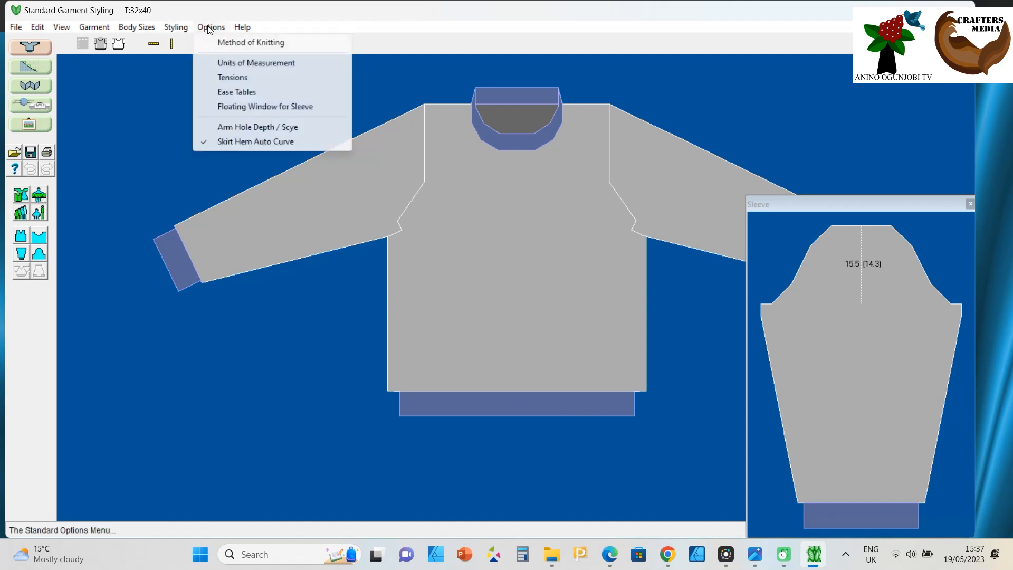
{"action": "left_click", "coordinate": [235, 63]}
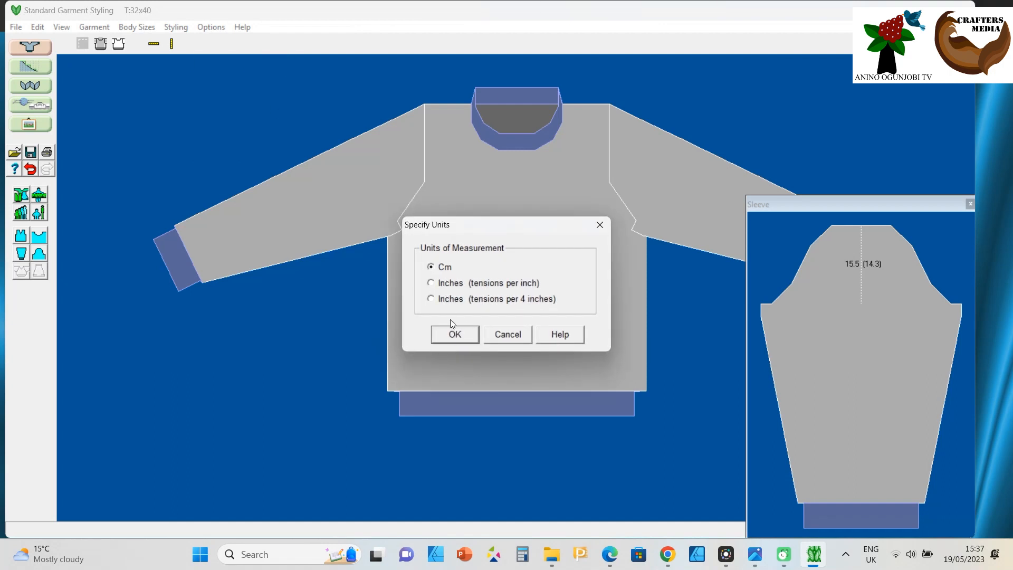
{"action": "left_click", "coordinate": [431, 284]}
{"action": "left_click", "coordinate": [470, 339]}
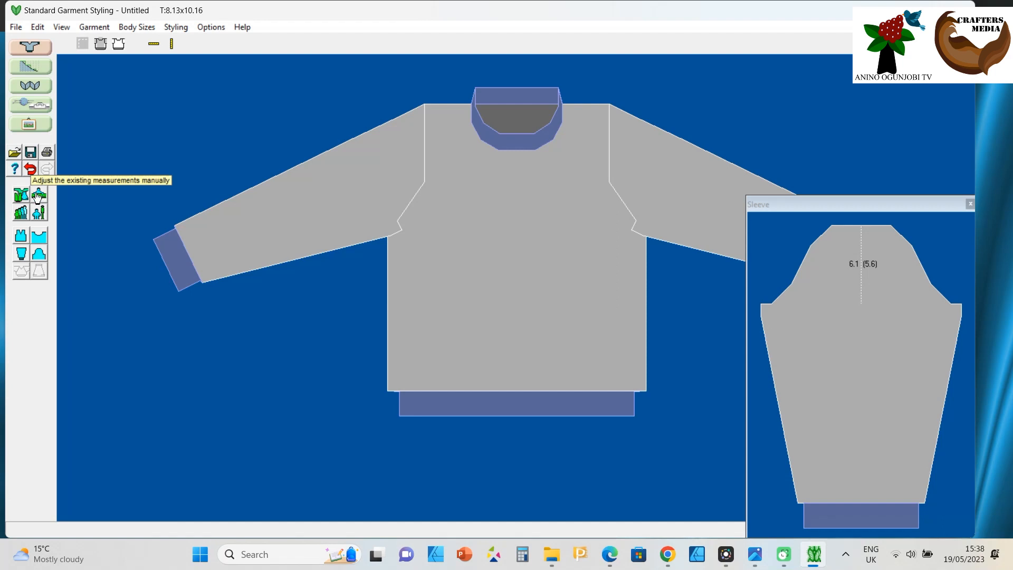
Set the nape to garment length to 36 inches in the body measurements
{"action": "left_click", "coordinate": [38, 197]}
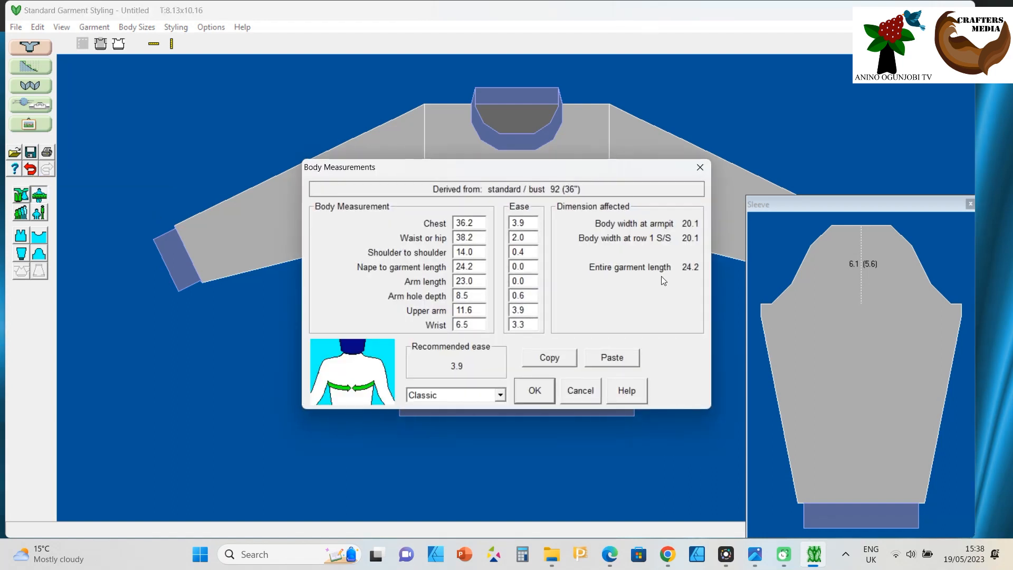
{"action": "left_click", "coordinate": [474, 265]}
{"action": "double_click", "coordinate": [474, 265]}
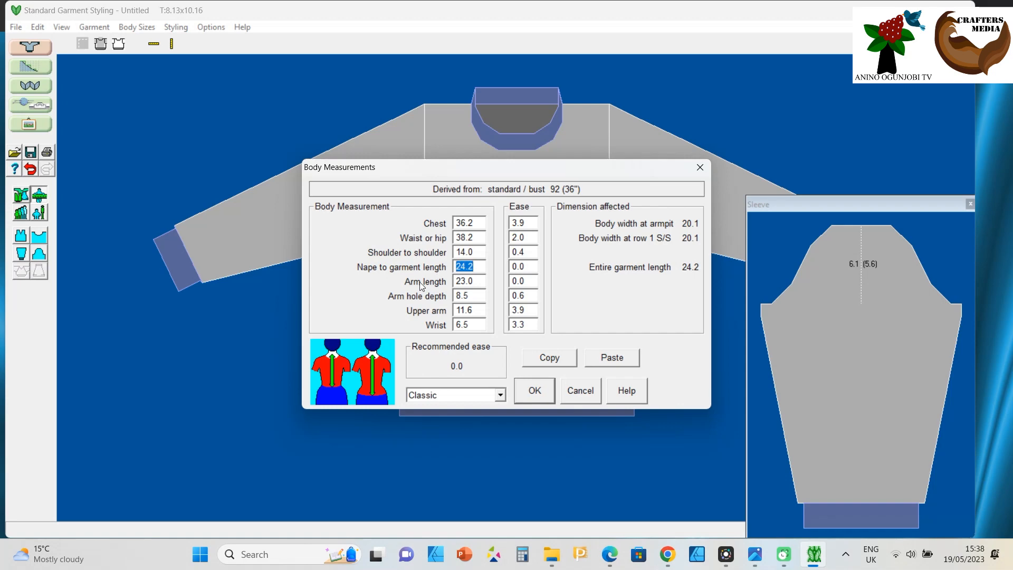
{"action": "type", "text": "36"}
{"action": "left_click", "coordinate": [475, 291]}
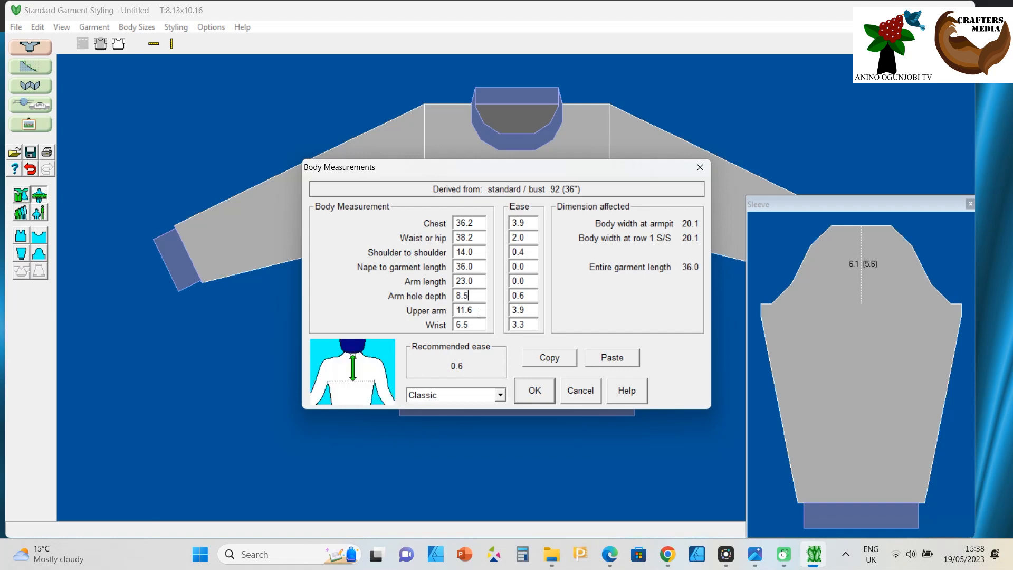
{"action": "left_click", "coordinate": [479, 312]}
{"action": "left_click", "coordinate": [477, 325]}
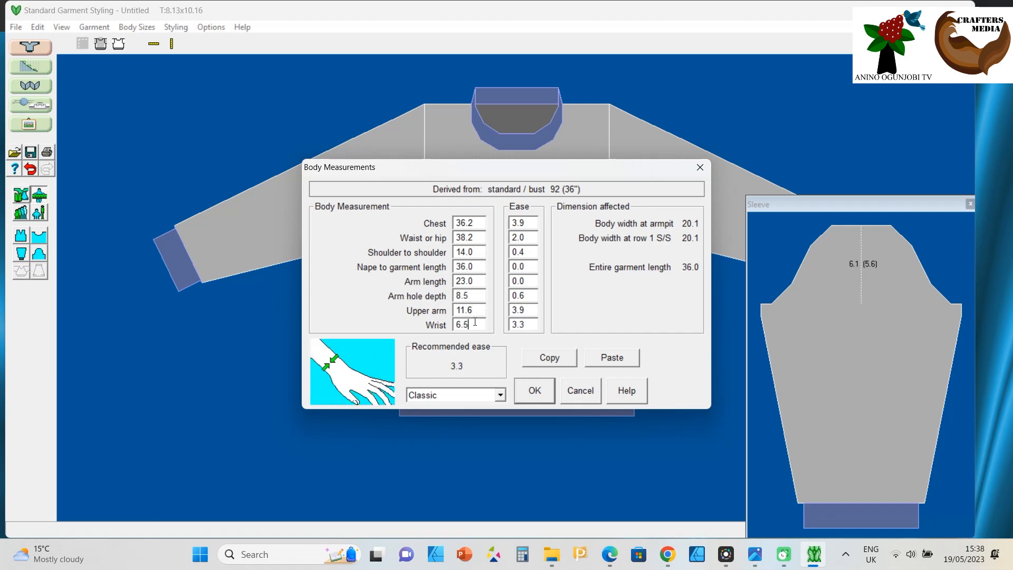
{"action": "left_click", "coordinate": [542, 394]}
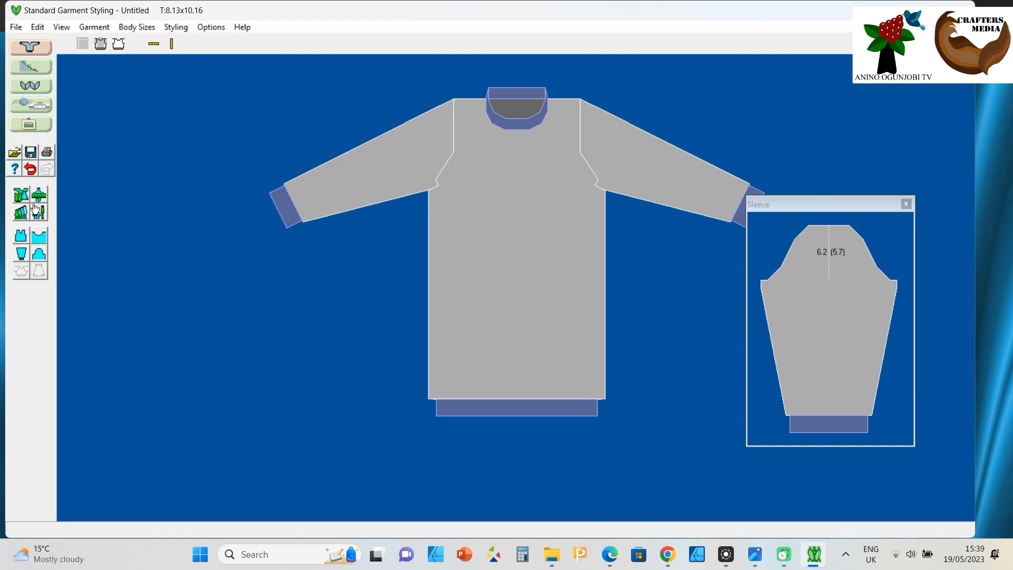
Review the garment's main and welt tensions in inches and close the tension settings without changes
{"action": "left_click", "coordinate": [211, 27]}
{"action": "left_click", "coordinate": [16, 27]}
{"action": "left_click", "coordinate": [1, 41]}
{"action": "left_click", "coordinate": [211, 26]}
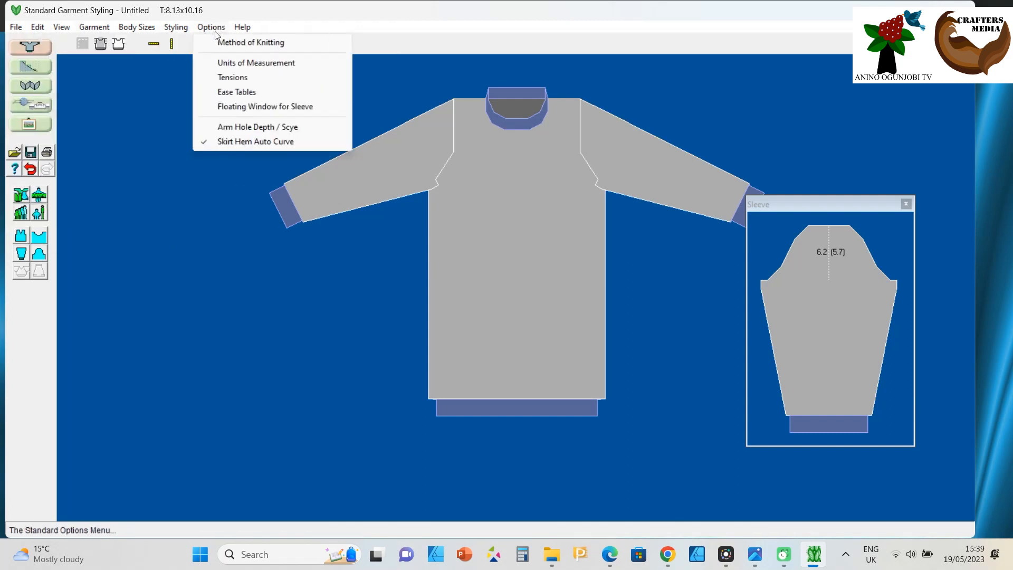
{"action": "left_click", "coordinate": [232, 78]}
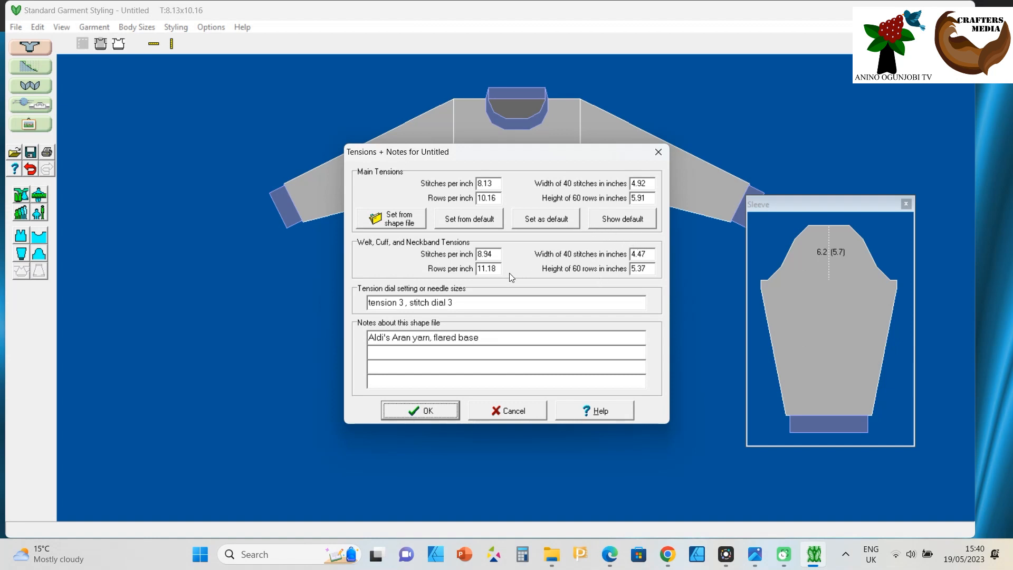
{"action": "left_click", "coordinate": [652, 155]}
Switch the units of measurement back to centimetres
{"action": "left_click", "coordinate": [205, 30]}
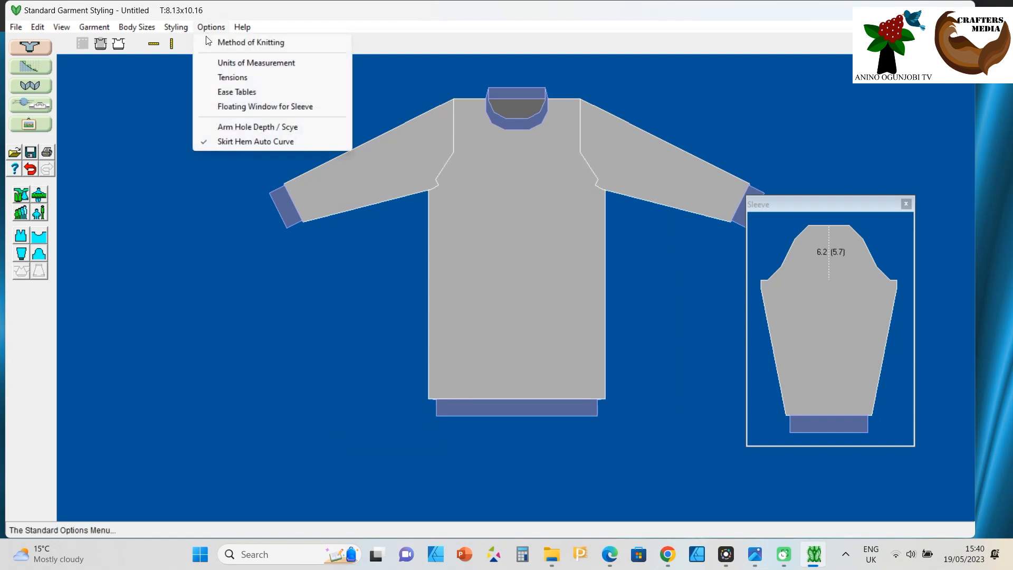
{"action": "left_click", "coordinate": [223, 65]}
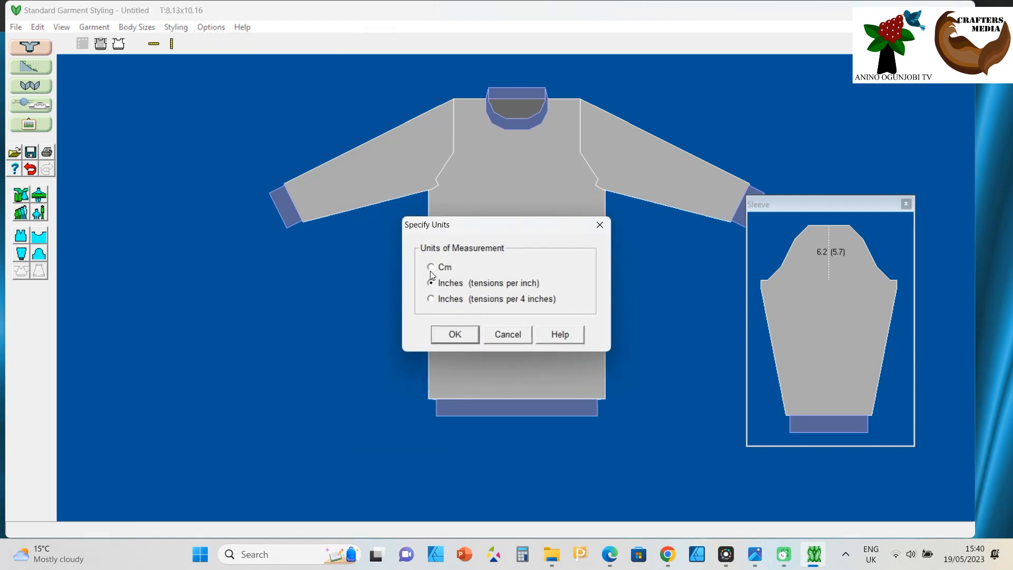
{"action": "left_click", "coordinate": [431, 267]}
{"action": "left_click", "coordinate": [455, 334]}
Set the main tensions to a width of 19.2 cm for 40 stitches and a height of 19.00 cm for 60 rows
{"action": "left_click", "coordinate": [209, 28]}
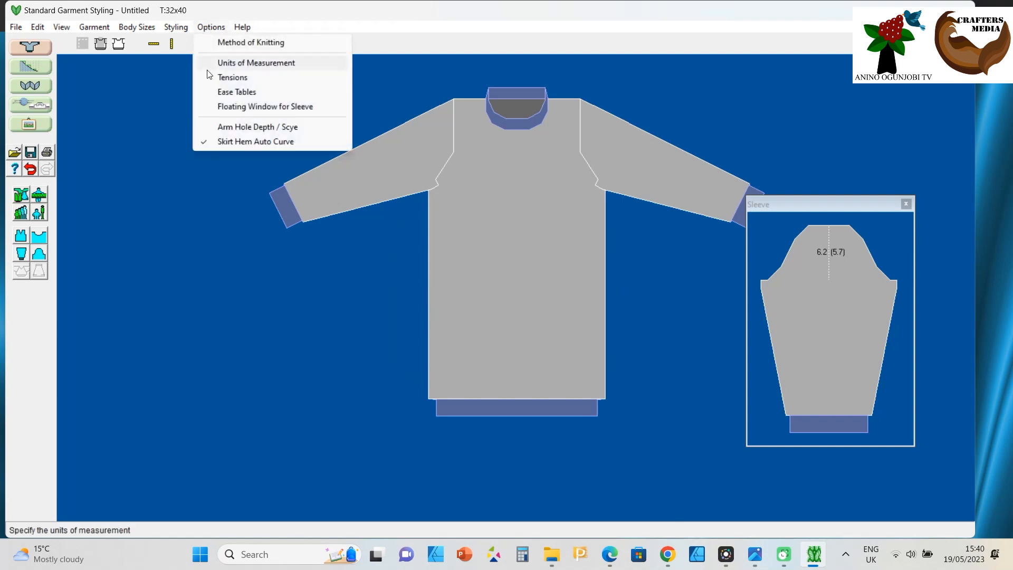
{"action": "left_click", "coordinate": [220, 79]}
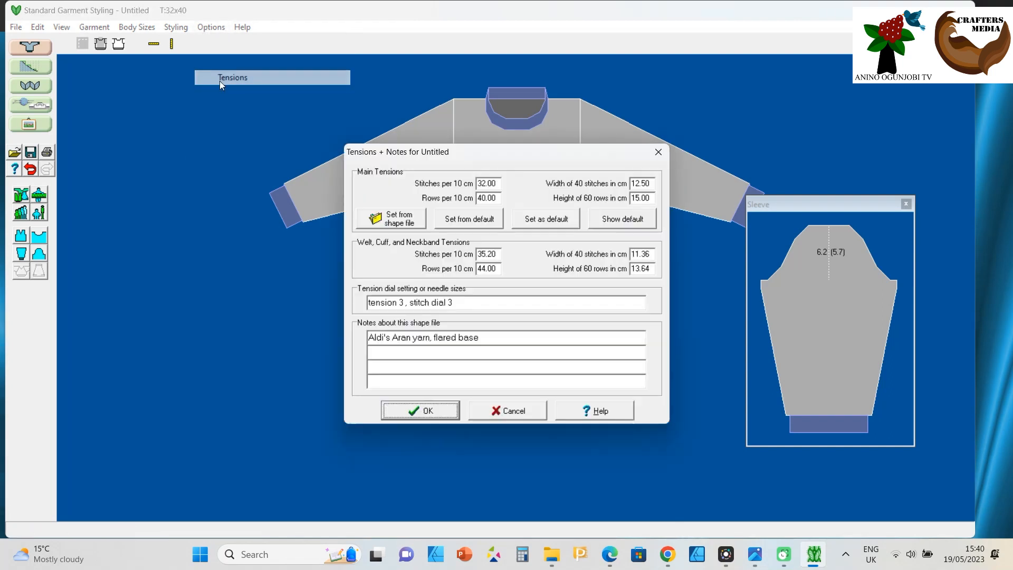
{"action": "left_click", "coordinate": [647, 185]}
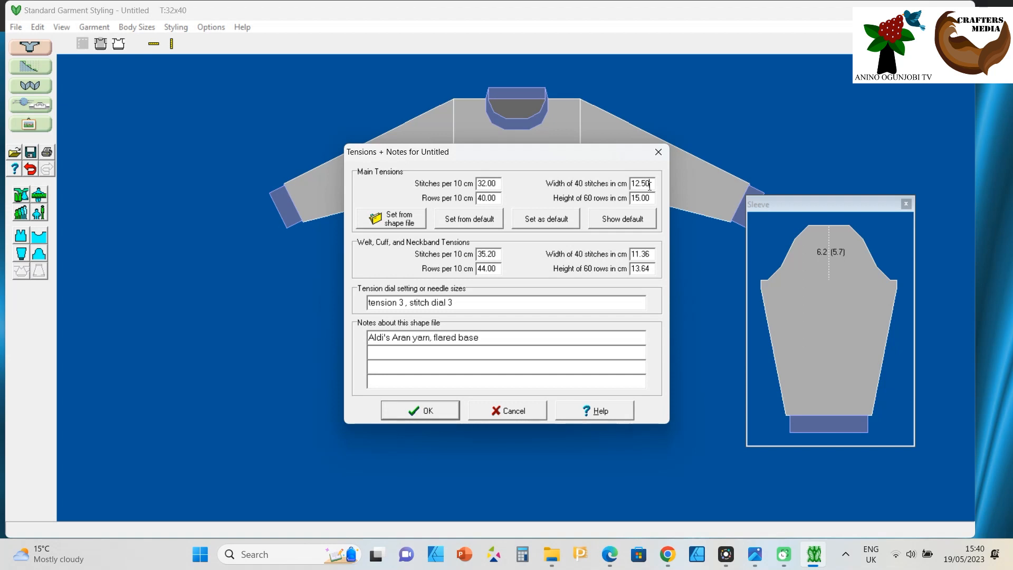
{"action": "left_click_drag", "start_coordinate": [651, 183], "coordinate": [624, 185]}
{"action": "type", "text": "19.2"}
{"action": "left_click", "coordinate": [637, 198]}
{"action": "left_click_drag", "start_coordinate": [653, 199], "coordinate": [637, 200]}
{"action": "type", "text": "9"}
{"action": "left_click", "coordinate": [951, 525]}
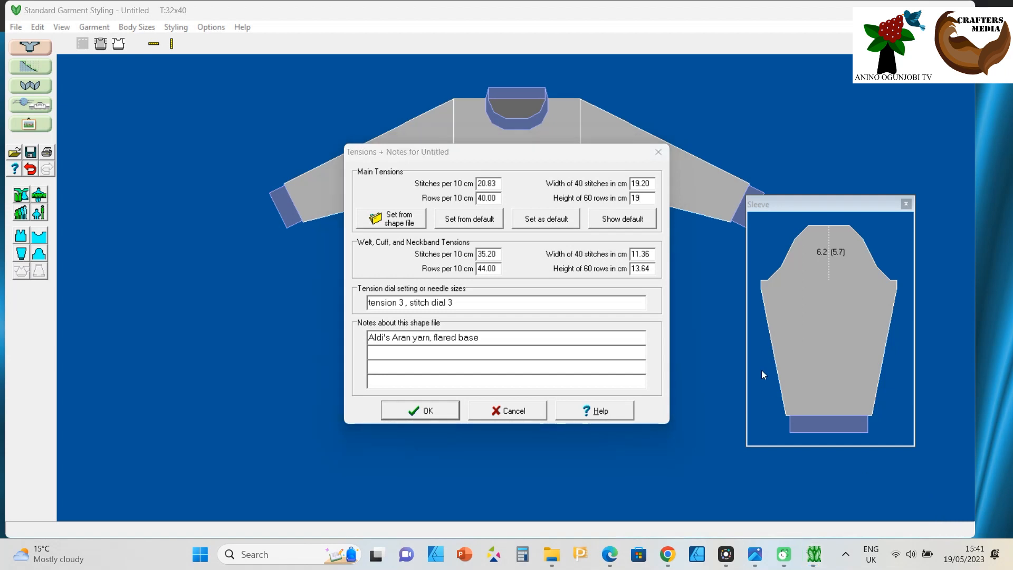
{"action": "left_click", "coordinate": [637, 200]}
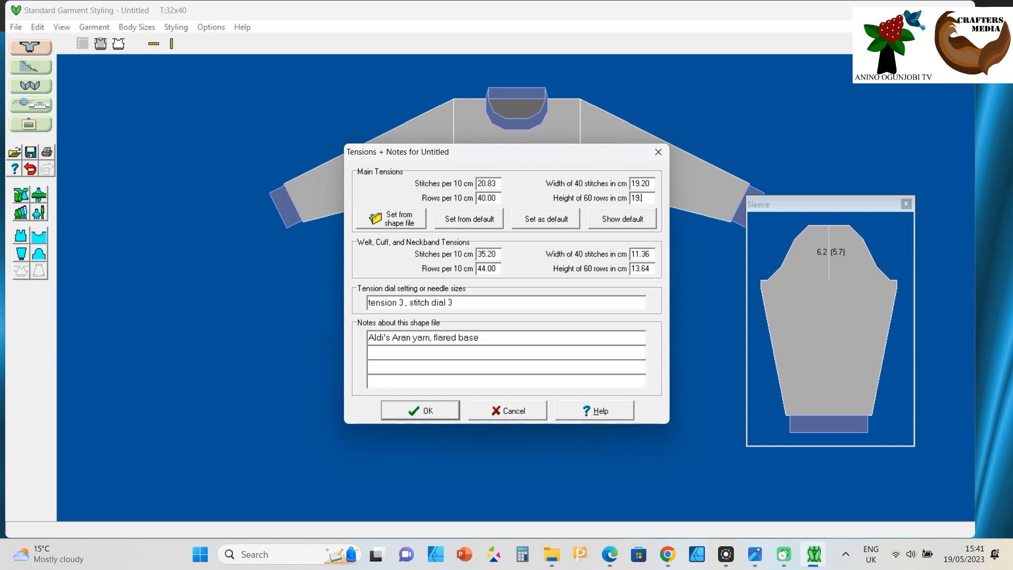
{"action": "type", "text": ".00"}
Set the welt, cuff and neckband tensions to 19.20 cm for 40 stitches and 19 cm for 60 rows, and apply the tensions
{"action": "double_click", "coordinate": [646, 254]}
{"action": "type", "text": "19.20"}
{"action": "left_click_drag", "start_coordinate": [653, 269], "coordinate": [633, 269]}
{"action": "type", "text": "19"}
{"action": "left_click", "coordinate": [554, 302]}
{"action": "left_click", "coordinate": [433, 411]}
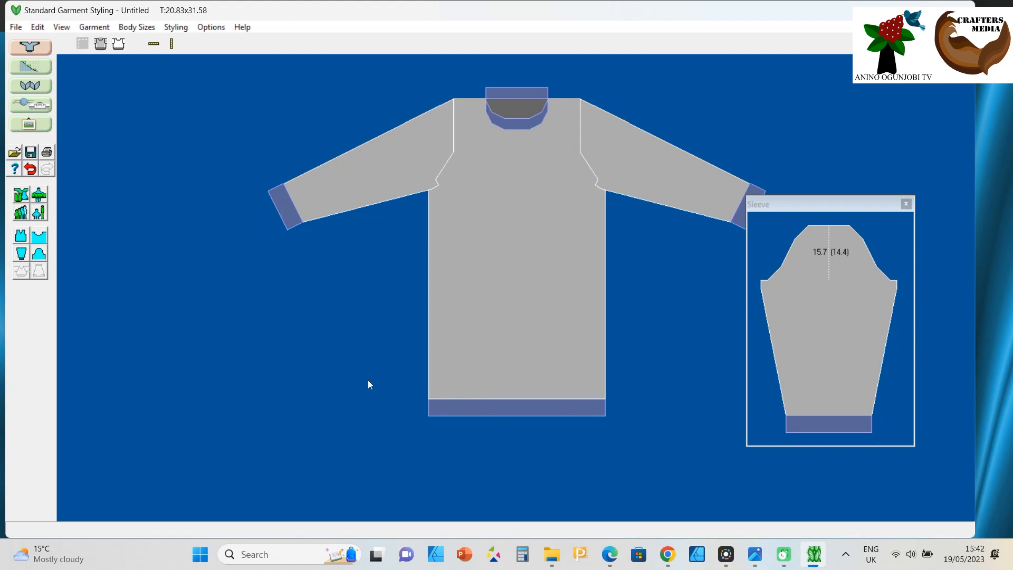
Remove the welt from the garment body by setting it to 0 in the body styling and applying it
{"action": "left_click", "coordinate": [22, 236]}
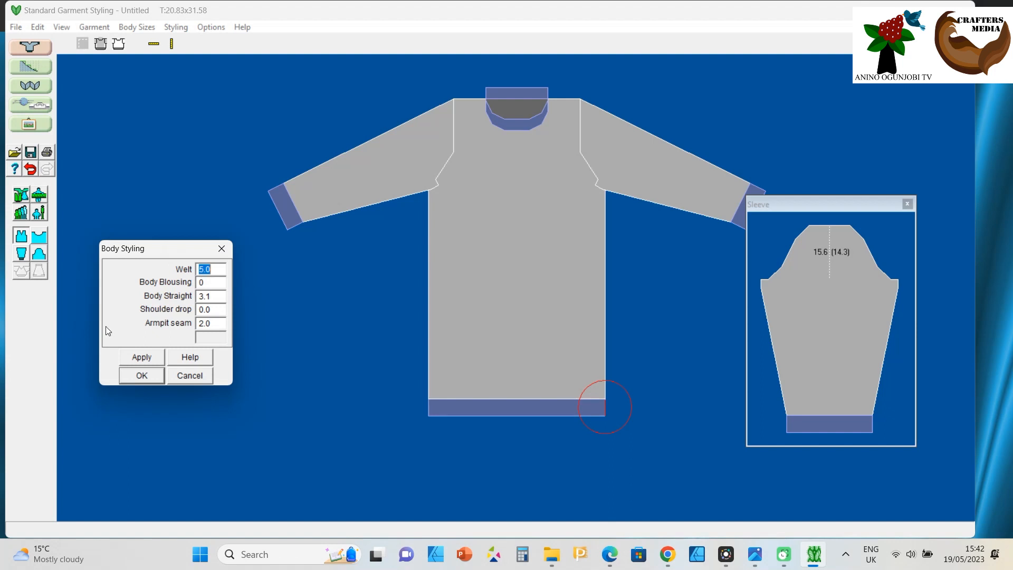
{"action": "type", "text": "0"}
{"action": "left_click", "coordinate": [143, 359]}
{"action": "left_click", "coordinate": [141, 376]}
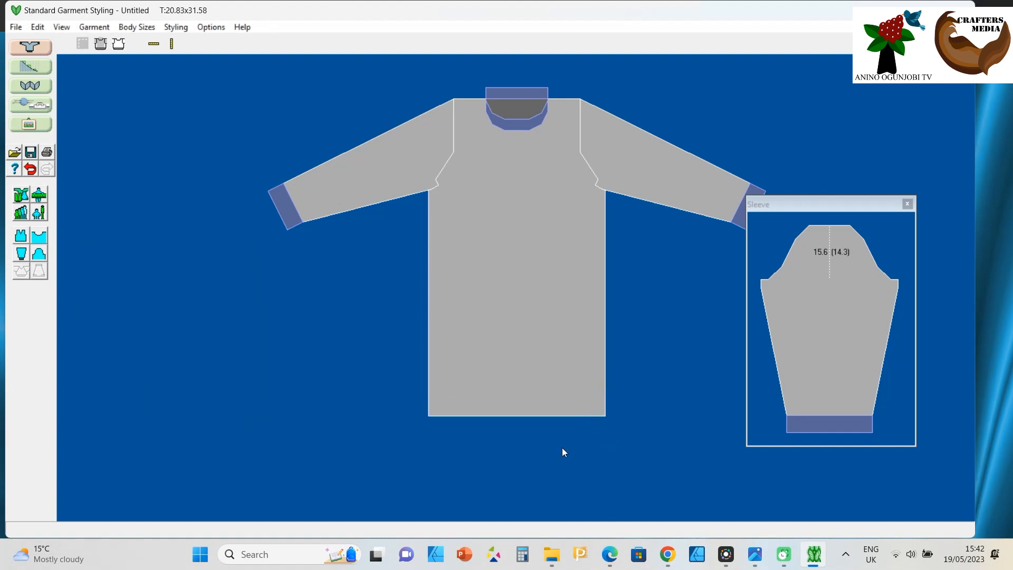
Review the body styling values for blousing, body straight, shoulder drop and armpit seam, and close them without changes
{"action": "left_click", "coordinate": [21, 236]}
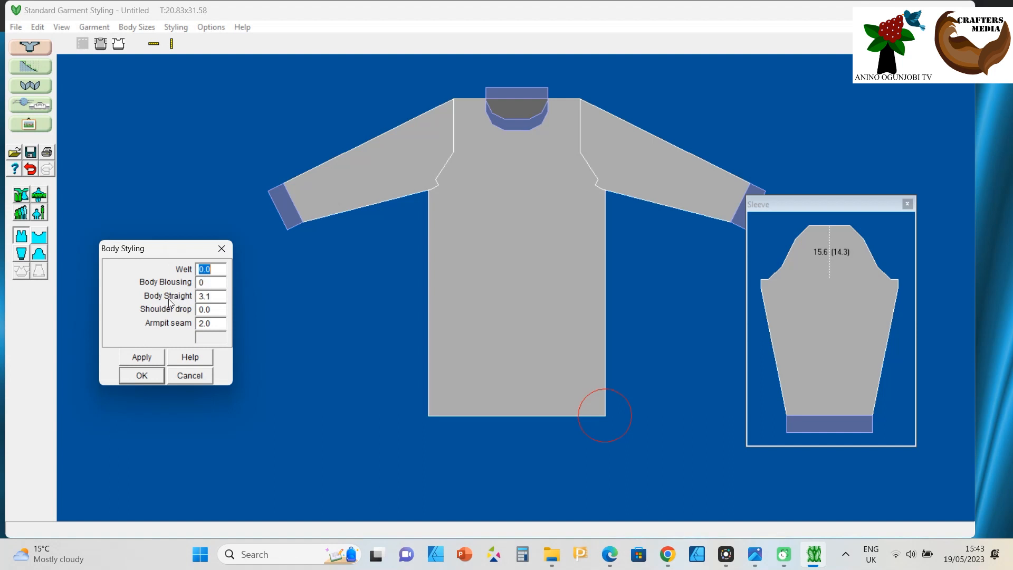
{"action": "left_click", "coordinate": [210, 310]}
{"action": "left_click", "coordinate": [205, 324]}
{"action": "left_click", "coordinate": [221, 249]}
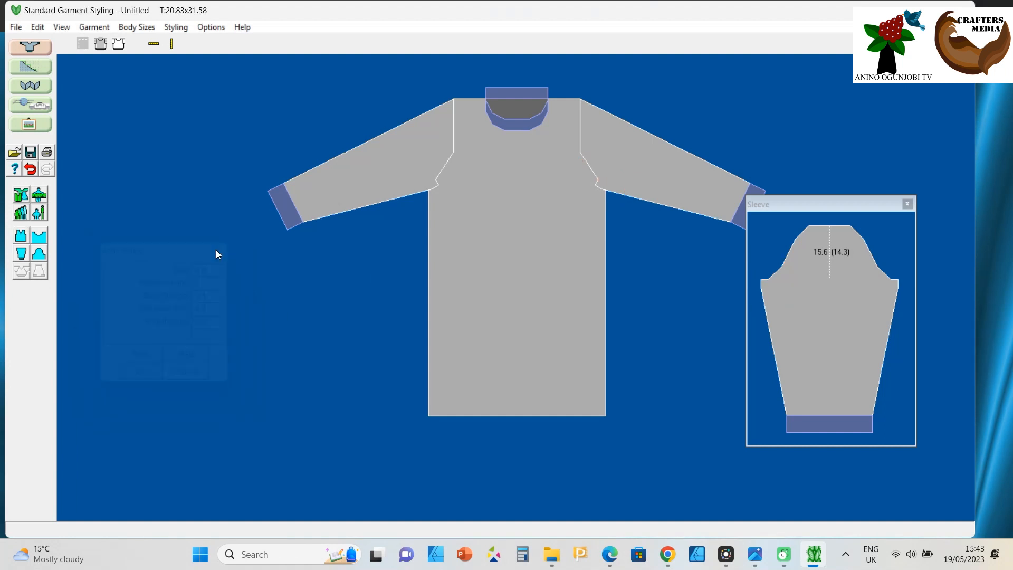
Review the neckband, neck width and neck depth values in the neck styling and close them without changes
{"action": "left_click", "coordinate": [36, 238]}
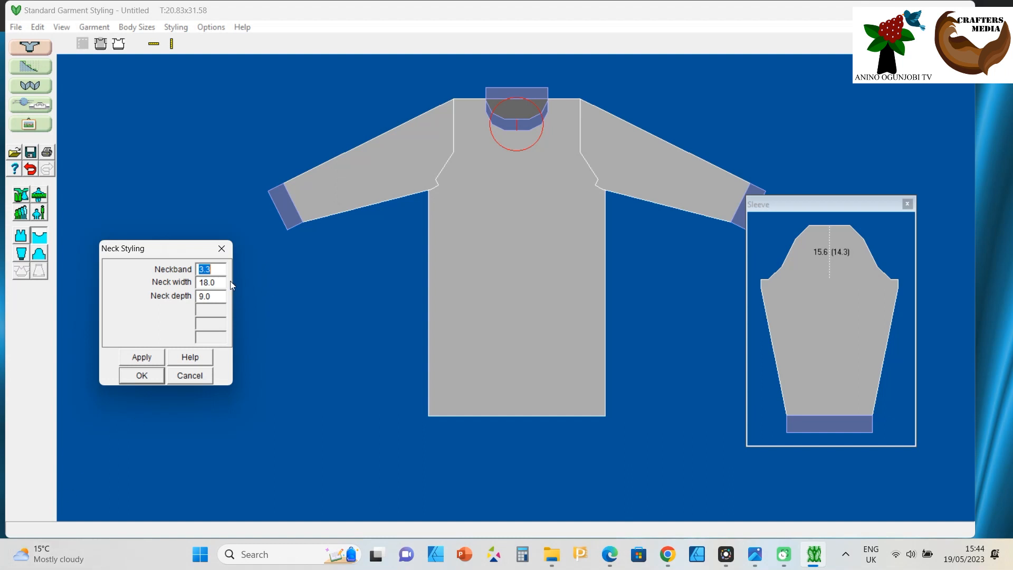
{"action": "left_click", "coordinate": [206, 282]}
{"action": "left_click", "coordinate": [224, 246]}
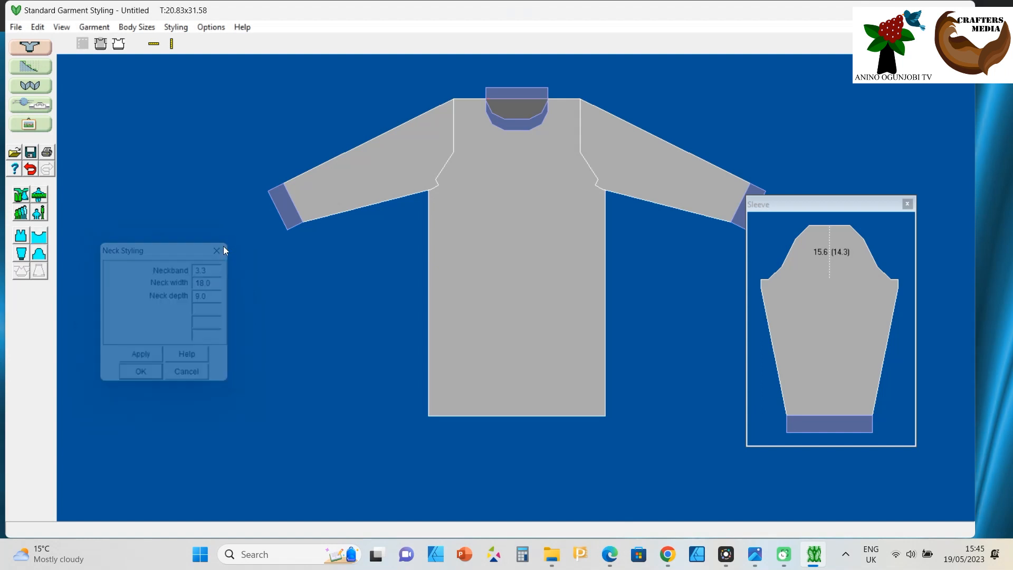
Set the cuff to 3 cm in the sleeve styling and apply it
{"action": "left_click", "coordinate": [21, 255]}
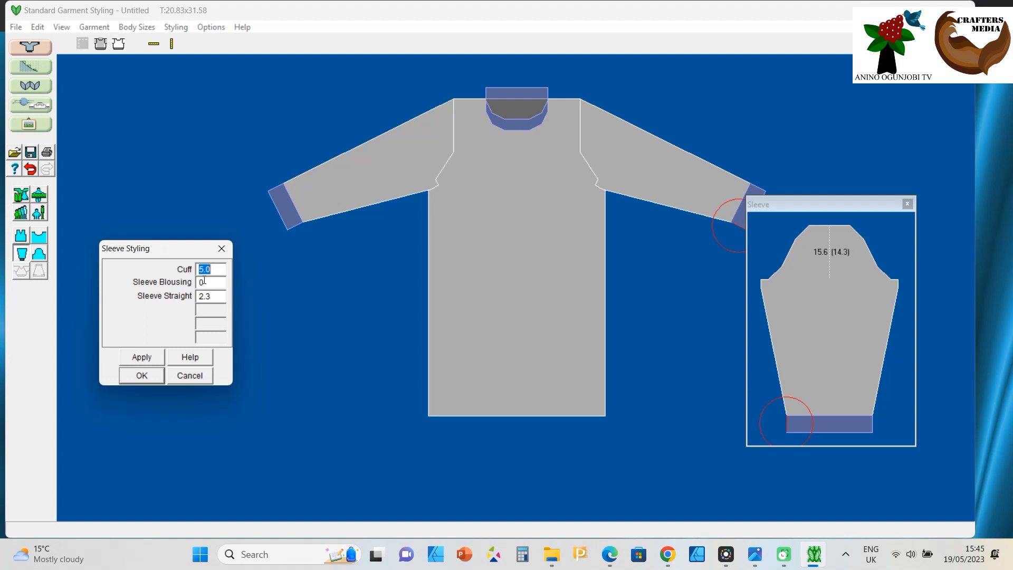
{"action": "key", "text": "BackSpace"}
{"action": "type", "text": "3"}
{"action": "left_click", "coordinate": [206, 285]}
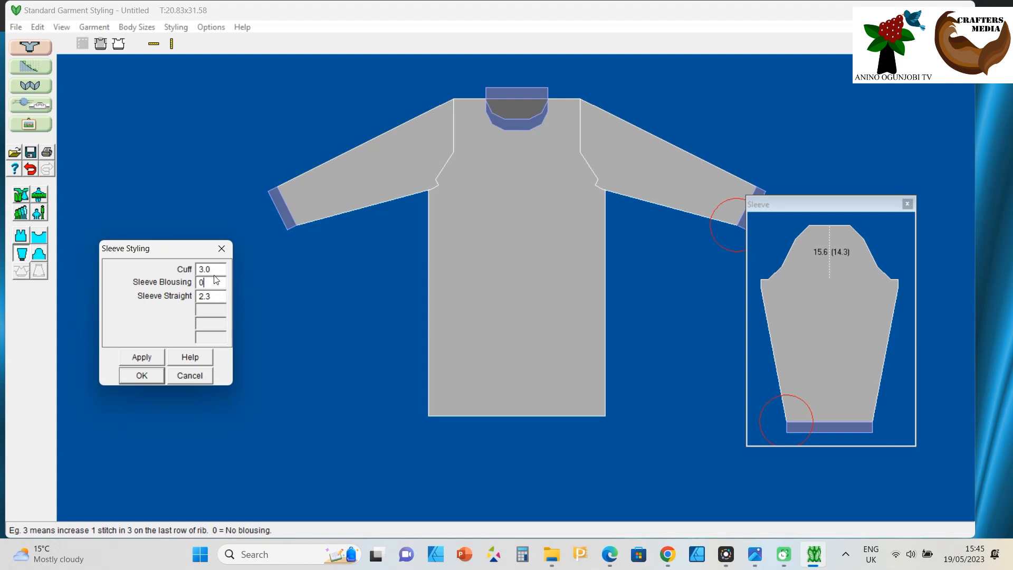
{"action": "left_click", "coordinate": [142, 357]}
Remove the sleeve cuffs by setting the cuff to 0, apply it and close the sleeve styling
{"action": "double_click", "coordinate": [204, 269]}
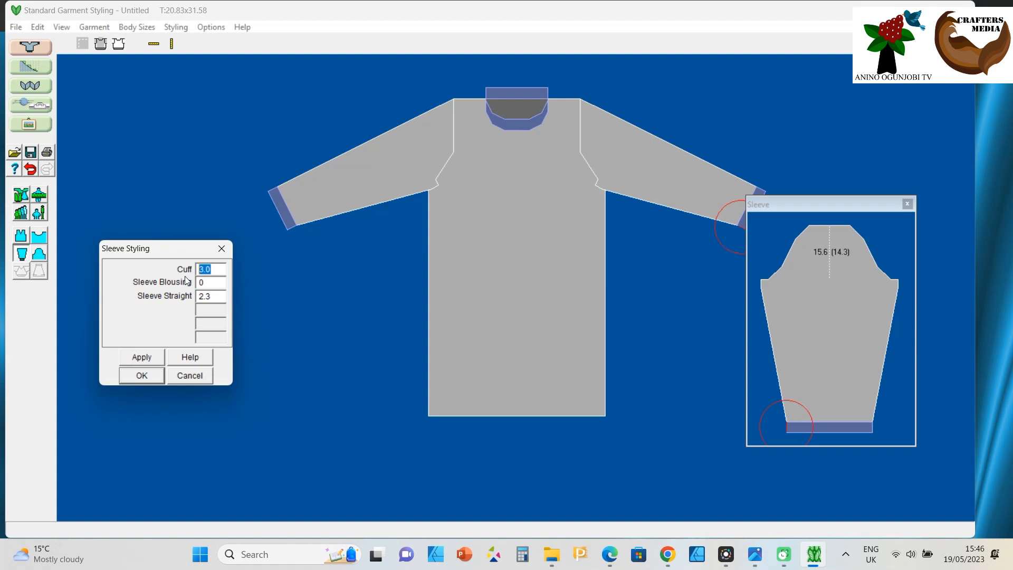
{"action": "type", "text": "1"}
{"action": "key", "text": "BackSpace"}
{"action": "type", "text": "0"}
{"action": "left_click", "coordinate": [141, 359]}
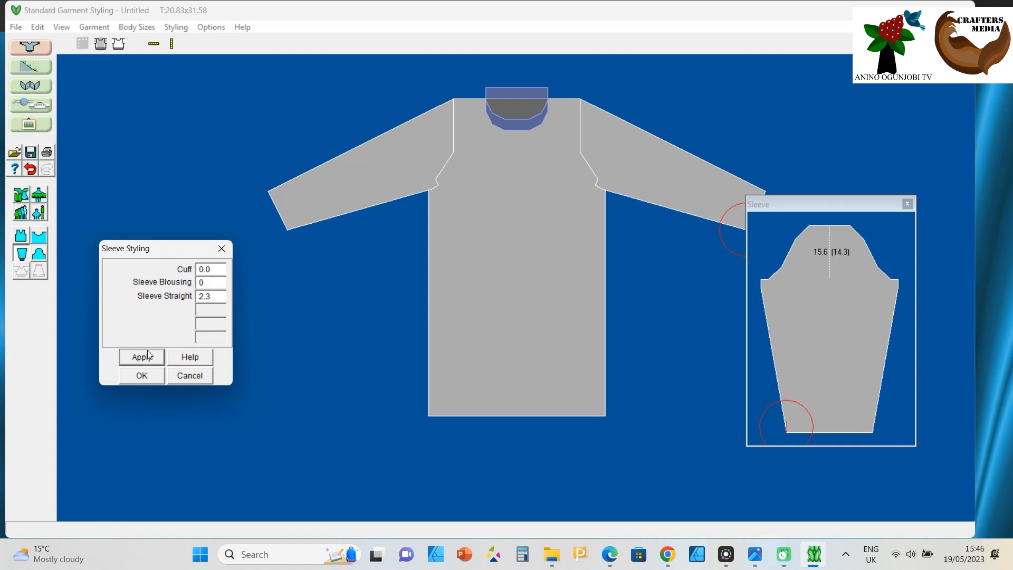
{"action": "left_click", "coordinate": [144, 377]}
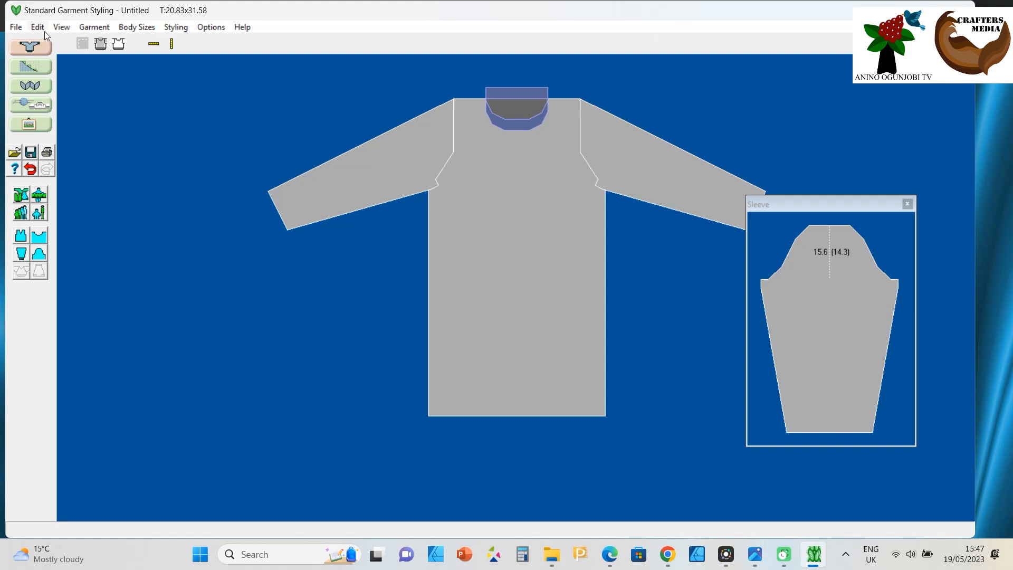
Set the neckband to 2 cm in the neck styling and apply it
{"action": "left_click", "coordinate": [39, 236]}
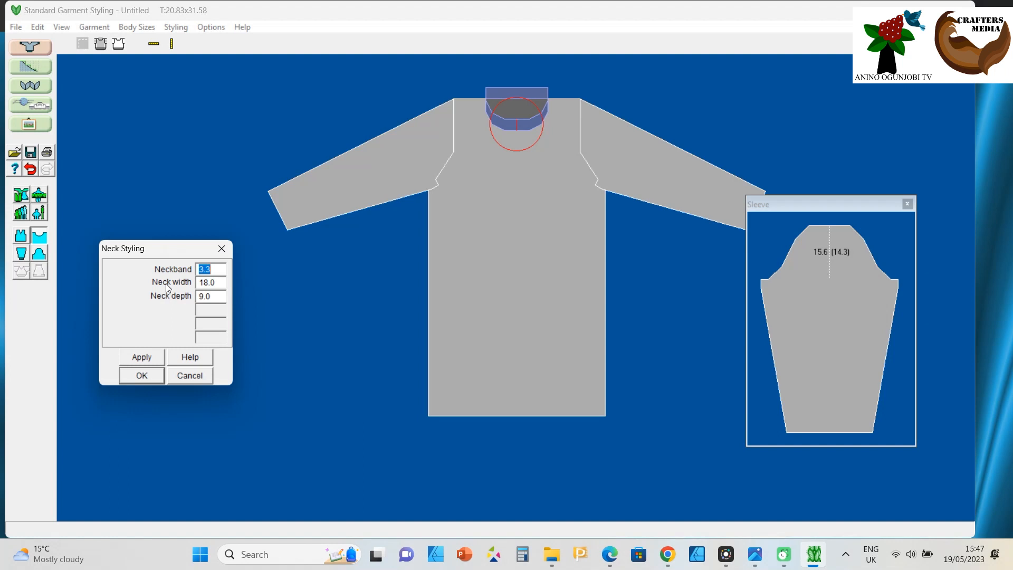
{"action": "type", "text": "2"}
{"action": "left_click", "coordinate": [142, 357]}
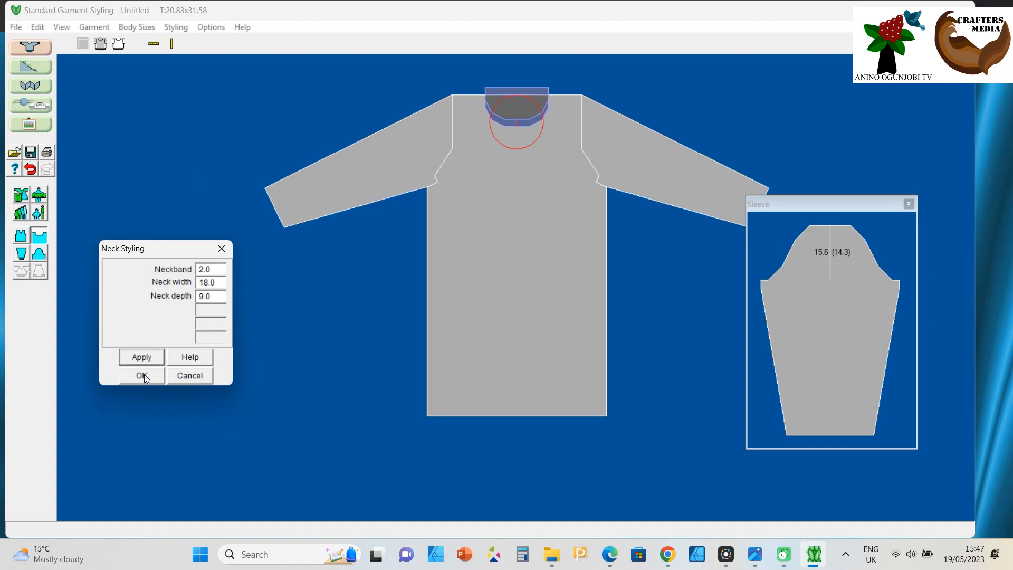
{"action": "left_click", "coordinate": [141, 375]}
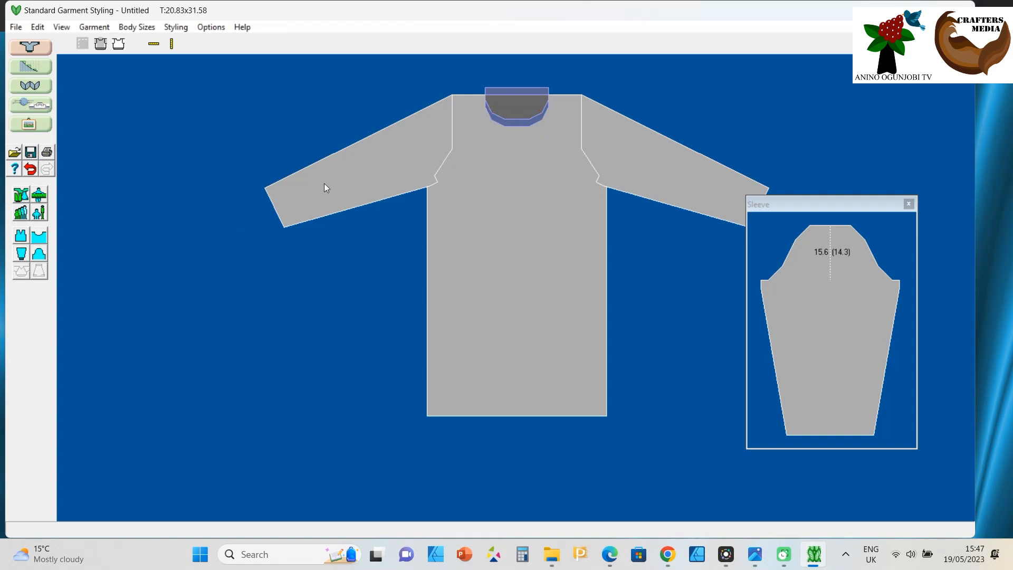
Start saving the garment shape and create and open a new folder named "12 crafts MK" inside Shapes
{"action": "left_click", "coordinate": [16, 27]}
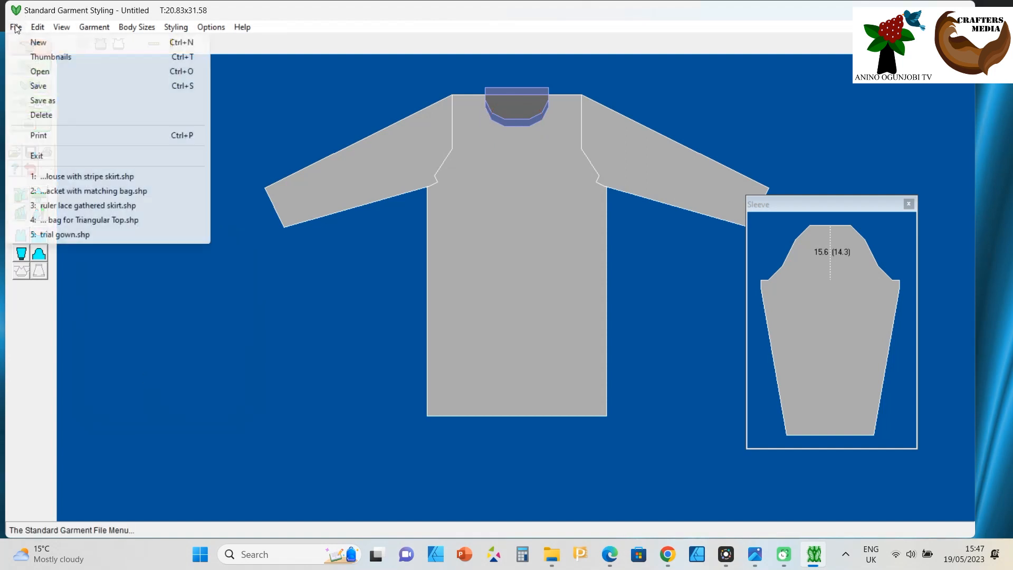
{"action": "left_click", "coordinate": [42, 88]}
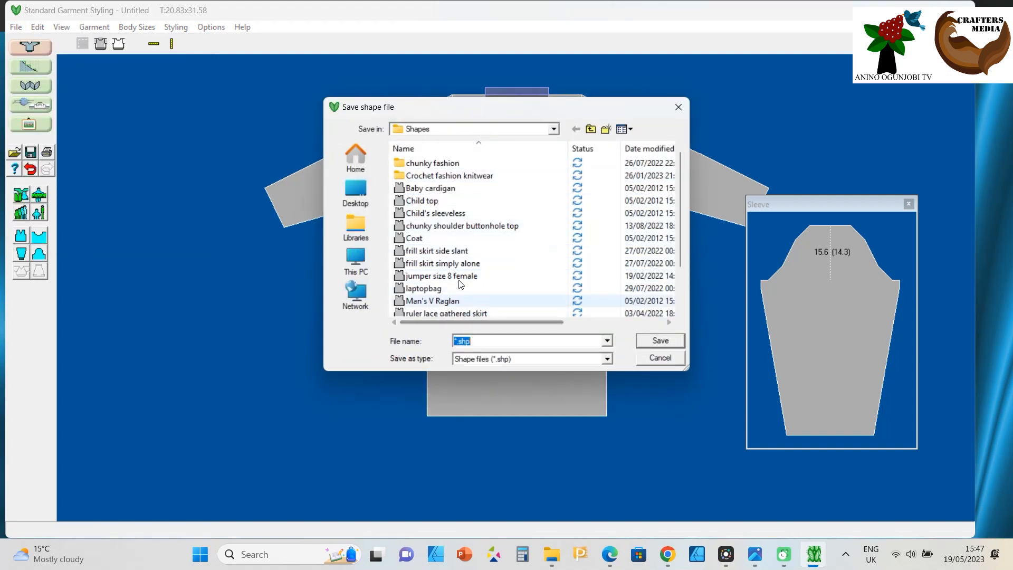
{"action": "left_click", "coordinate": [607, 130]}
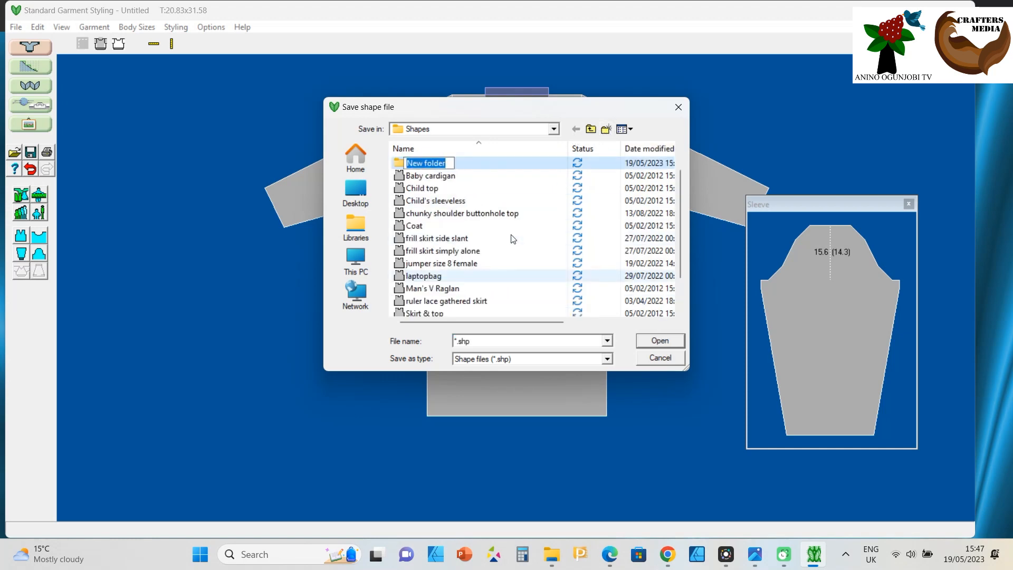
{"action": "type", "text": "12"}
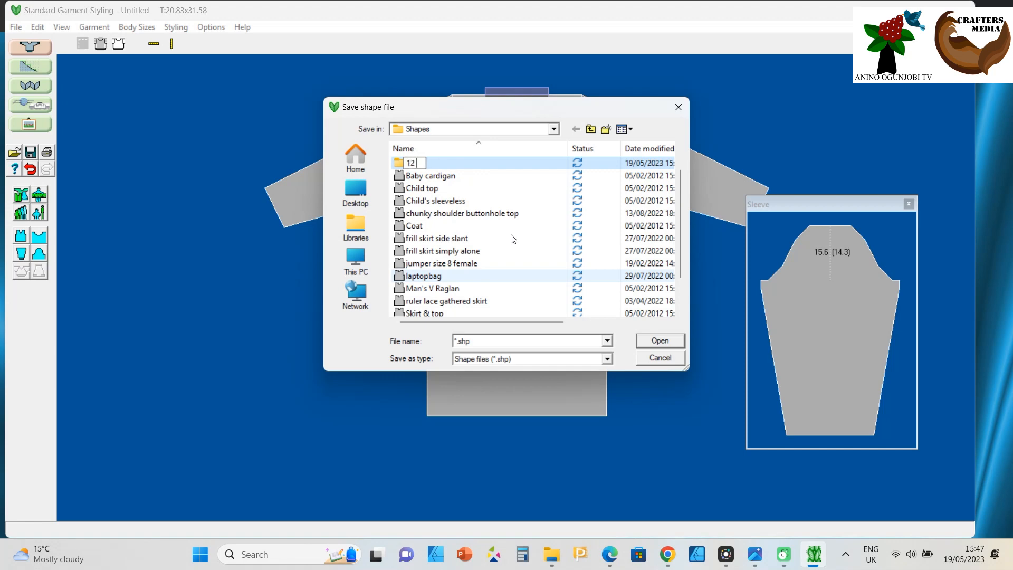
{"action": "type", "text": " crafts mk"}
{"action": "key", "text": "BackSpace"}
{"action": "key", "text": "BackSpace"}
{"action": "type", "text": "MK"}
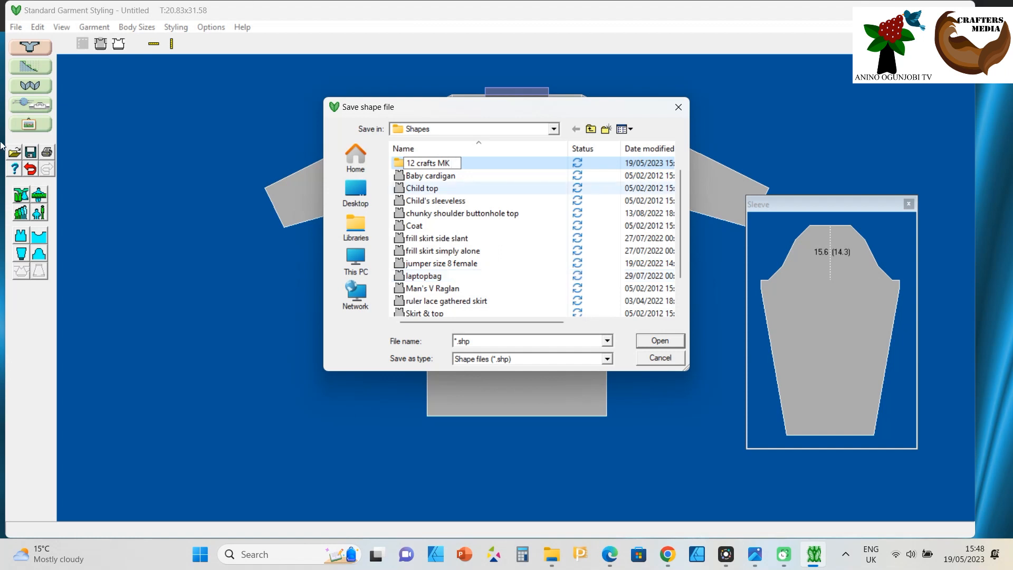
{"action": "key", "text": "Return"}
{"action": "double_click", "coordinate": [481, 166]}
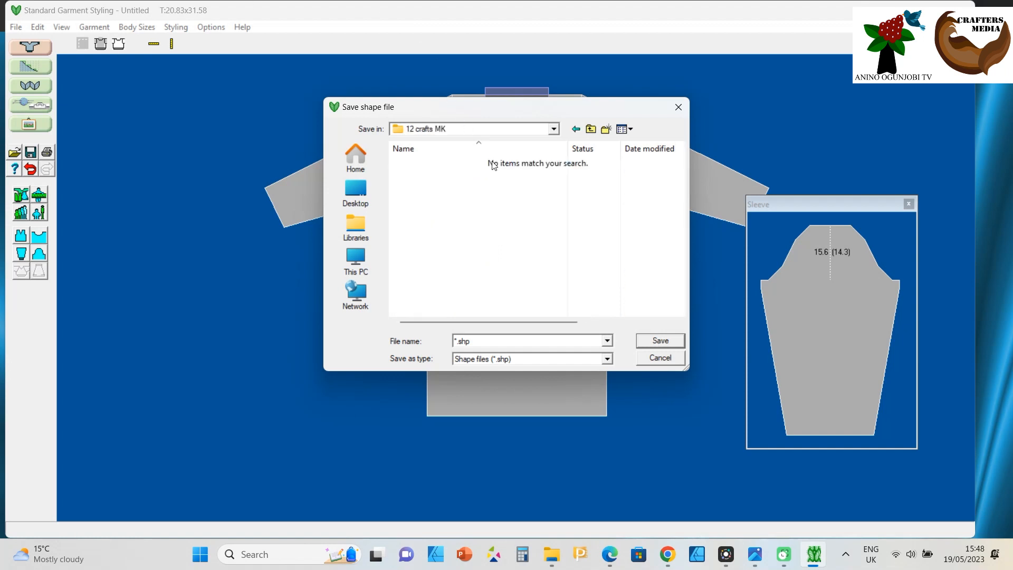
Create a subfolder named "12 crafts MK background" in the 12 crafts MK folder and open it
{"action": "left_click", "coordinate": [607, 129]}
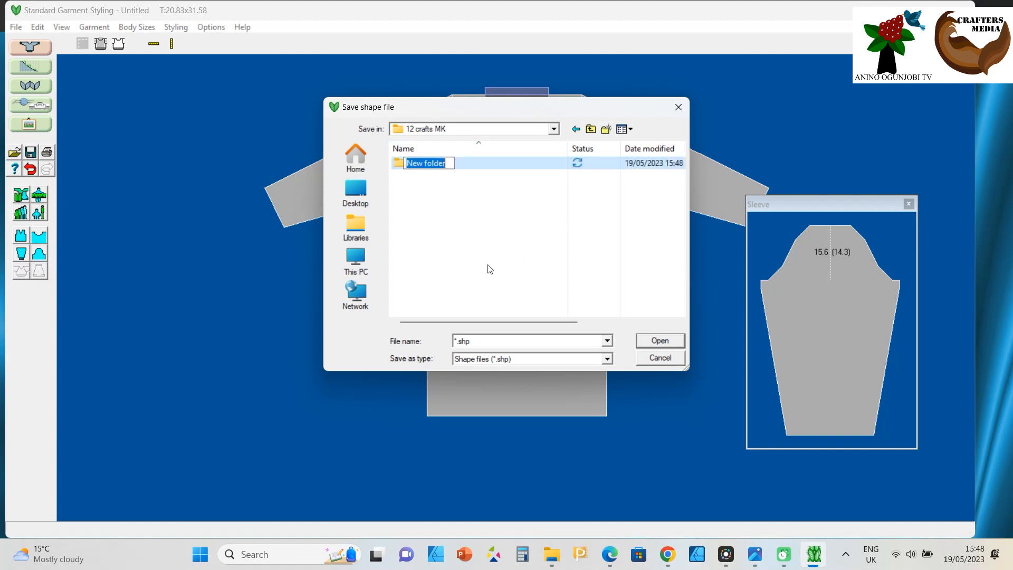
{"action": "type", "text": "12 "}
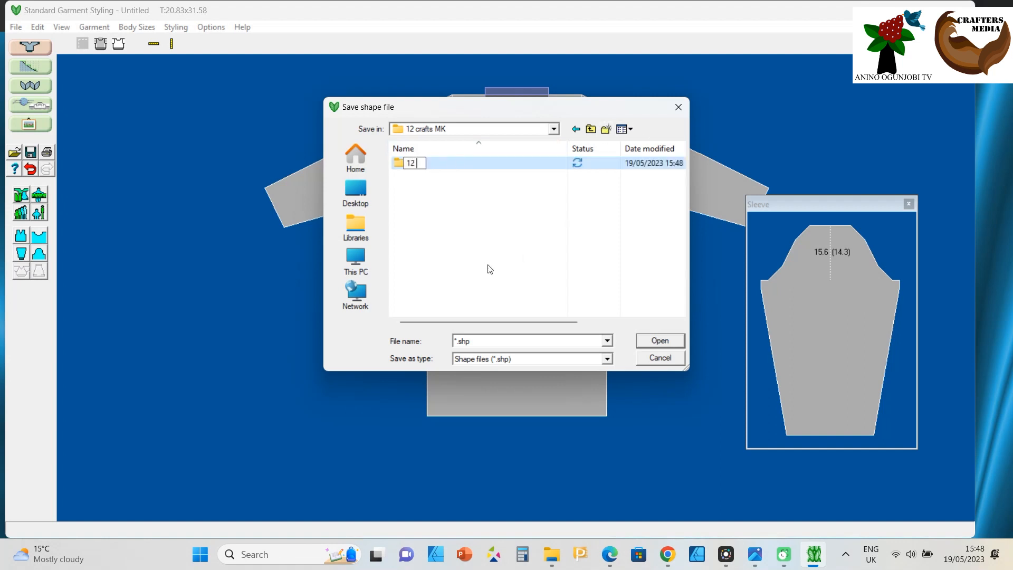
{"action": "type", "text": "crafts MK bac"}
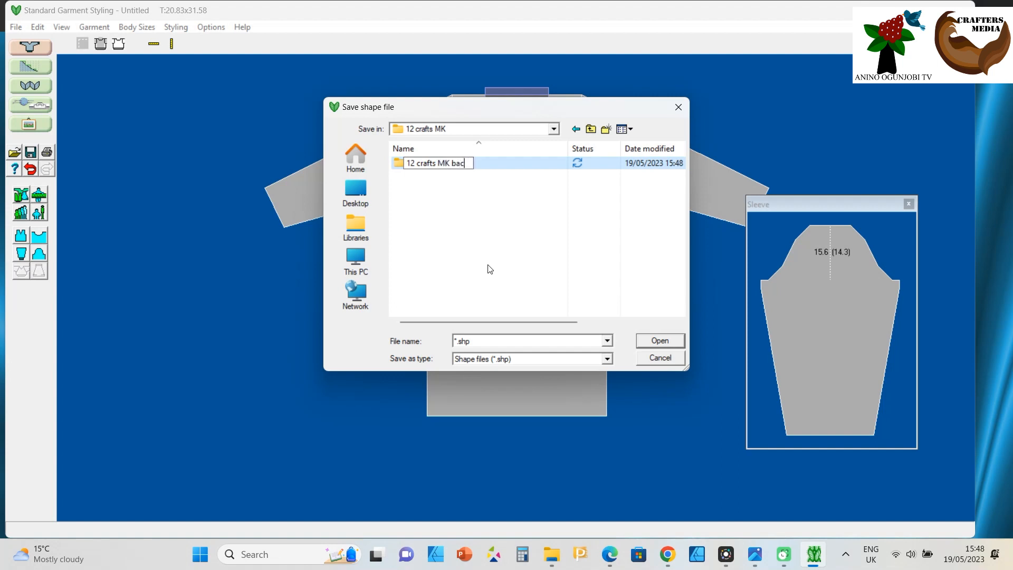
{"action": "type", "text": "kground"}
{"action": "key", "text": "Return"}
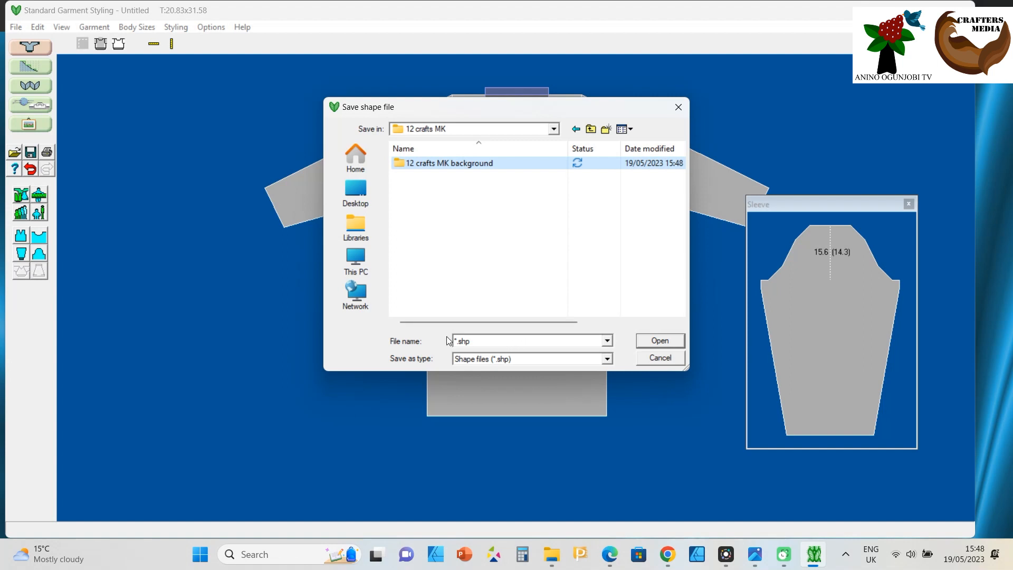
{"action": "double_click", "coordinate": [472, 164]}
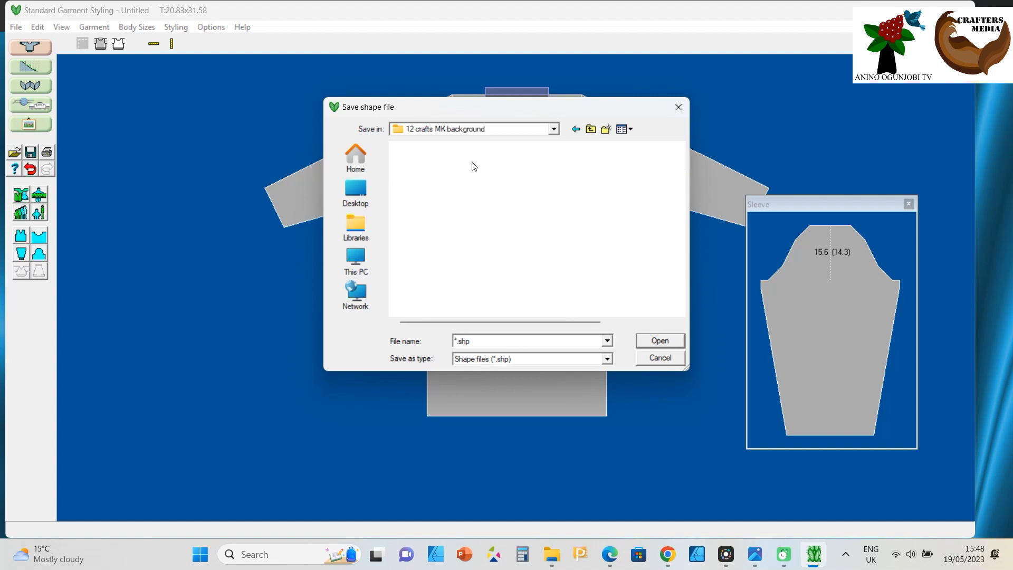
Save the shape file as "12 crafts backgrounds" in the new subfolder
{"action": "double_click", "coordinate": [459, 341]}
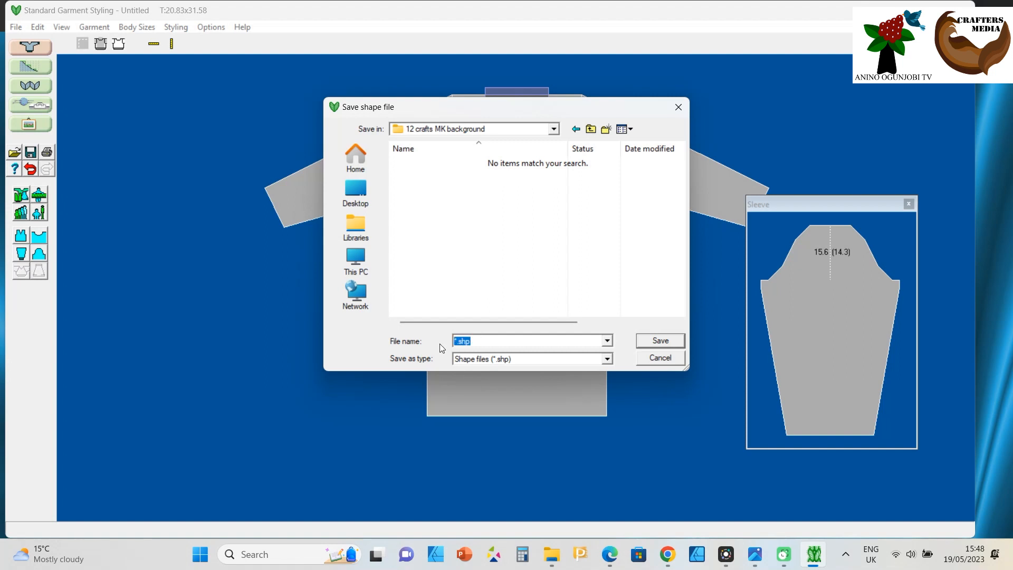
{"action": "key", "text": "BackSpace"}
{"action": "type", "text": "12 back"}
{"action": "key", "text": "BackSpace"}
{"action": "key", "text": "BackSpace"}
{"action": "key", "text": "BackSpace"}
{"action": "key", "text": "BackSpace"}
{"action": "type", "text": "crafts backgrounds"}
{"action": "key", "text": "Return"}
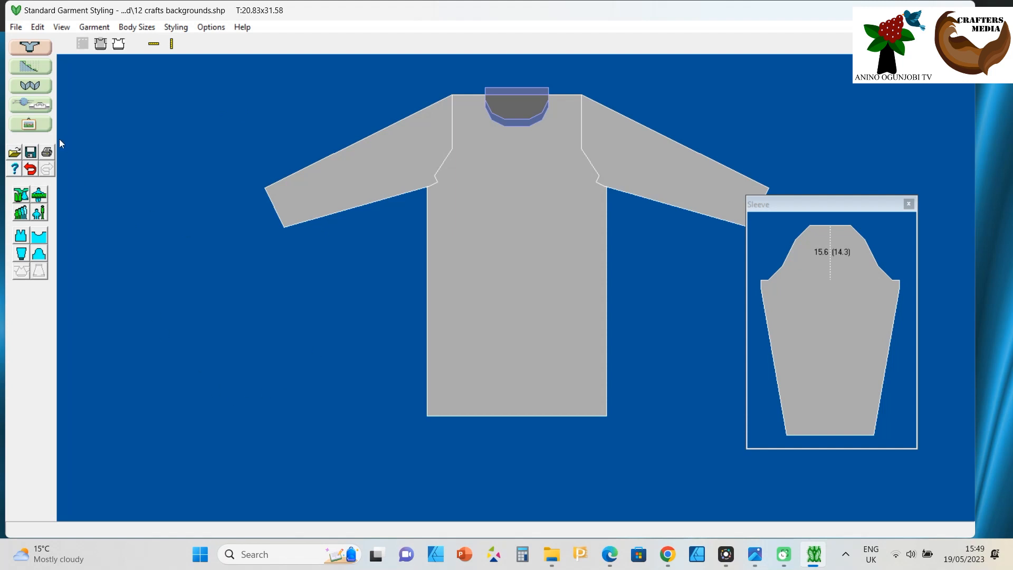
{"action": "left_click", "coordinate": [16, 27]}
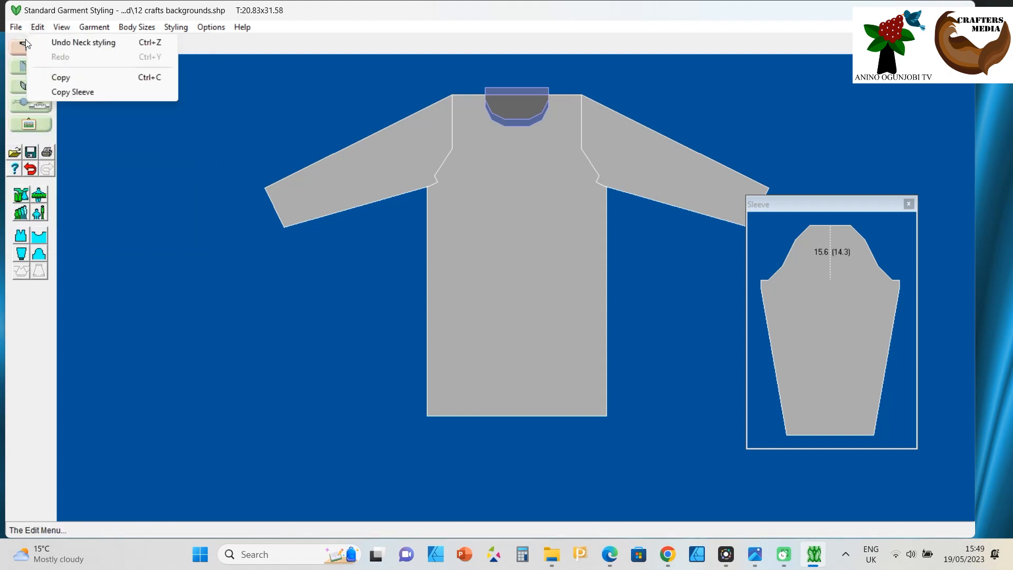
{"action": "mouse_move", "coordinate": [62, 27]}
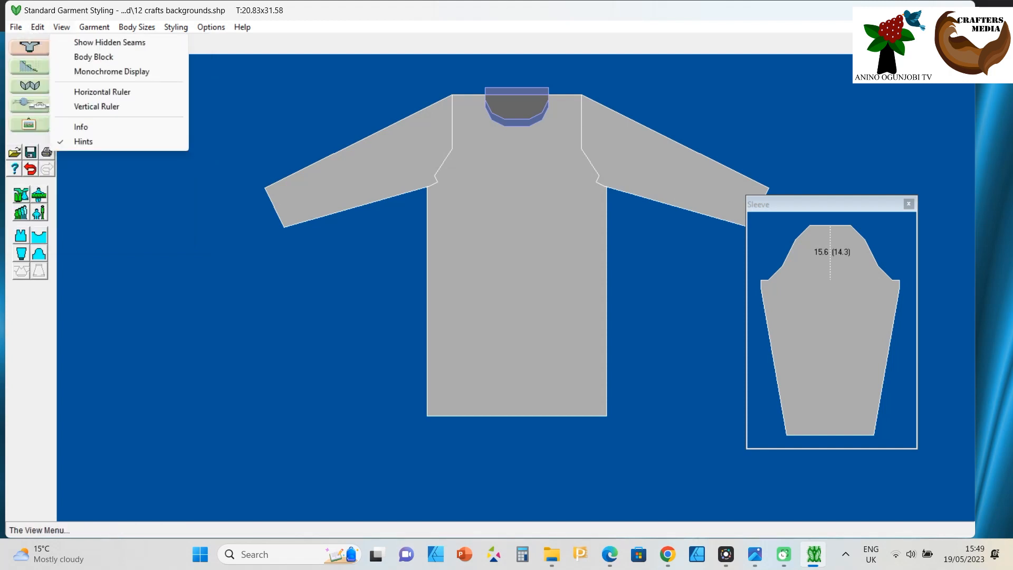
{"action": "mouse_move", "coordinate": [176, 27]}
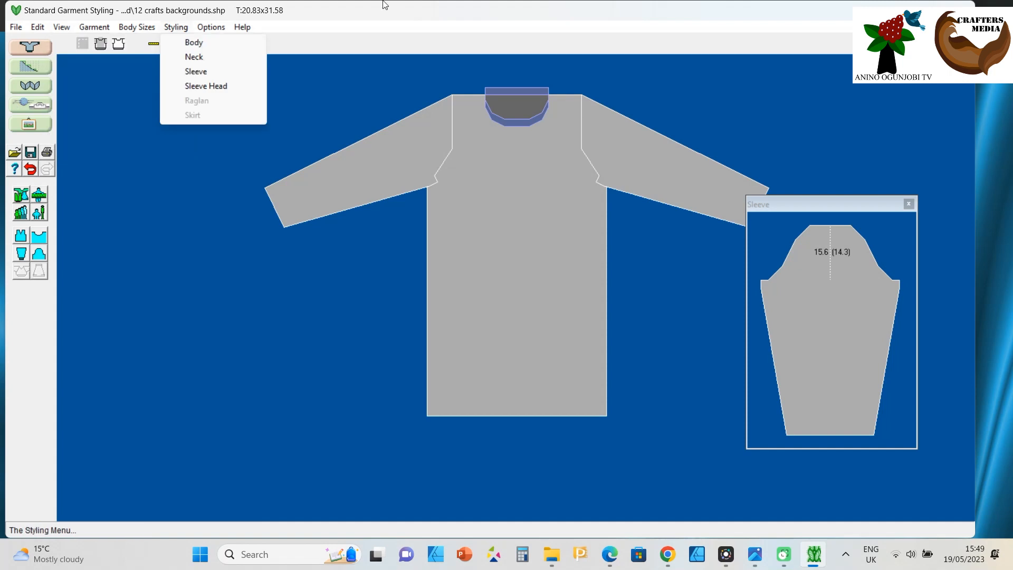
{"action": "left_click", "coordinate": [406, 17]}
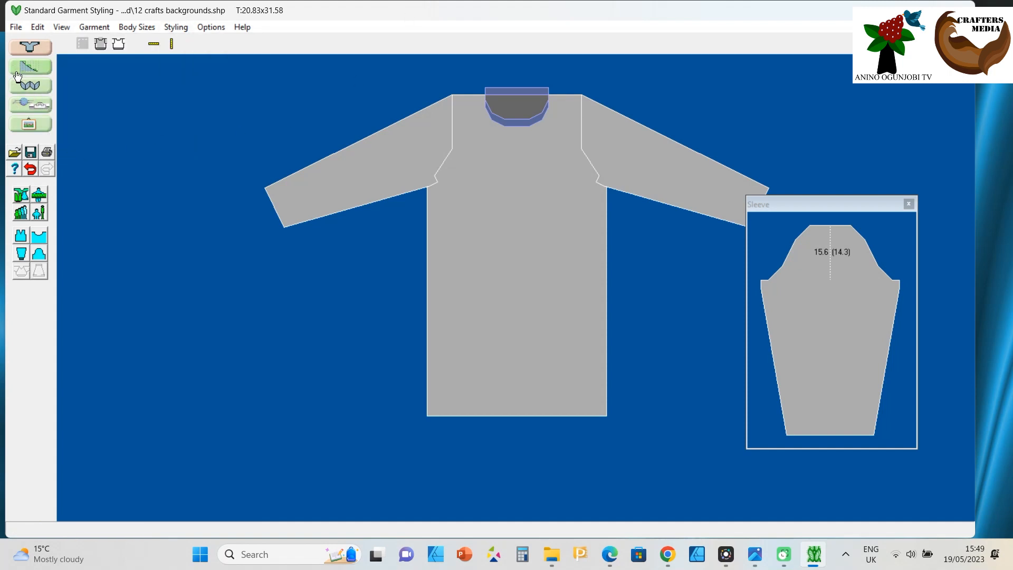
Switch the saved garment to Original Pattern Drafting and maximise the window with all pattern pieces in view
{"action": "left_click", "coordinate": [30, 83]}
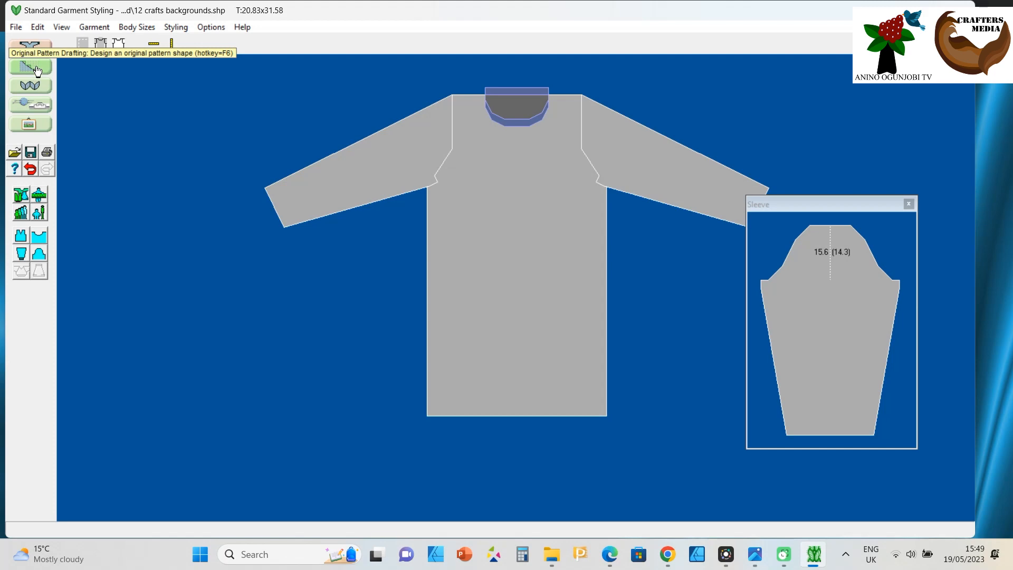
{"action": "left_click", "coordinate": [30, 66]}
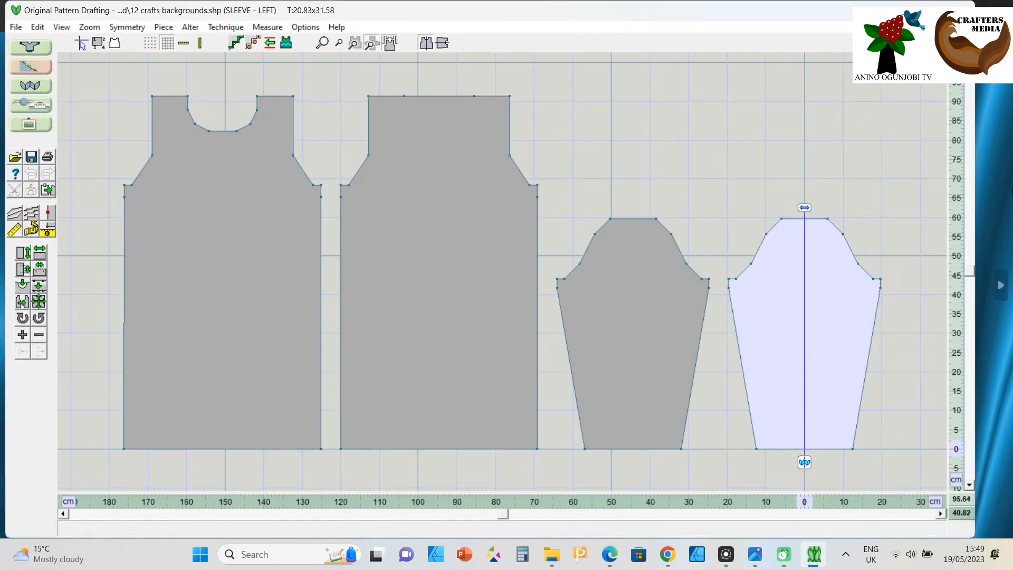
{"action": "left_click", "coordinate": [927, 9]}
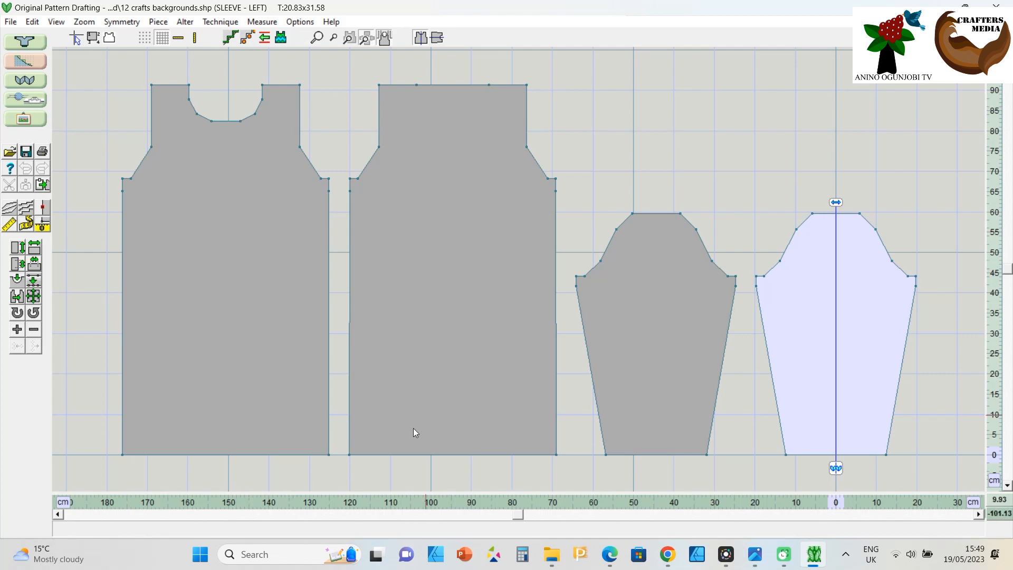
{"action": "scroll", "coordinate": [401, 422], "scroll_direction": "down", "scroll_amount": 3}
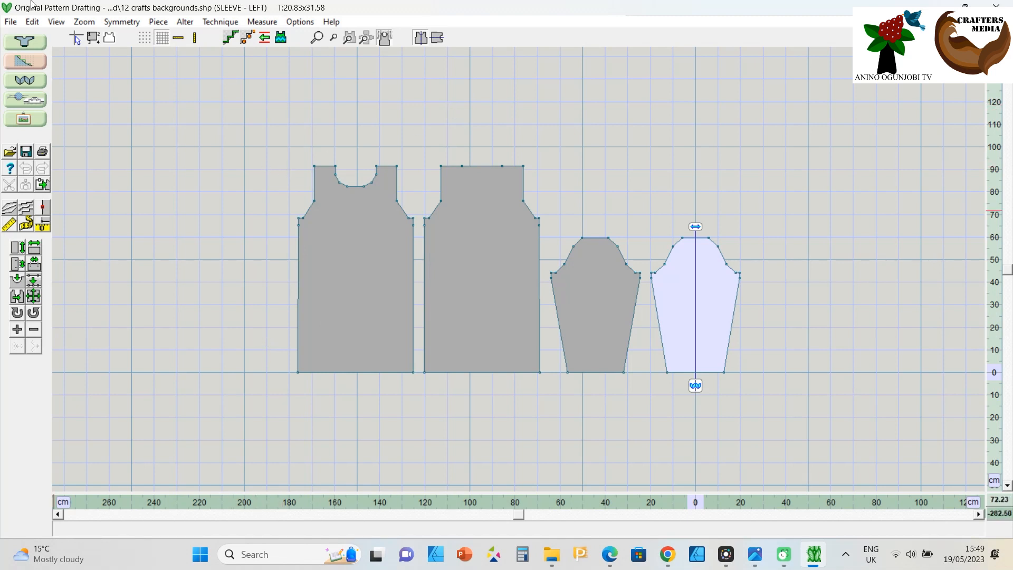
Create a new block pattern piece named "flared"
{"action": "left_click", "coordinate": [159, 22]}
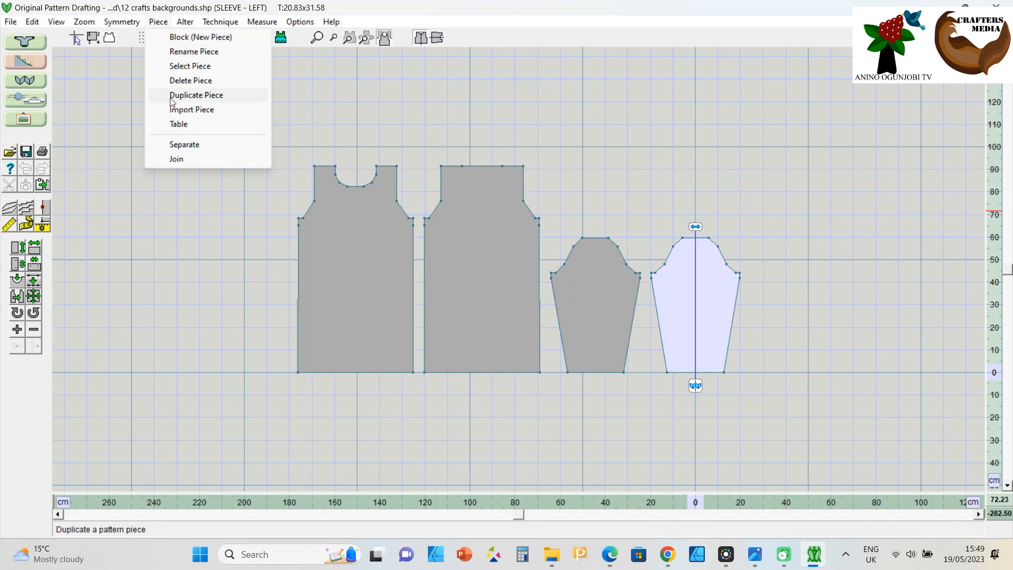
{"action": "left_click", "coordinate": [201, 37]}
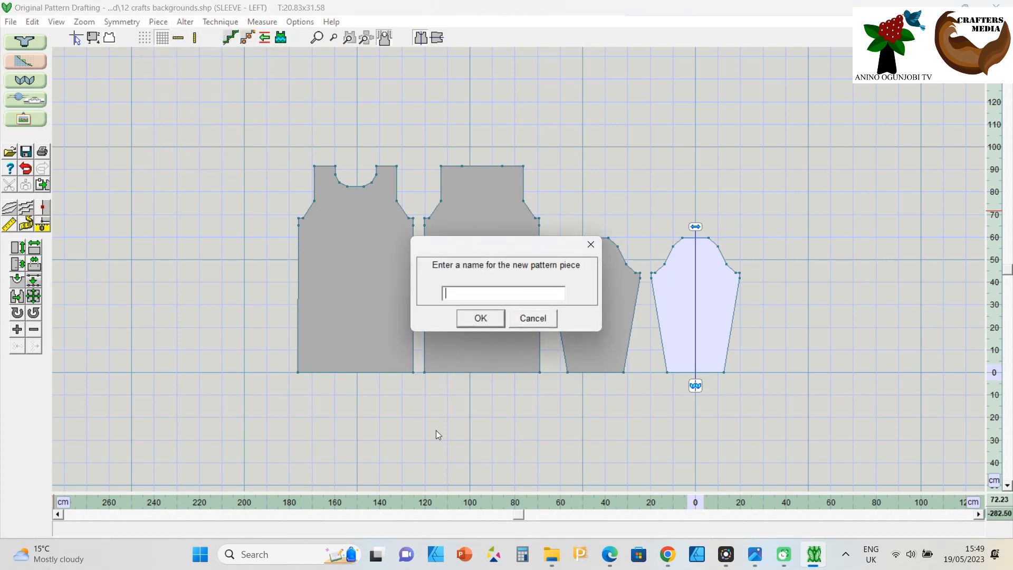
{"action": "type", "text": "flared"}
{"action": "left_click", "coordinate": [482, 318]}
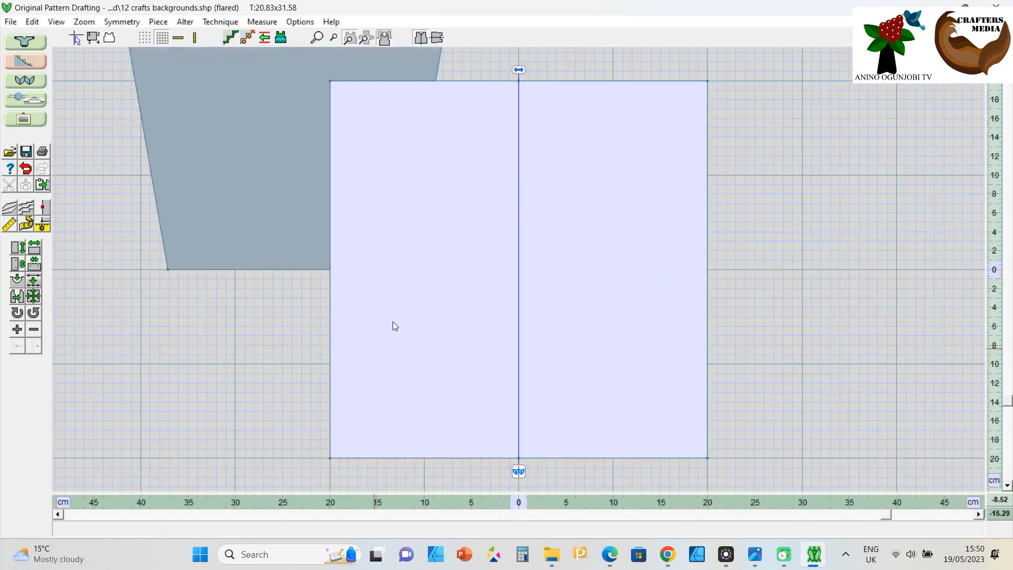
Place the flared block just below the back piece, centred under its hem
{"action": "scroll", "coordinate": [380, 212], "scroll_direction": "down", "scroll_amount": 1}
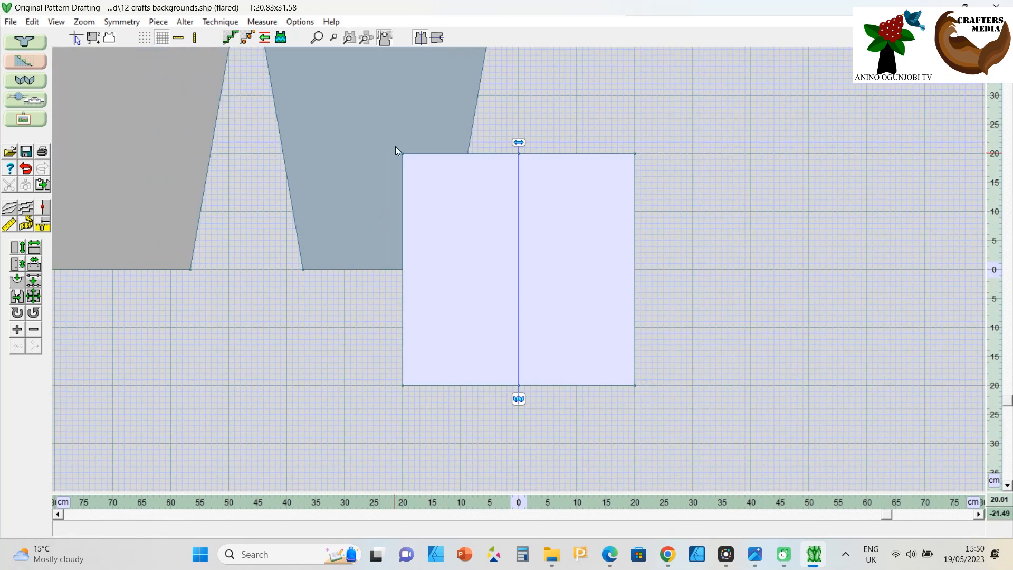
{"action": "left_click", "coordinate": [367, 38]}
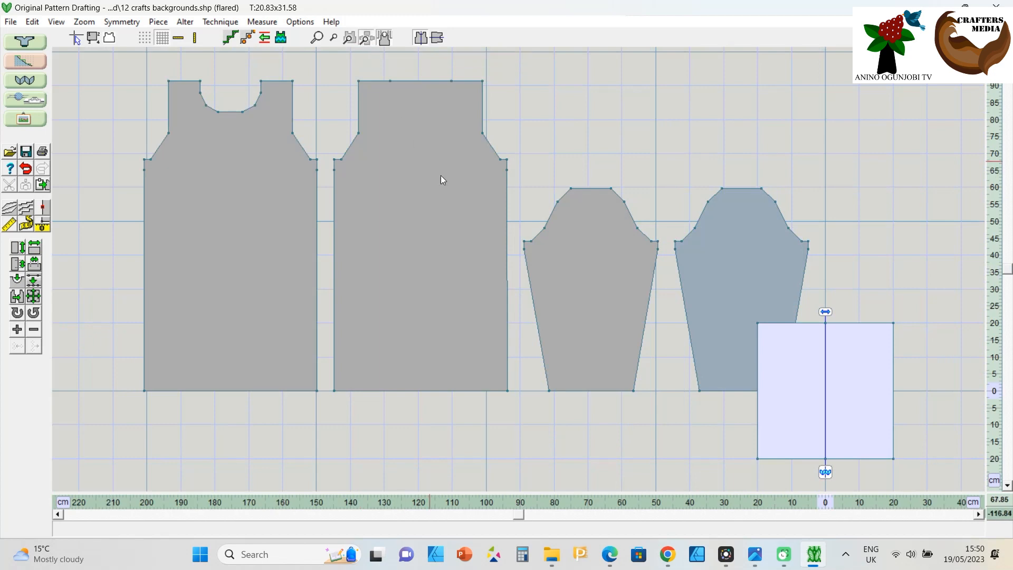
{"action": "left_click_drag", "start_coordinate": [795, 368], "coordinate": [388, 450]}
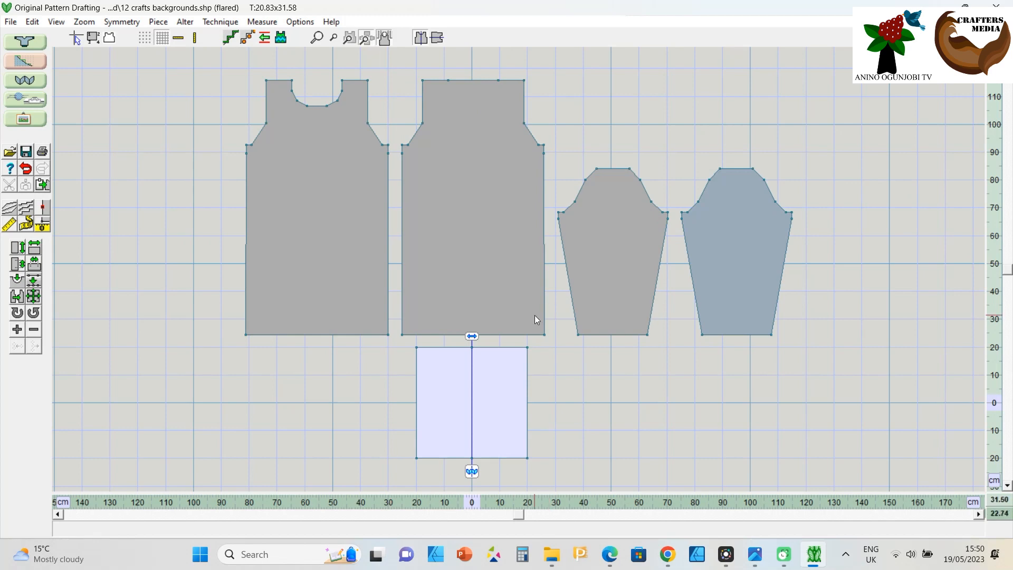
Make the back piece the active pattern piece
{"action": "scroll", "coordinate": [554, 370], "scroll_direction": "up", "scroll_amount": 3}
{"action": "scroll", "coordinate": [553, 369], "scroll_direction": "up", "scroll_amount": 1}
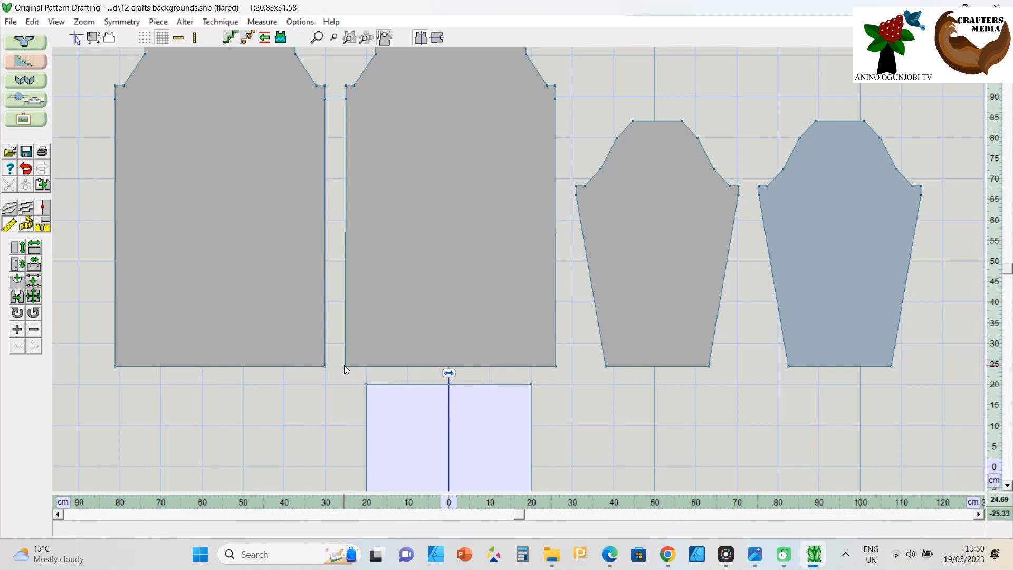
{"action": "left_click_drag", "start_coordinate": [344, 366], "coordinate": [9, 231]}
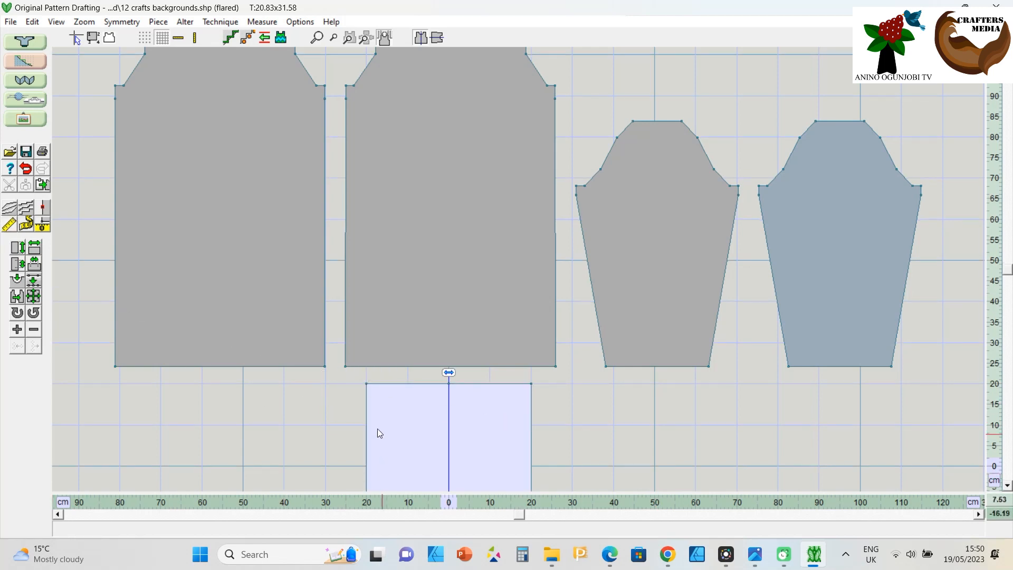
{"action": "left_click", "coordinate": [368, 349]}
{"action": "scroll", "coordinate": [859, 417], "scroll_direction": "down", "scroll_amount": 4}
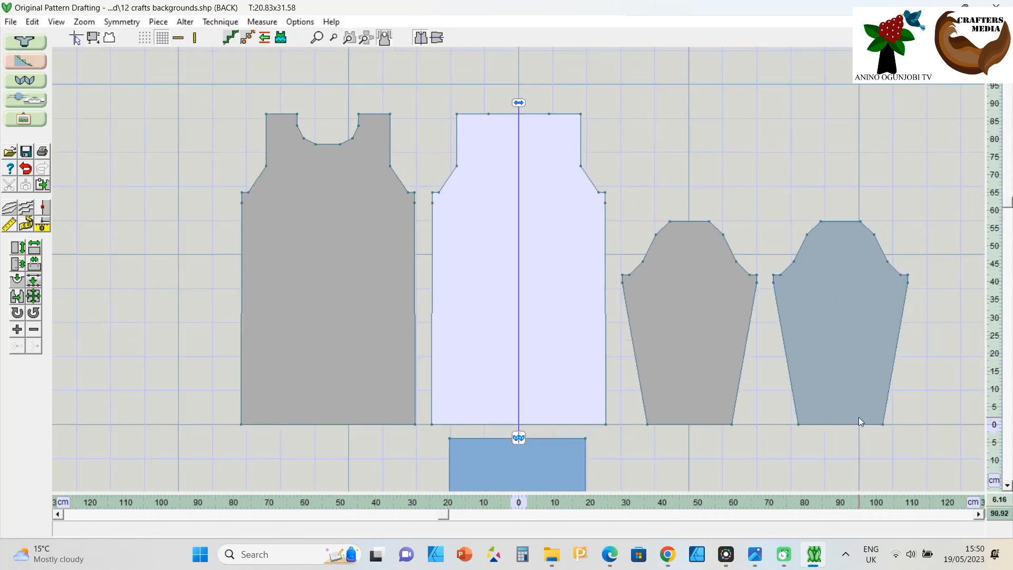
{"action": "scroll", "coordinate": [622, 479], "scroll_direction": "up", "scroll_amount": 6}
{"action": "scroll", "coordinate": [812, 365], "scroll_direction": "down", "scroll_amount": 1}
{"action": "scroll", "coordinate": [682, 414], "scroll_direction": "down", "scroll_amount": 2}
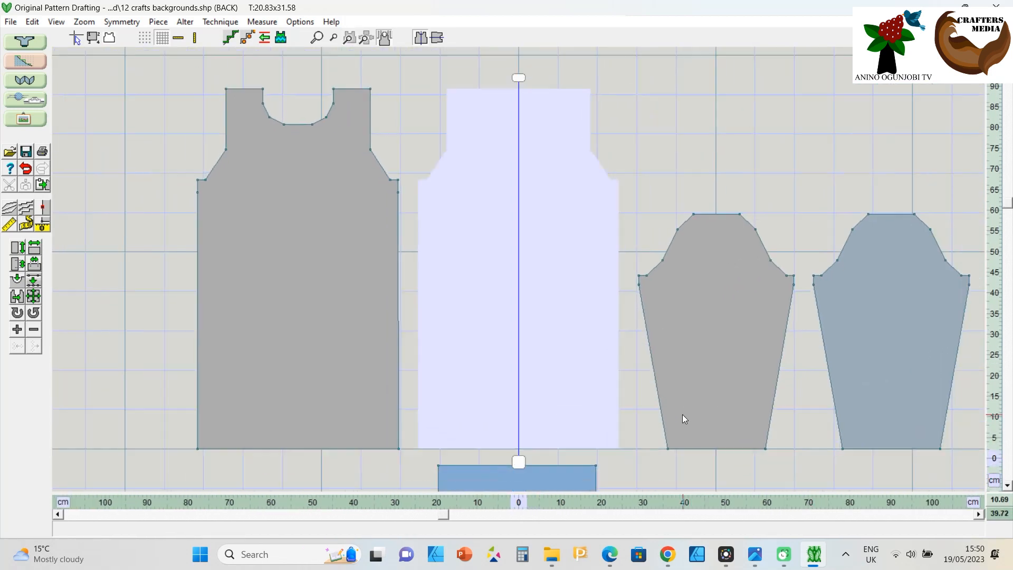
{"action": "scroll", "coordinate": [615, 477], "scroll_direction": "up", "scroll_amount": 2}
{"action": "scroll", "coordinate": [610, 432], "scroll_direction": "down", "scroll_amount": 3}
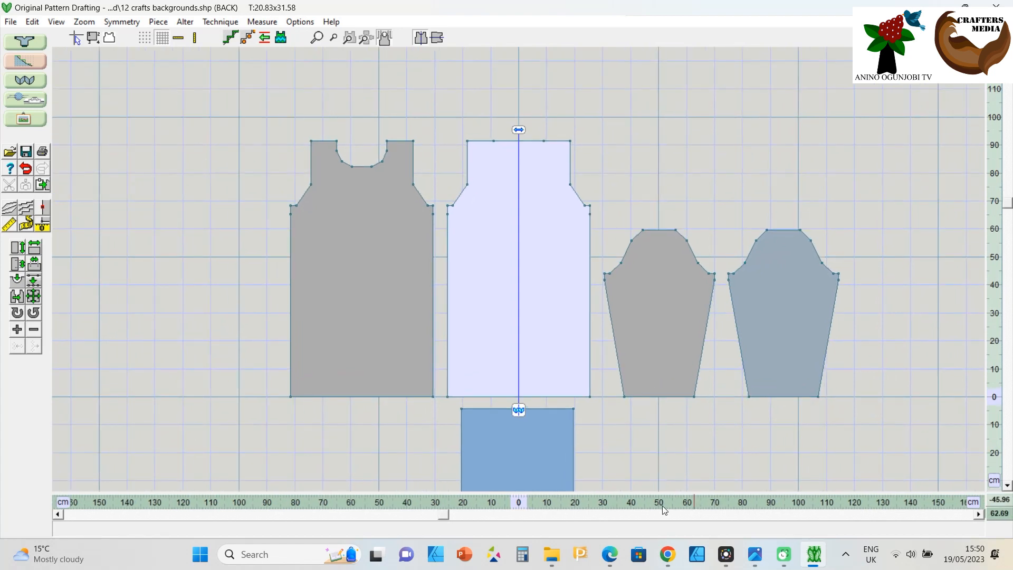
{"action": "scroll", "coordinate": [613, 489], "scroll_direction": "up", "scroll_amount": 1}
{"action": "left_click_drag", "start_coordinate": [1009, 202], "coordinate": [1010, 330]}
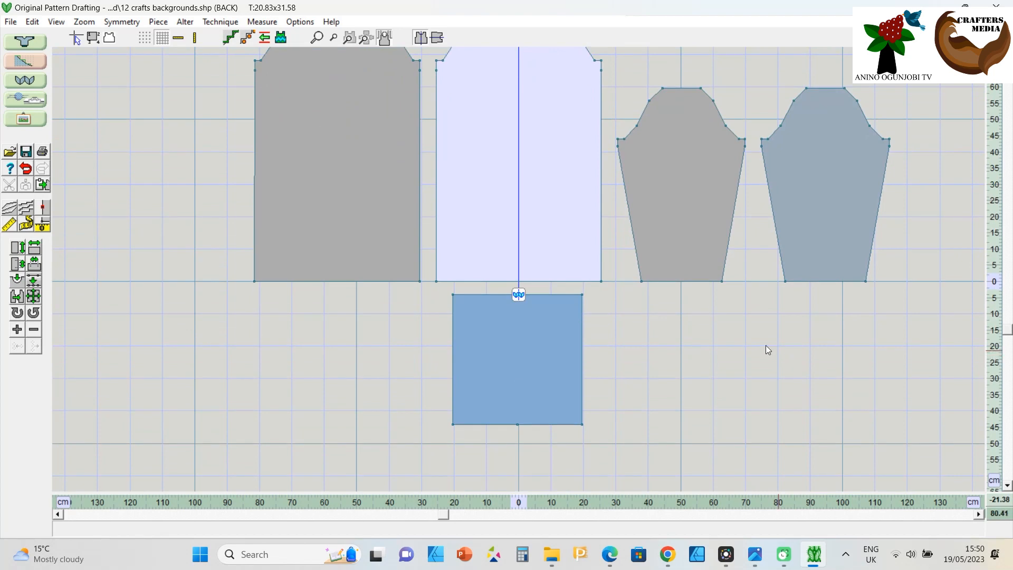
Measure the full width of the back piece's bottom edge from corner to corner
{"action": "scroll", "coordinate": [605, 236], "scroll_direction": "up", "scroll_amount": 3}
{"action": "scroll", "coordinate": [607, 238], "scroll_direction": "up", "scroll_amount": 3}
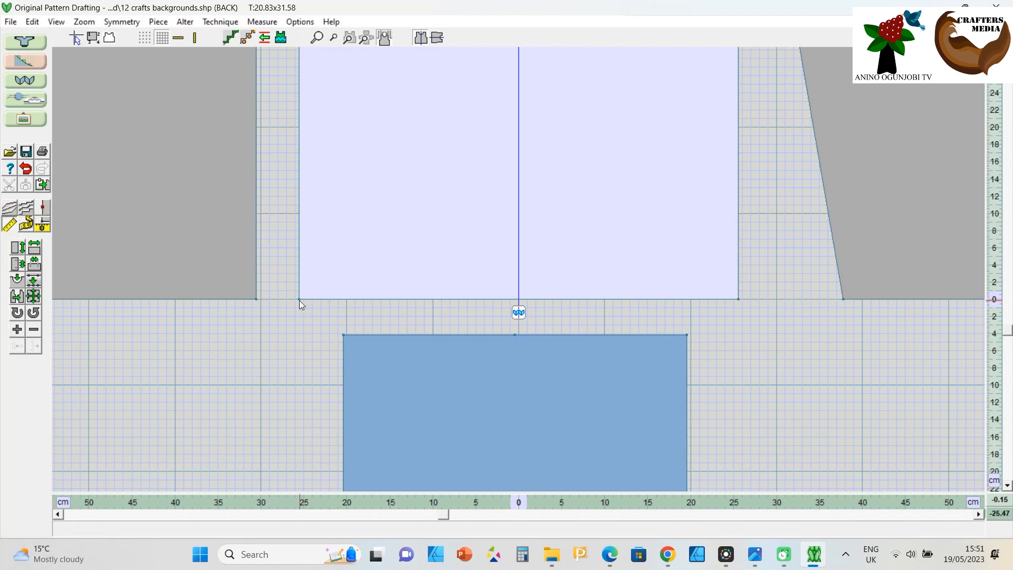
{"action": "left_click_drag", "start_coordinate": [299, 300], "coordinate": [739, 299]}
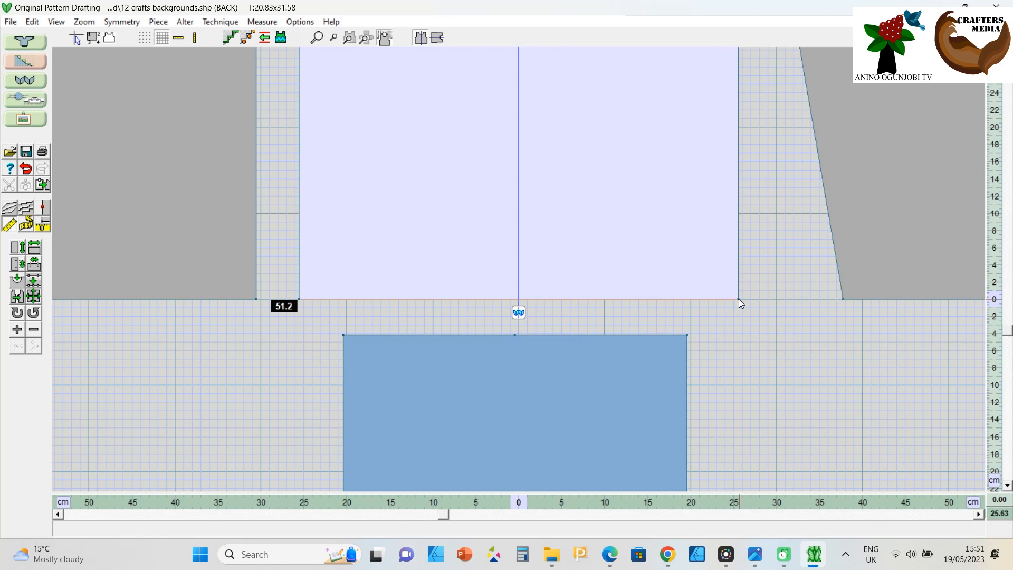
{"action": "left_click_drag", "start_coordinate": [739, 299], "coordinate": [15, 222]}
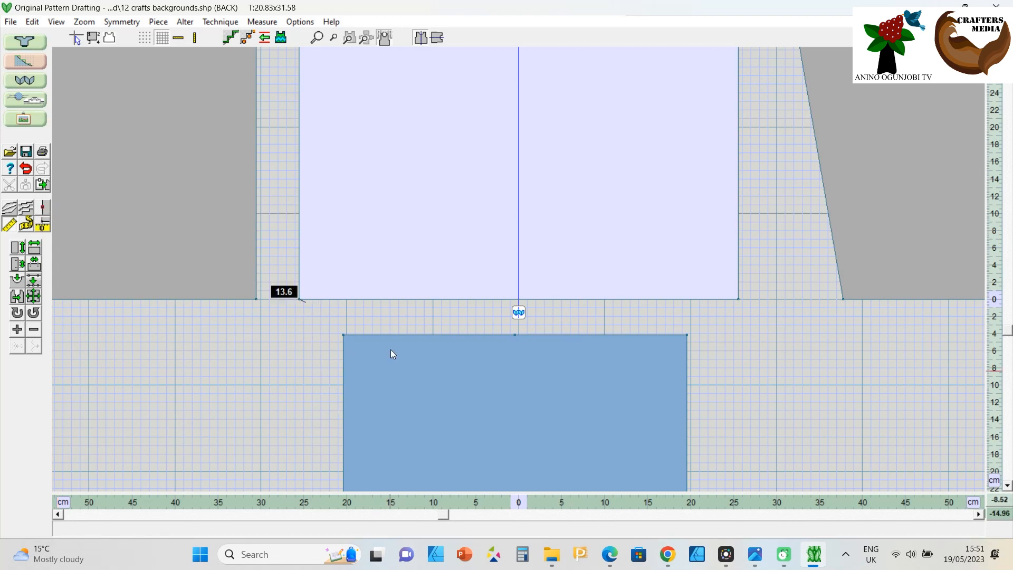
{"action": "left_click", "coordinate": [12, 225]}
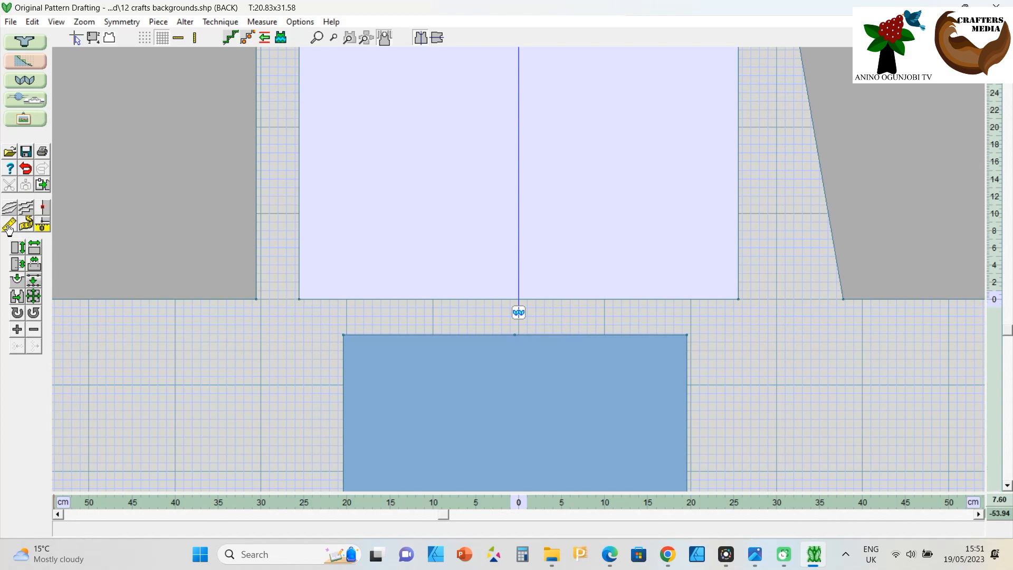
Make the flared block the active piece and fit its total width to 51.2 cm
{"action": "scroll", "coordinate": [453, 346], "scroll_direction": "down", "scroll_amount": 3}
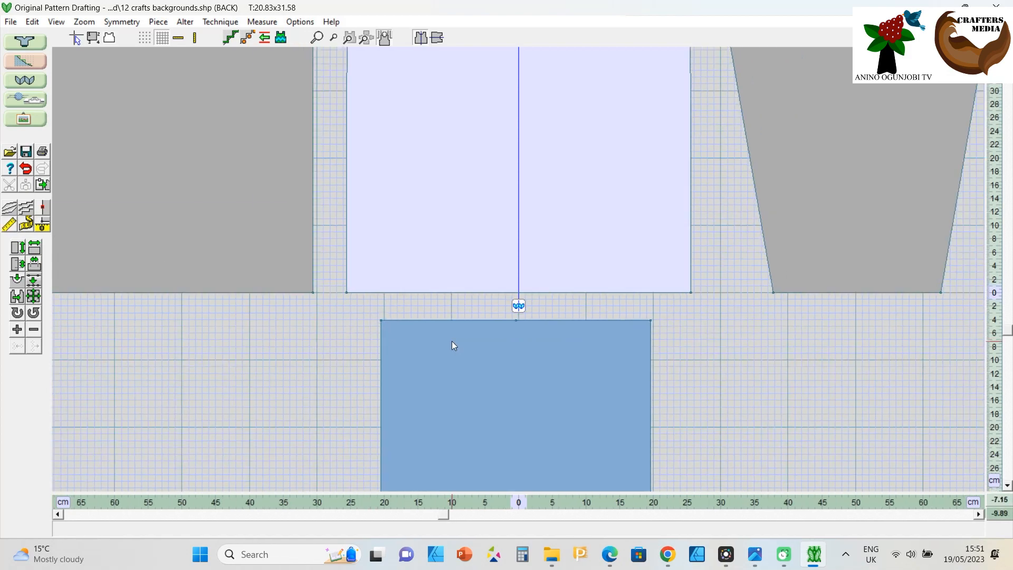
{"action": "scroll", "coordinate": [624, 429], "scroll_direction": "up", "scroll_amount": 2}
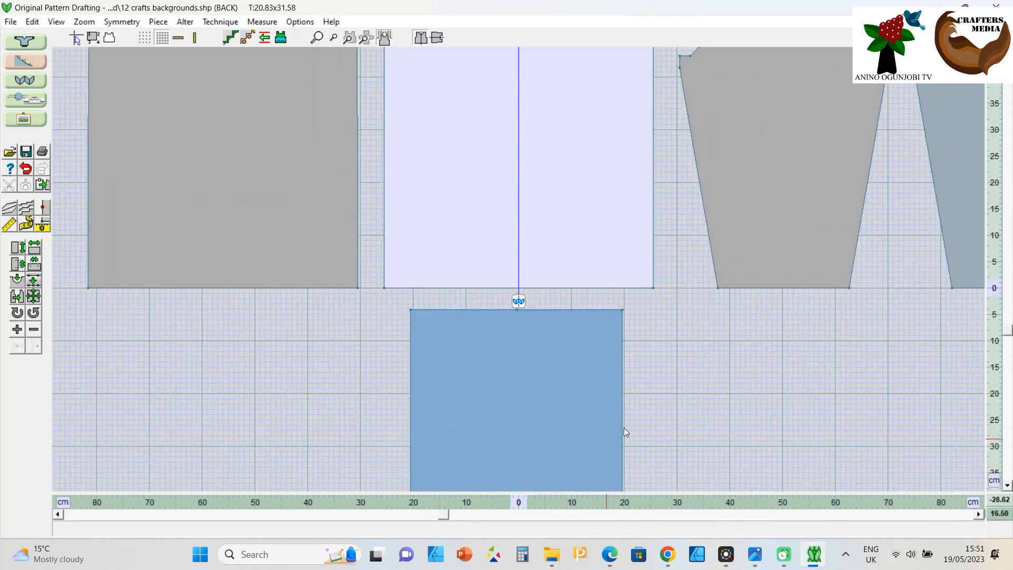
{"action": "double_click", "coordinate": [432, 364]}
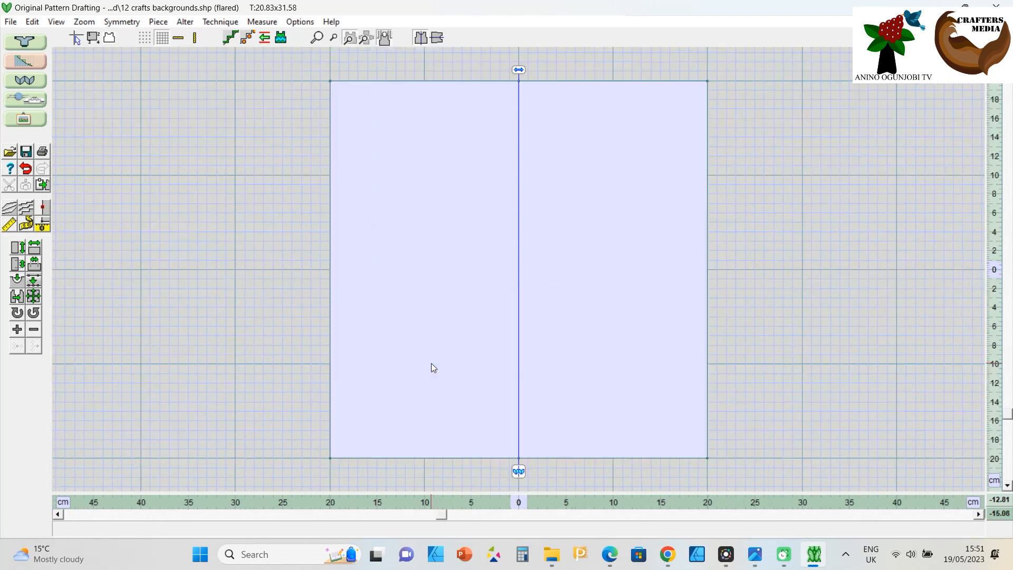
{"action": "left_click", "coordinate": [366, 40]}
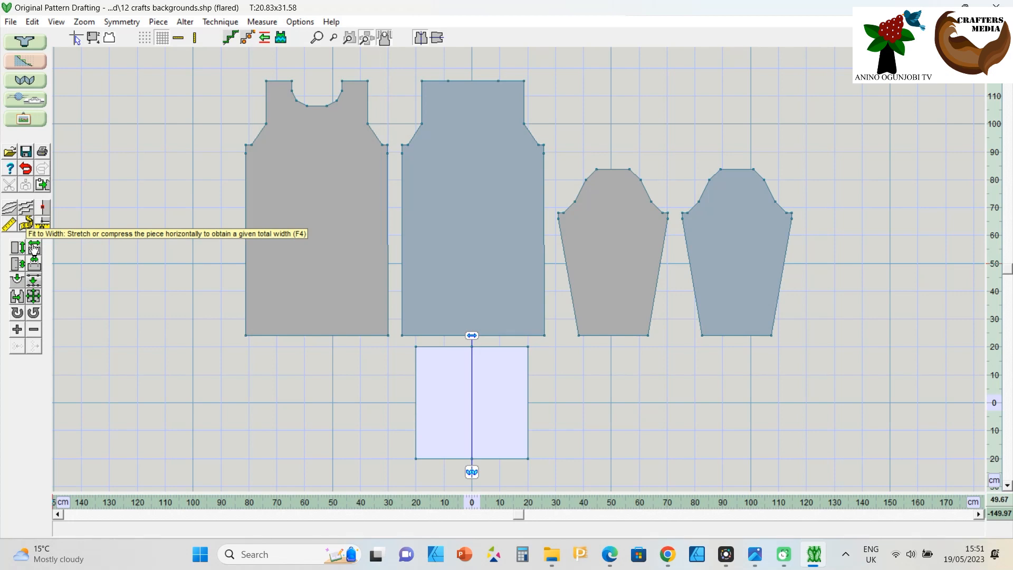
{"action": "left_click", "coordinate": [34, 247]}
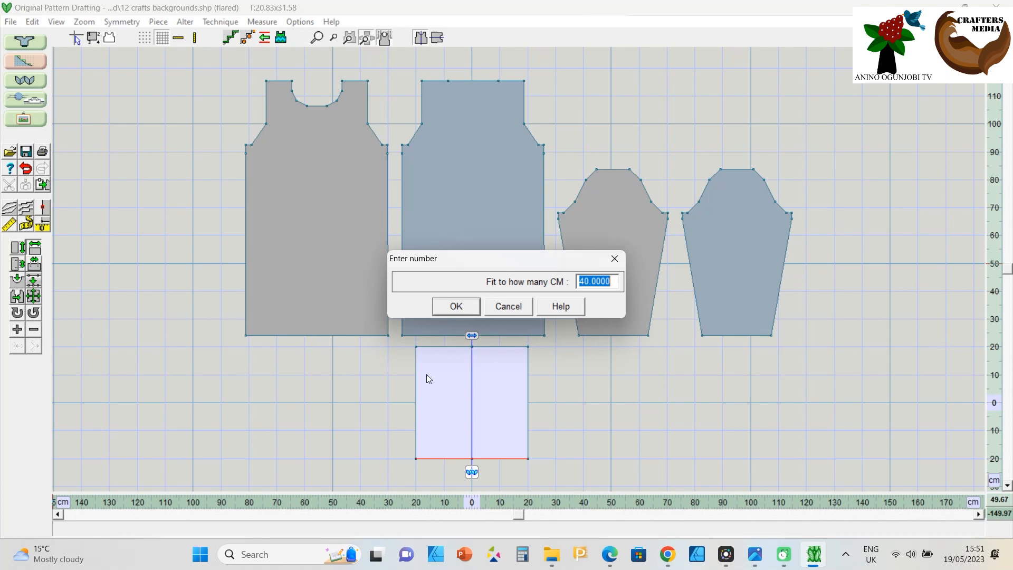
{"action": "type", "text": "51.2"}
{"action": "left_click", "coordinate": [443, 304]}
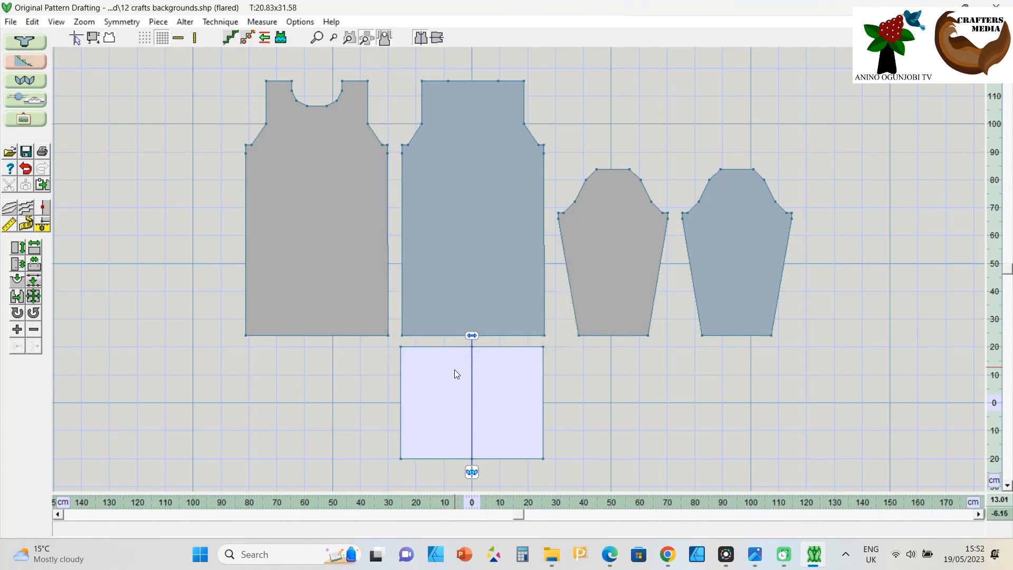
Move the flared block up so its top edge meets the back piece's hem with the sides aligned
{"action": "left_click_drag", "start_coordinate": [458, 372], "coordinate": [458, 362]}
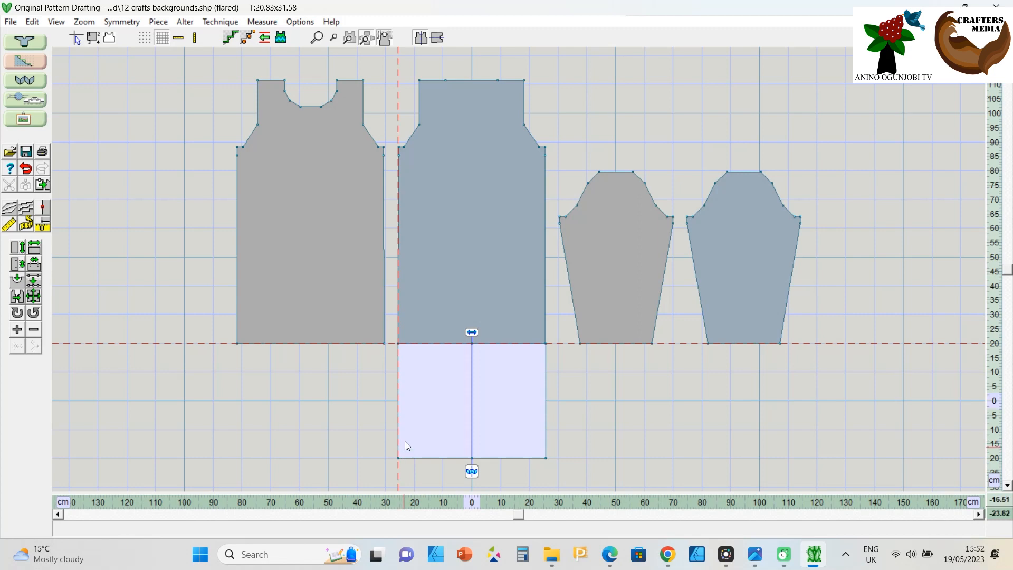
{"action": "scroll", "coordinate": [543, 459], "scroll_direction": "up", "scroll_amount": 1}
{"action": "scroll", "coordinate": [544, 458], "scroll_direction": "down", "scroll_amount": 3}
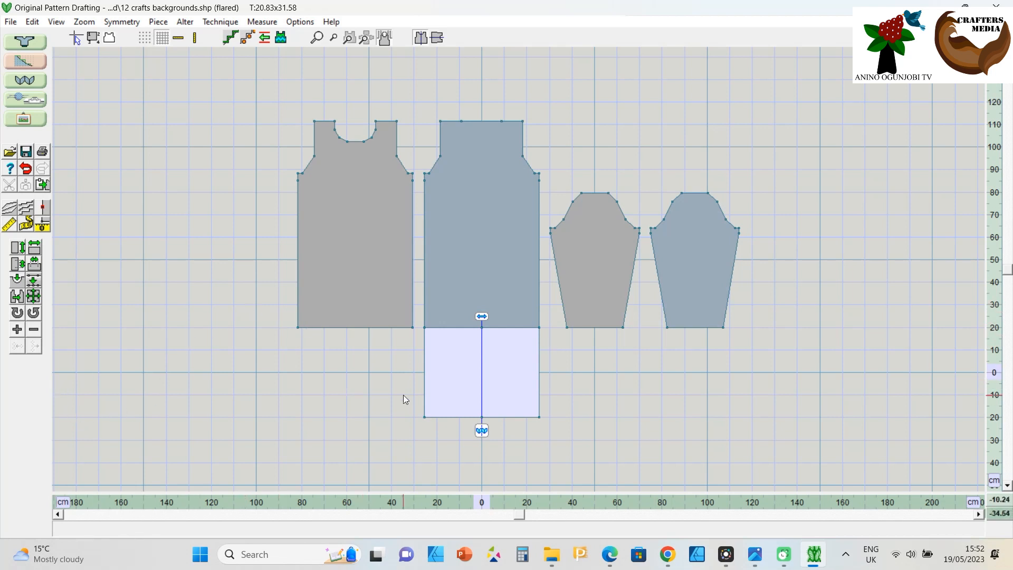
{"action": "scroll", "coordinate": [511, 447], "scroll_direction": "up", "scroll_amount": 1}
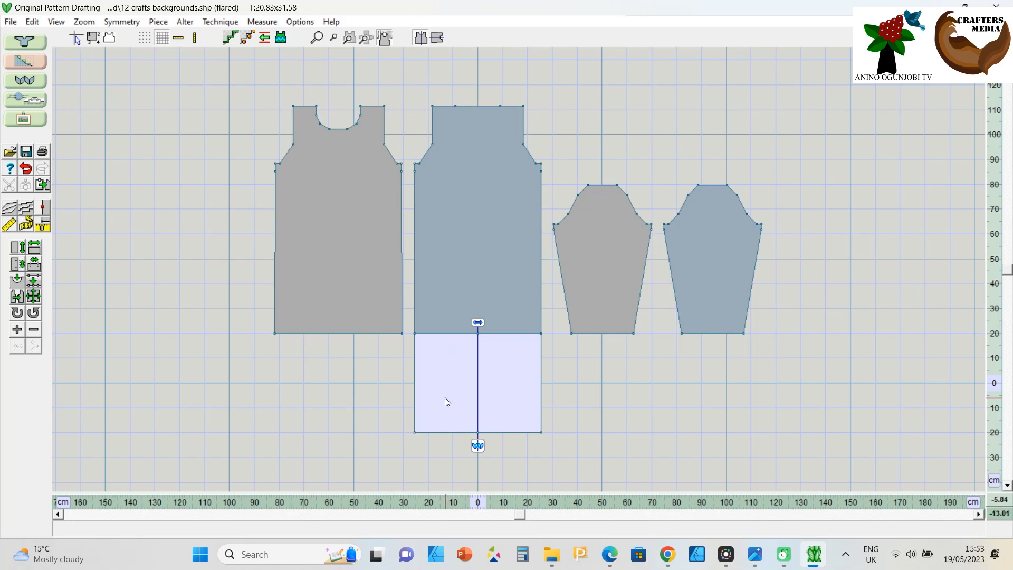
Fit the flared block's total length to 8 cm and move it back up against the back piece's hem
{"action": "left_click", "coordinate": [17, 247]}
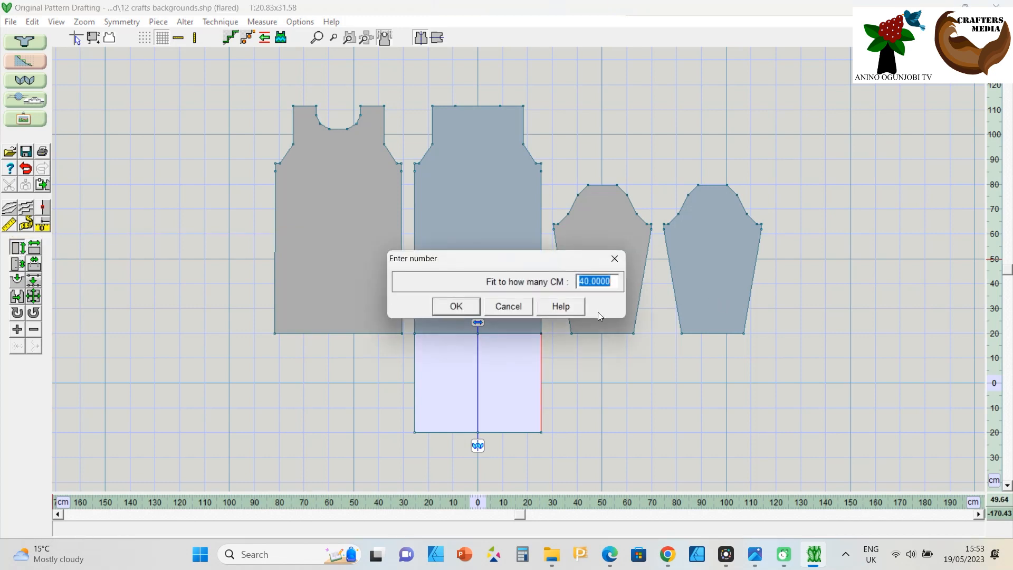
{"action": "type", "text": "10"}
{"action": "key", "text": "BackSpace"}
{"action": "key", "text": "BackSpace"}
{"action": "type", "text": "8"}
{"action": "left_click", "coordinate": [446, 310]}
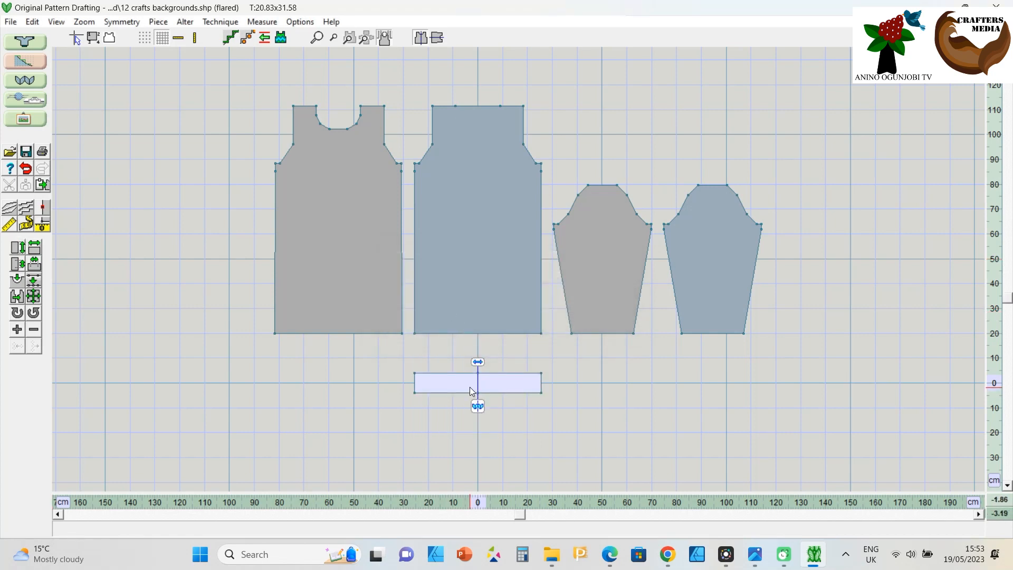
{"action": "left_click_drag", "start_coordinate": [470, 387], "coordinate": [470, 348]}
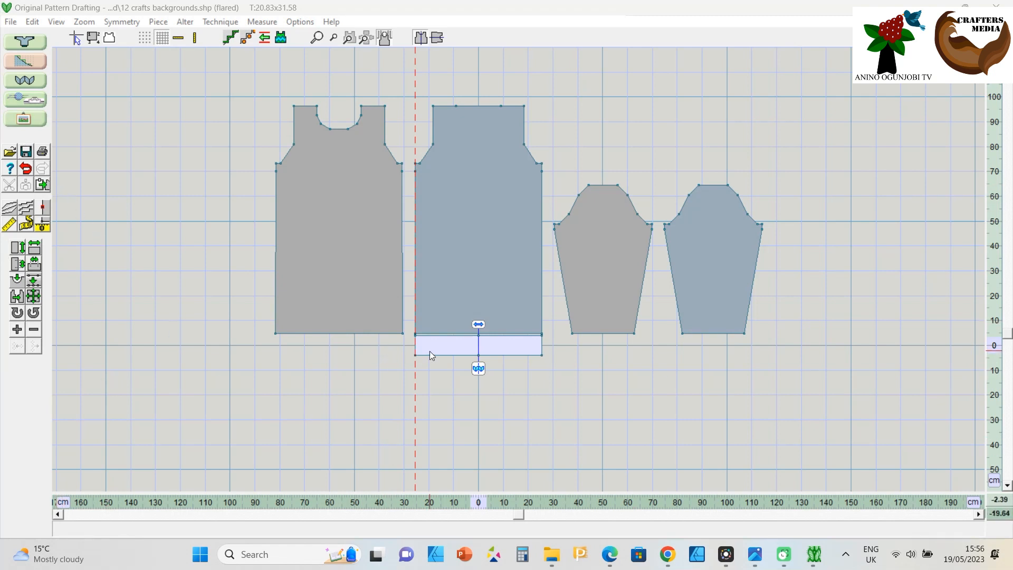
Fit the flared block's total length to 10 cm
{"action": "left_click", "coordinate": [19, 247]}
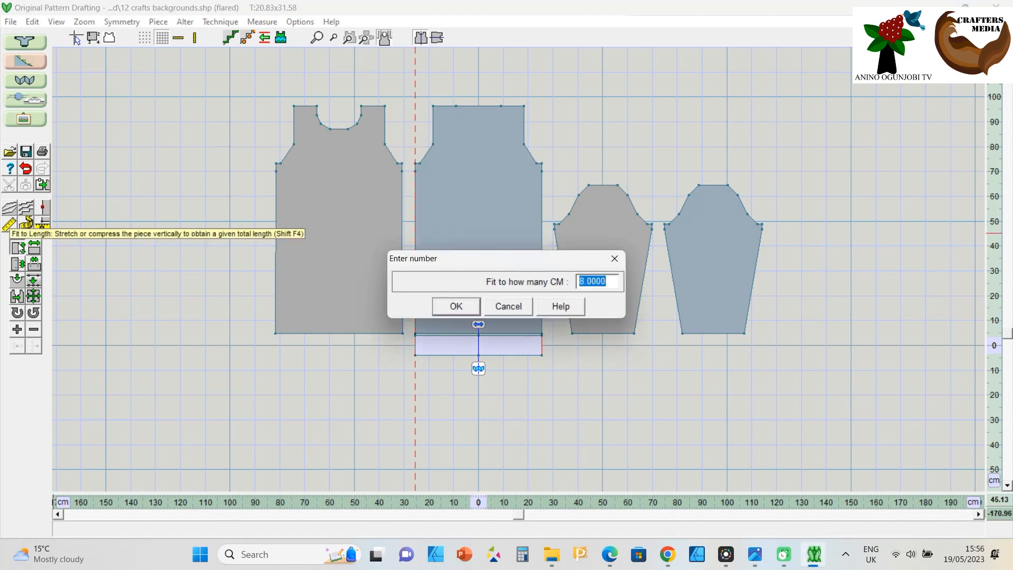
{"action": "left_click", "coordinate": [584, 282]}
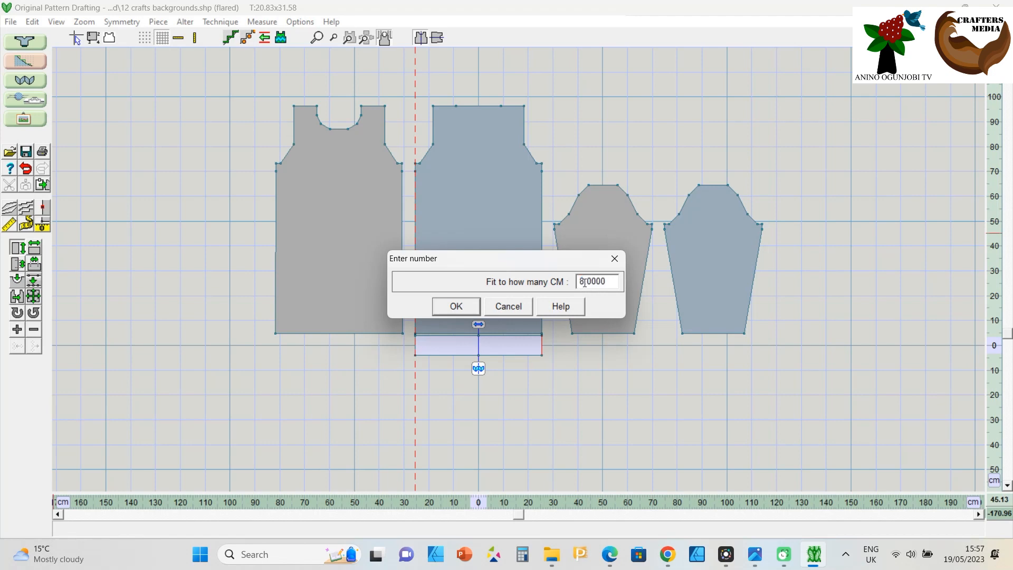
{"action": "key", "text": "BackSpace"}
{"action": "type", "text": "10"}
{"action": "left_click", "coordinate": [462, 307]}
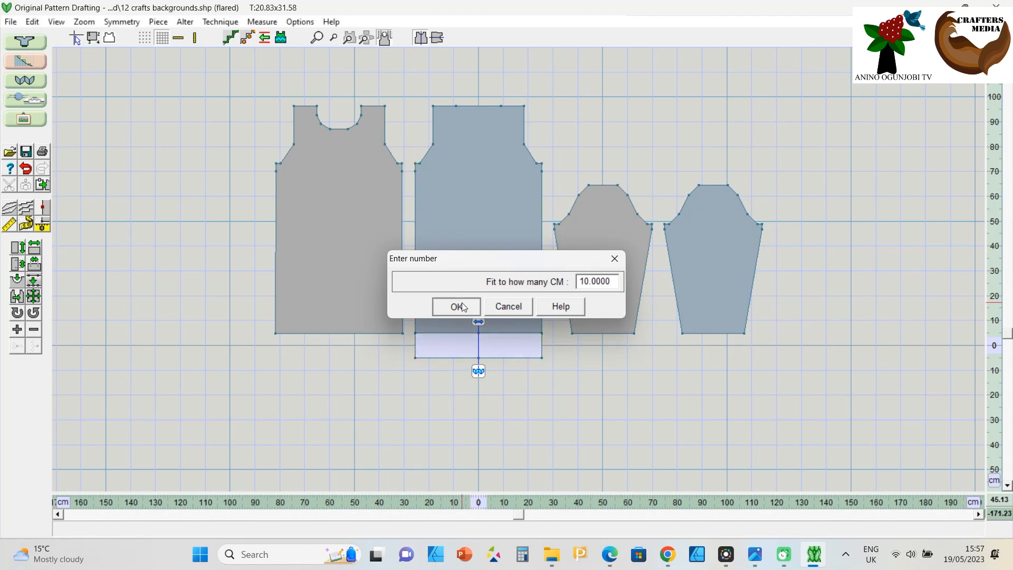
Change the units of measurement to Inches (tensions per inch)
{"action": "left_click", "coordinate": [299, 23]}
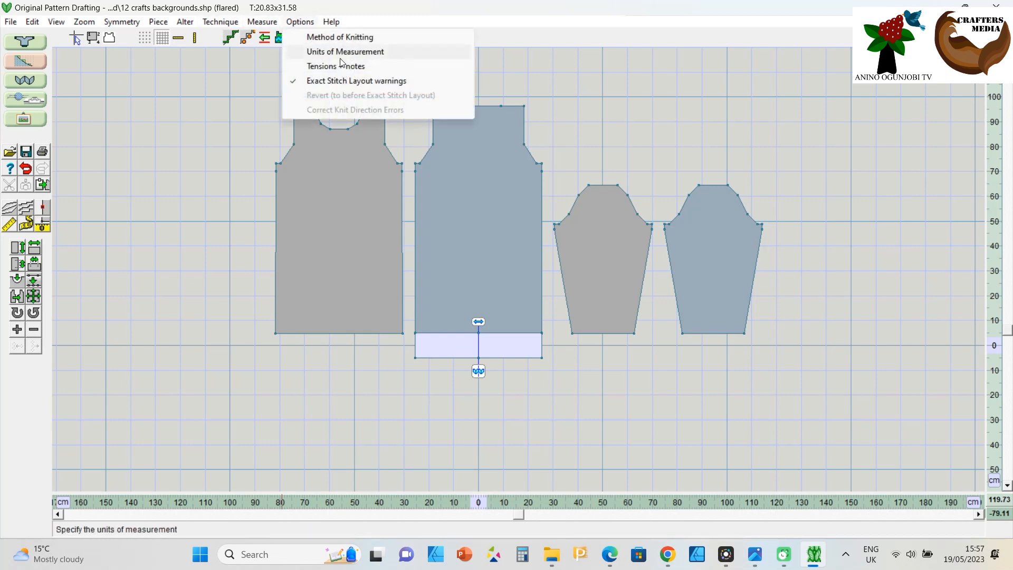
{"action": "left_click", "coordinate": [339, 56]}
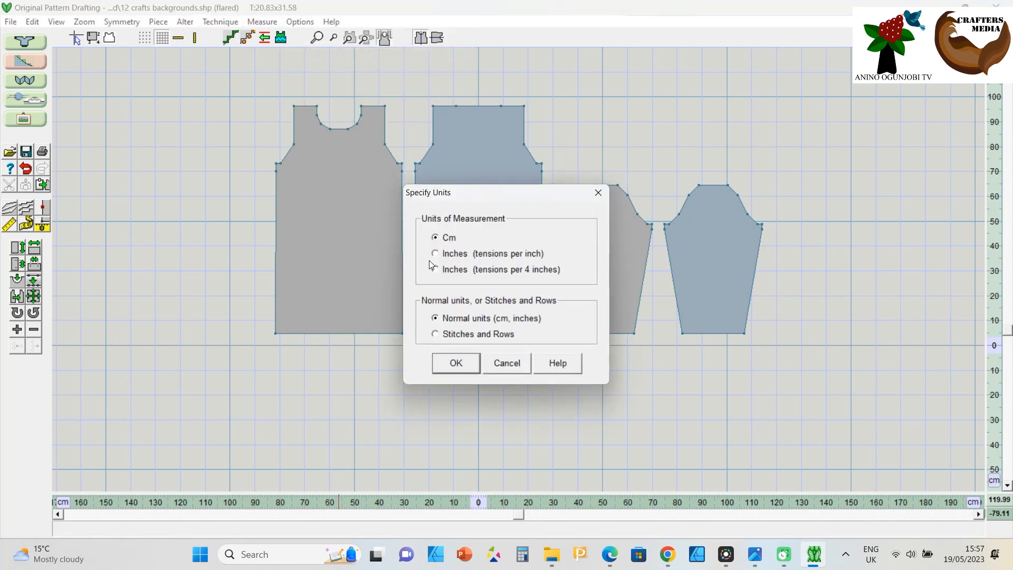
{"action": "left_click", "coordinate": [436, 255]}
{"action": "left_click", "coordinate": [477, 364]}
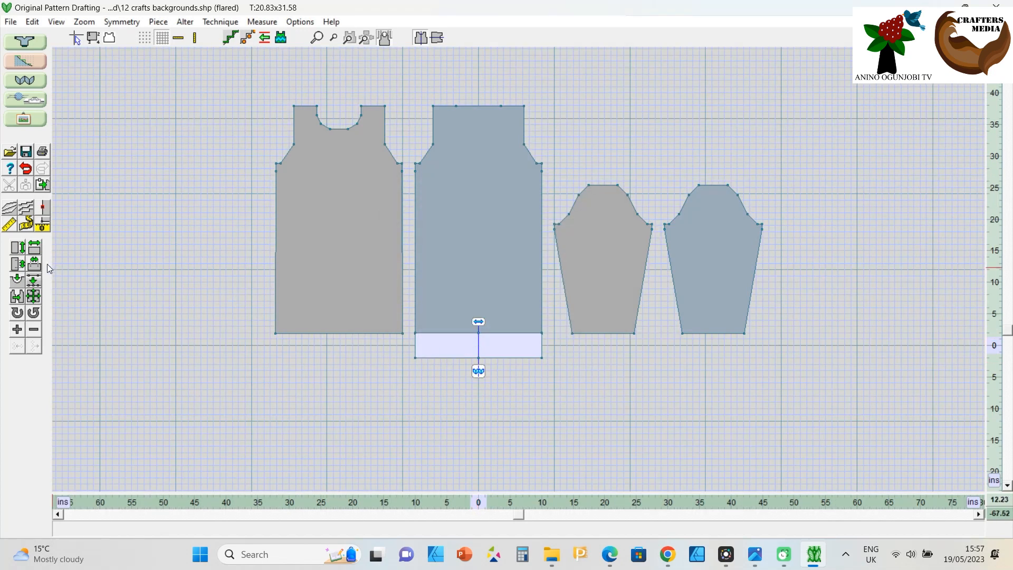
Fit the flared block's total length to 10 inches and move it down just below the back piece's hem
{"action": "left_click", "coordinate": [19, 254]}
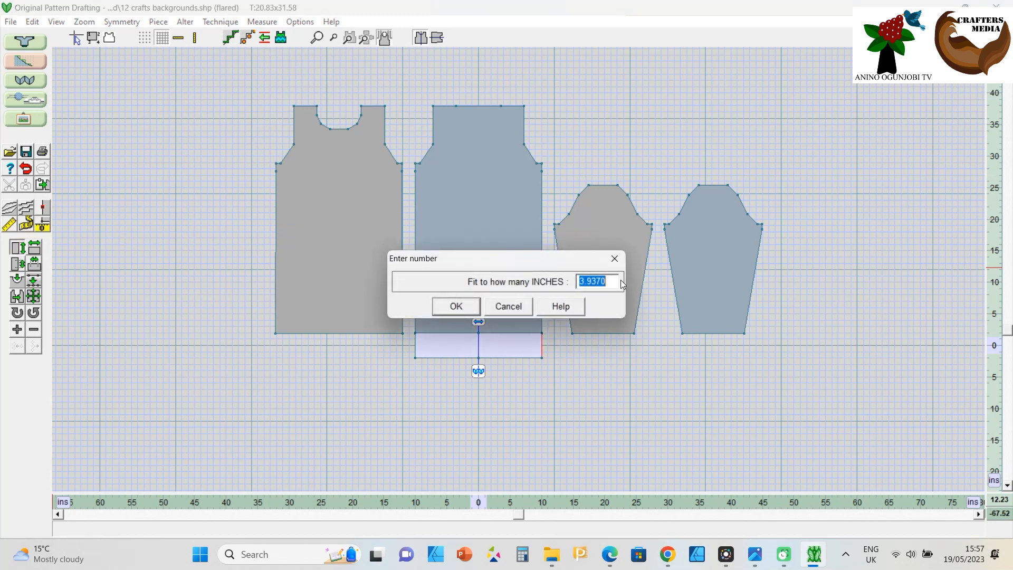
{"action": "type", "text": "10"}
{"action": "left_click", "coordinate": [457, 306]}
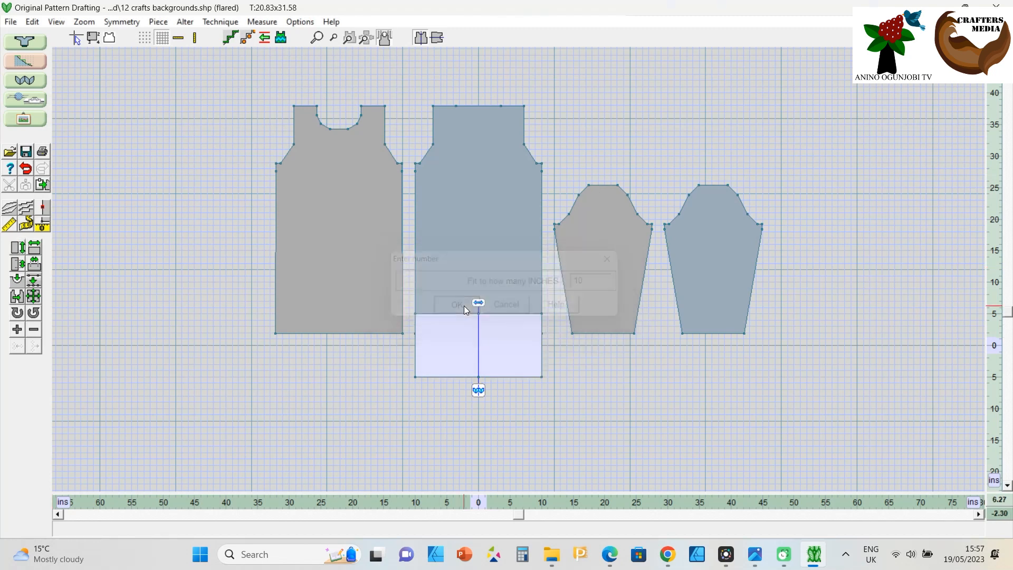
{"action": "left_click_drag", "start_coordinate": [482, 340], "coordinate": [482, 365]}
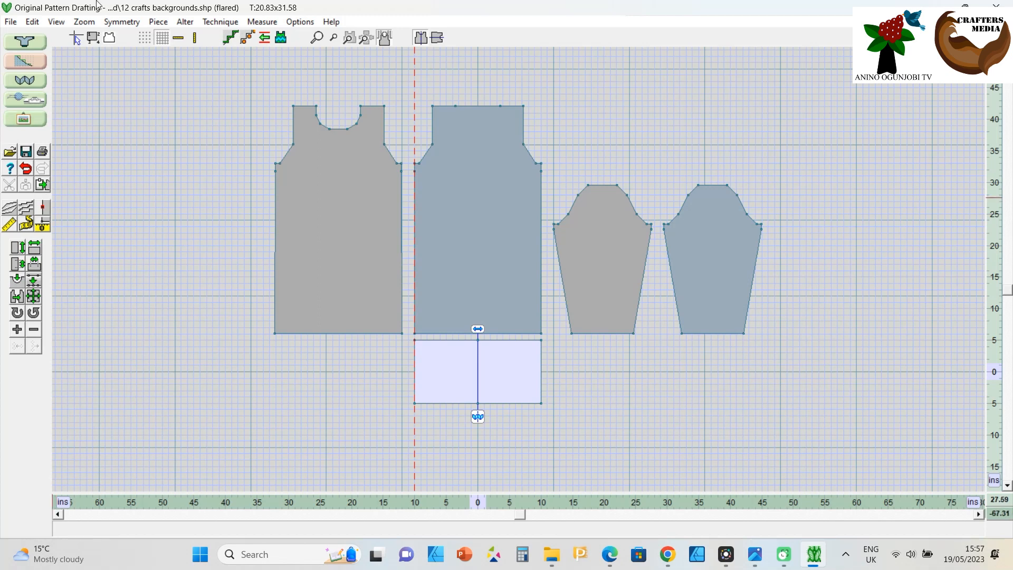
Change the units of measurement back to centimetres and check the flared block's total length without changing it
{"action": "left_click", "coordinate": [302, 23]}
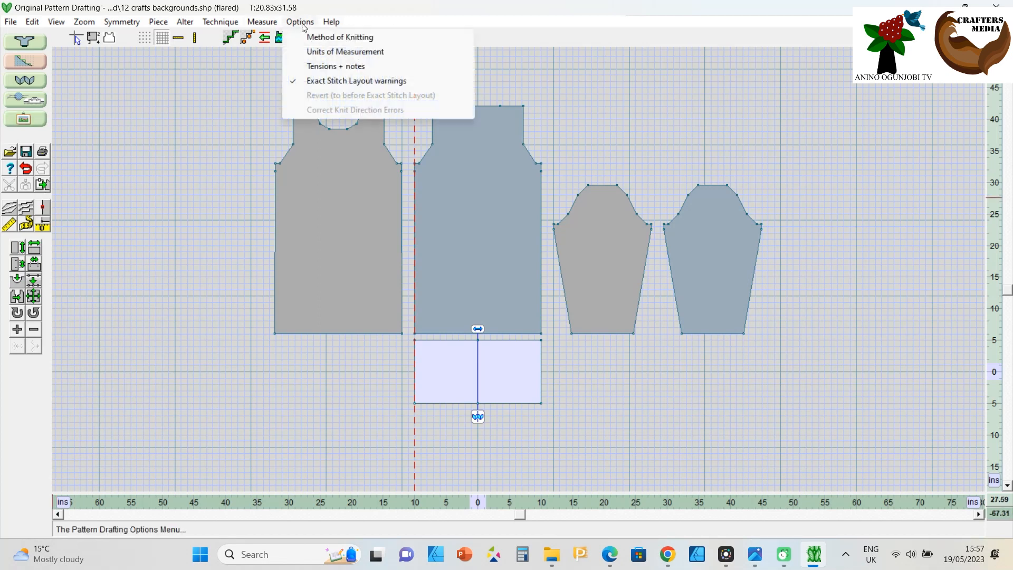
{"action": "left_click", "coordinate": [323, 52]}
{"action": "left_click", "coordinate": [435, 239]}
{"action": "left_click", "coordinate": [456, 364]}
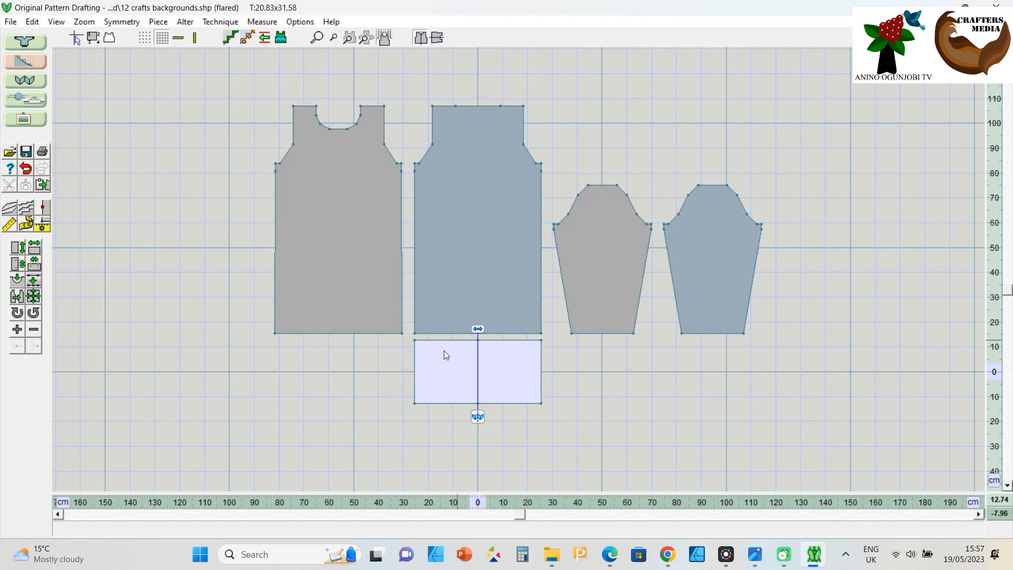
{"action": "left_click", "coordinate": [18, 249]}
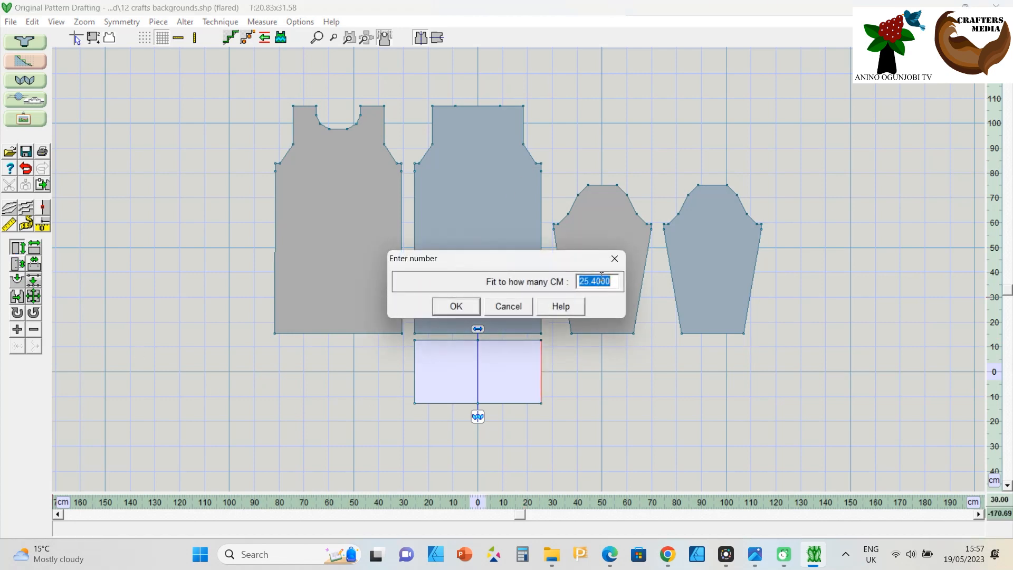
{"action": "left_click", "coordinate": [615, 258]}
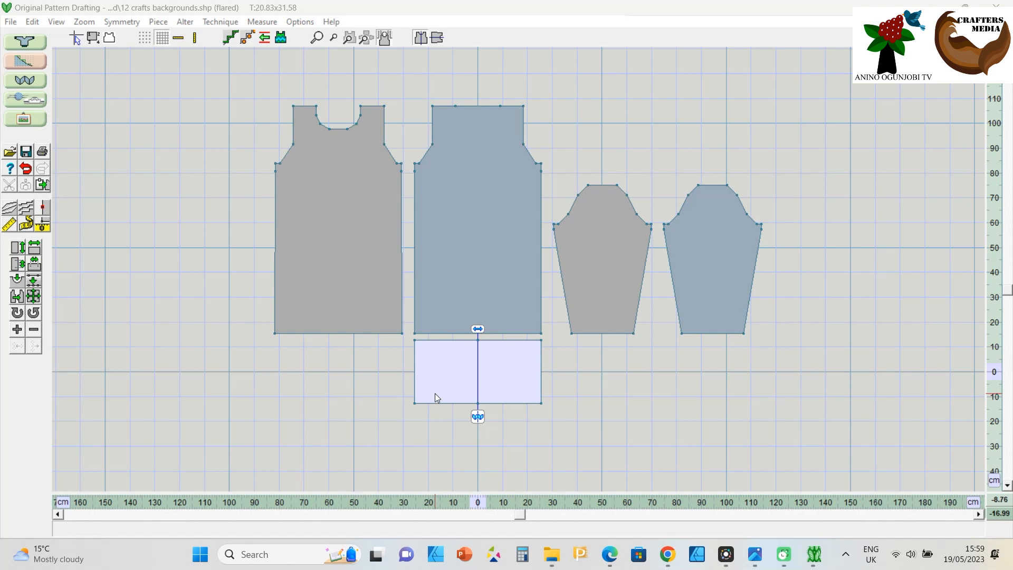
Duplicate the flared block as a new piece named "tri short" and place the copy below the front piece
{"action": "left_click", "coordinate": [430, 369]}
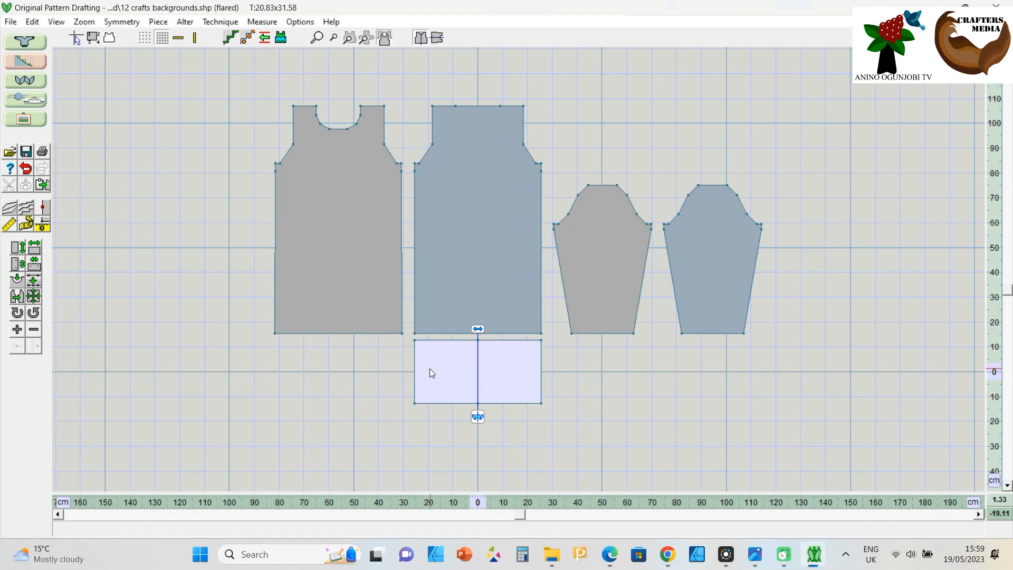
{"action": "left_click", "coordinate": [157, 22]}
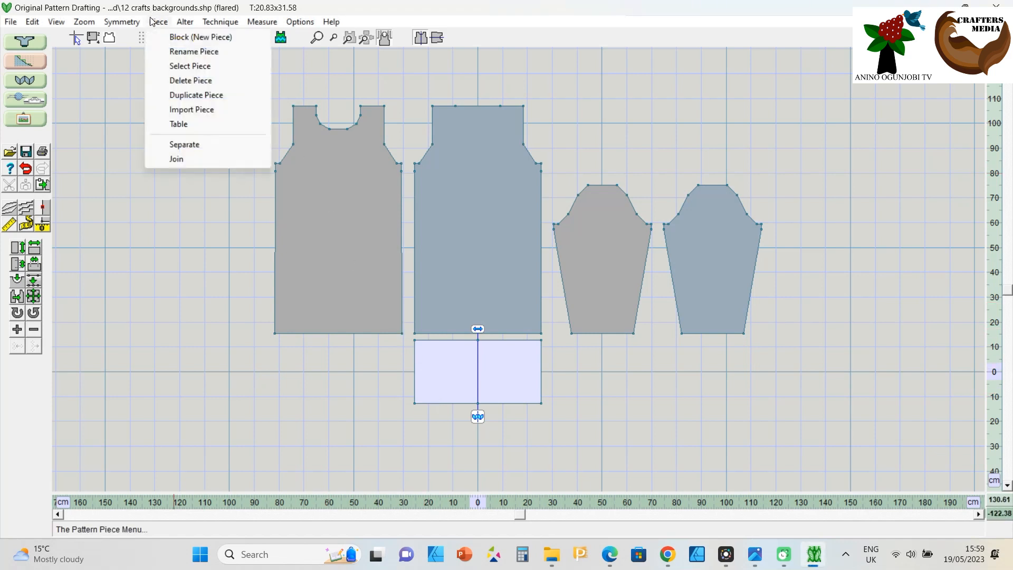
{"action": "left_click", "coordinate": [192, 96]}
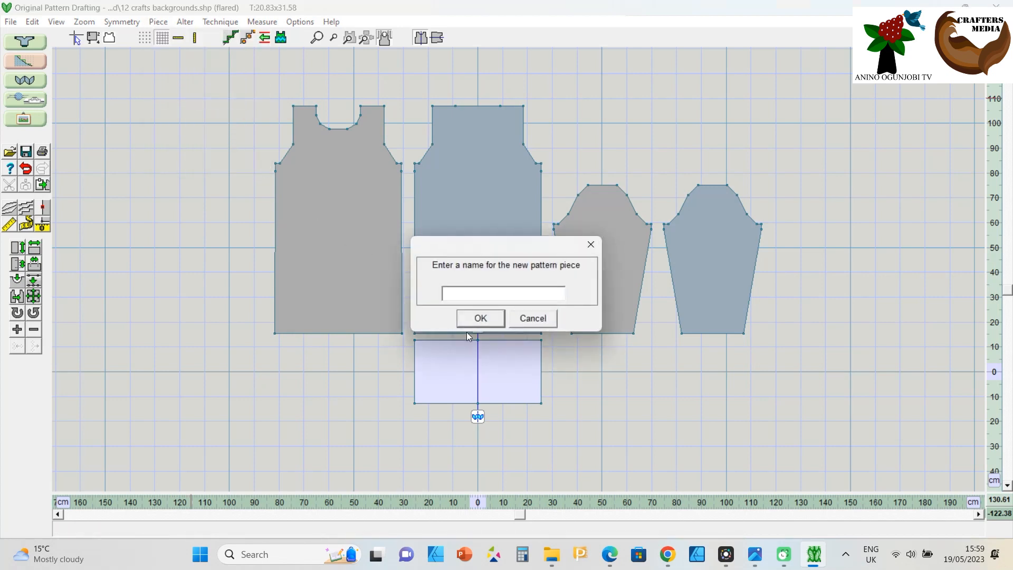
{"action": "type", "text": "tri shiort"}
{"action": "left_click", "coordinate": [492, 321]}
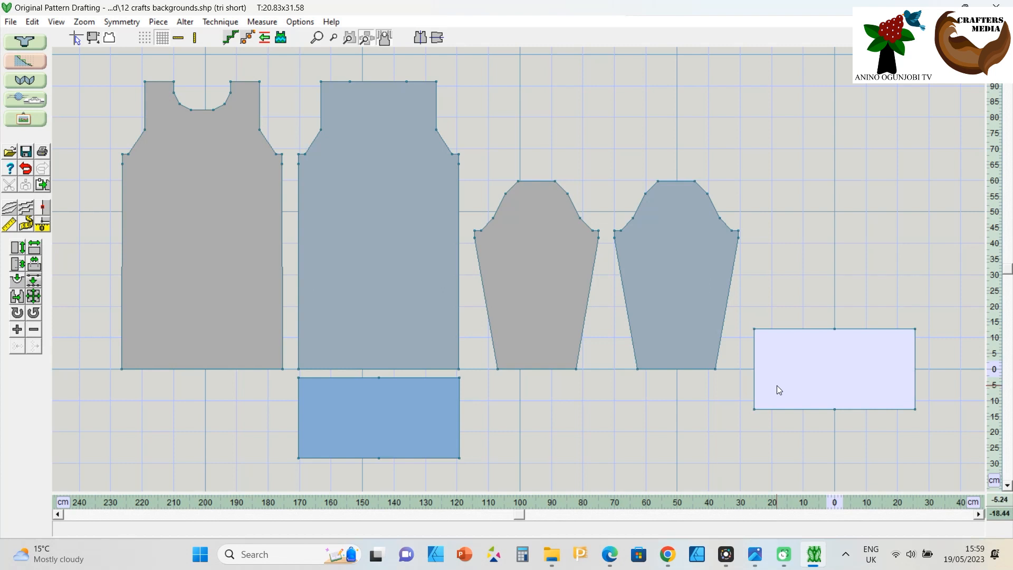
{"action": "left_click_drag", "start_coordinate": [777, 385], "coordinate": [122, 448]}
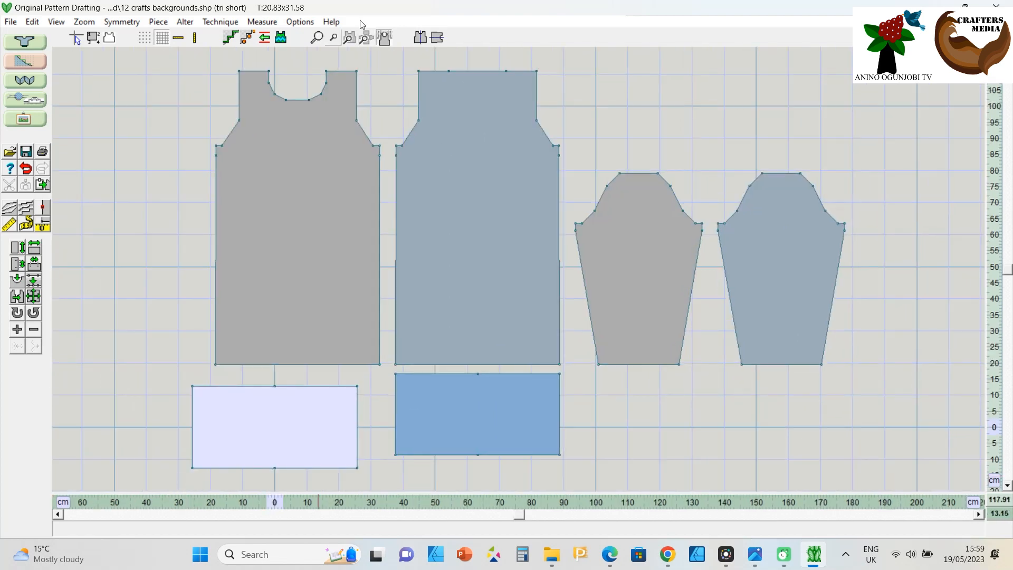
Delete the tri short block's two right-hand corner points and its top middle point to leave a right-angled triangle
{"action": "left_click", "coordinate": [349, 38]}
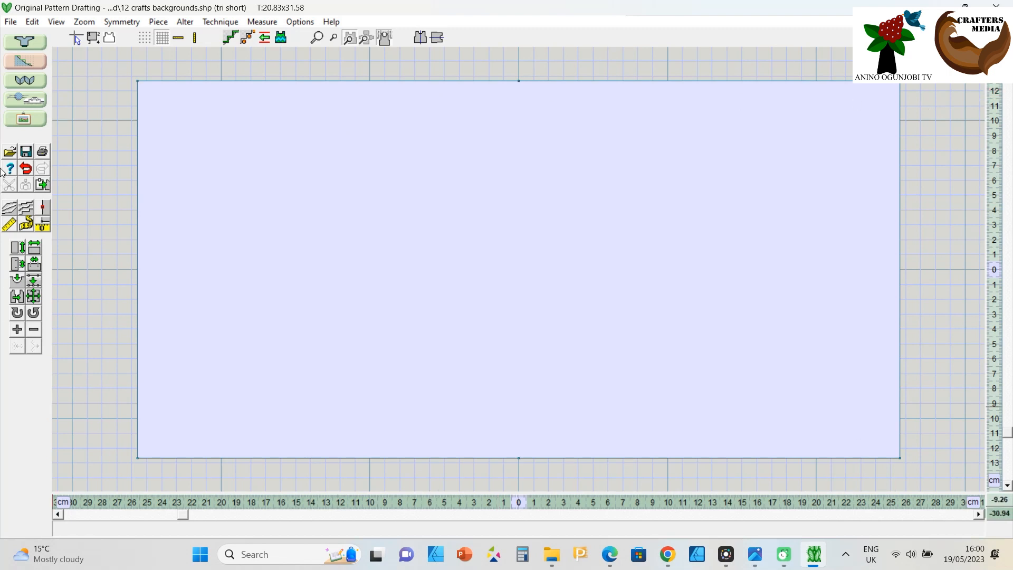
{"action": "left_click", "coordinate": [34, 330]}
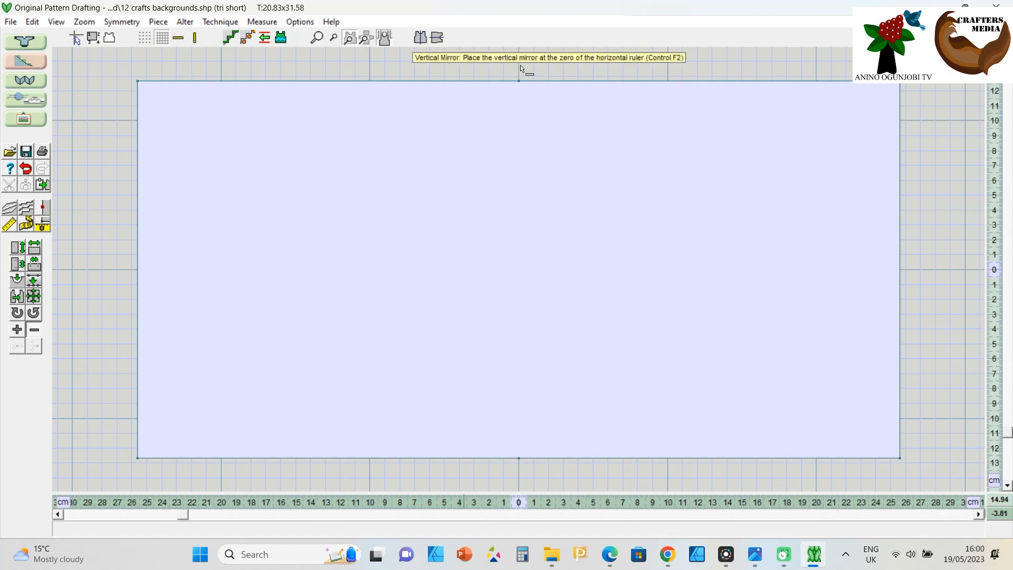
{"action": "left_click", "coordinate": [901, 83]}
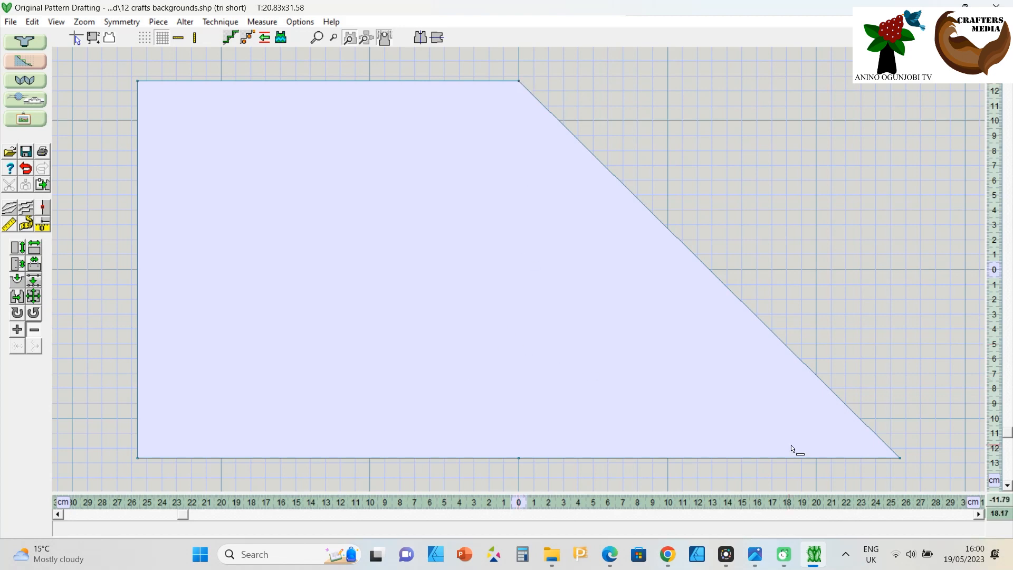
{"action": "left_click", "coordinate": [898, 458]}
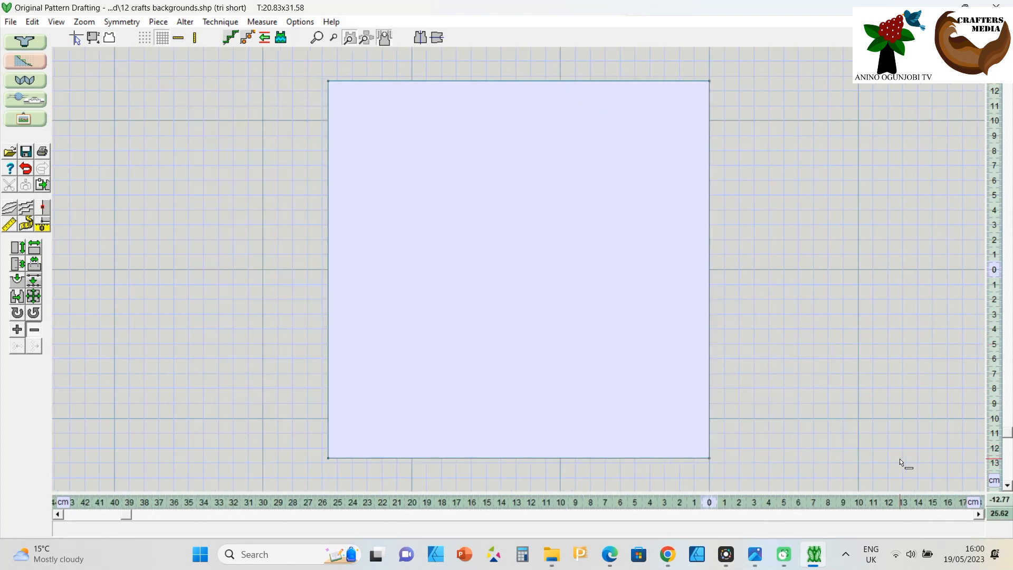
{"action": "left_click", "coordinate": [710, 82]}
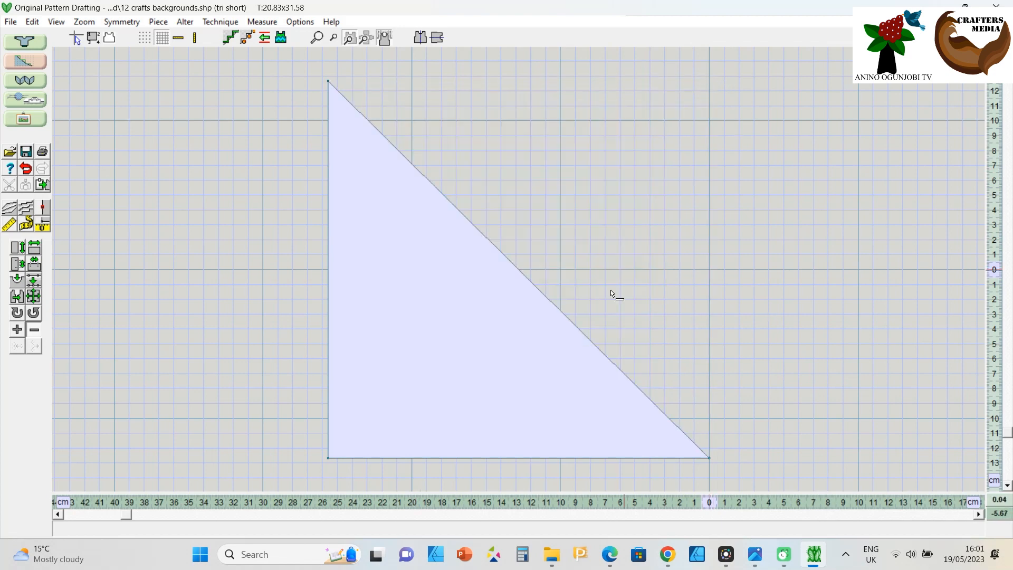
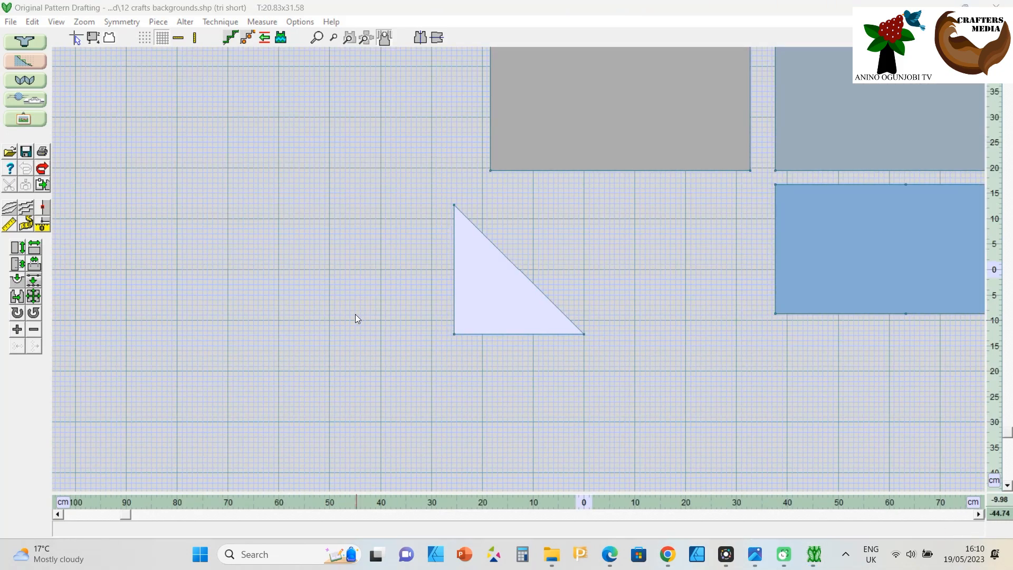
Narrow the tri short triangle to about 8.5 cm wide, keeping its lower right corner fixed and its height unchanged
{"action": "scroll", "coordinate": [482, 254], "scroll_direction": "up", "scroll_amount": 1}
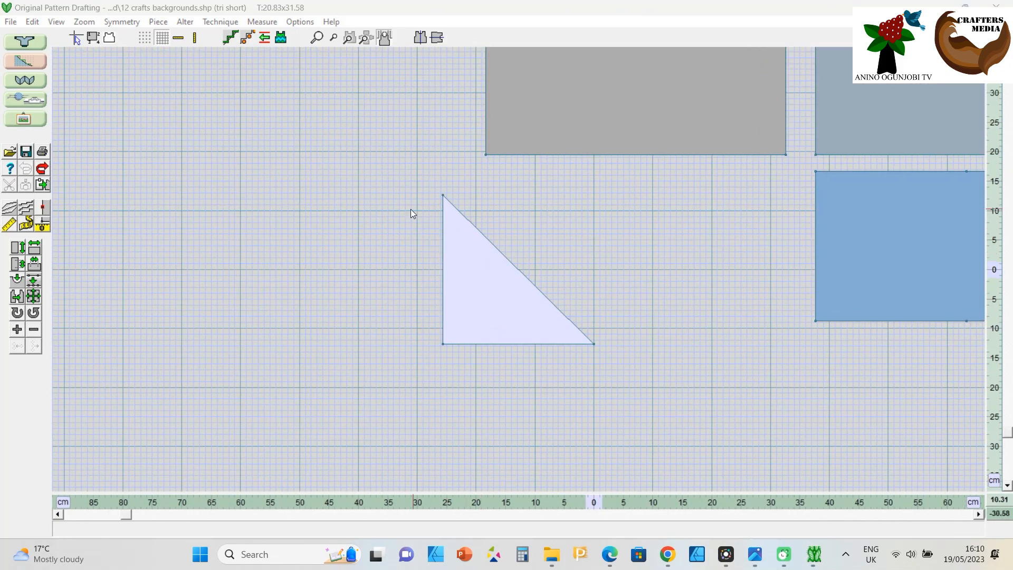
{"action": "scroll", "coordinate": [499, 347], "scroll_direction": "up", "scroll_amount": 1}
{"action": "scroll", "coordinate": [499, 348], "scroll_direction": "up", "scroll_amount": 2}
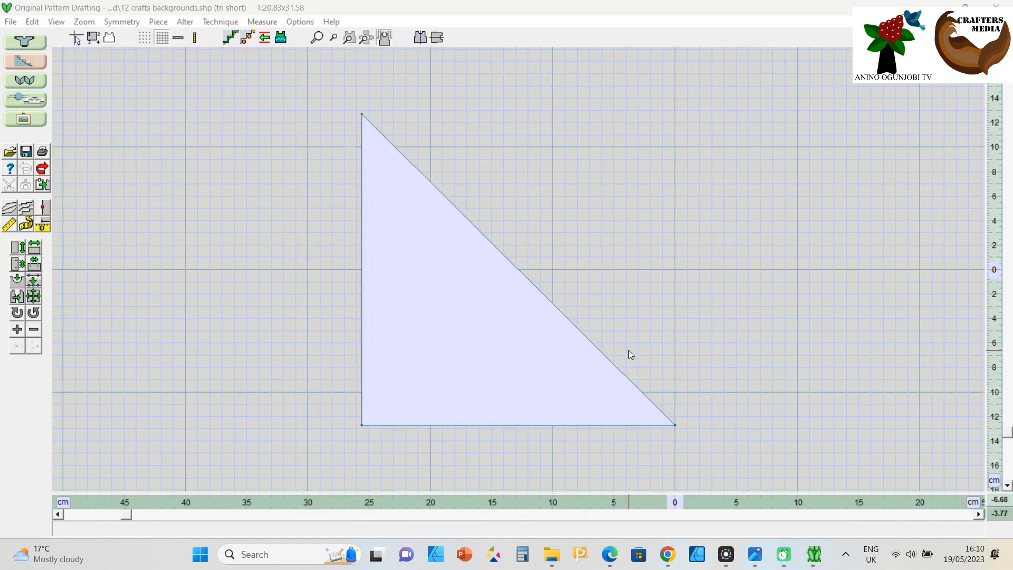
{"action": "left_click", "coordinate": [675, 425]}
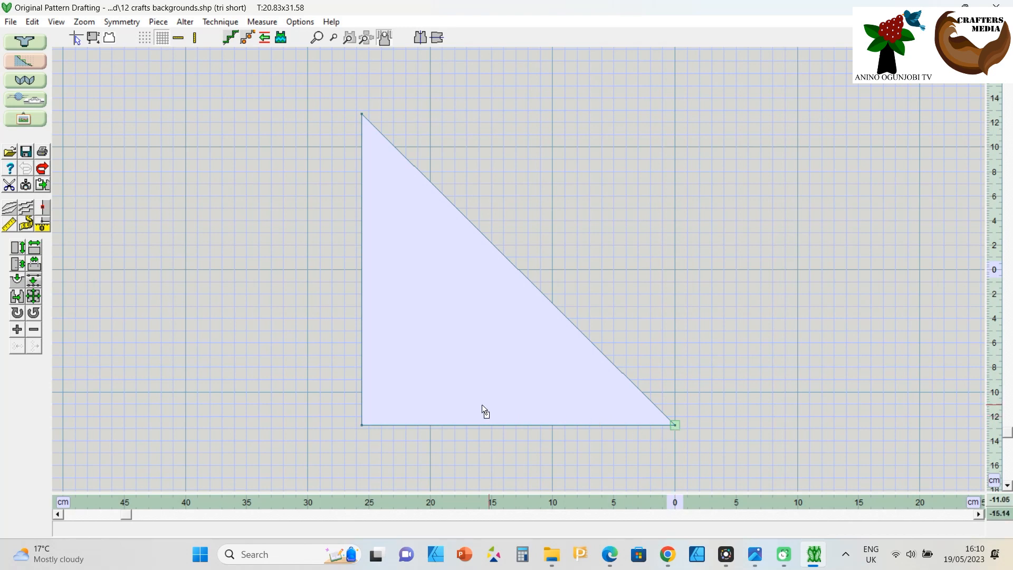
{"action": "left_click_drag", "start_coordinate": [454, 421], "coordinate": [465, 425]}
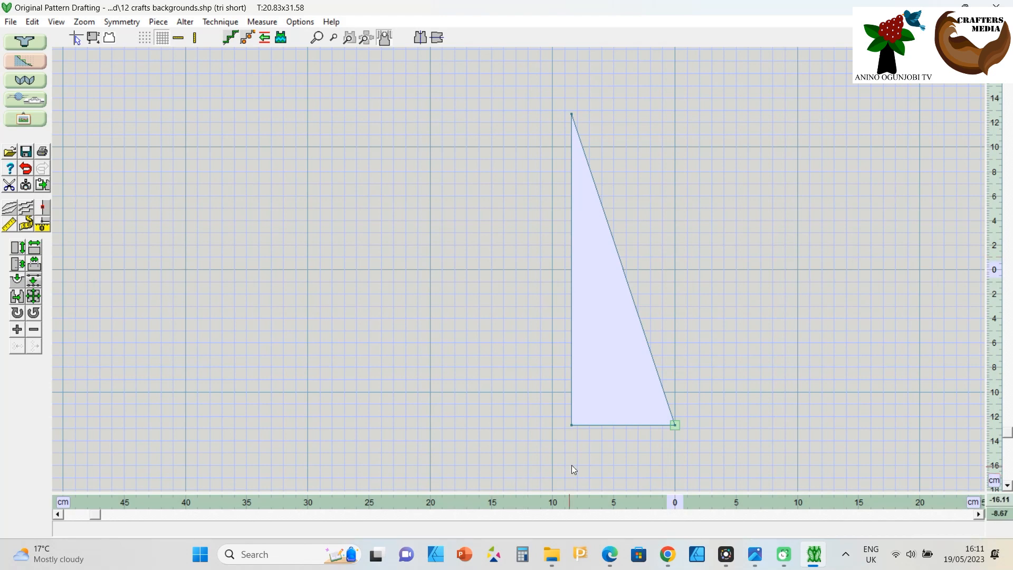
Examine the X and Y coordinates of the tri short triangle's three points in its coordinate table, leaving them unchanged
{"action": "scroll", "coordinate": [639, 451], "scroll_direction": "up", "scroll_amount": 3}
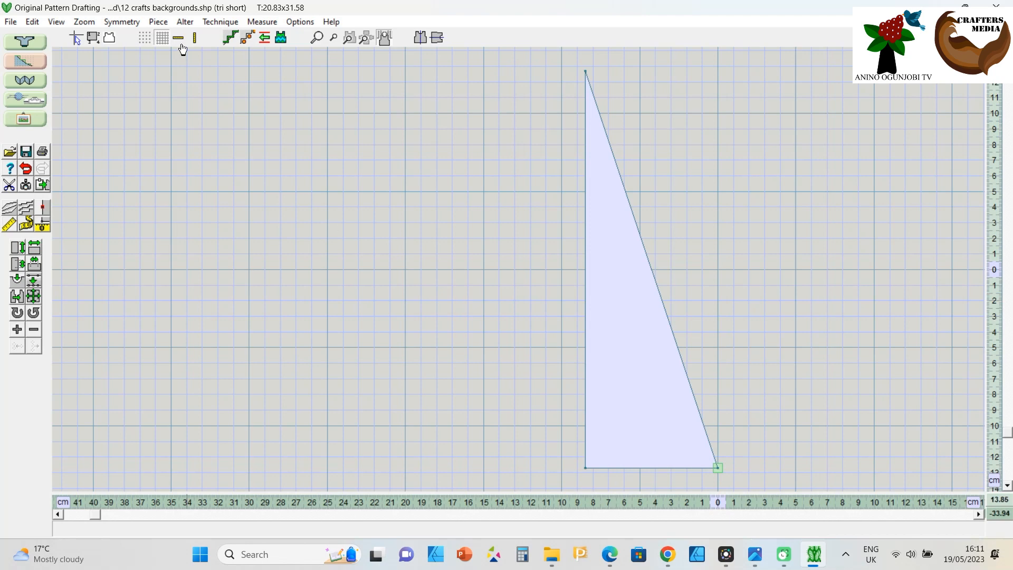
{"action": "left_click", "coordinate": [158, 22]}
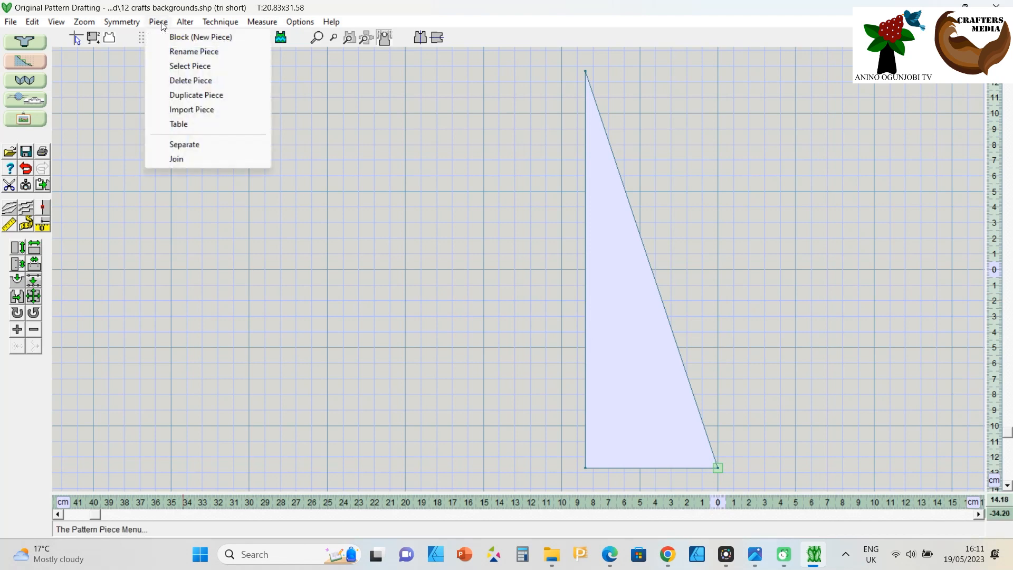
{"action": "left_click", "coordinate": [178, 124]}
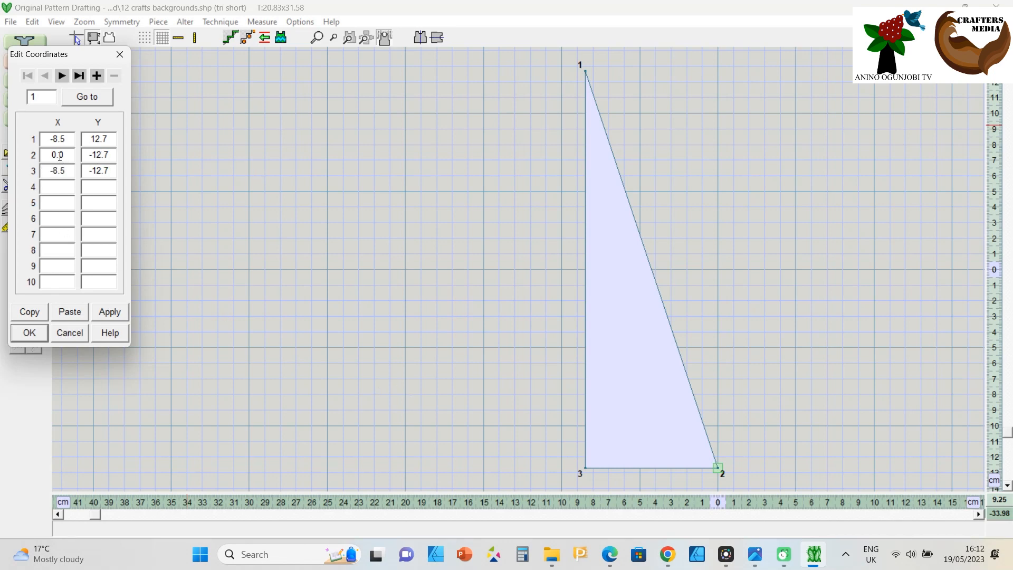
{"action": "left_click_drag", "start_coordinate": [59, 155], "coordinate": [65, 155]}
{"action": "scroll", "coordinate": [640, 482], "scroll_direction": "up", "scroll_amount": 2}
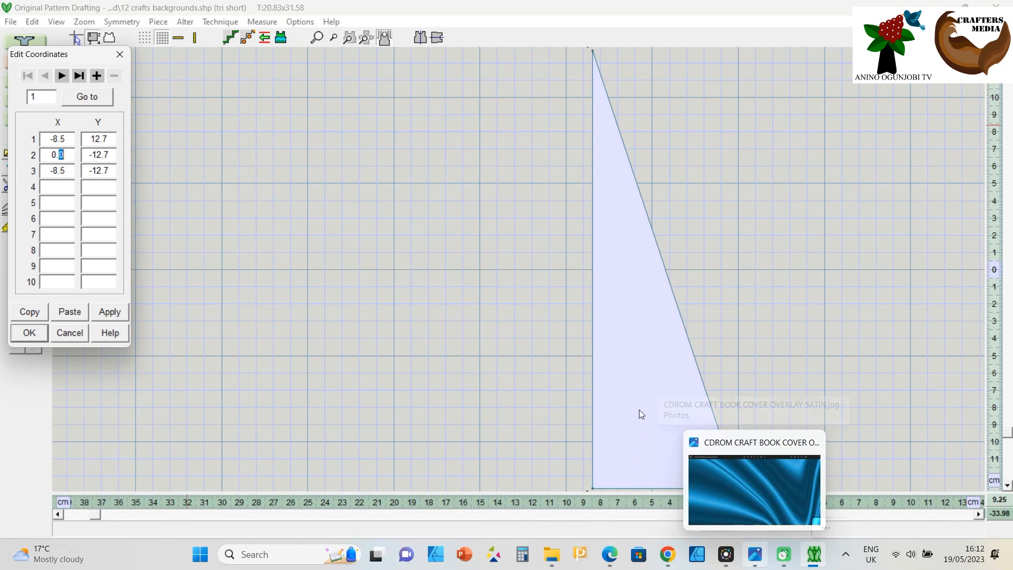
{"action": "scroll", "coordinate": [637, 417], "scroll_direction": "down", "scroll_amount": 2}
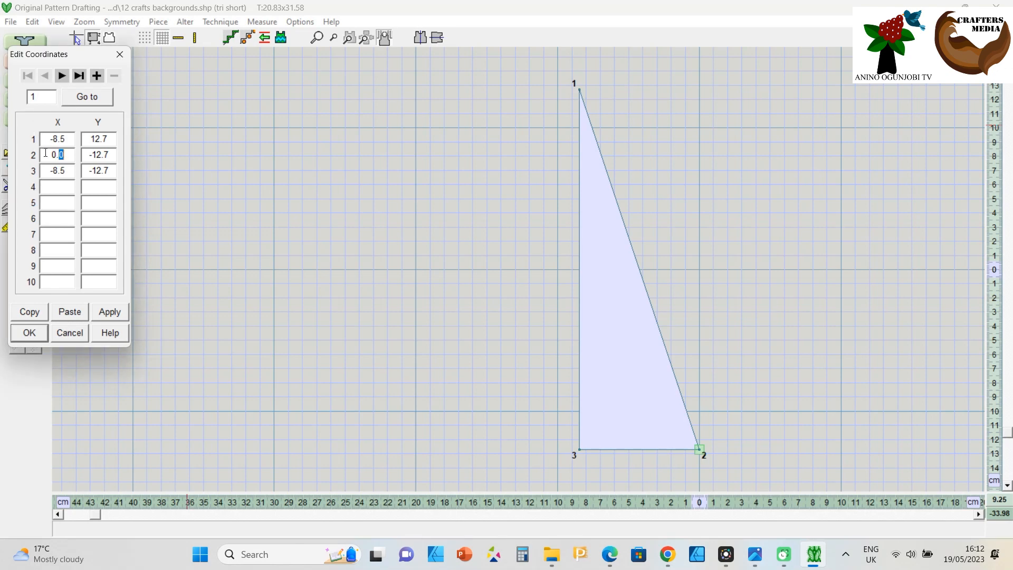
{"action": "scroll", "coordinate": [657, 480], "scroll_direction": "up", "scroll_amount": 1}
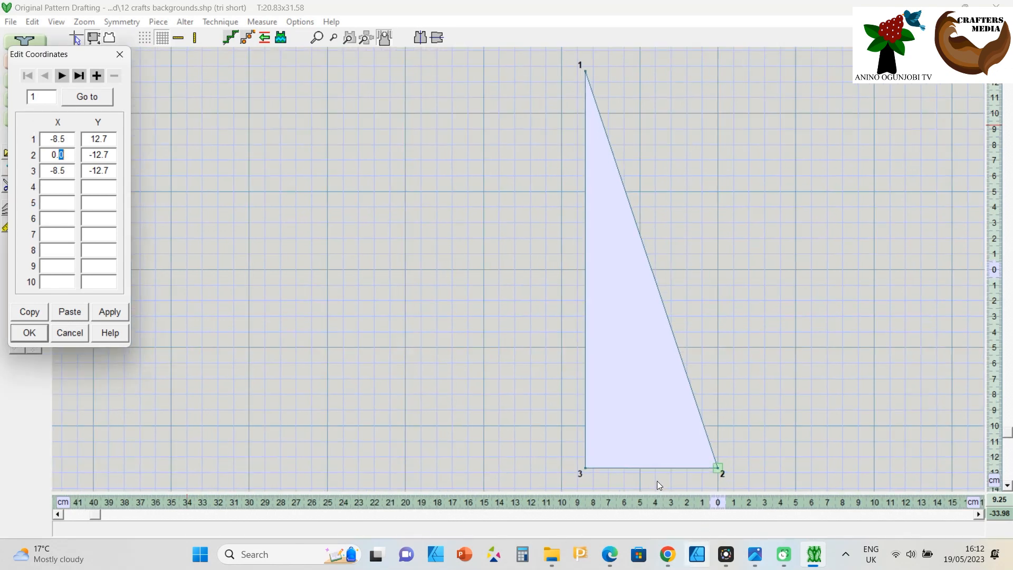
{"action": "scroll", "coordinate": [660, 479], "scroll_direction": "down", "scroll_amount": 1}
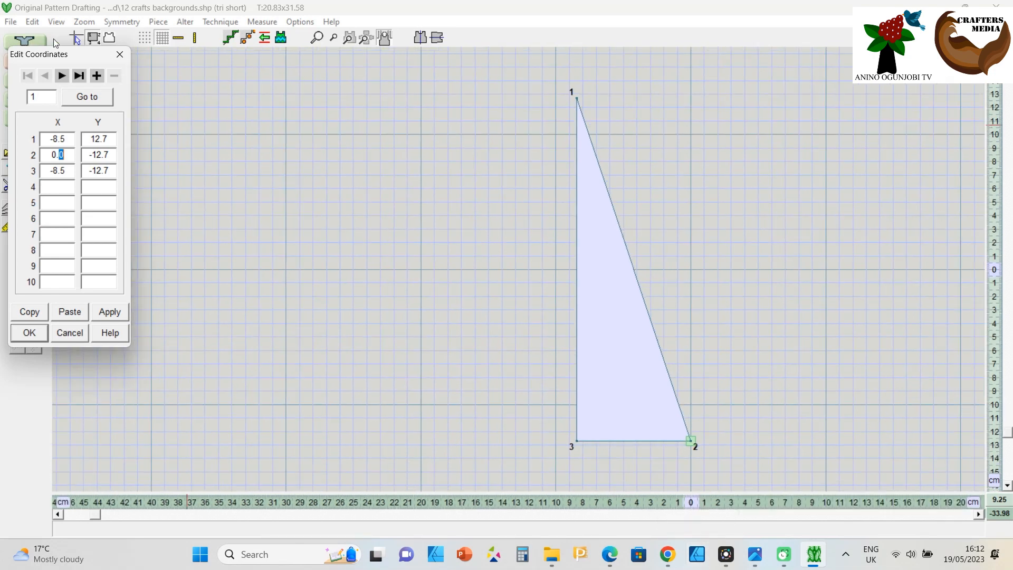
{"action": "left_click", "coordinate": [120, 54]}
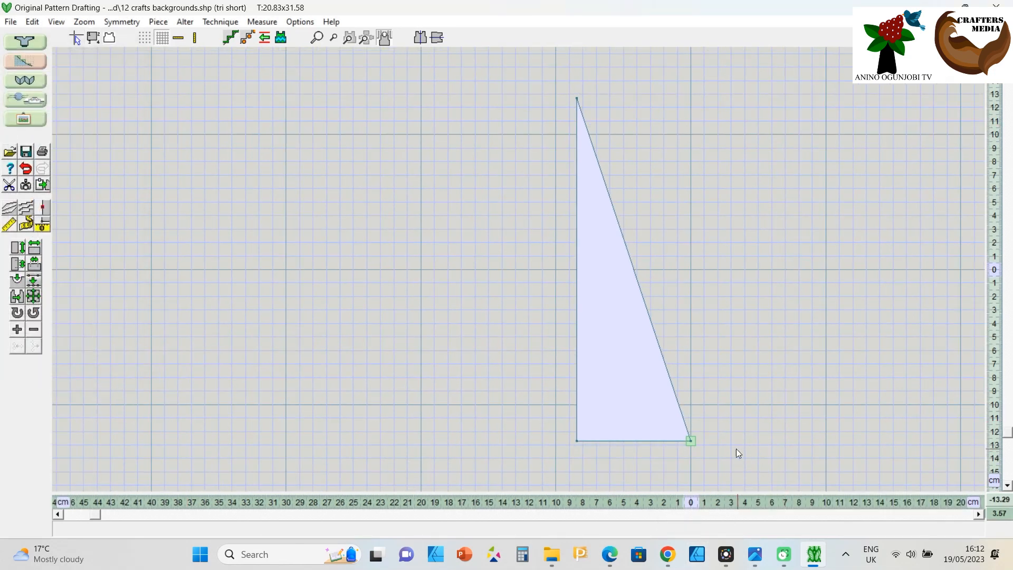
Inspect the tri short triangle's base and its lower right corner up close against the centimetre grid
{"action": "scroll", "coordinate": [706, 455], "scroll_direction": "up", "scroll_amount": 1}
{"action": "scroll", "coordinate": [718, 461], "scroll_direction": "up", "scroll_amount": 1}
{"action": "scroll", "coordinate": [718, 449], "scroll_direction": "down", "scroll_amount": 5}
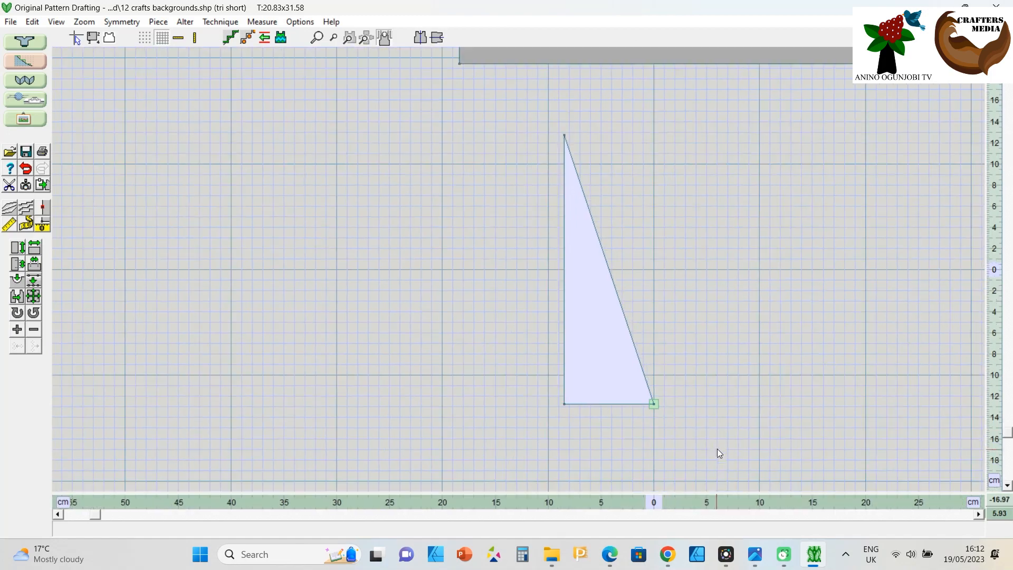
{"action": "left_click_drag", "start_coordinate": [1008, 434], "coordinate": [1004, 500]}
{"action": "scroll", "coordinate": [760, 446], "scroll_direction": "up", "scroll_amount": 2}
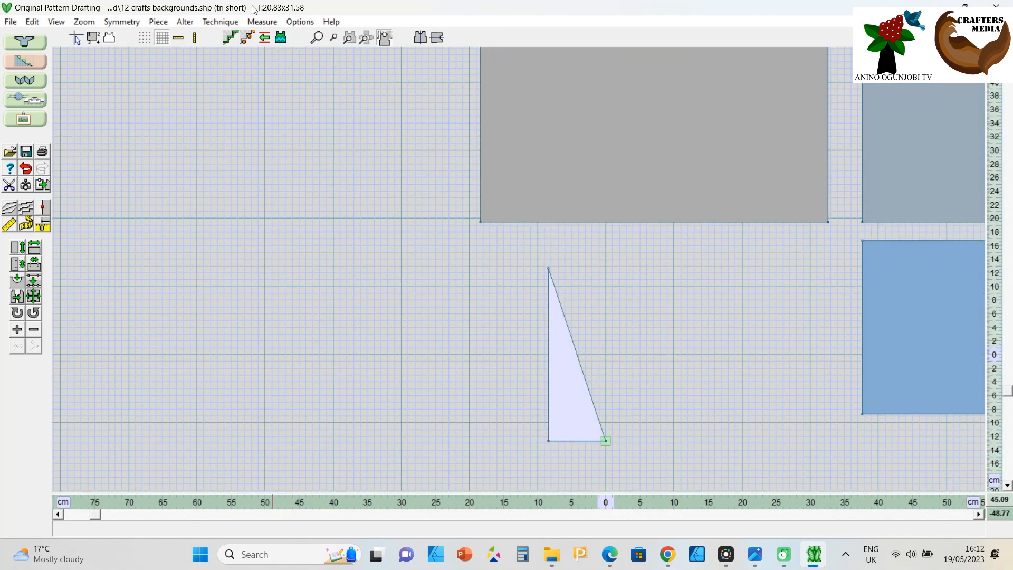
{"action": "left_click", "coordinate": [353, 43]}
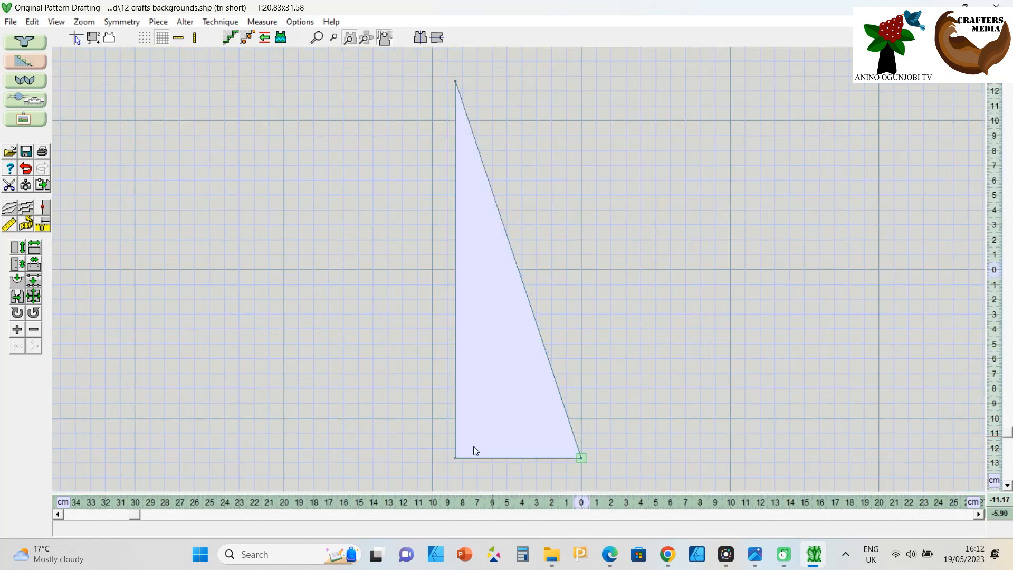
{"action": "scroll", "coordinate": [496, 469], "scroll_direction": "up", "scroll_amount": 1}
{"action": "left_click_drag", "start_coordinate": [1011, 437], "coordinate": [1010, 479]}
{"action": "scroll", "coordinate": [641, 290], "scroll_direction": "up", "scroll_amount": 1}
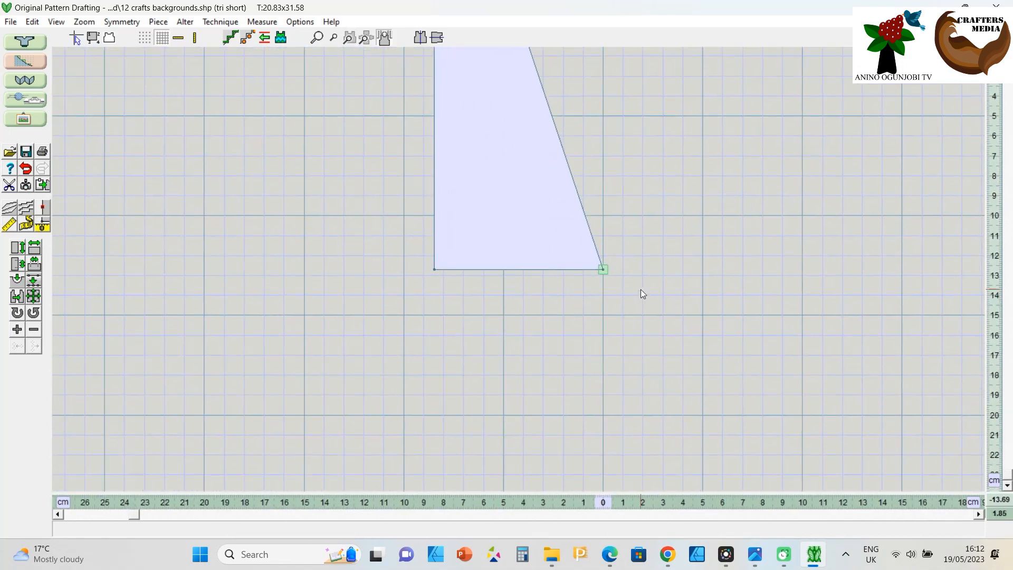
{"action": "scroll", "coordinate": [609, 258], "scroll_direction": "up", "scroll_amount": 4}
{"action": "scroll", "coordinate": [611, 255], "scroll_direction": "up", "scroll_amount": 4}
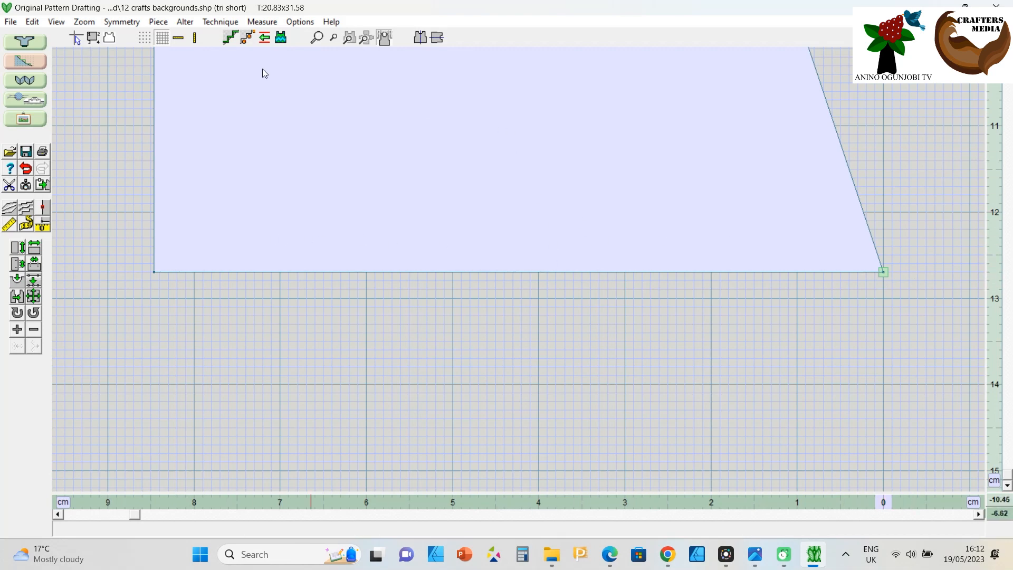
{"action": "left_click", "coordinate": [158, 21]}
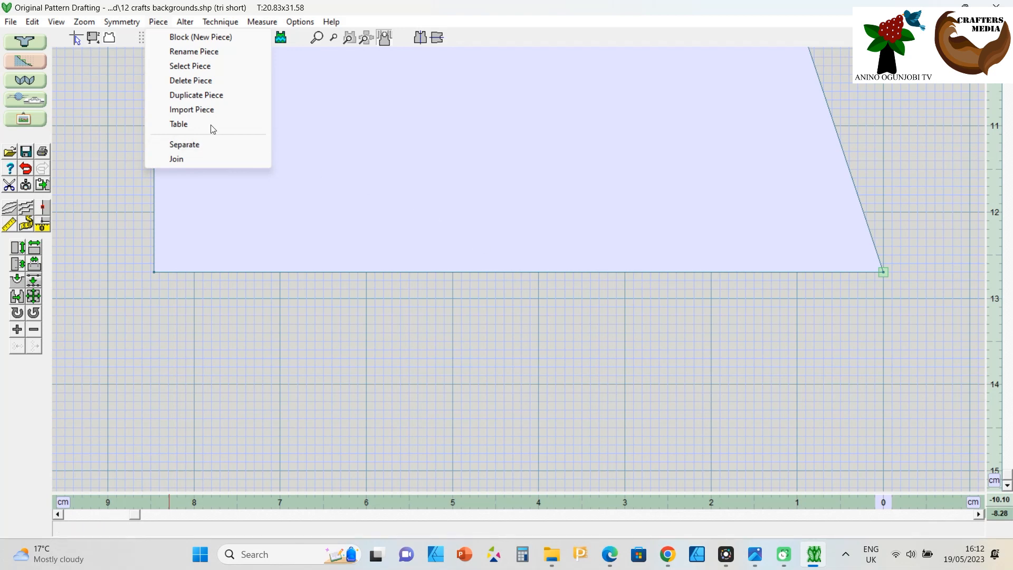
{"action": "left_click", "coordinate": [173, 124]}
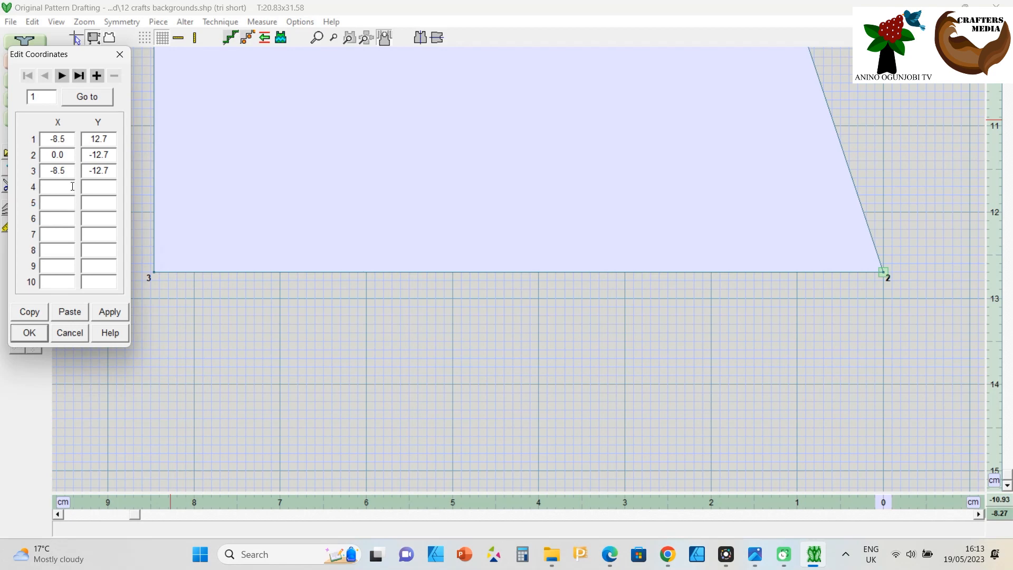
{"action": "key", "text": "BackSpace"}
{"action": "key", "text": "BackSpace"}
{"action": "left_click", "coordinate": [89, 156]}
{"action": "left_click", "coordinate": [113, 313]}
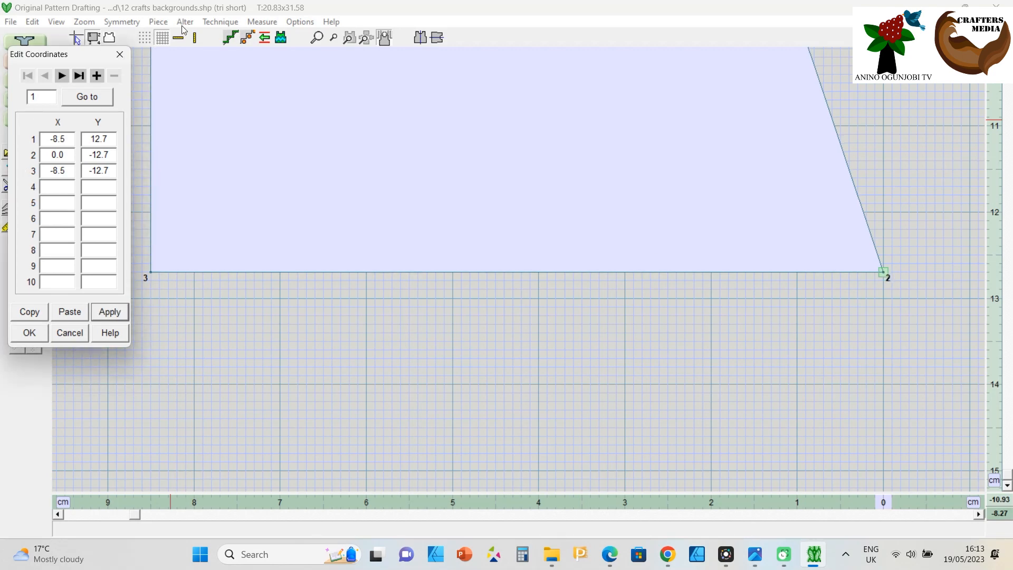
{"action": "left_click", "coordinate": [120, 54]}
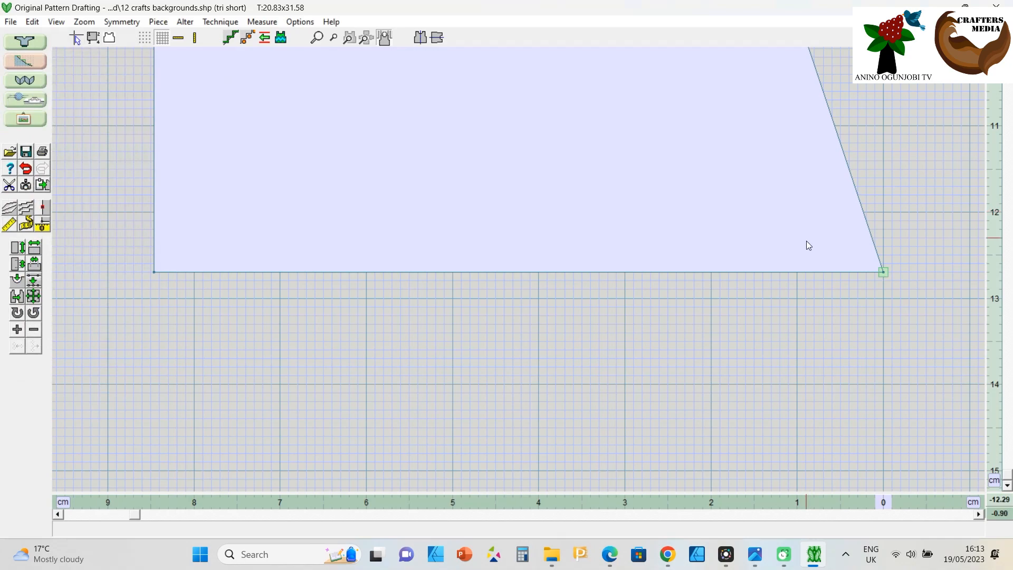
Narrow the tri short triangle to about 7.3 cm wide by moving its lower right corner inward
{"action": "left_click_drag", "start_coordinate": [881, 273], "coordinate": [784, 224]}
{"action": "scroll", "coordinate": [766, 262], "scroll_direction": "down", "scroll_amount": 5}
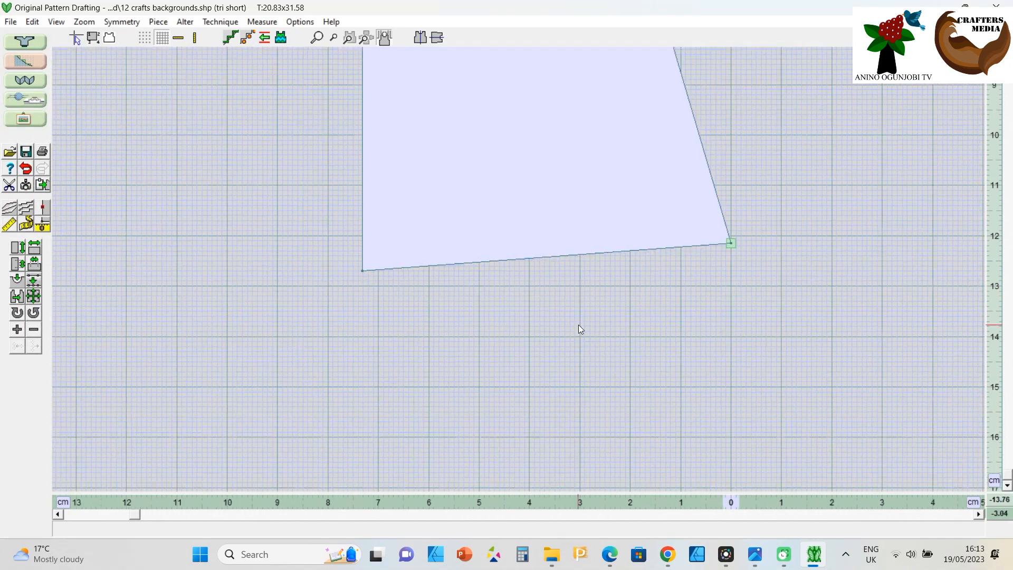
{"action": "scroll", "coordinate": [542, 250], "scroll_direction": "down", "scroll_amount": 5}
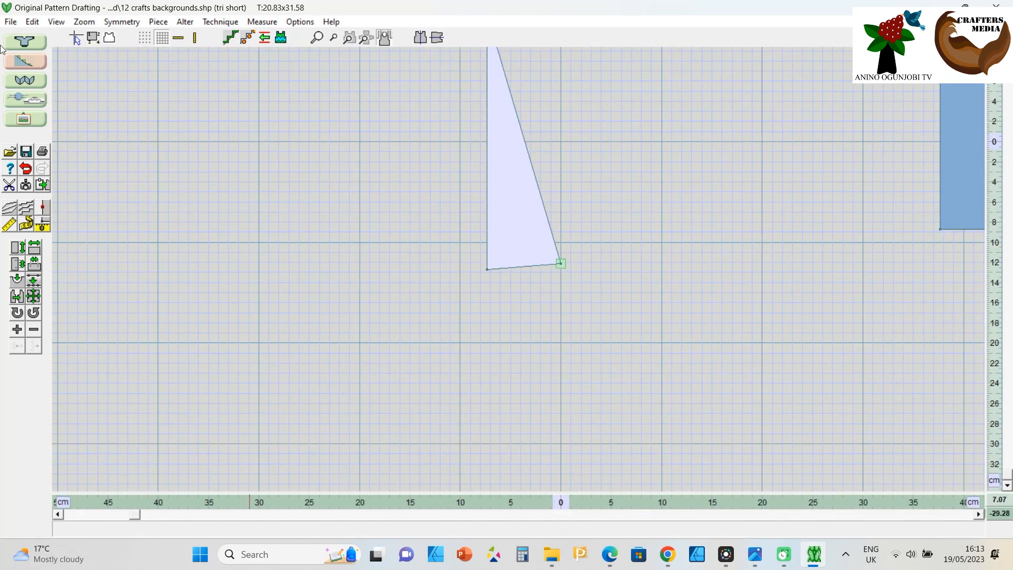
{"action": "left_click", "coordinate": [349, 37]}
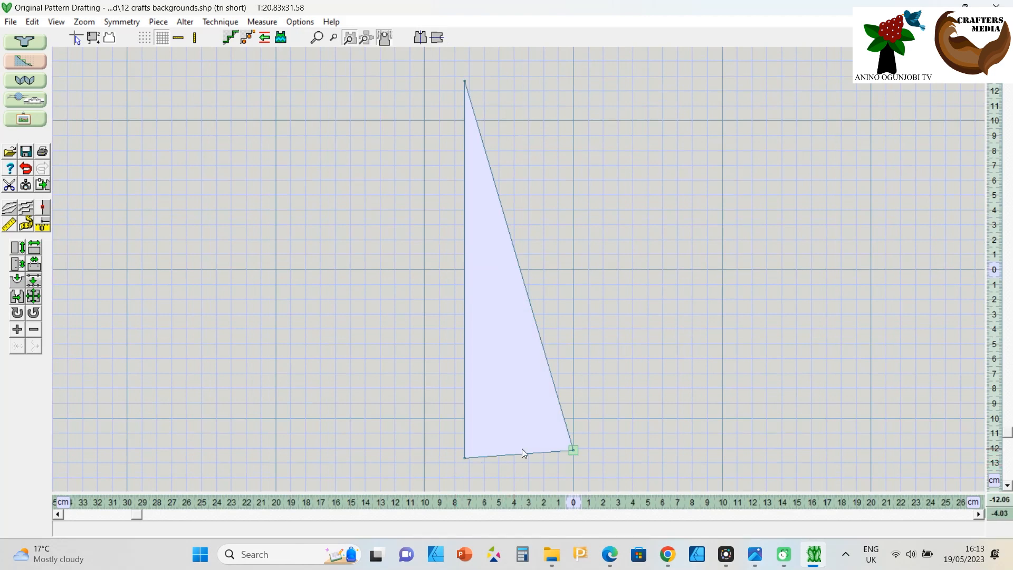
{"action": "scroll", "coordinate": [541, 461], "scroll_direction": "up", "scroll_amount": 3}
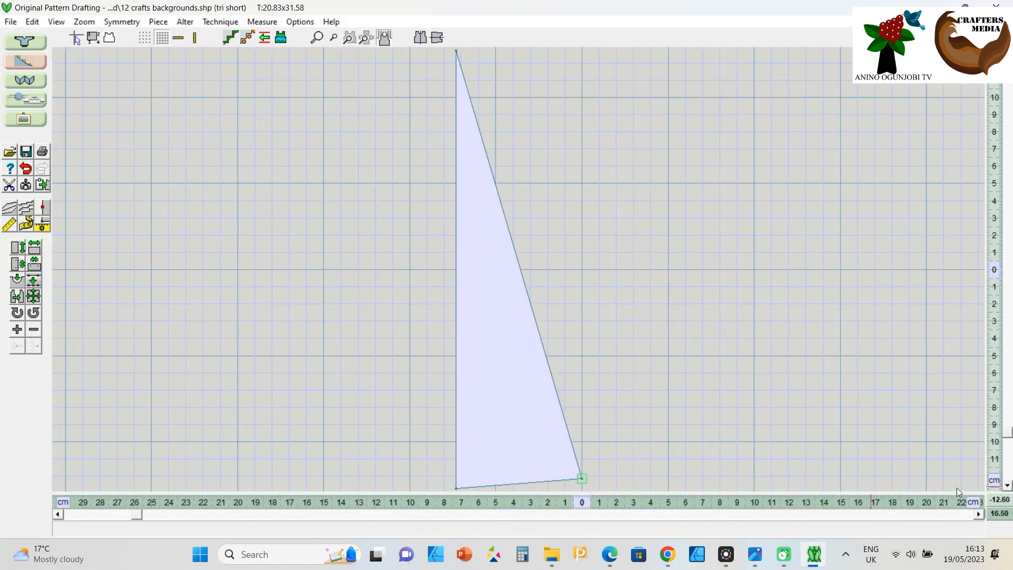
Lower the tri short triangle's right-hand corner to about 12.7 cm below centre so the base runs level
{"action": "left_click_drag", "start_coordinate": [1009, 429], "coordinate": [1009, 472]}
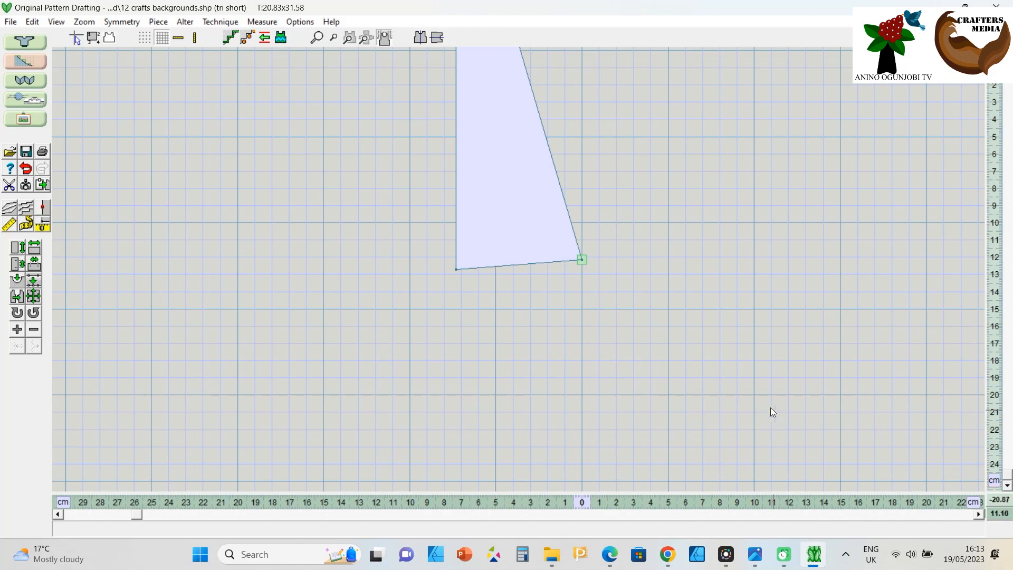
{"action": "scroll", "coordinate": [618, 326], "scroll_direction": "up", "scroll_amount": 4}
{"action": "scroll", "coordinate": [573, 243], "scroll_direction": "up", "scroll_amount": 5}
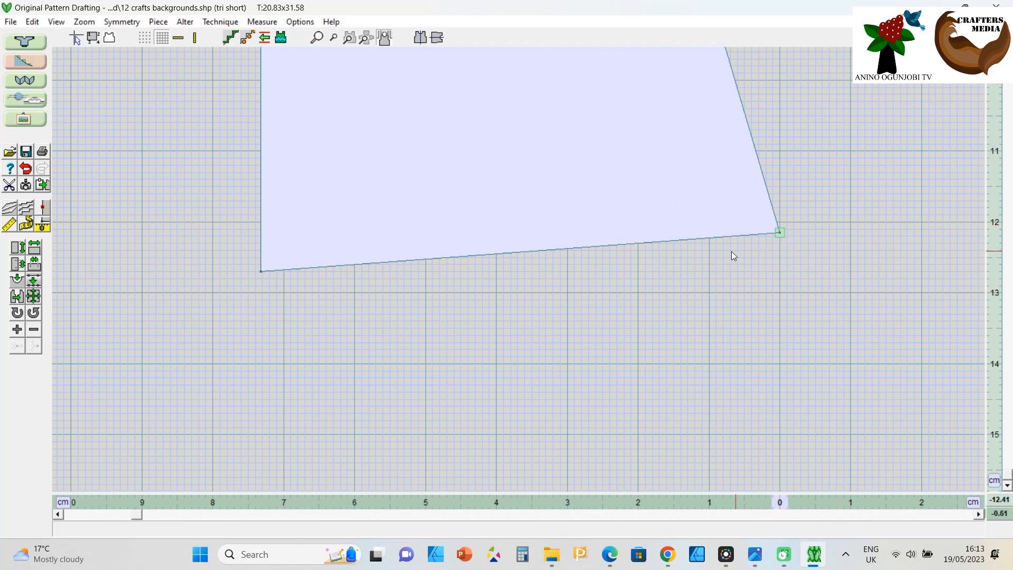
{"action": "scroll", "coordinate": [723, 249], "scroll_direction": "up", "scroll_amount": 2}
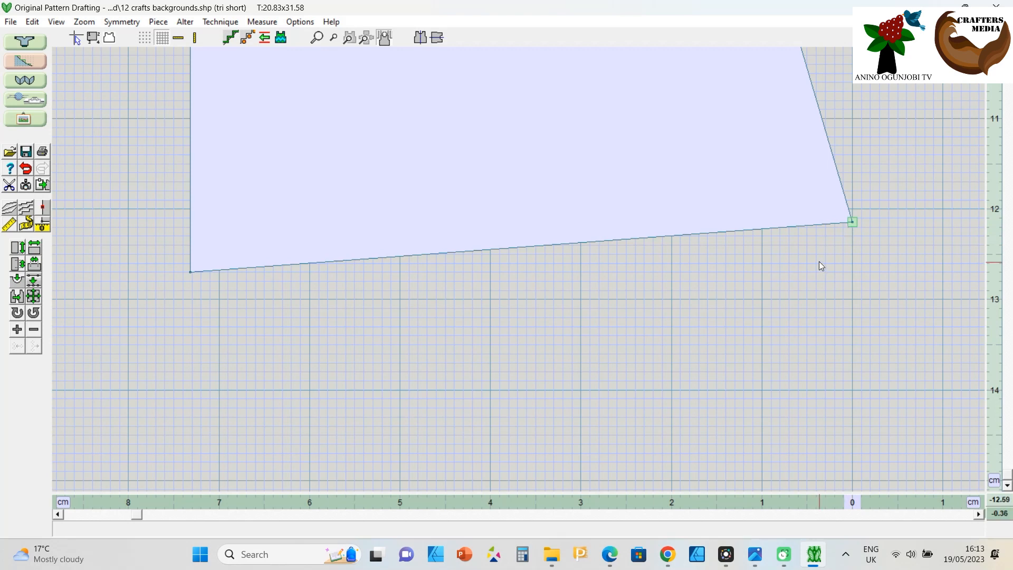
{"action": "left_click_drag", "start_coordinate": [852, 222], "coordinate": [851, 263]}
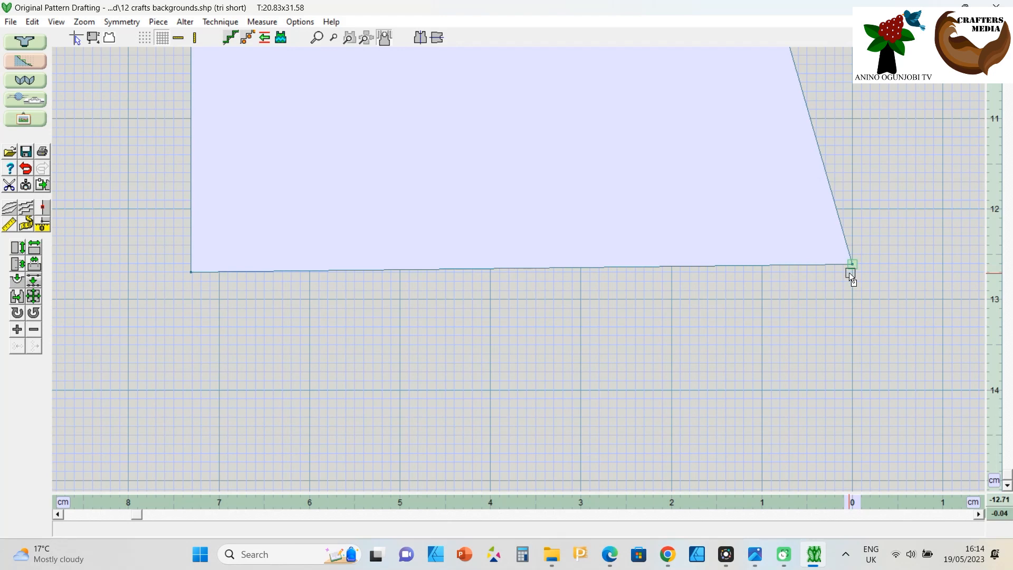
{"action": "left_click_drag", "start_coordinate": [853, 265], "coordinate": [853, 271]}
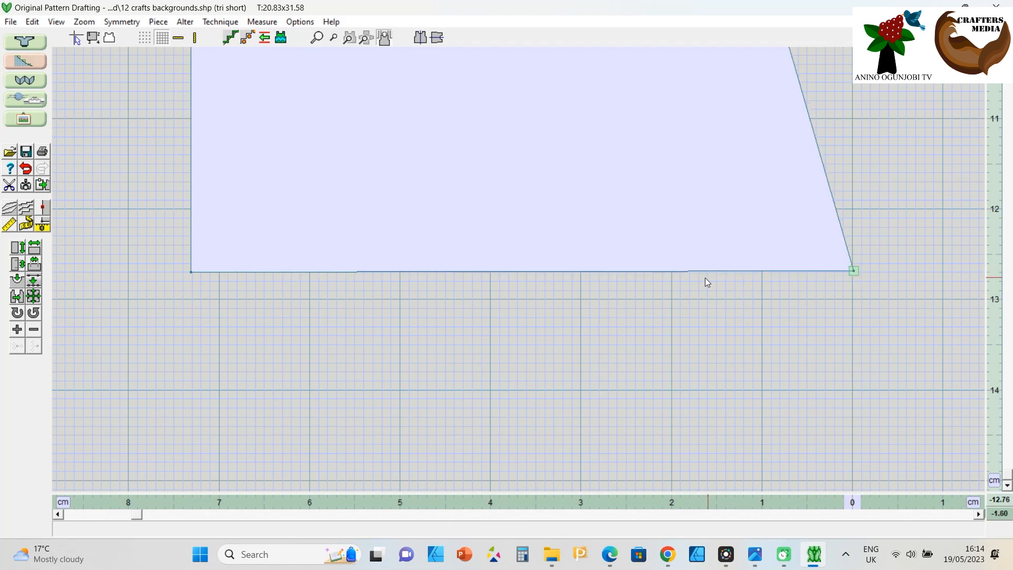
{"action": "scroll", "coordinate": [809, 289], "scroll_direction": "up", "scroll_amount": 4}
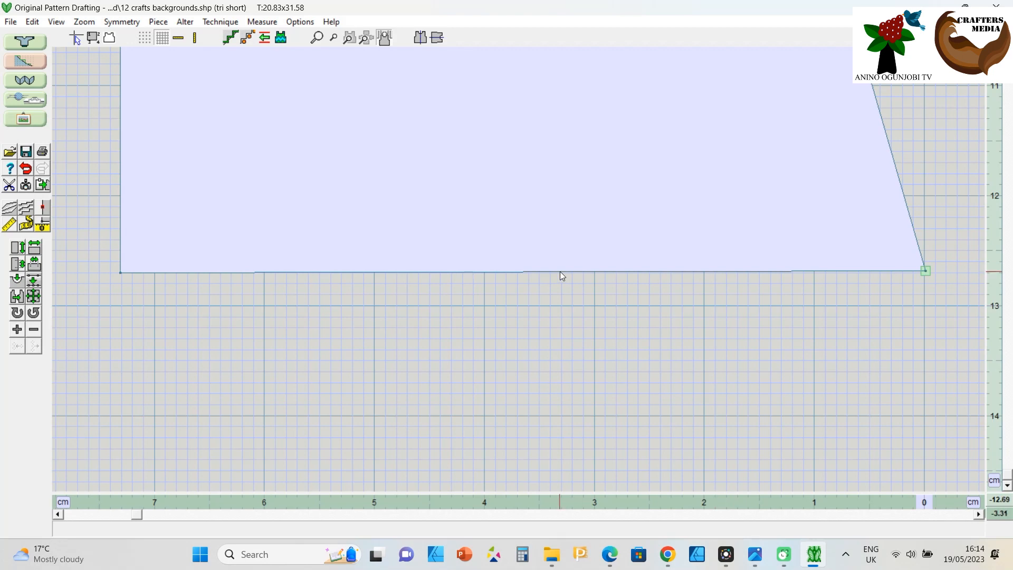
Open the tri short piece's coordinate table and bring all three numbered points into view beside it
{"action": "left_click", "coordinate": [158, 22]}
{"action": "left_click", "coordinate": [173, 124]}
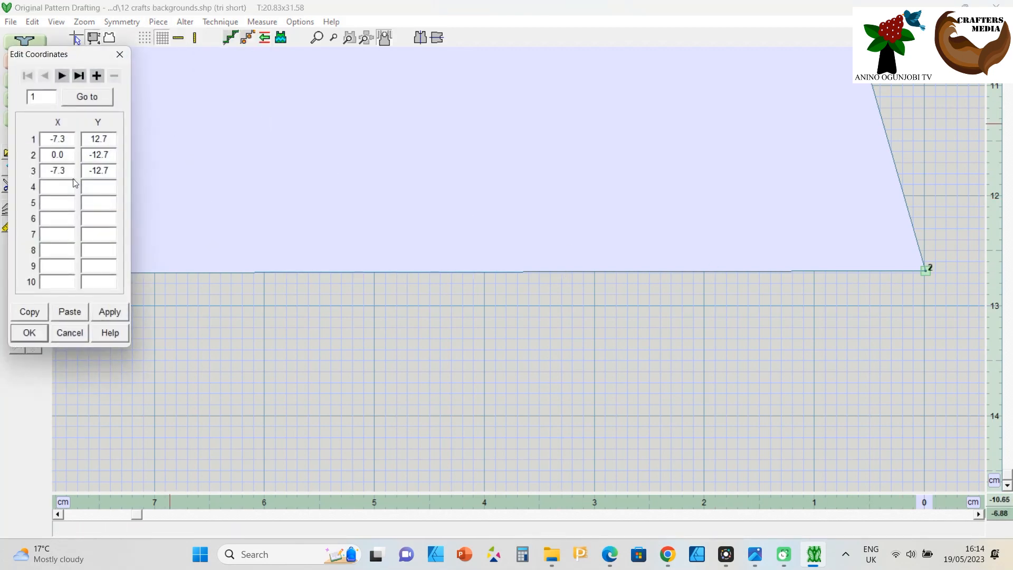
{"action": "left_click_drag", "start_coordinate": [73, 58], "coordinate": [259, 88]}
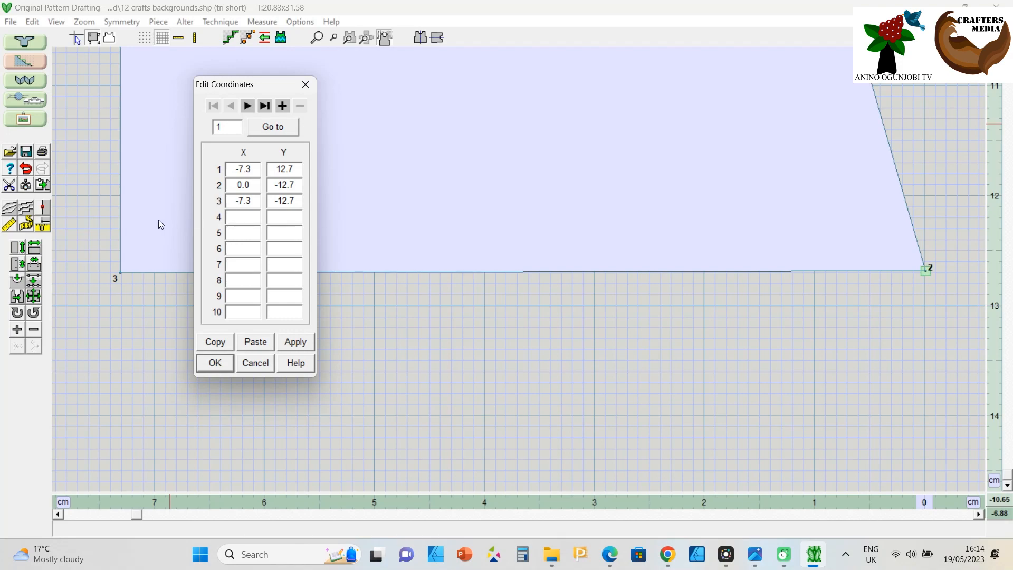
{"action": "scroll", "coordinate": [159, 226], "scroll_direction": "down", "scroll_amount": 5}
{"action": "scroll", "coordinate": [159, 227], "scroll_direction": "down", "scroll_amount": 2}
{"action": "scroll", "coordinate": [413, 195], "scroll_direction": "down", "scroll_amount": 4}
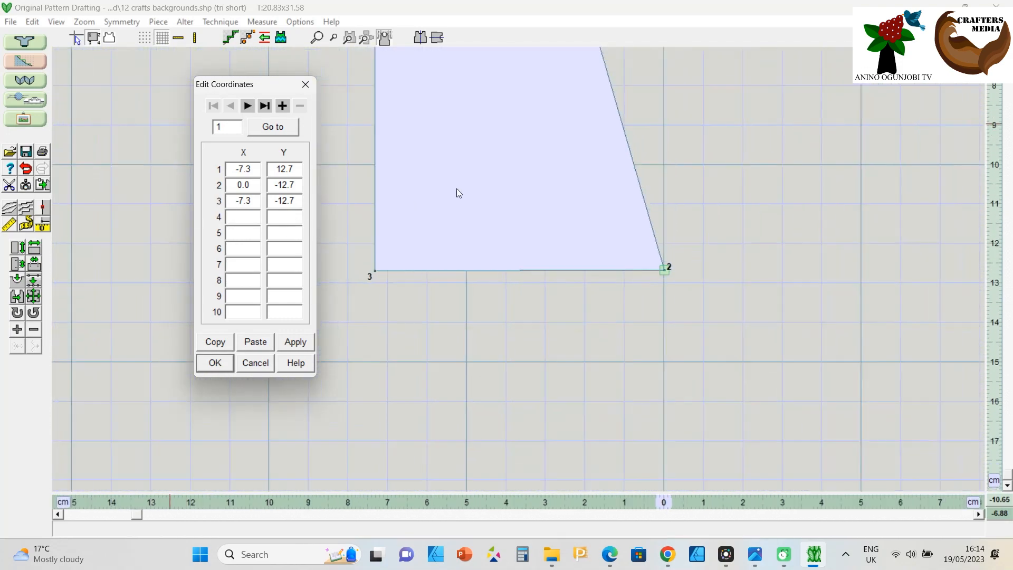
{"action": "scroll", "coordinate": [454, 180], "scroll_direction": "down", "scroll_amount": 6}
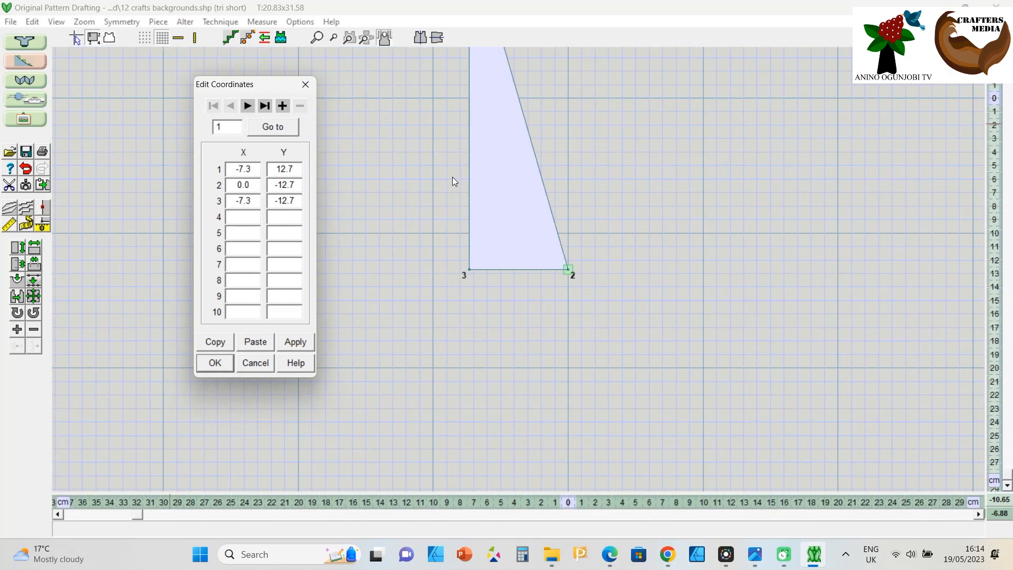
{"action": "scroll", "coordinate": [457, 157], "scroll_direction": "down", "scroll_amount": 1}
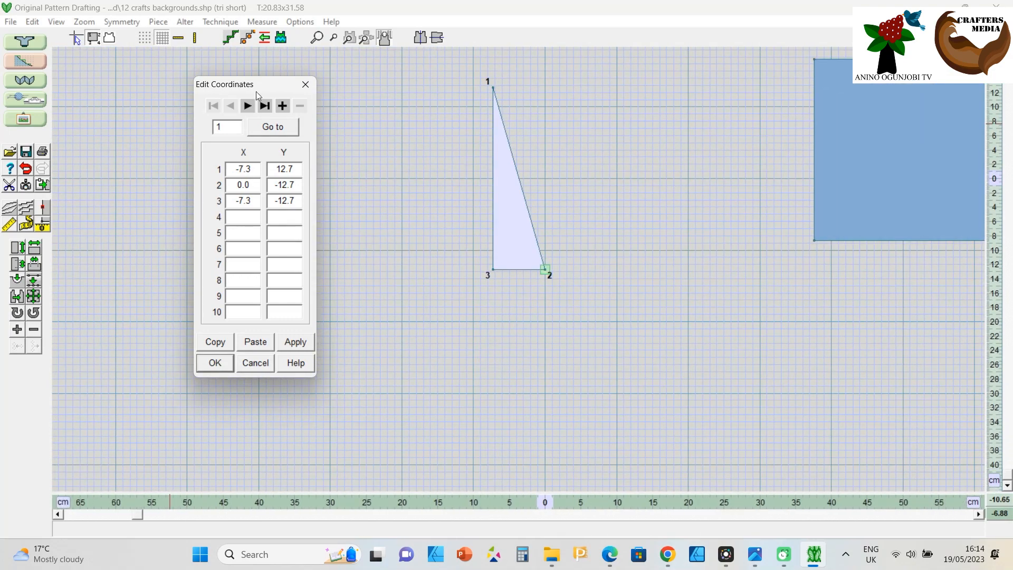
{"action": "scroll", "coordinate": [524, 68], "scroll_direction": "up", "scroll_amount": 2}
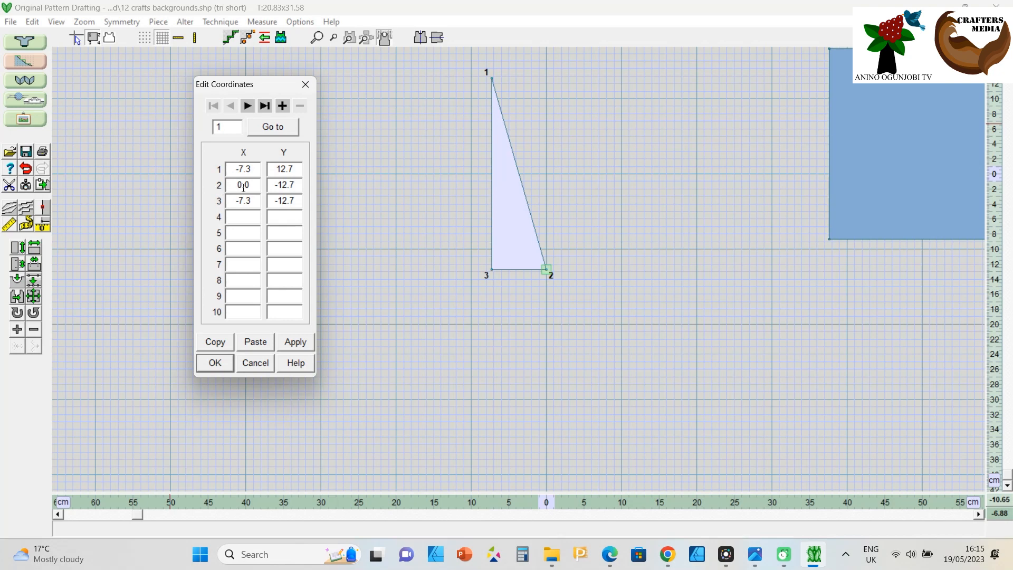
Set the X coordinate of the tri short triangle's point 2 to 0.0 and accept the coordinates
{"action": "left_click_drag", "start_coordinate": [248, 185], "coordinate": [243, 185]}
{"action": "key", "text": "shift+Left"}
{"action": "key", "text": "BackSpace"}
{"action": "type", "text": ".0"}
{"action": "left_click", "coordinate": [285, 346]}
{"action": "scroll", "coordinate": [532, 267], "scroll_direction": "up", "scroll_amount": 5}
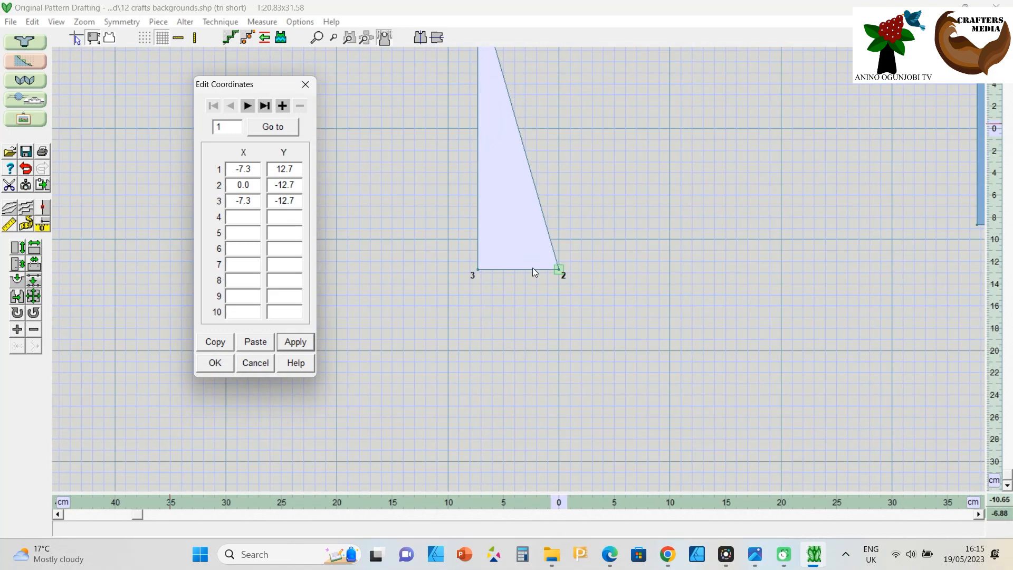
{"action": "scroll", "coordinate": [533, 268], "scroll_direction": "up", "scroll_amount": 4}
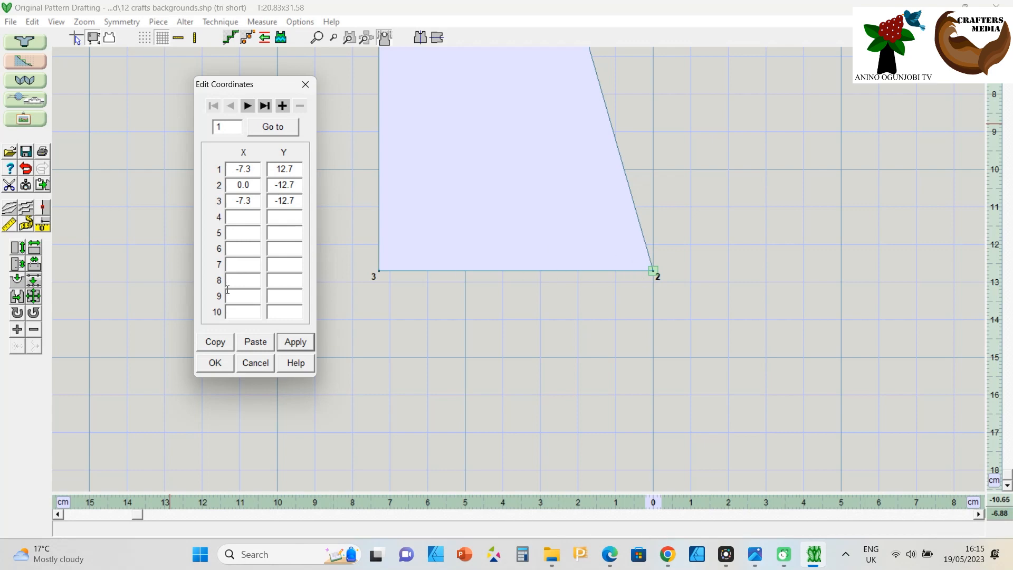
{"action": "left_click", "coordinate": [227, 363]}
Move the tri short triangle onto the hem block, about 6 cm from its left edge, aligned with its top and bottom edges
{"action": "scroll", "coordinate": [392, 277], "scroll_direction": "down", "scroll_amount": 5}
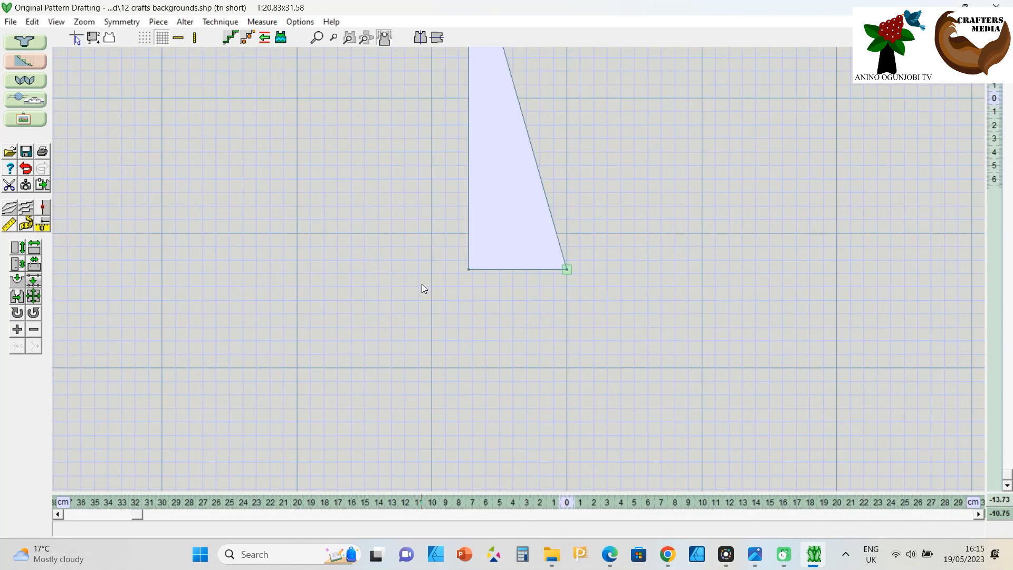
{"action": "scroll", "coordinate": [423, 283], "scroll_direction": "down", "scroll_amount": 4}
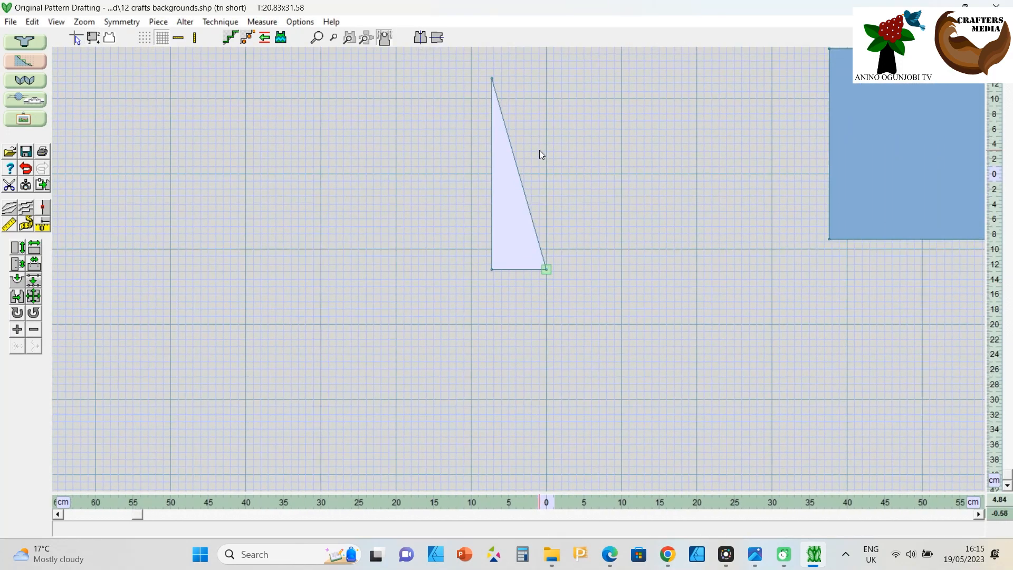
{"action": "scroll", "coordinate": [539, 150], "scroll_direction": "down", "scroll_amount": 5}
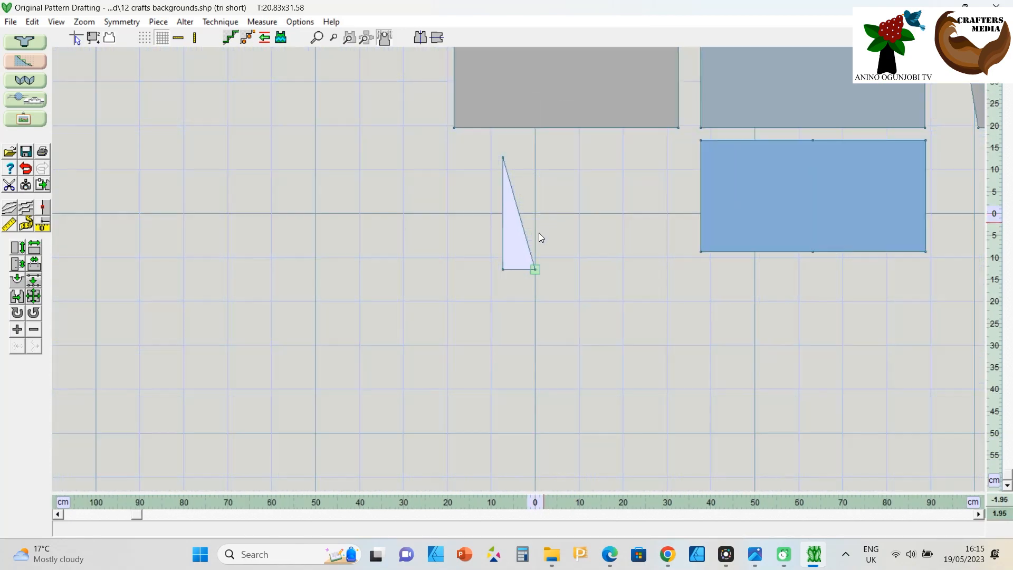
{"action": "left_click_drag", "start_coordinate": [520, 266], "coordinate": [743, 243]}
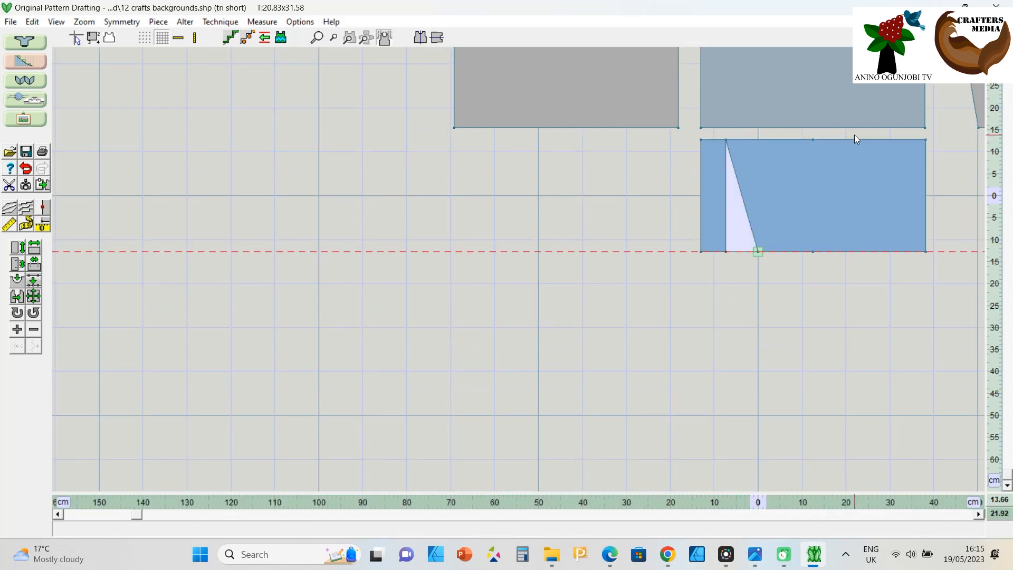
{"action": "scroll", "coordinate": [935, 128], "scroll_direction": "up", "scroll_amount": 1}
{"action": "scroll", "coordinate": [934, 129], "scroll_direction": "down", "scroll_amount": 1}
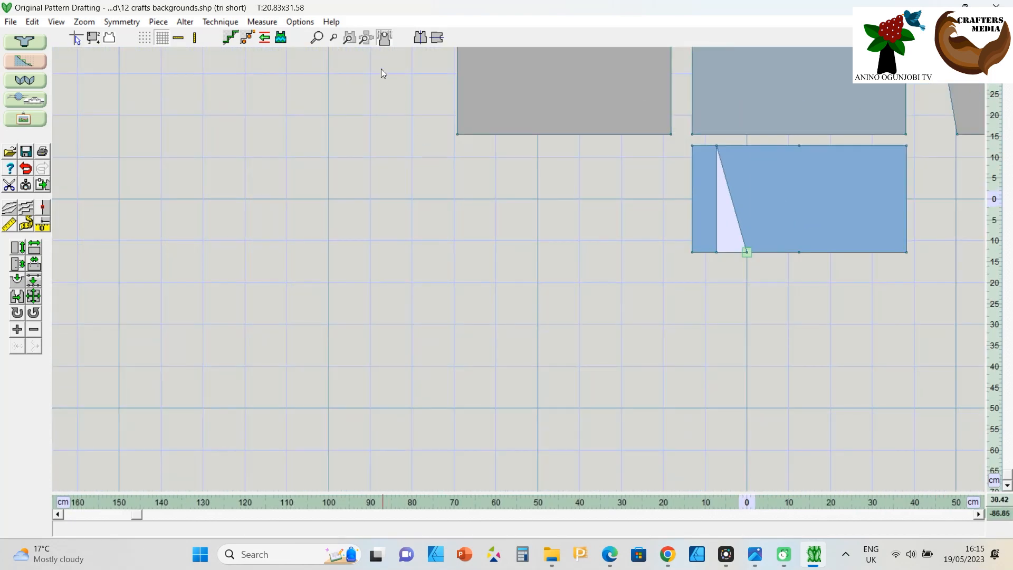
{"action": "left_click", "coordinate": [361, 42]}
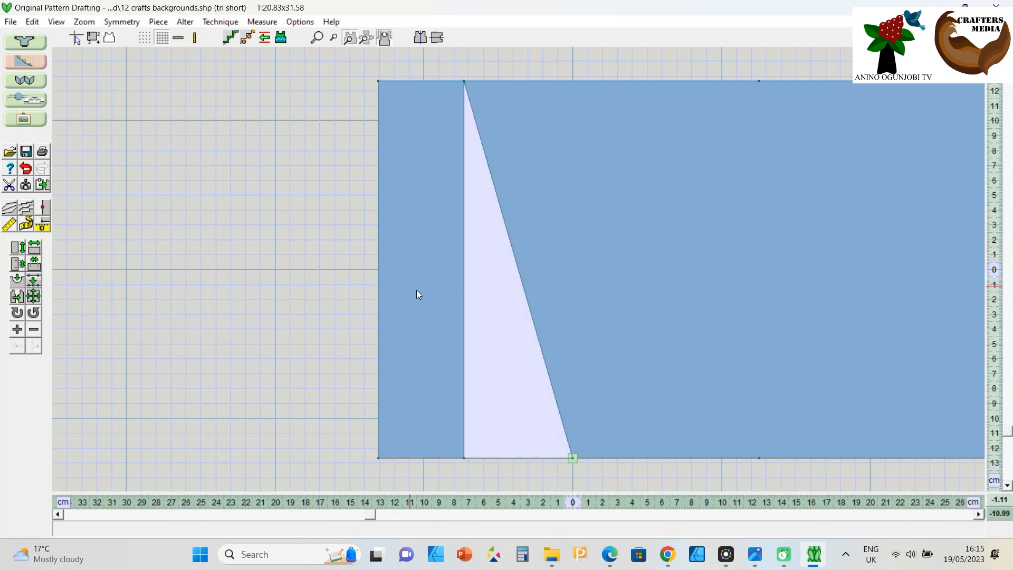
{"action": "scroll", "coordinate": [552, 328], "scroll_direction": "down", "scroll_amount": 1}
{"action": "scroll", "coordinate": [552, 332], "scroll_direction": "down", "scroll_amount": 2}
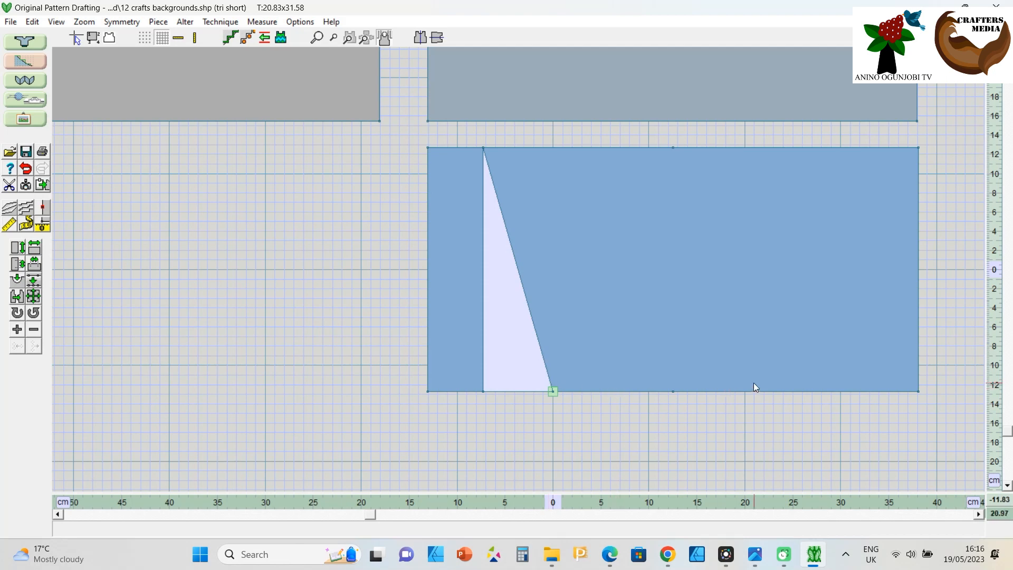
Duplicate the triangle as "godet 2" and place the copy at the middle of the hem block, level with its top and bottom edges
{"action": "left_click", "coordinate": [507, 349]}
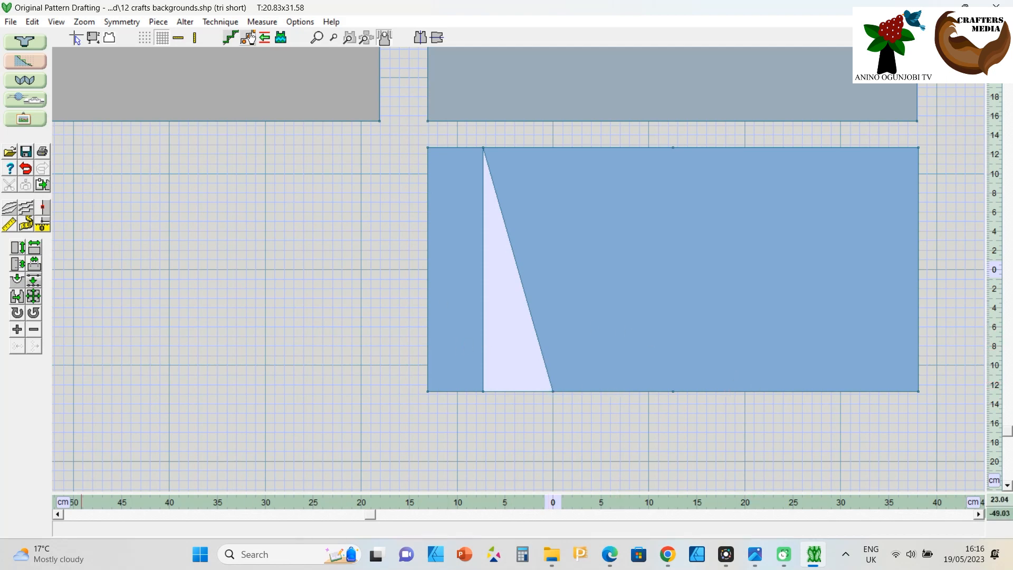
{"action": "left_click", "coordinate": [157, 22]}
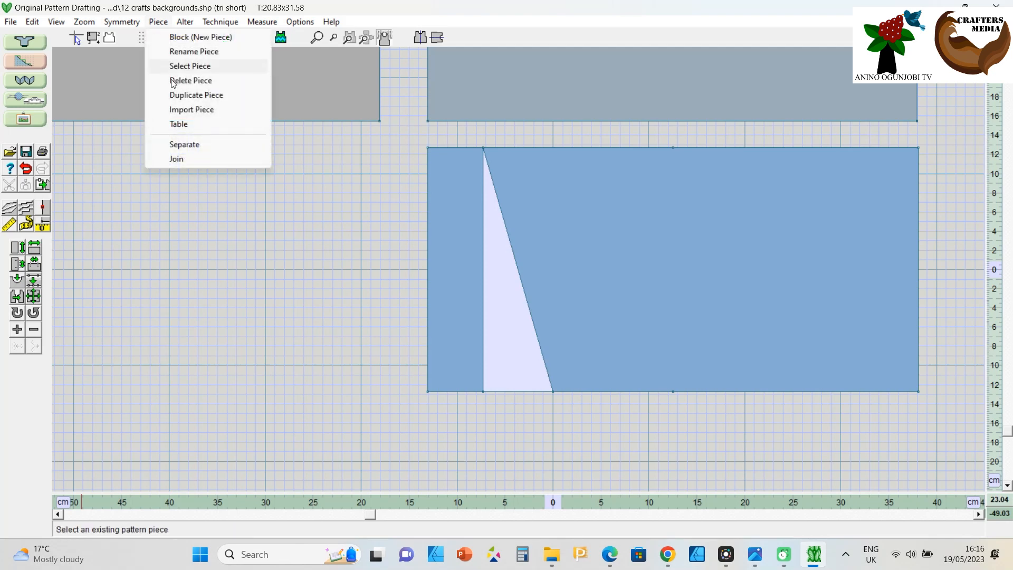
{"action": "left_click", "coordinate": [179, 95]}
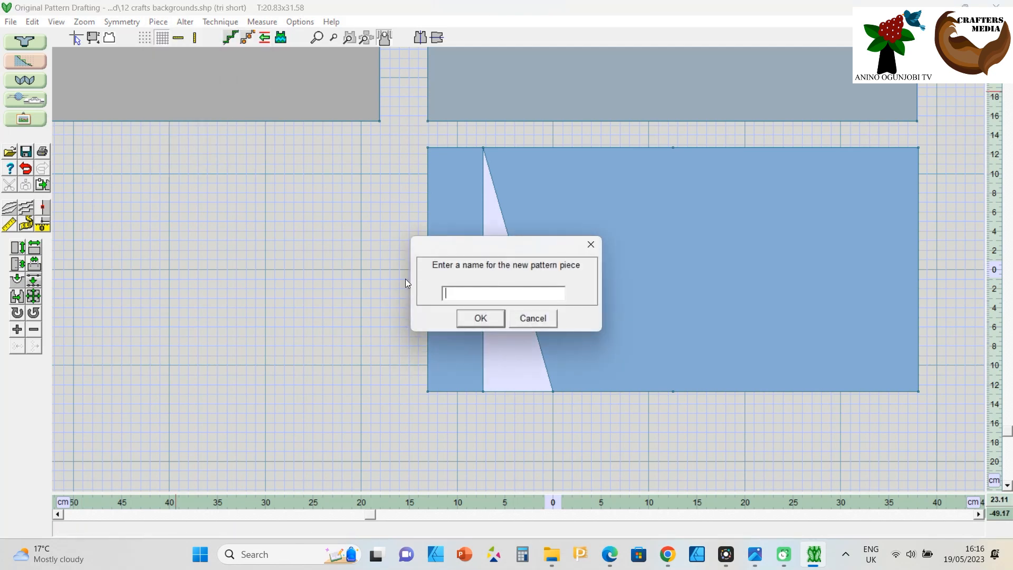
{"action": "type", "text": "godet 2"}
{"action": "left_click", "coordinate": [480, 319]}
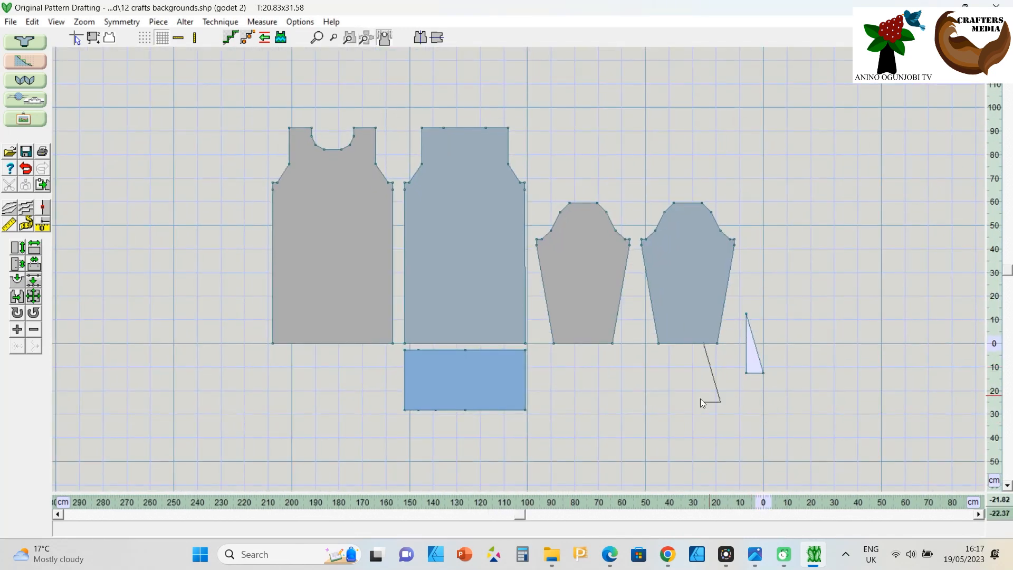
{"action": "left_click", "coordinate": [474, 403]}
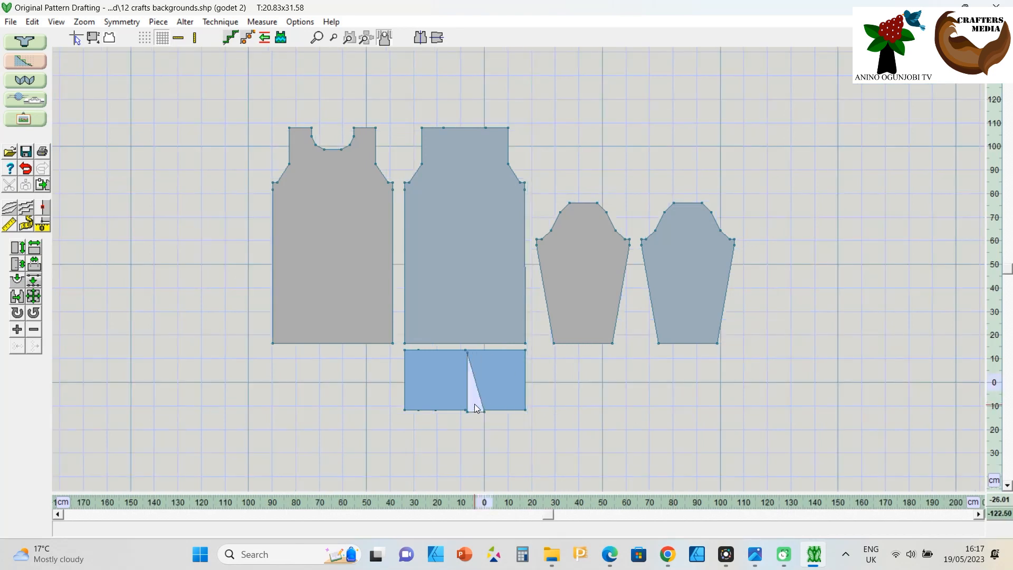
{"action": "left_click_drag", "start_coordinate": [474, 404], "coordinate": [474, 400]}
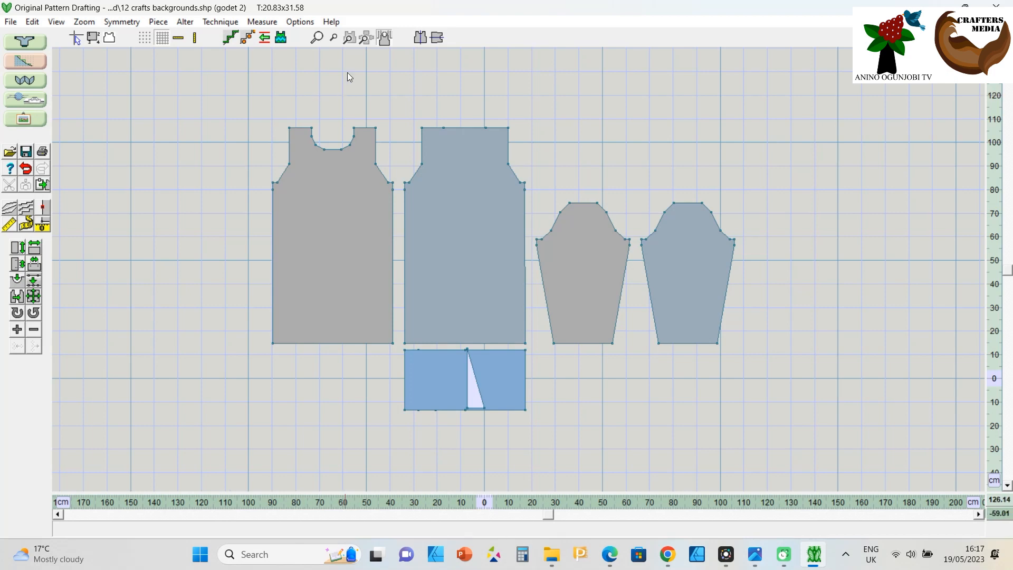
Move the hem block straight down until its upper edge meets the base of the first triangle
{"action": "left_click", "coordinate": [349, 37]}
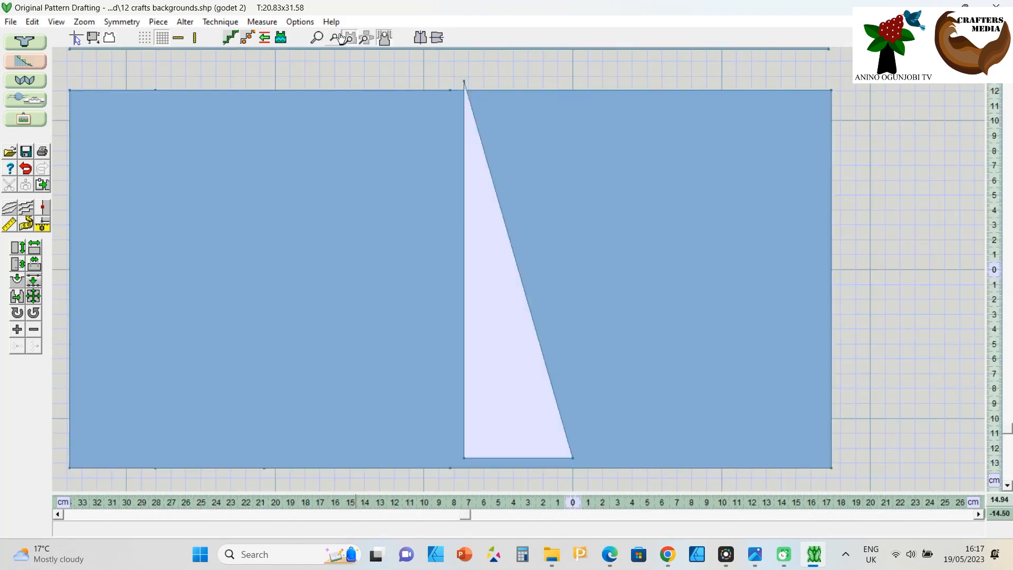
{"action": "left_click", "coordinate": [366, 37]}
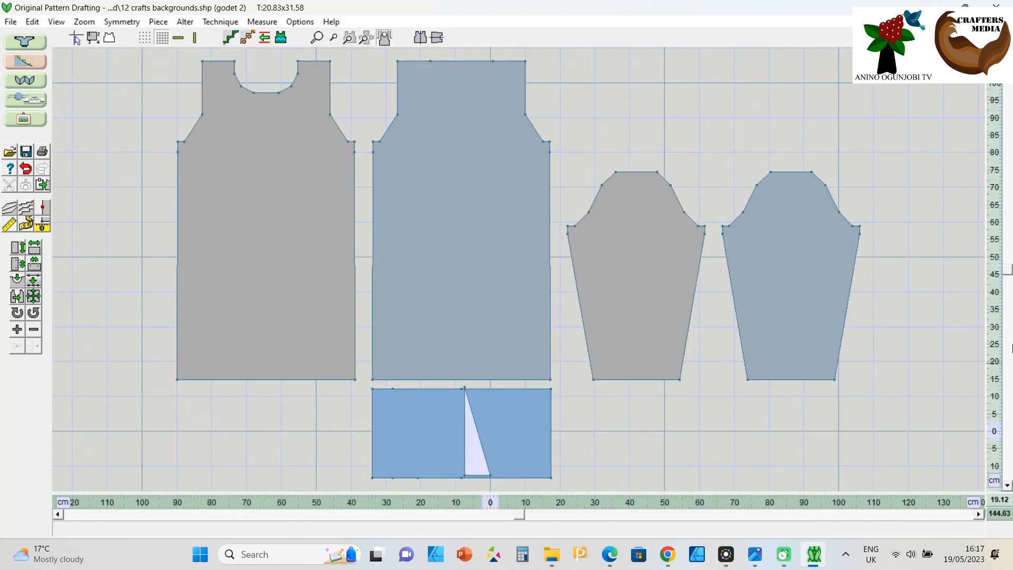
{"action": "scroll", "coordinate": [1011, 280], "scroll_direction": "down", "scroll_amount": 5}
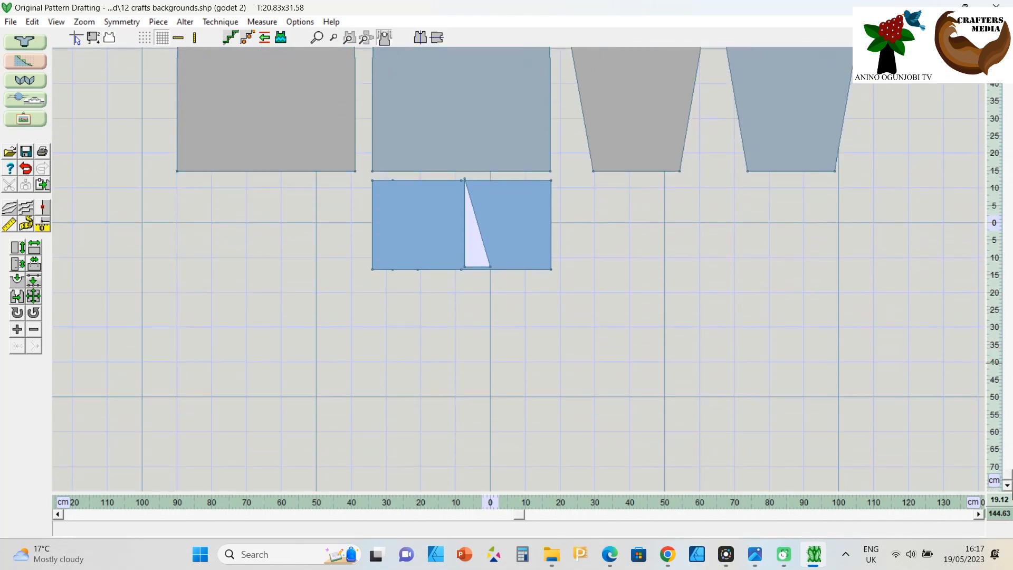
{"action": "scroll", "coordinate": [480, 235], "scroll_direction": "up", "scroll_amount": 4}
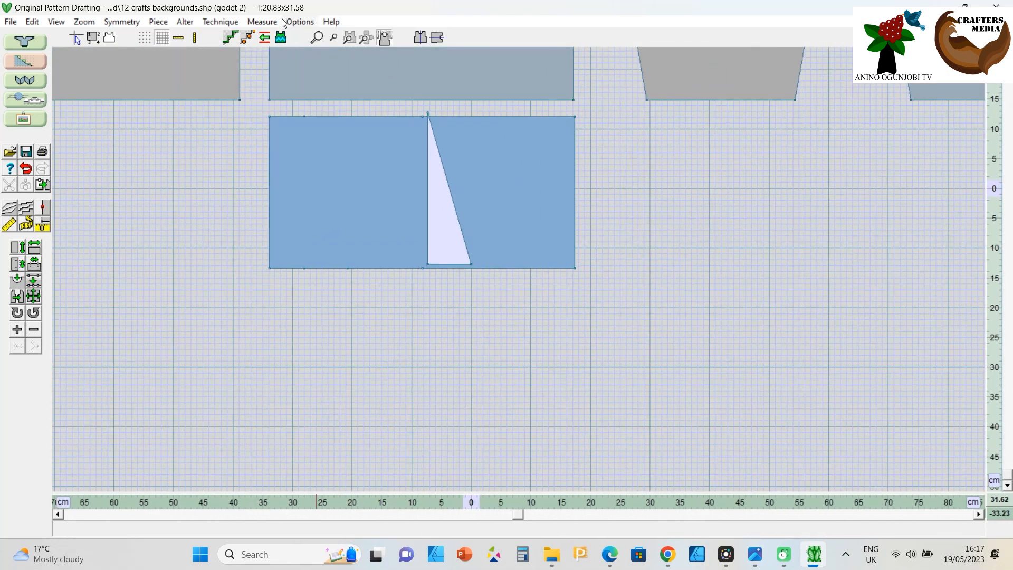
{"action": "scroll", "coordinate": [295, 64], "scroll_direction": "up", "scroll_amount": 2}
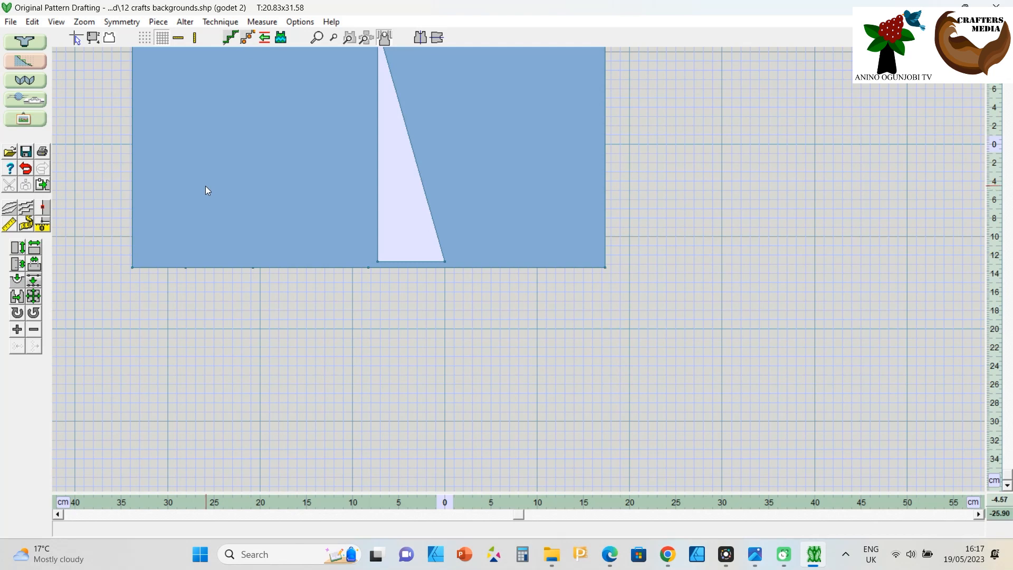
{"action": "left_click_drag", "start_coordinate": [240, 180], "coordinate": [240, 414]}
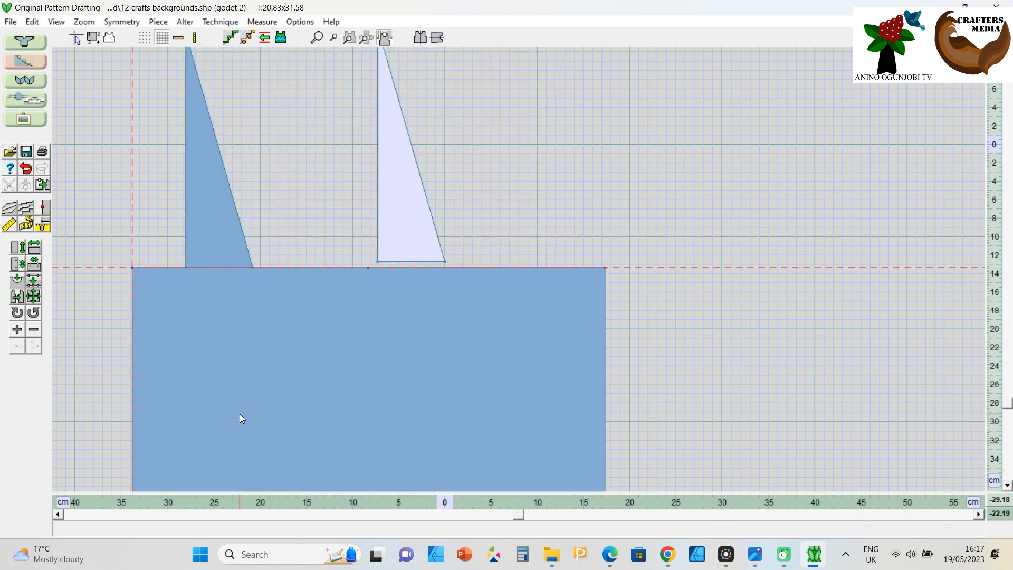
Line godet 2 up with the lowered hem block and place it at the block's middle, level with its upper and lower edges
{"action": "left_click_drag", "start_coordinate": [393, 228], "coordinate": [385, 232]}
{"action": "scroll", "coordinate": [376, 302], "scroll_direction": "down", "scroll_amount": 2}
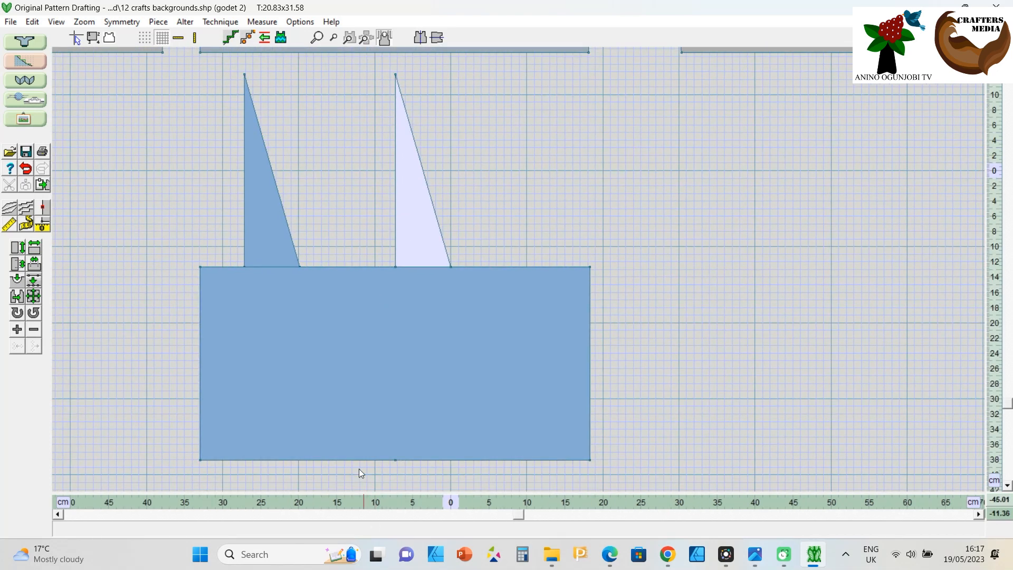
{"action": "left_click_drag", "start_coordinate": [408, 204], "coordinate": [409, 399]}
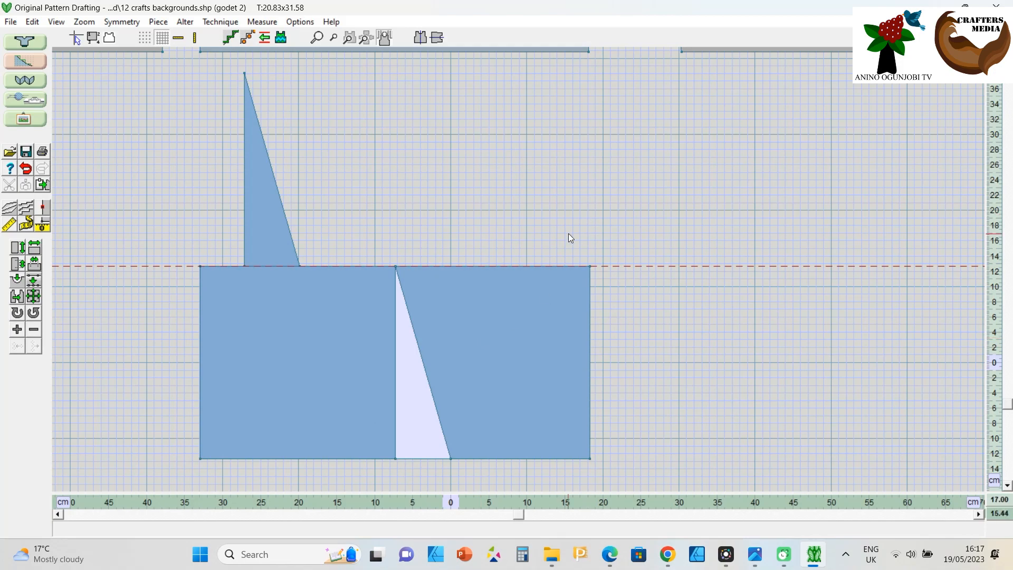
Duplicate the flared hem block as a new piece named "vertical flare"
{"action": "scroll", "coordinate": [462, 284], "scroll_direction": "down", "scroll_amount": 3}
{"action": "left_click", "coordinate": [492, 305]}
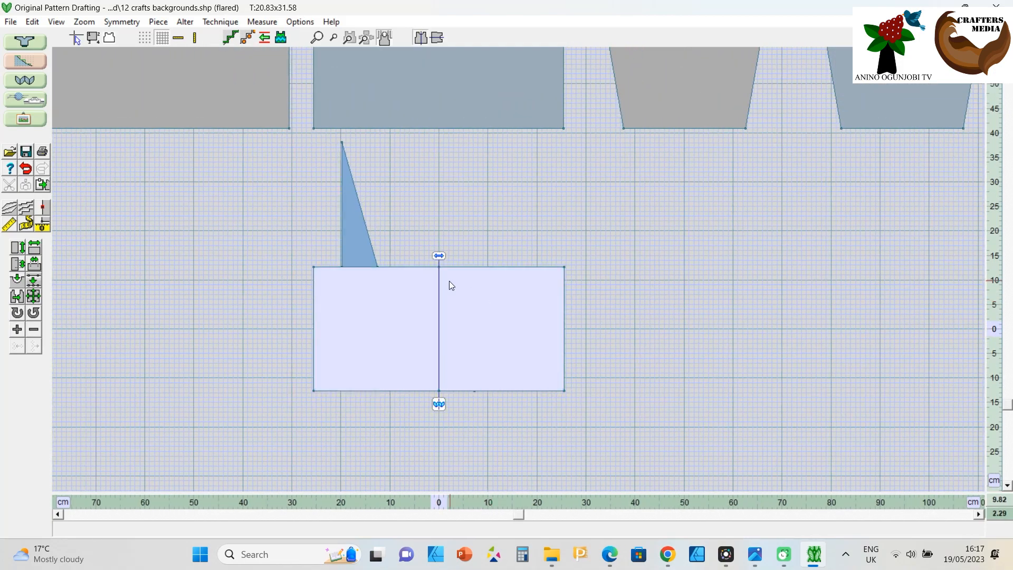
{"action": "left_click", "coordinate": [158, 22]}
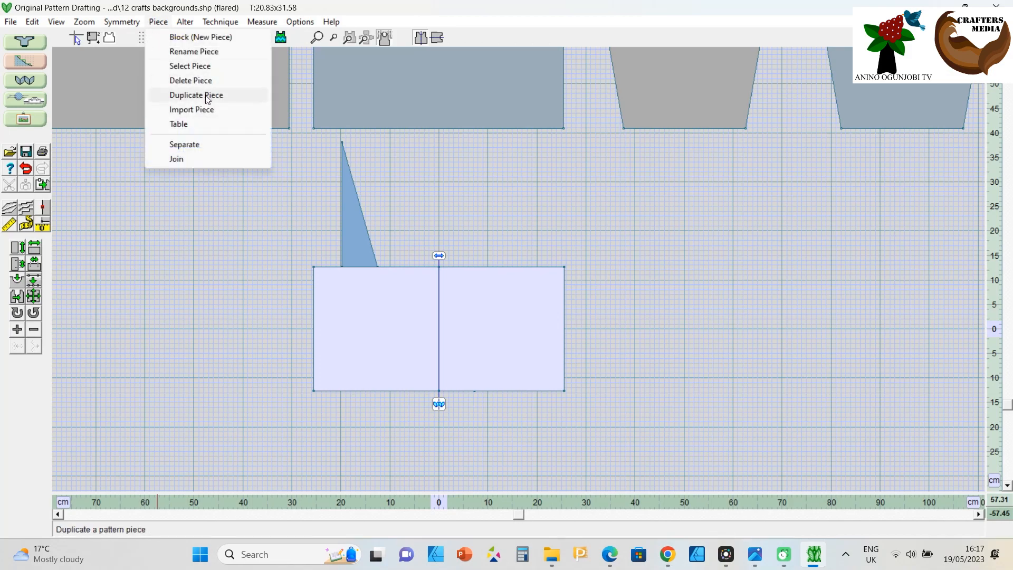
{"action": "left_click", "coordinate": [209, 96]}
{"action": "type", "text": "verti"}
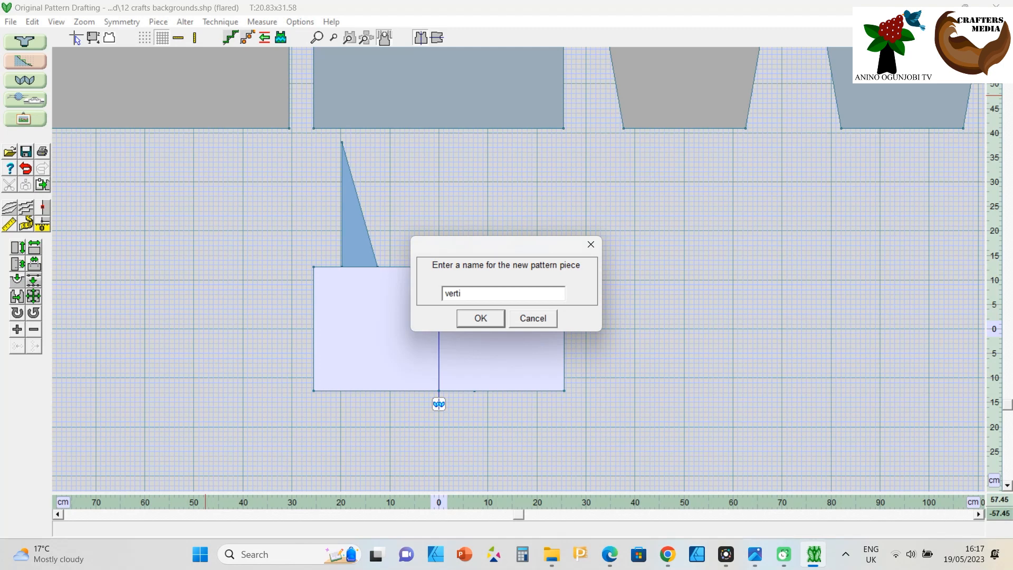
{"action": "type", "text": "call flare"}
{"action": "key", "text": "BackSpace"}
{"action": "left_click", "coordinate": [482, 320]}
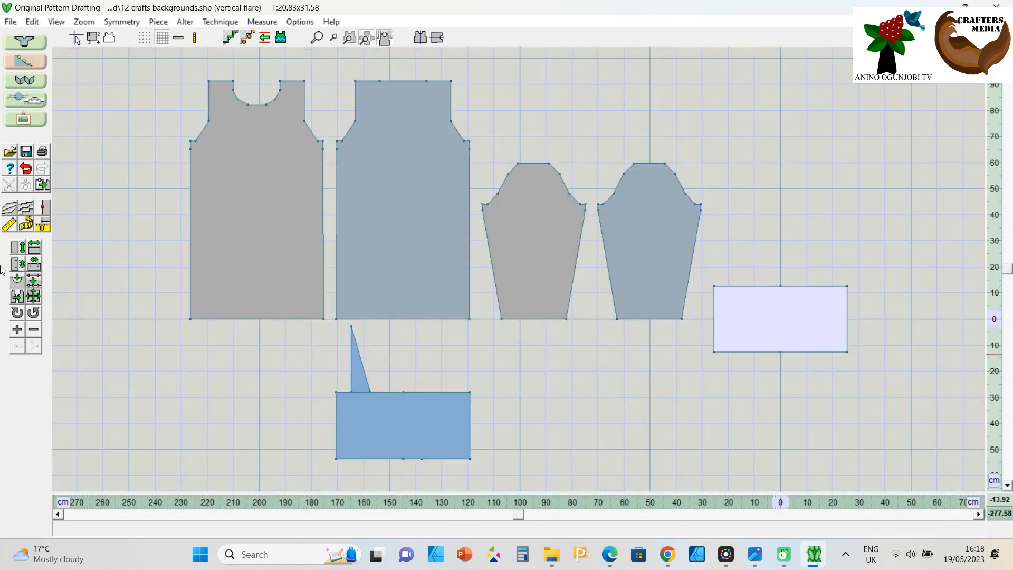
Rotate the vertical flare piece by 90 degrees and place it below the sleeve pieces
{"action": "left_click", "coordinate": [17, 312]}
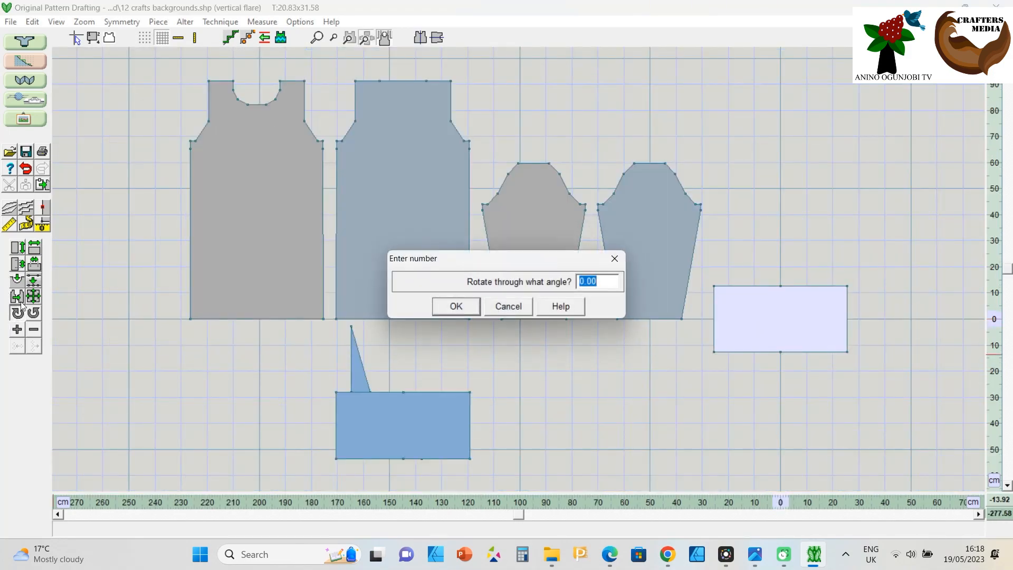
{"action": "type", "text": "90"}
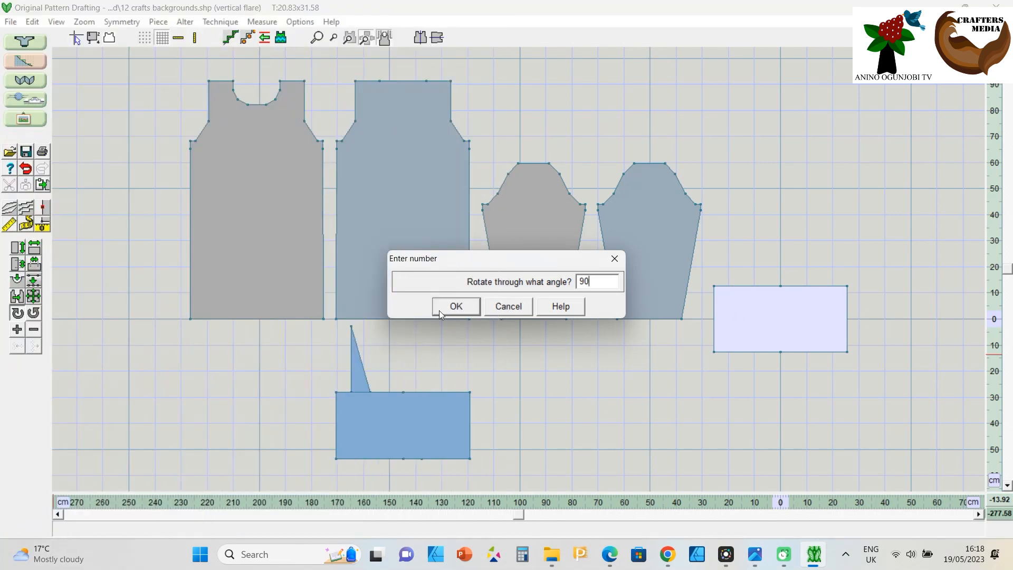
{"action": "left_click", "coordinate": [441, 309]}
{"action": "left_click_drag", "start_coordinate": [768, 304], "coordinate": [554, 385]}
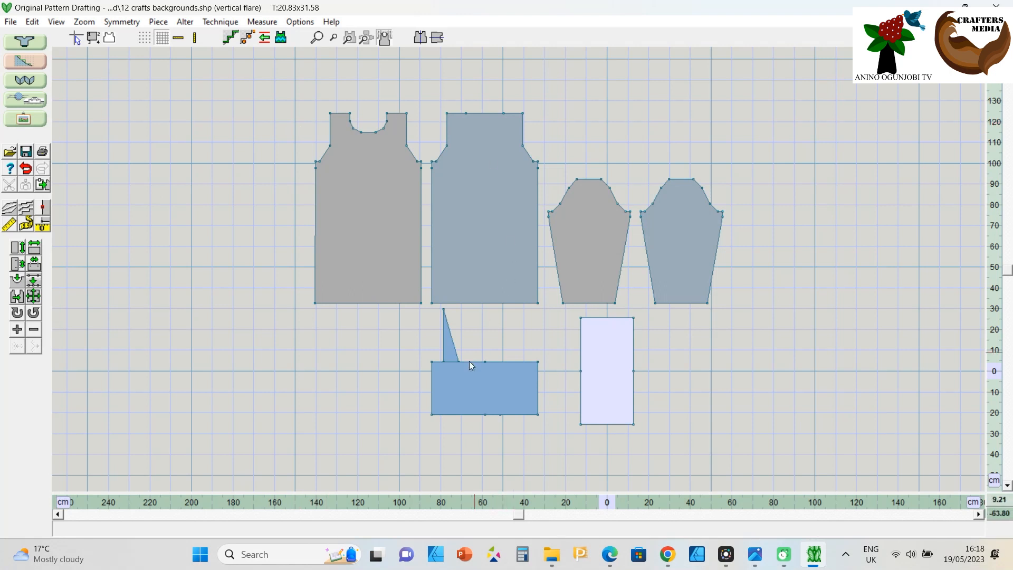
Move the original flared hem block away from the triangles and place it just below the front body piece
{"action": "left_click_drag", "start_coordinate": [449, 347], "coordinate": [539, 336]}
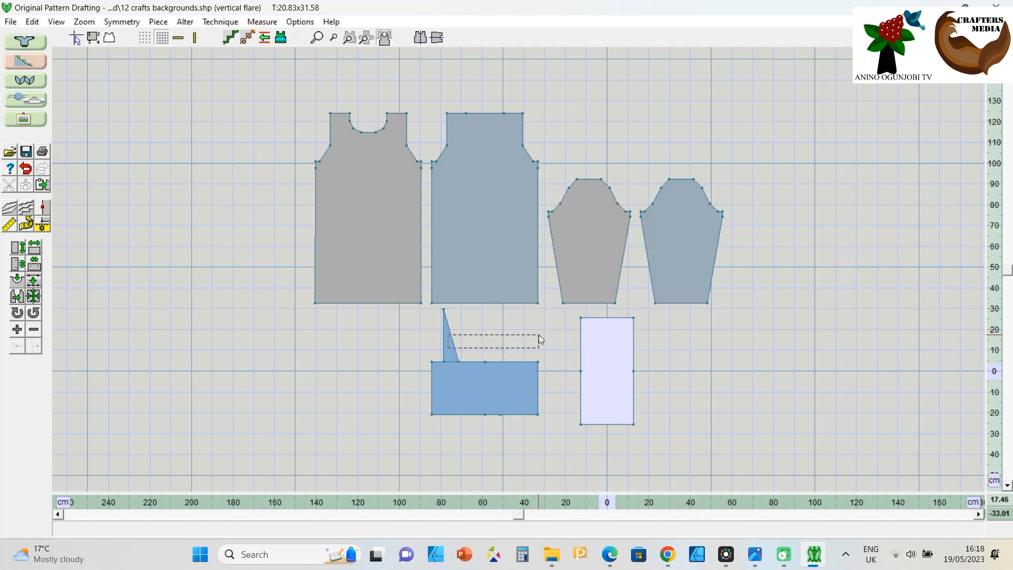
{"action": "left_click", "coordinate": [447, 350]}
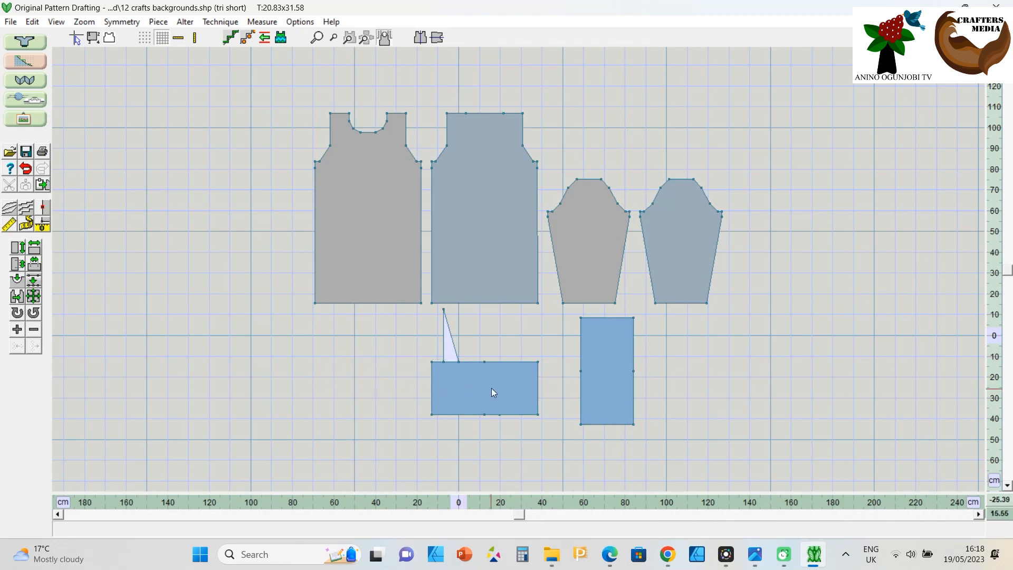
{"action": "left_click", "coordinate": [462, 400]}
{"action": "left_click_drag", "start_coordinate": [462, 398], "coordinate": [329, 368]}
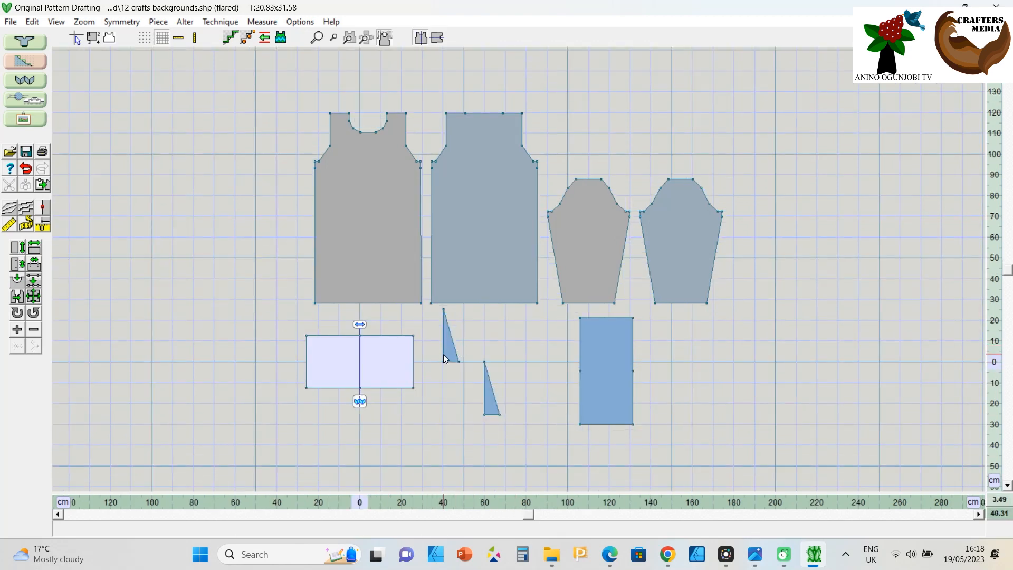
{"action": "left_click", "coordinate": [446, 353]}
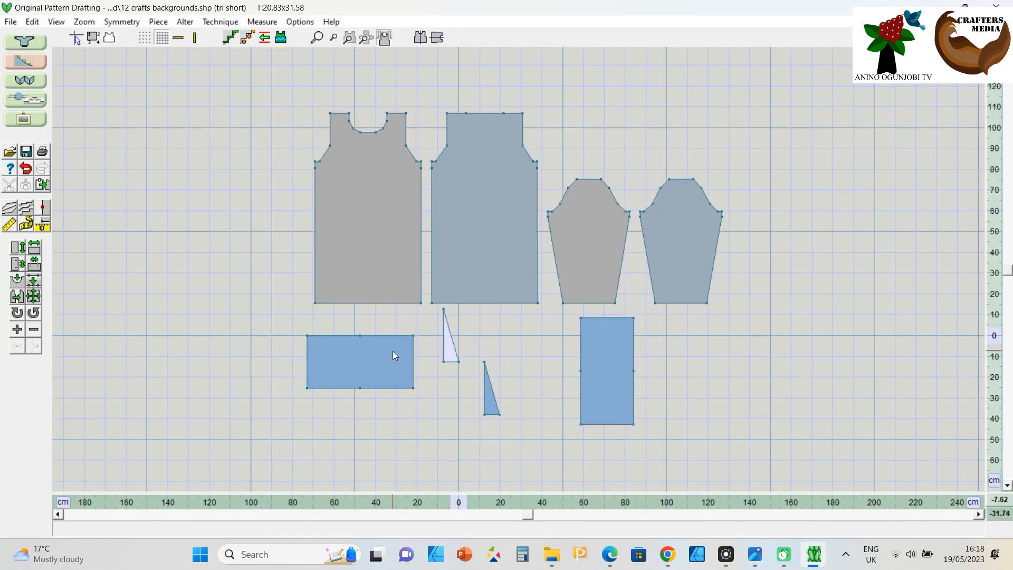
{"action": "left_click", "coordinate": [393, 384]}
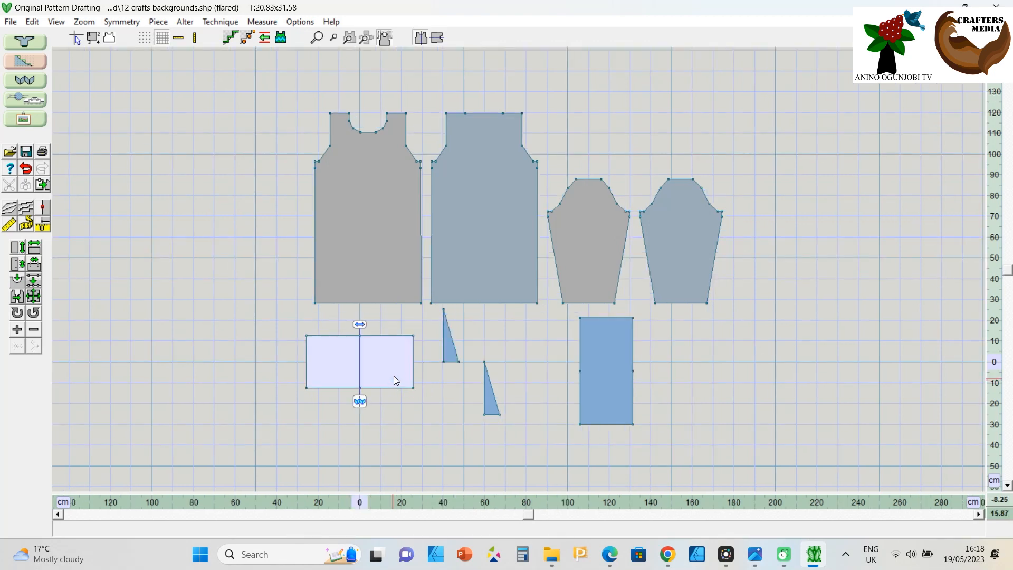
{"action": "left_click_drag", "start_coordinate": [387, 376], "coordinate": [388, 356]}
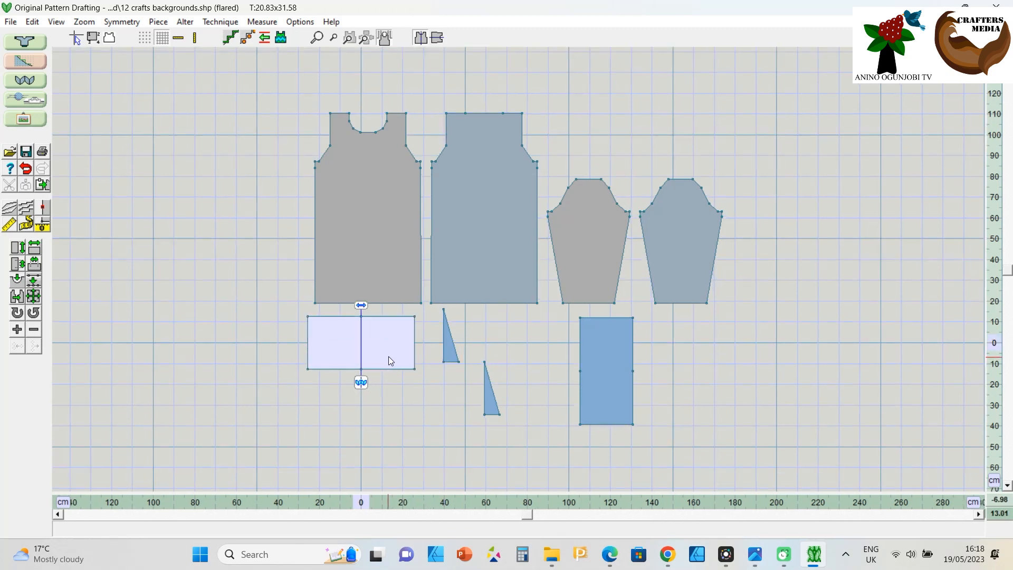
Move the tri short triangle down between godet 2 and the vertical flare block
{"action": "left_click", "coordinate": [454, 359]}
{"action": "left_click", "coordinate": [457, 362]}
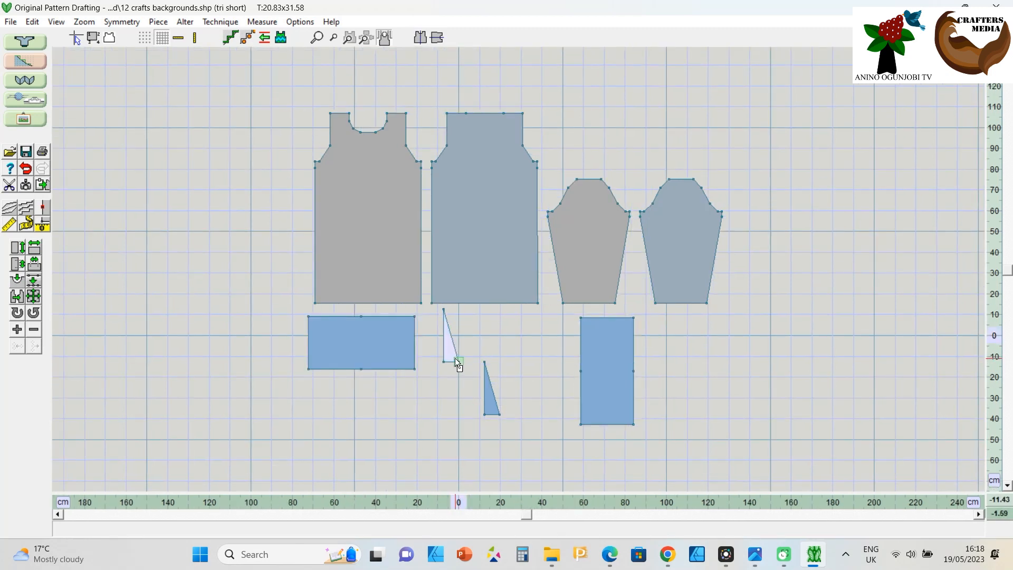
{"action": "left_click_drag", "start_coordinate": [568, 394], "coordinate": [554, 434]}
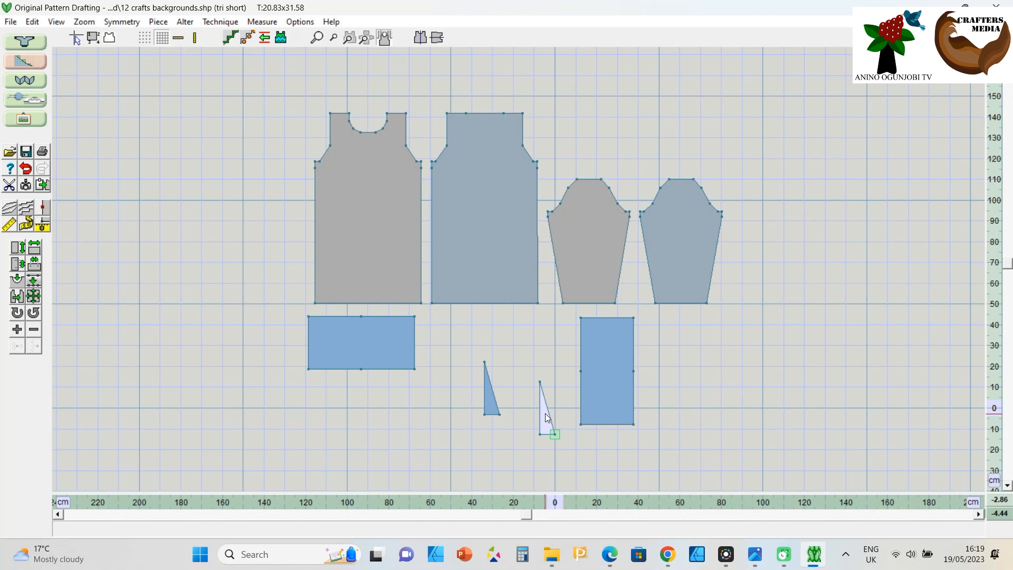
{"action": "scroll", "coordinate": [545, 413], "scroll_direction": "up", "scroll_amount": 2}
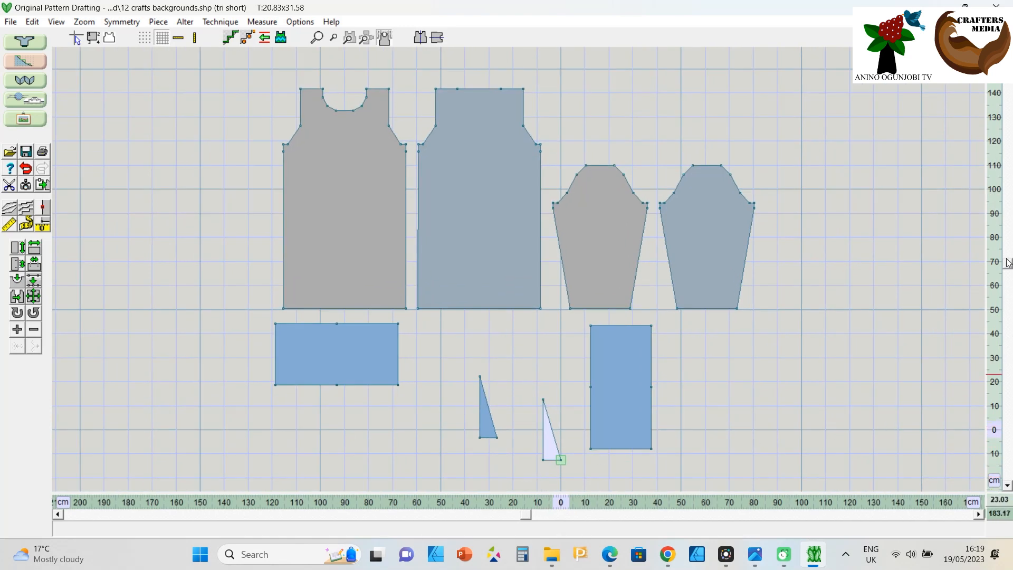
{"action": "left_click_drag", "start_coordinate": [1008, 266], "coordinate": [1009, 69]}
{"action": "scroll", "coordinate": [954, 394], "scroll_direction": "down", "scroll_amount": 1}
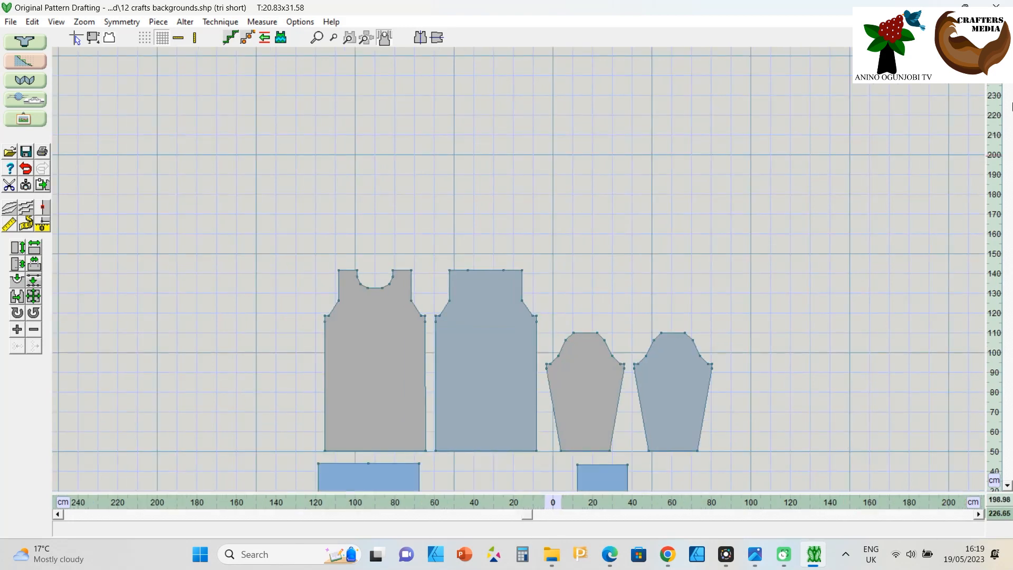
{"action": "left_click_drag", "start_coordinate": [1009, 77], "coordinate": [1008, 474]}
{"action": "scroll", "coordinate": [721, 317], "scroll_direction": "up", "scroll_amount": 2}
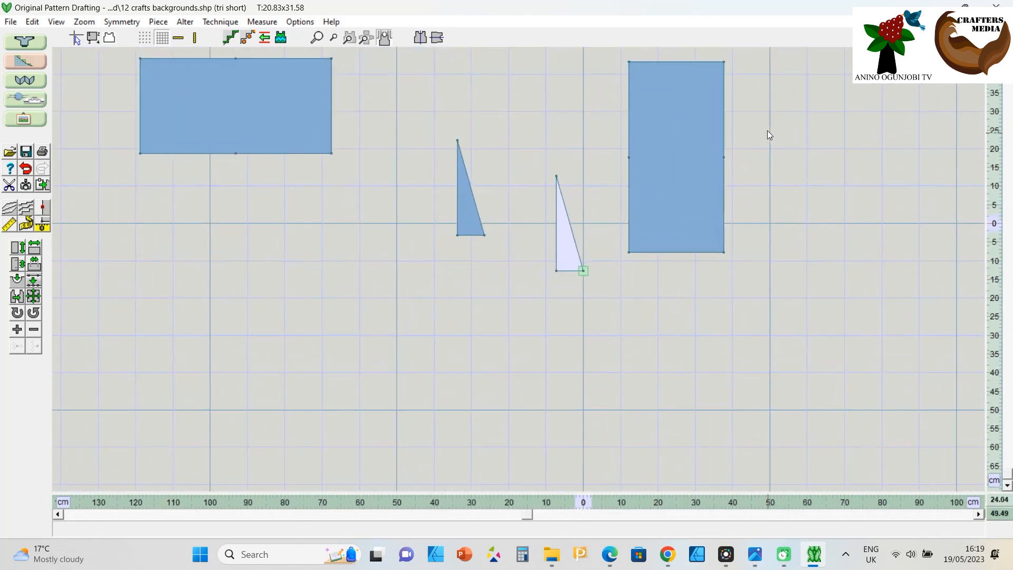
{"action": "scroll", "coordinate": [797, 112], "scroll_direction": "down", "scroll_amount": 2}
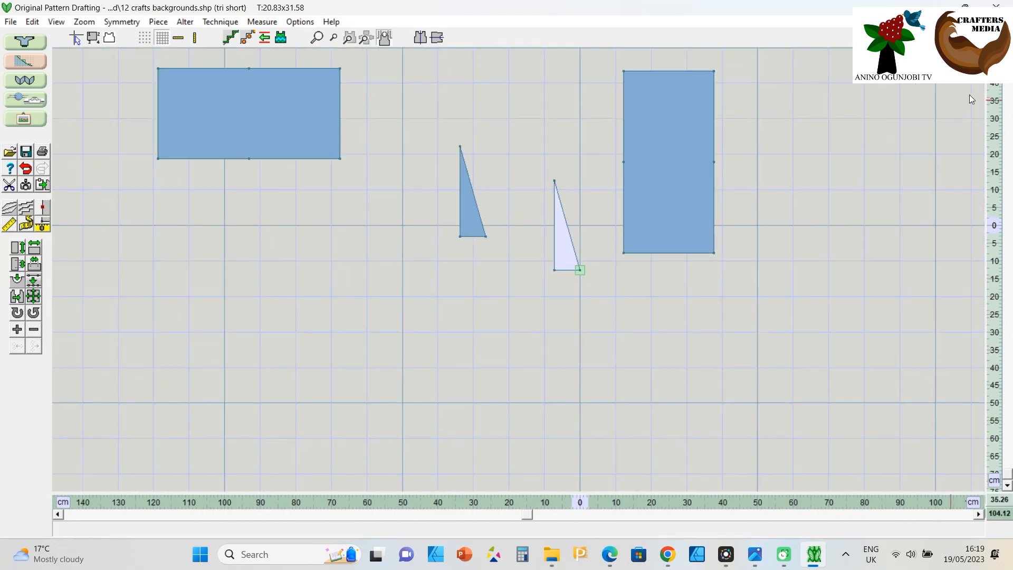
Shift the tri short triangle slightly up and closer to the vertical flare block
{"action": "left_click", "coordinate": [1008, 53]}
{"action": "left_click", "coordinate": [1008, 53]}
{"action": "left_click", "coordinate": [1008, 54]}
{"action": "left_click", "coordinate": [1008, 54]}
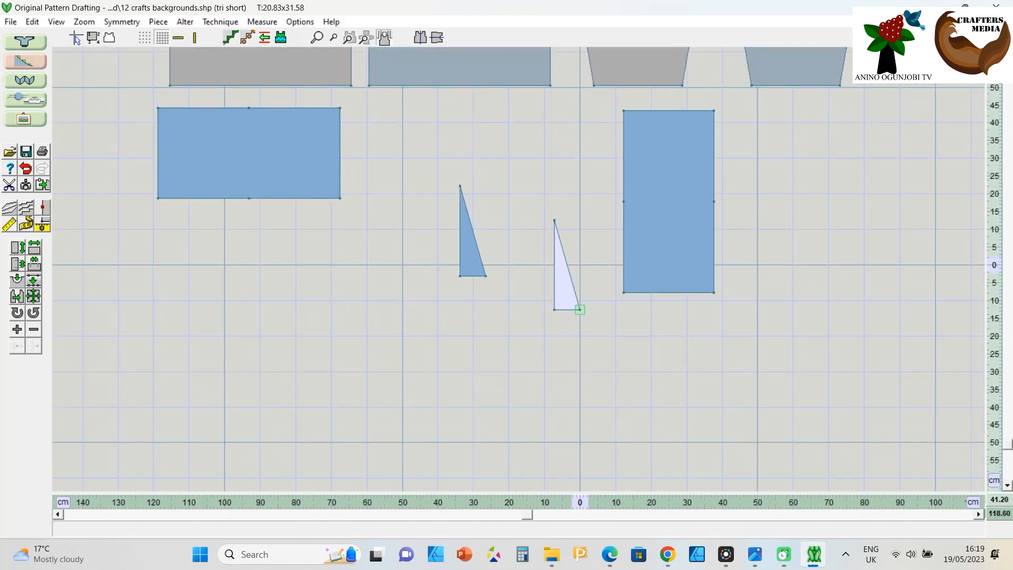
{"action": "left_click", "coordinate": [1008, 53]}
{"action": "scroll", "coordinate": [771, 83], "scroll_direction": "up", "scroll_amount": 2}
{"action": "scroll", "coordinate": [771, 82], "scroll_direction": "up", "scroll_amount": 1}
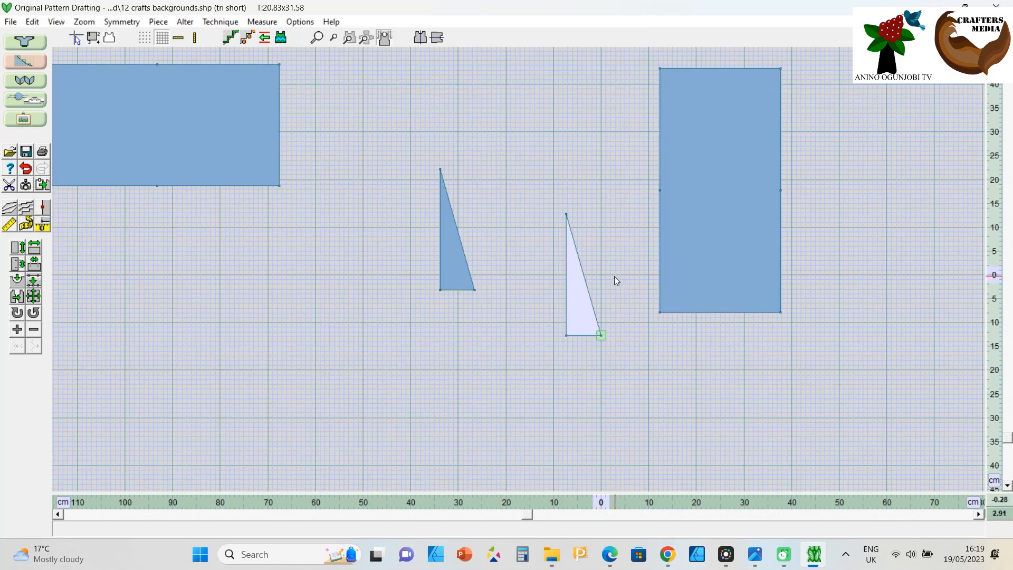
{"action": "left_click_drag", "start_coordinate": [583, 300], "coordinate": [593, 281]}
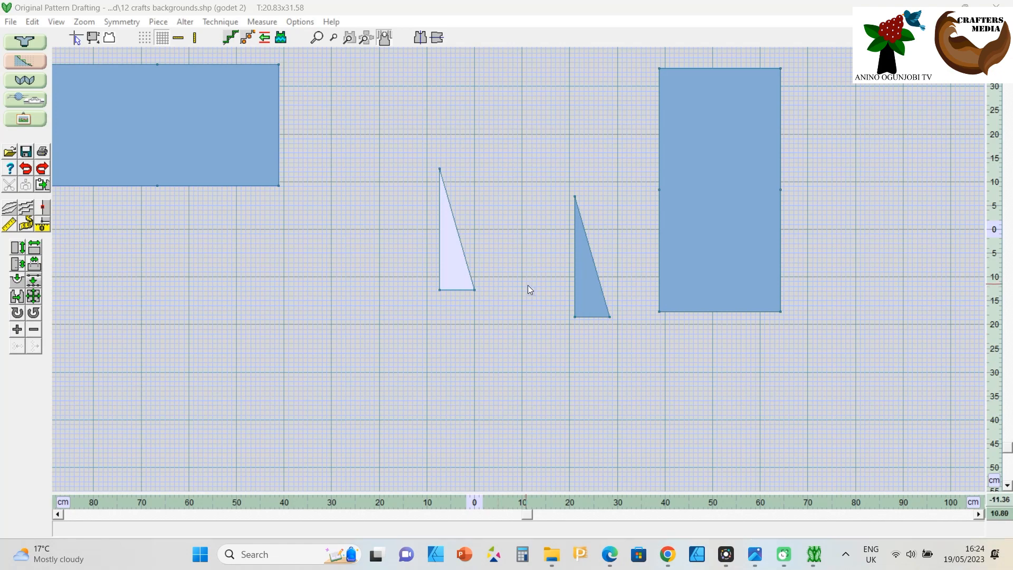
Rotate the tri short triangle by 270 degrees
{"action": "left_click", "coordinate": [591, 303]}
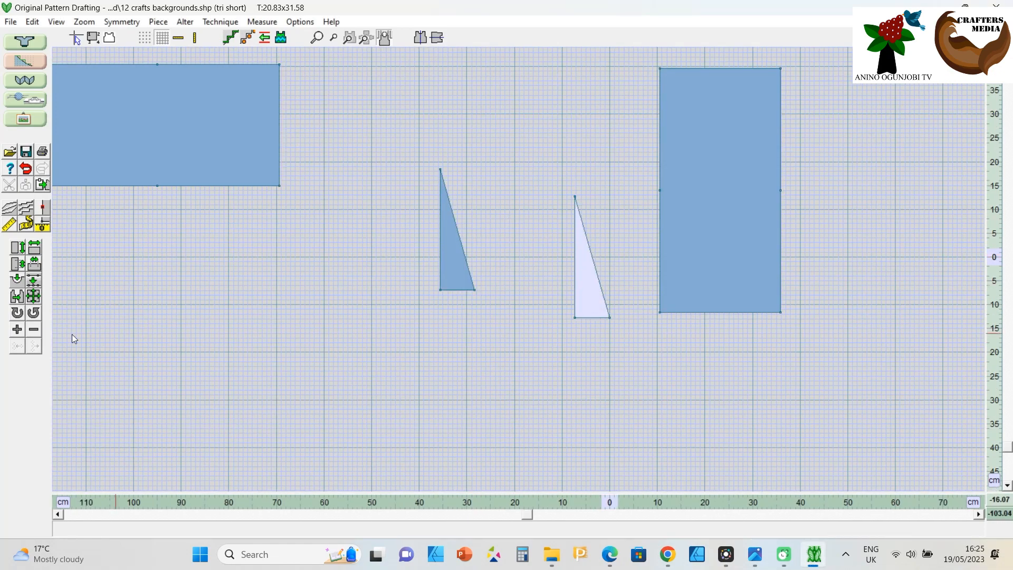
{"action": "left_click", "coordinate": [17, 315]}
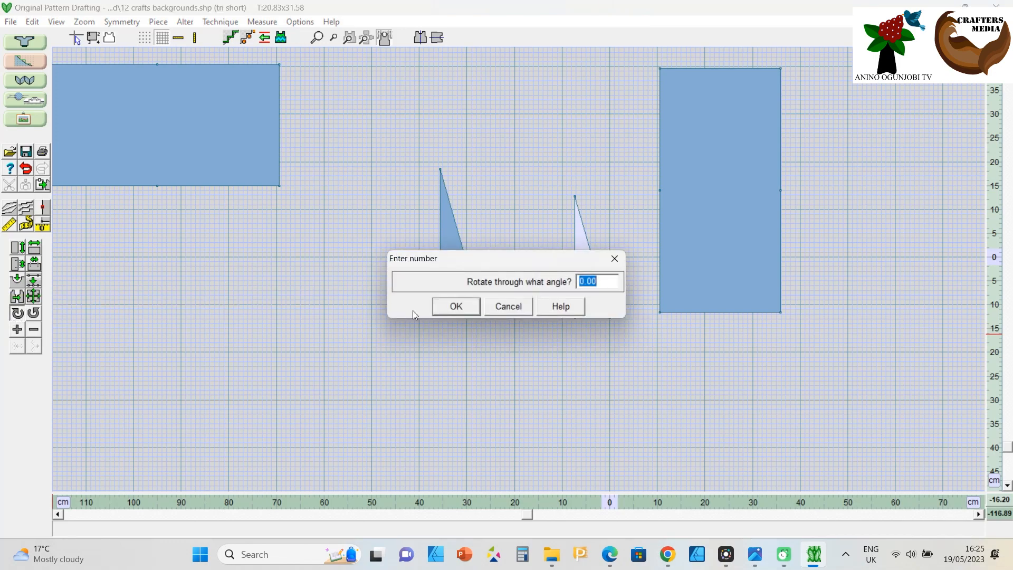
{"action": "type", "text": "270"}
{"action": "left_click", "coordinate": [454, 307]}
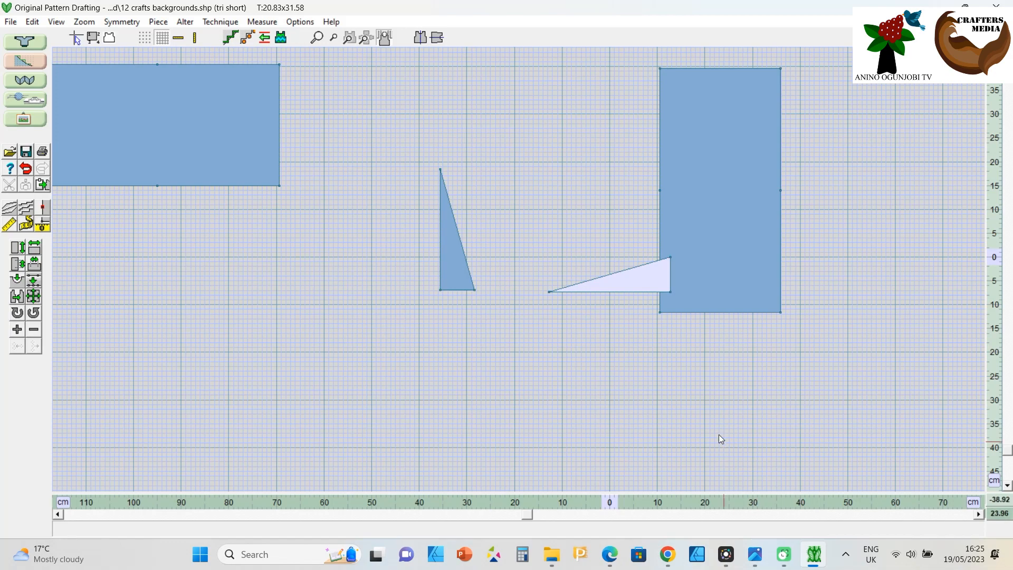
Place the rotated triangle across the vertical flare block, spanning its full width, with its base about 15 cm above the block's lower edge
{"action": "left_click_drag", "start_coordinate": [663, 280], "coordinate": [772, 300]}
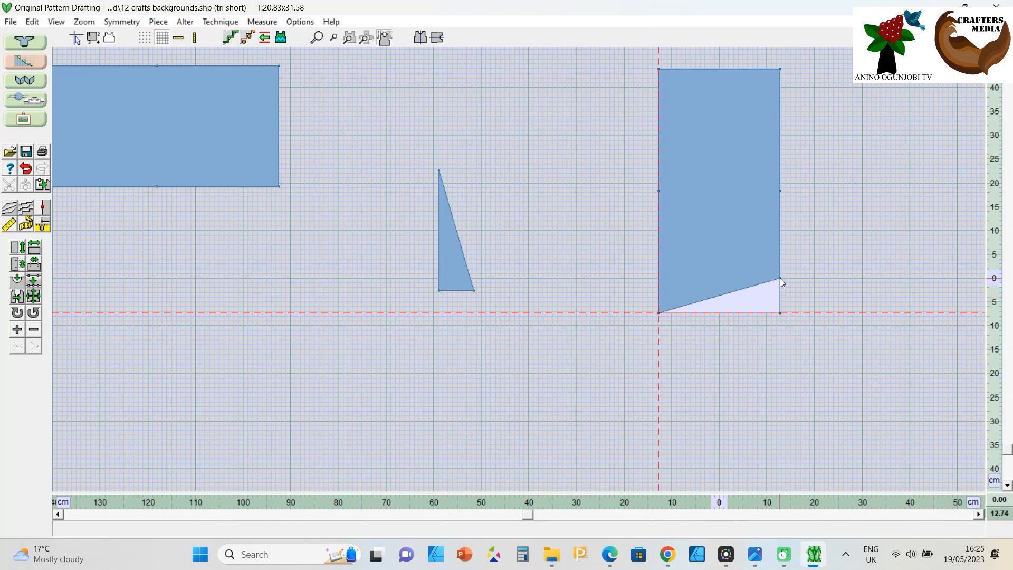
{"action": "left_click_drag", "start_coordinate": [773, 303], "coordinate": [772, 232]}
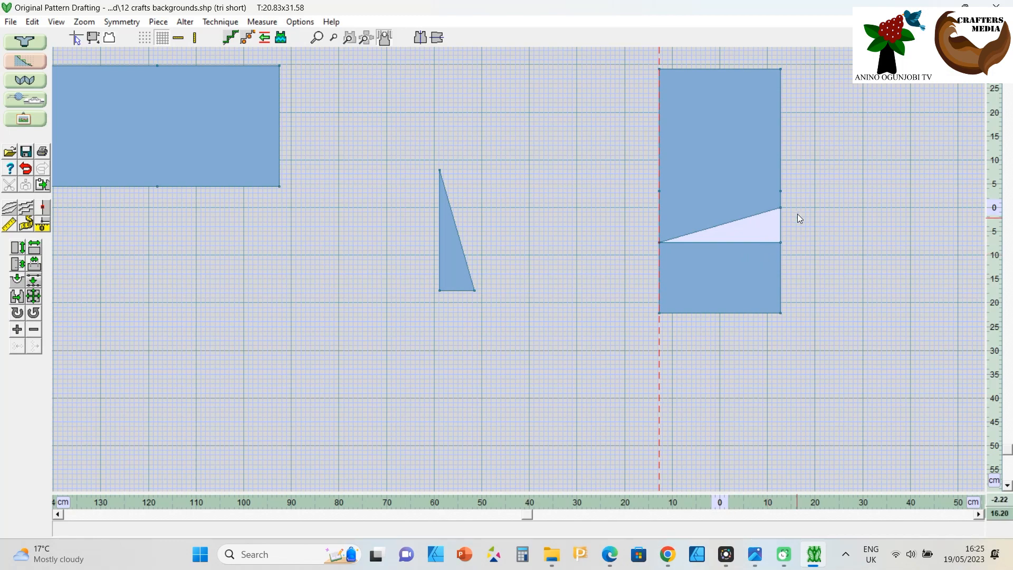
Flip the tri short triangle on the vertical flare block into its mirror image
{"action": "scroll", "coordinate": [797, 215], "scroll_direction": "up", "scroll_amount": 1}
{"action": "scroll", "coordinate": [836, 184], "scroll_direction": "up", "scroll_amount": 1}
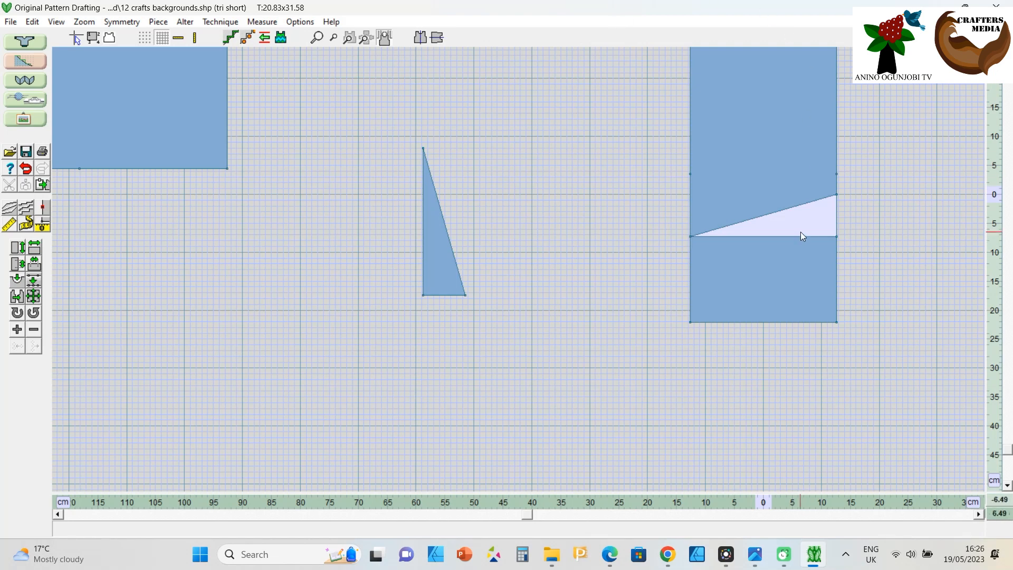
{"action": "left_click", "coordinate": [186, 21]}
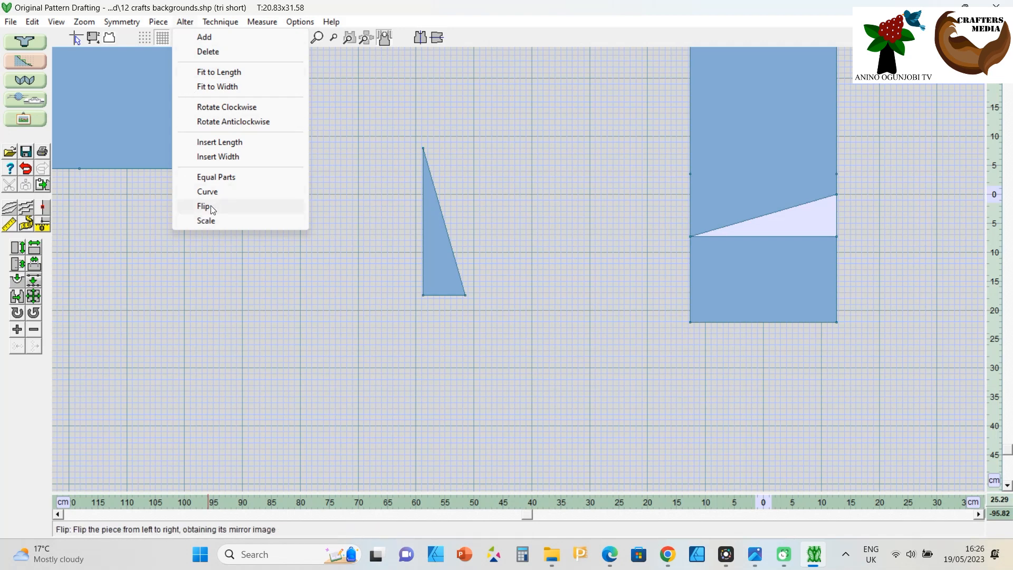
{"action": "left_click", "coordinate": [206, 208]}
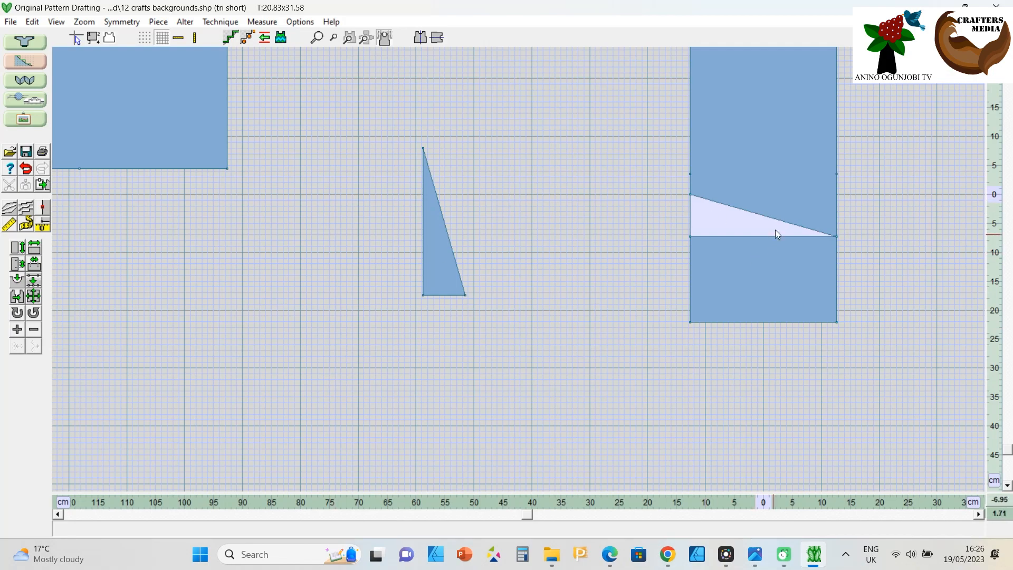
Place godet 2 inside the horizontal flared block, spanning its full height, with its straight side about 7 cm from the block's left edge
{"action": "scroll", "coordinate": [774, 234], "scroll_direction": "down", "scroll_amount": 3}
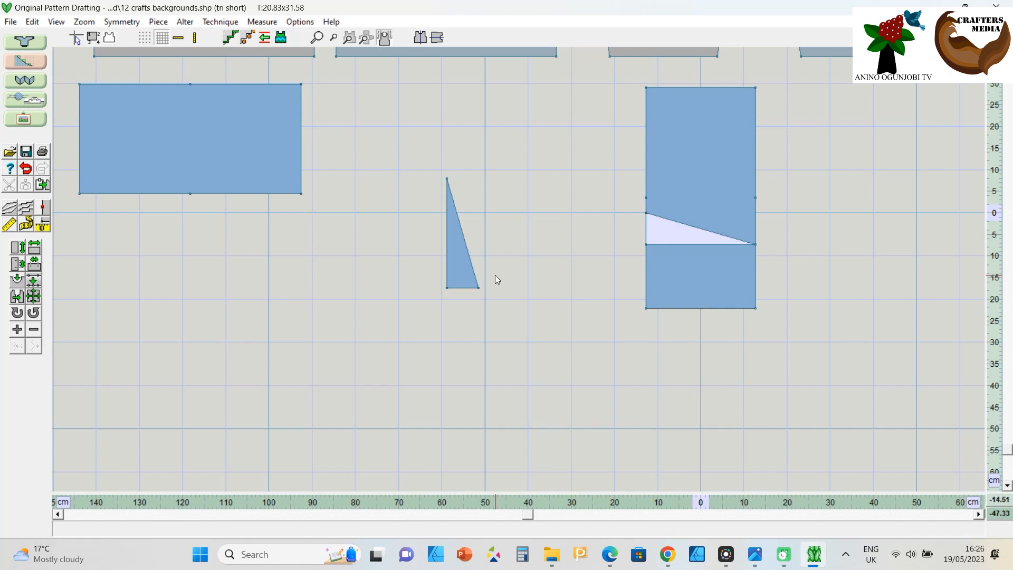
{"action": "left_click", "coordinate": [461, 274]}
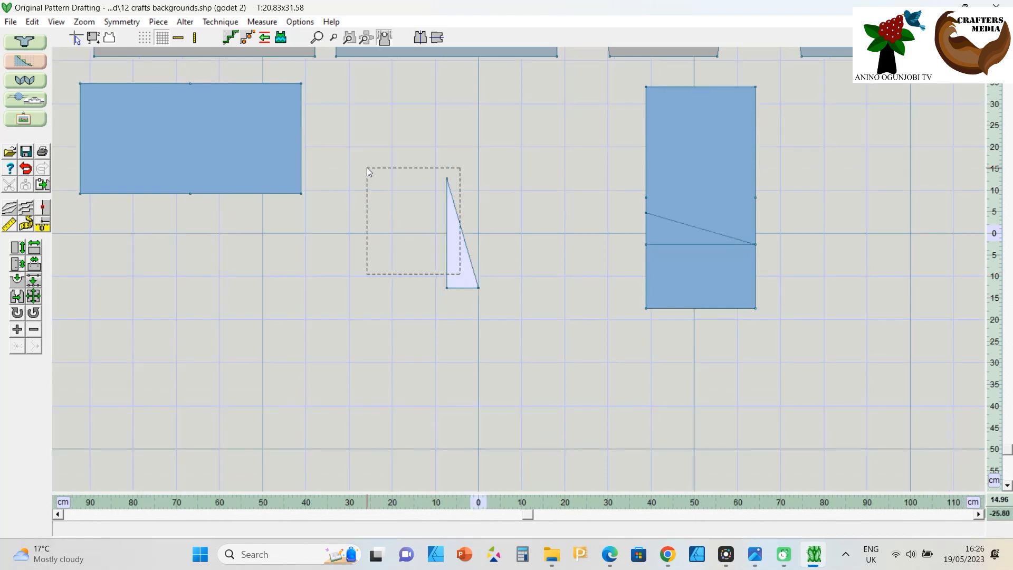
{"action": "mouse_move", "coordinate": [469, 273]}
{"action": "left_mouse_down"}
{"action": "mouse_move", "coordinate": [403, 201]}
{"action": "mouse_move", "coordinate": [343, 170]}
{"action": "mouse_move", "coordinate": [327, 185]}
{"action": "mouse_move", "coordinate": [74, 182]}
{"action": "mouse_move", "coordinate": [133, 180]}
{"action": "left_mouse_up"}
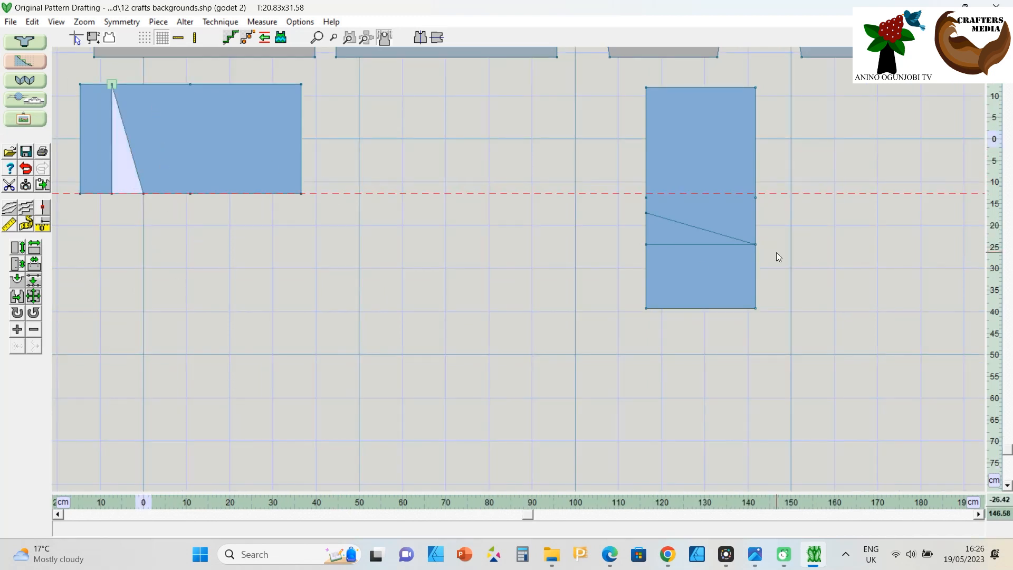
{"action": "left_click", "coordinate": [798, 243]}
{"action": "left_click", "coordinate": [679, 228]}
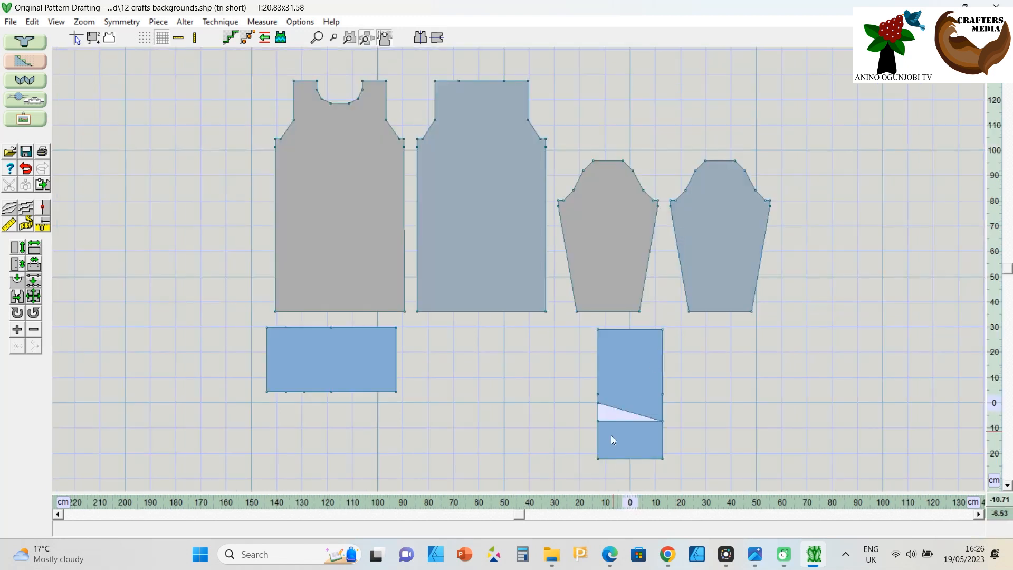
Move the horizontal flared block down until its upper edge sits about 10 cm below godet 2
{"action": "scroll", "coordinate": [653, 461], "scroll_direction": "up", "scroll_amount": 1}
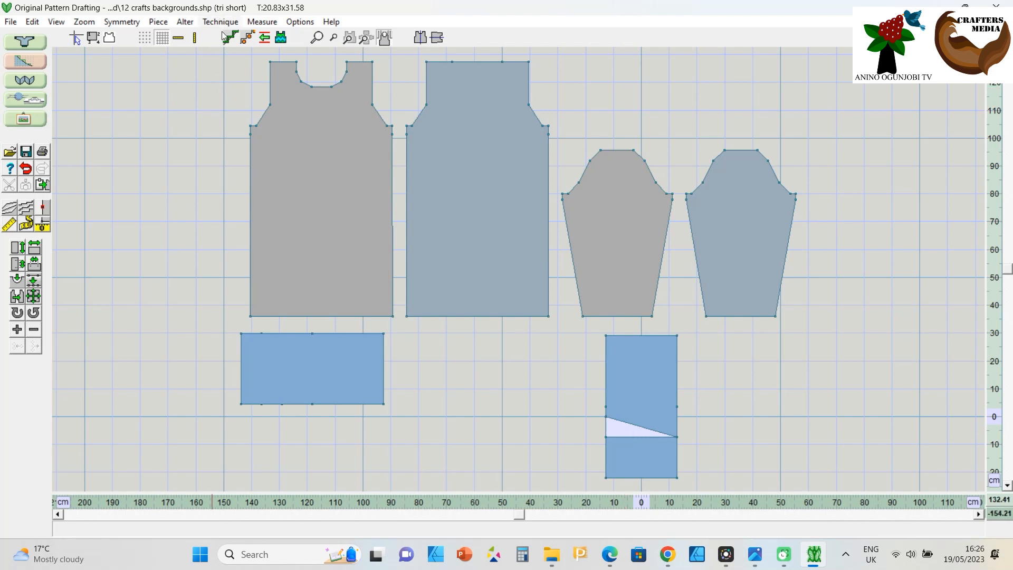
{"action": "left_click", "coordinate": [298, 376]}
{"action": "left_click_drag", "start_coordinate": [316, 353], "coordinate": [314, 449]}
{"action": "left_click", "coordinate": [313, 366]}
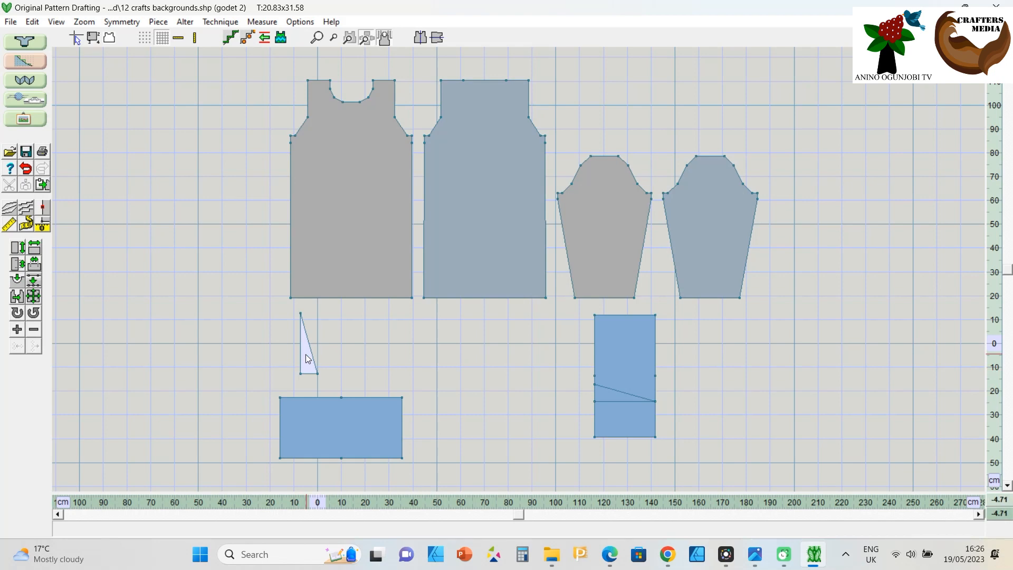
Select the tri short triangle and save the pattern file under its existing name
{"action": "left_click", "coordinate": [621, 399]}
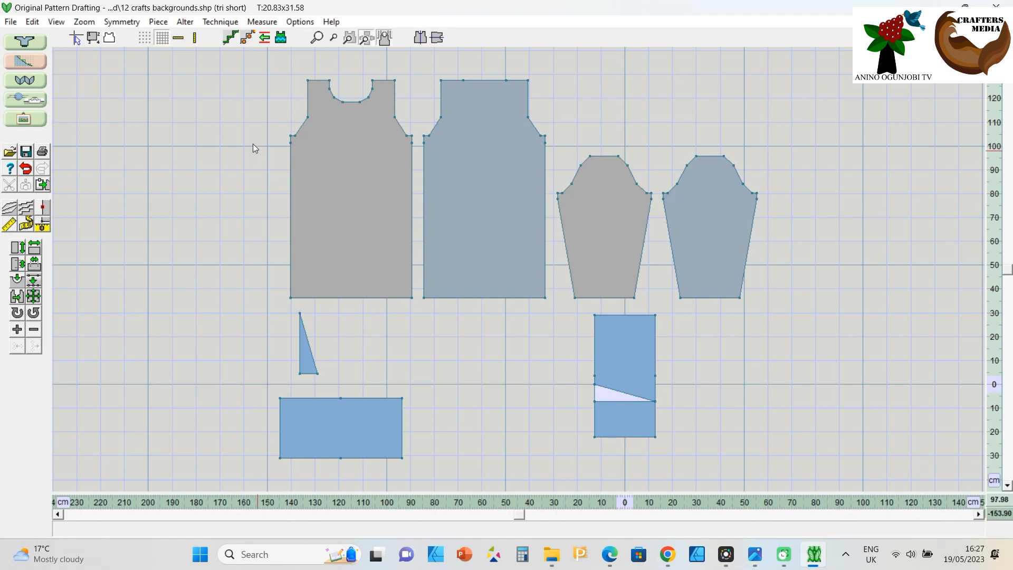
{"action": "left_click", "coordinate": [11, 22]}
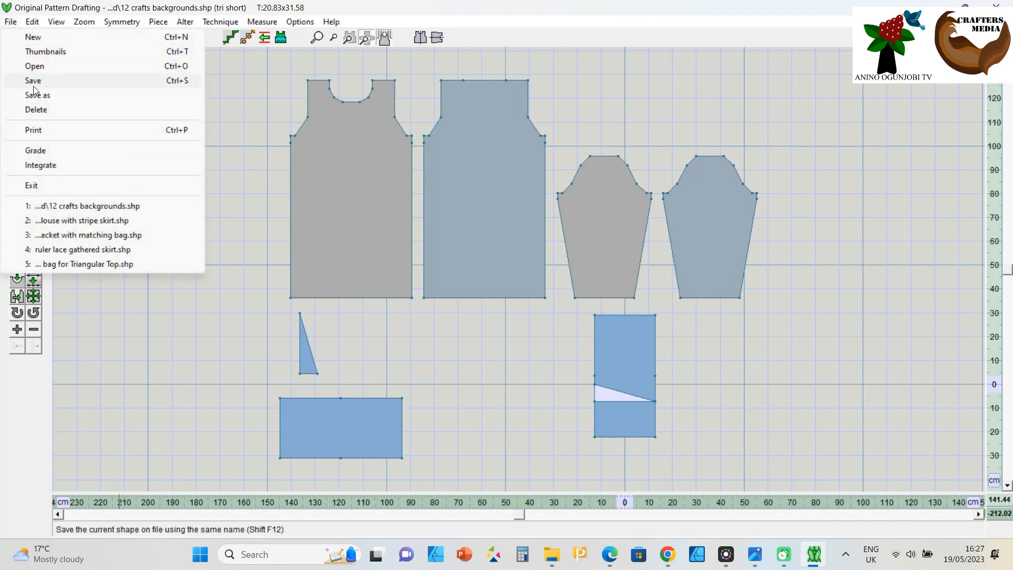
{"action": "left_click", "coordinate": [37, 83]}
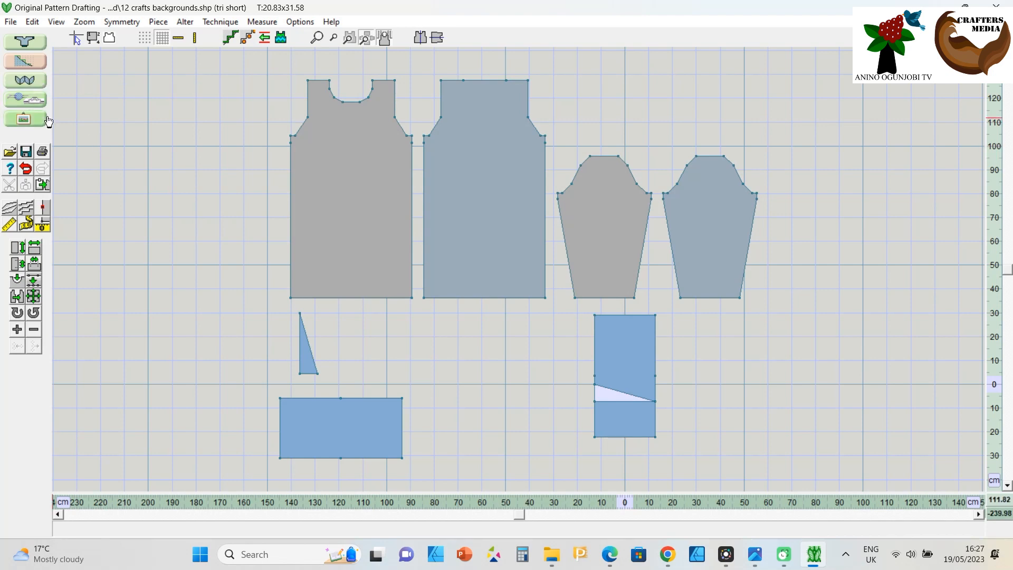
Open the tri short piece from 12 crafts backgrounds.shp in Interactive Knitting and go to the end of the piece
{"action": "left_click", "coordinate": [37, 101]}
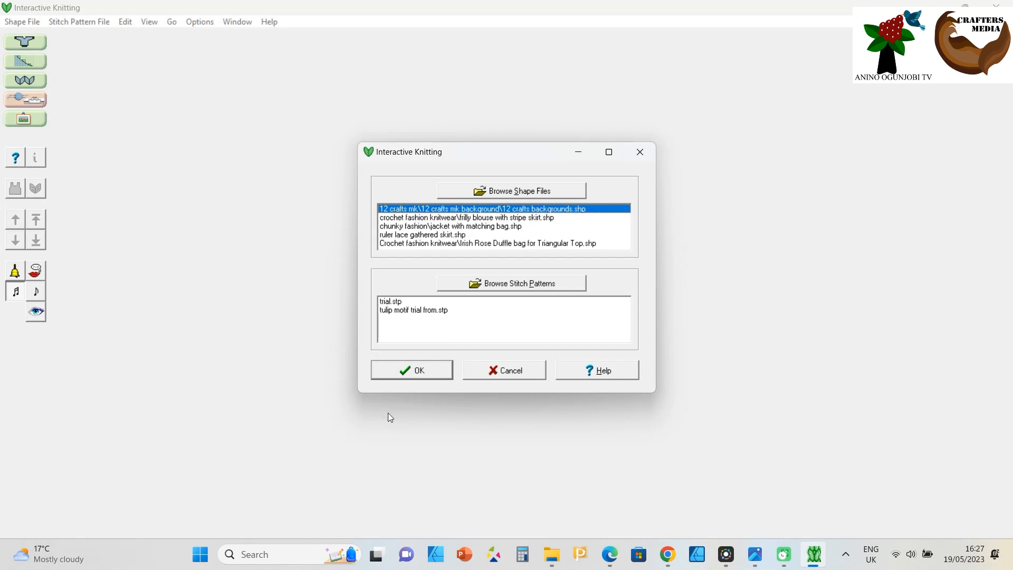
{"action": "left_click", "coordinate": [414, 364]}
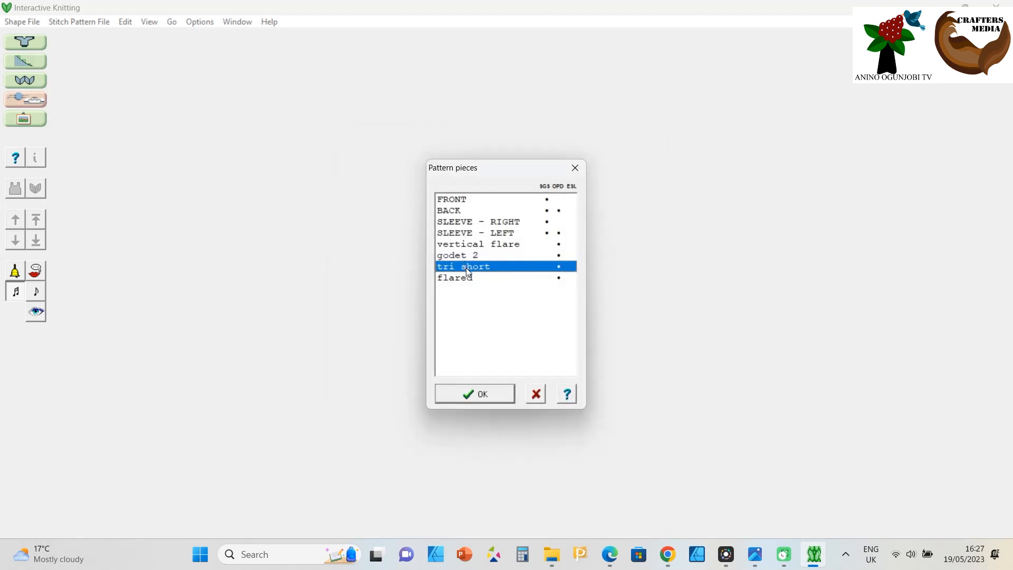
{"action": "left_click", "coordinate": [461, 391]}
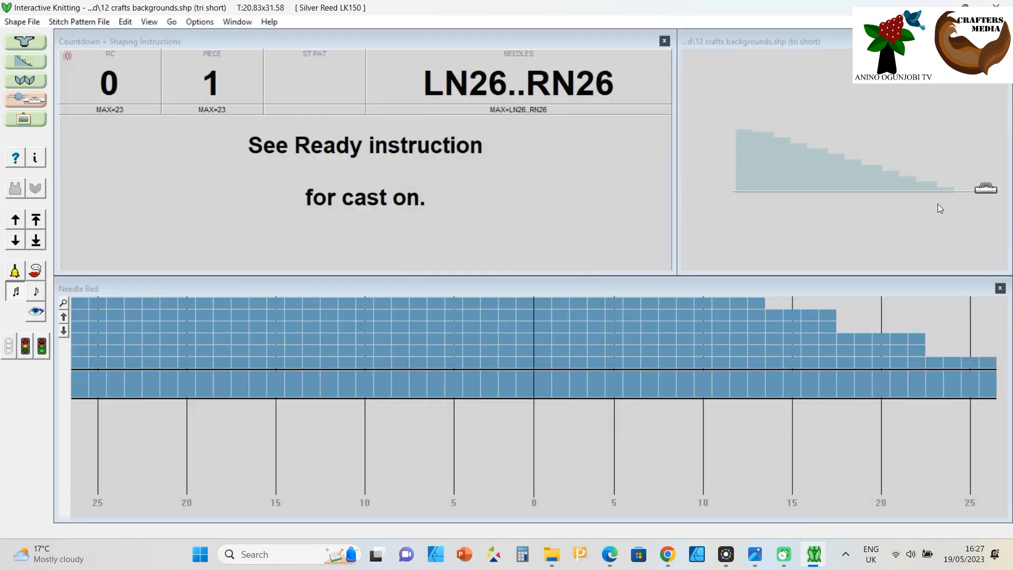
{"action": "left_click", "coordinate": [37, 221]}
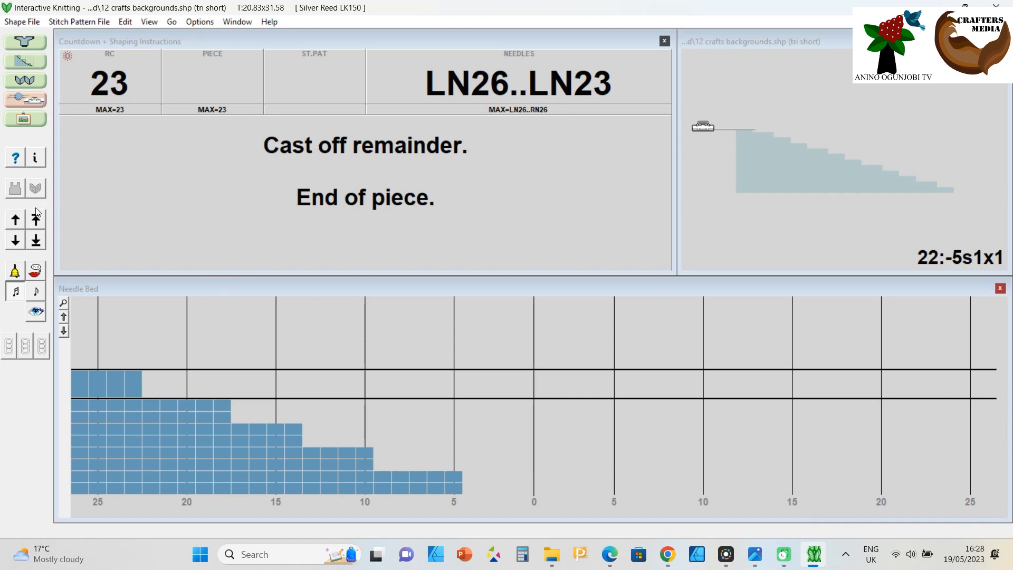
Return to Original Pattern Drafting and check the tri short triangle's length and width without changing them
{"action": "left_click", "coordinate": [24, 60]}
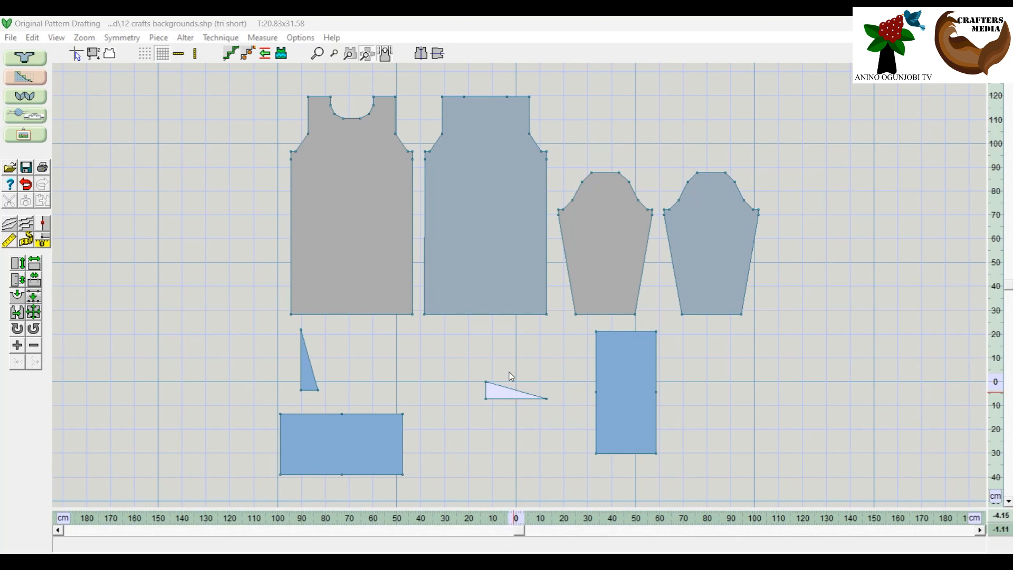
{"action": "left_click", "coordinate": [350, 53]}
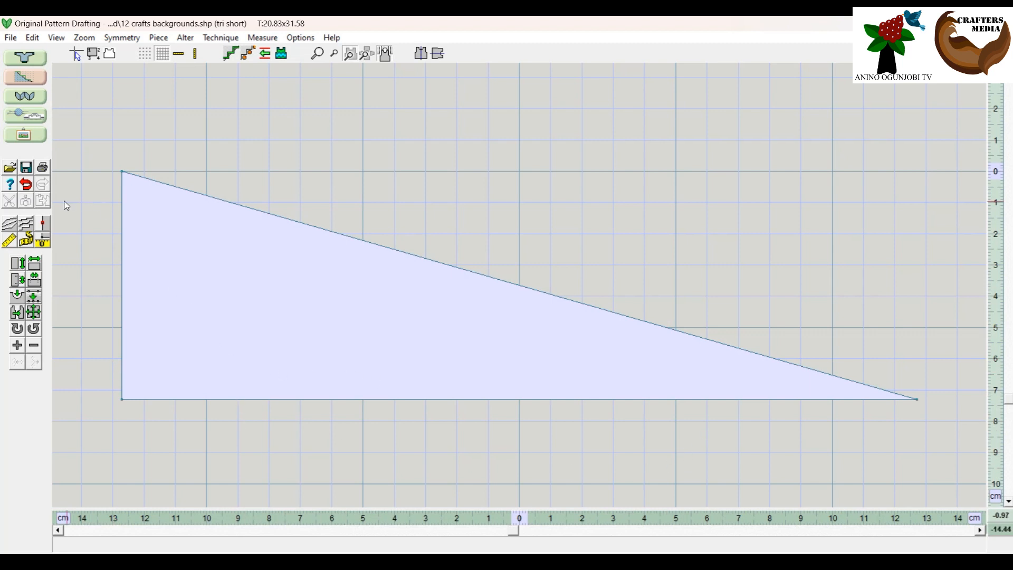
{"action": "left_click", "coordinate": [18, 268]}
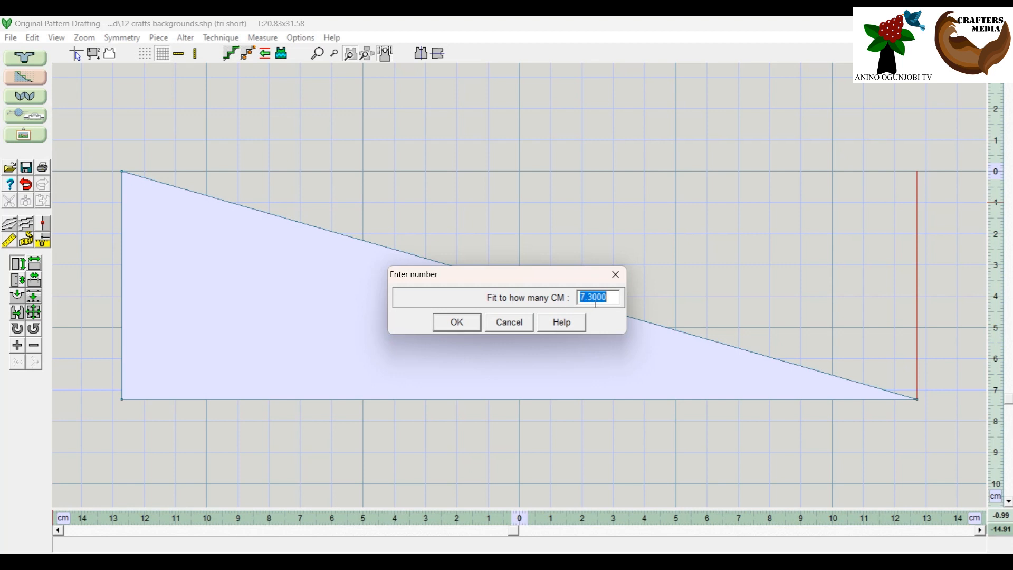
{"action": "left_click", "coordinate": [616, 275]}
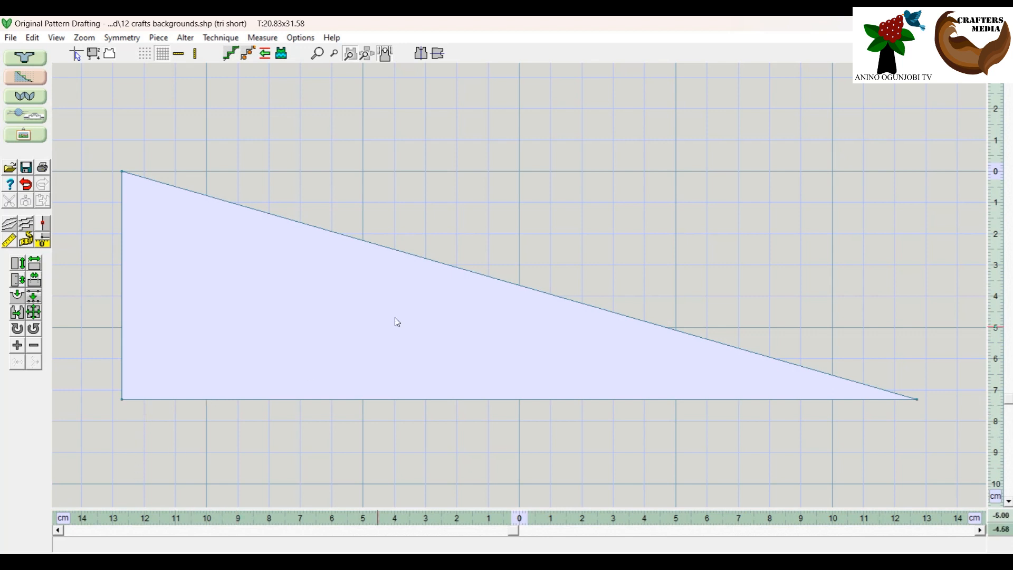
{"action": "left_click", "coordinate": [42, 259]}
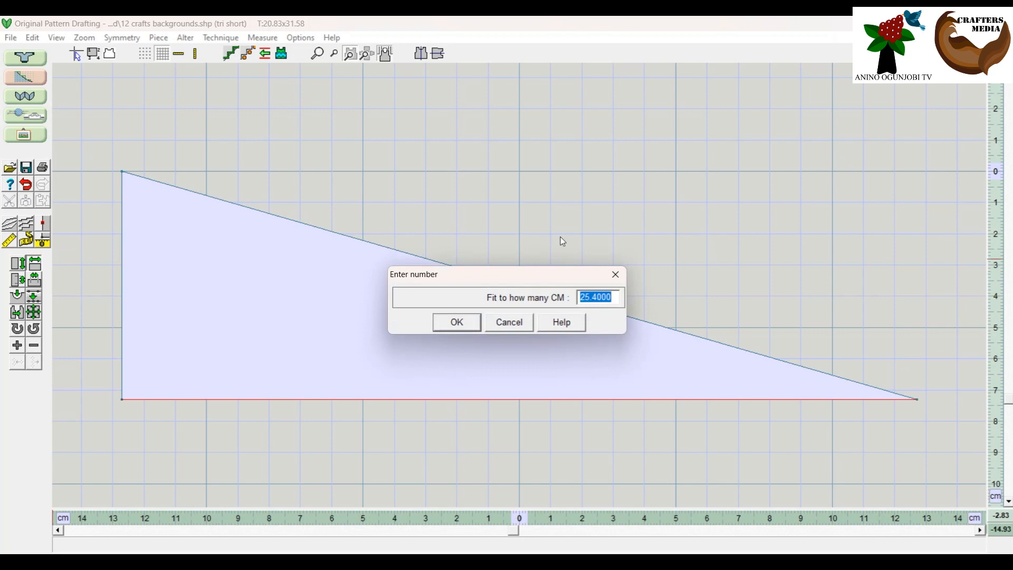
{"action": "left_click", "coordinate": [615, 275]}
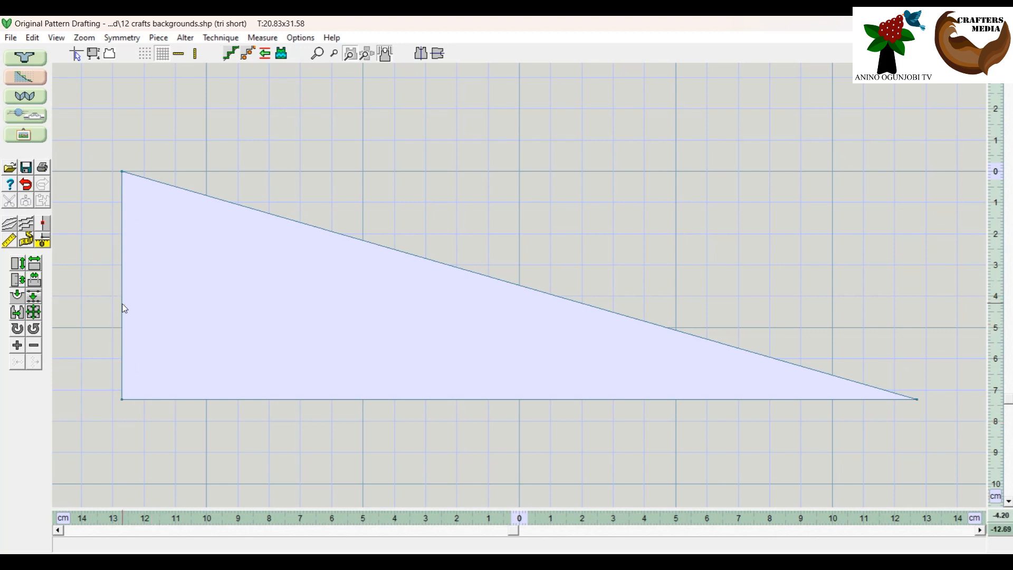
Fit the tri short triangle's length to 5.8 cm
{"action": "left_click", "coordinate": [17, 263]}
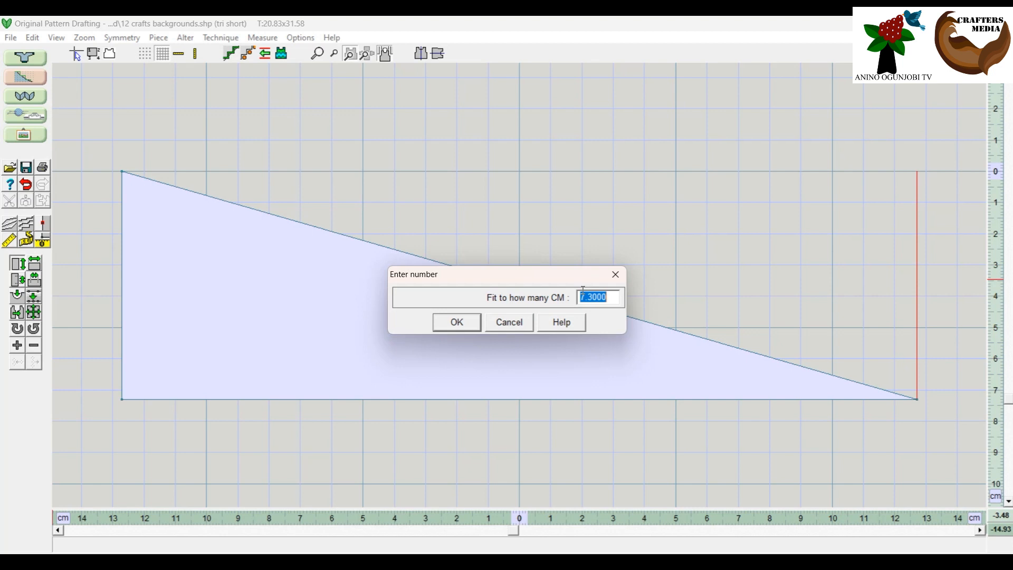
{"action": "left_click", "coordinate": [583, 291]}
{"action": "left_click", "coordinate": [609, 296]}
{"action": "key", "text": "BackSpace"}
{"action": "key", "text": "BackSpace"}
{"action": "key", "text": "BackSpace"}
{"action": "key", "text": "BackSpace"}
{"action": "key", "text": "BackSpace"}
{"action": "key", "text": "BackSpace"}
{"action": "type", "text": "5.8"}
{"action": "left_click", "coordinate": [457, 323]}
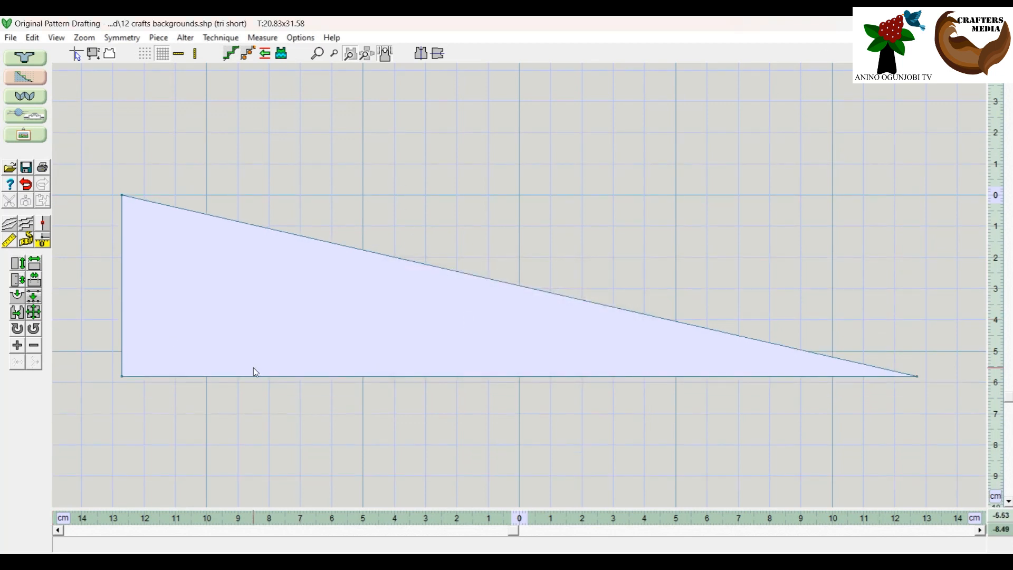
Set the tri short triangle's length back to 7.3 cm
{"action": "left_click", "coordinate": [16, 264]}
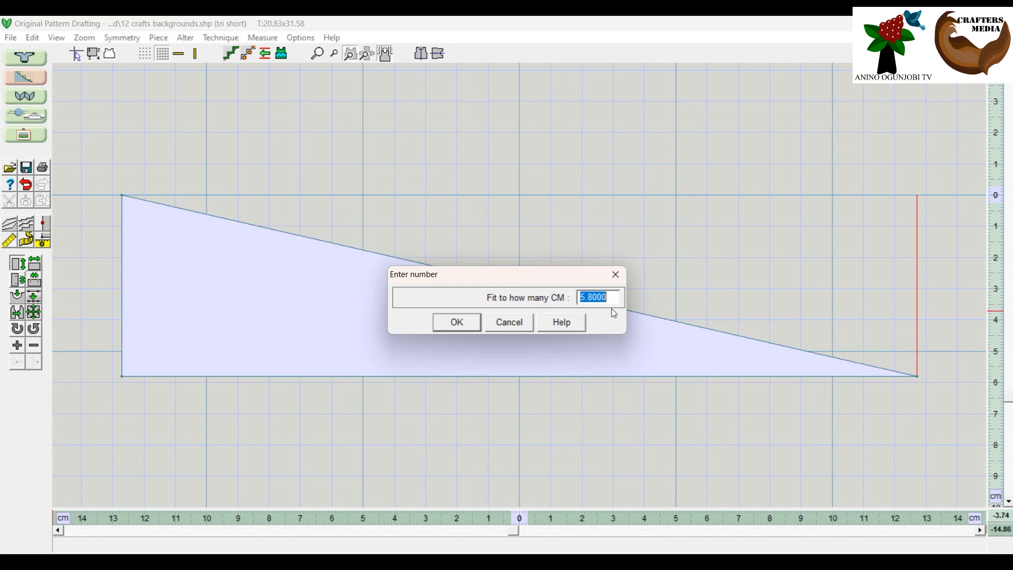
{"action": "key", "text": "BackSpace"}
{"action": "type", "text": "7.3"}
{"action": "left_click", "coordinate": [465, 322]}
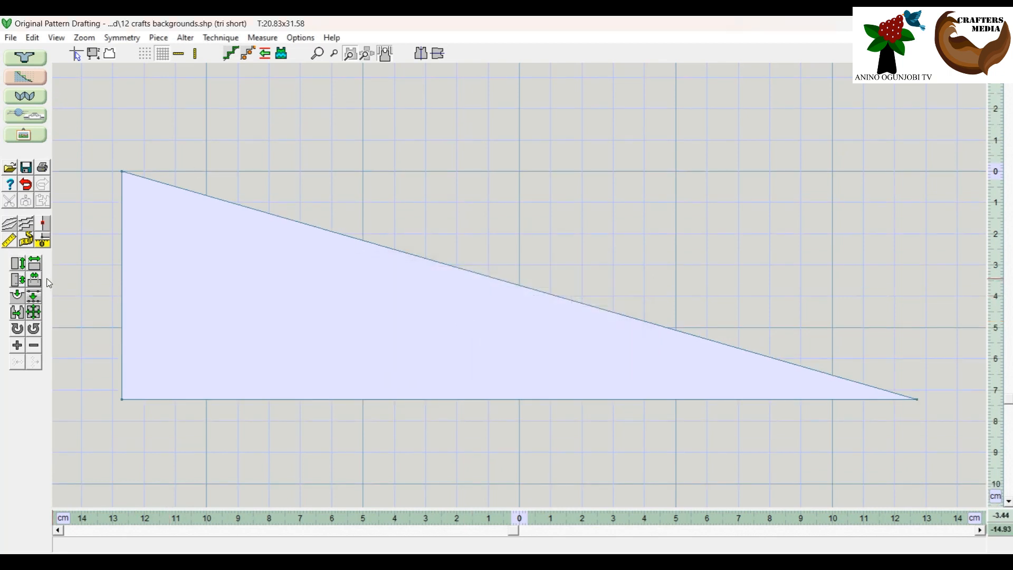
Check the tri short triangle's length again and save the pattern file
{"action": "left_click", "coordinate": [20, 267]}
{"action": "left_click", "coordinate": [616, 274]}
{"action": "left_click", "coordinate": [13, 39]}
{"action": "left_click", "coordinate": [34, 97]}
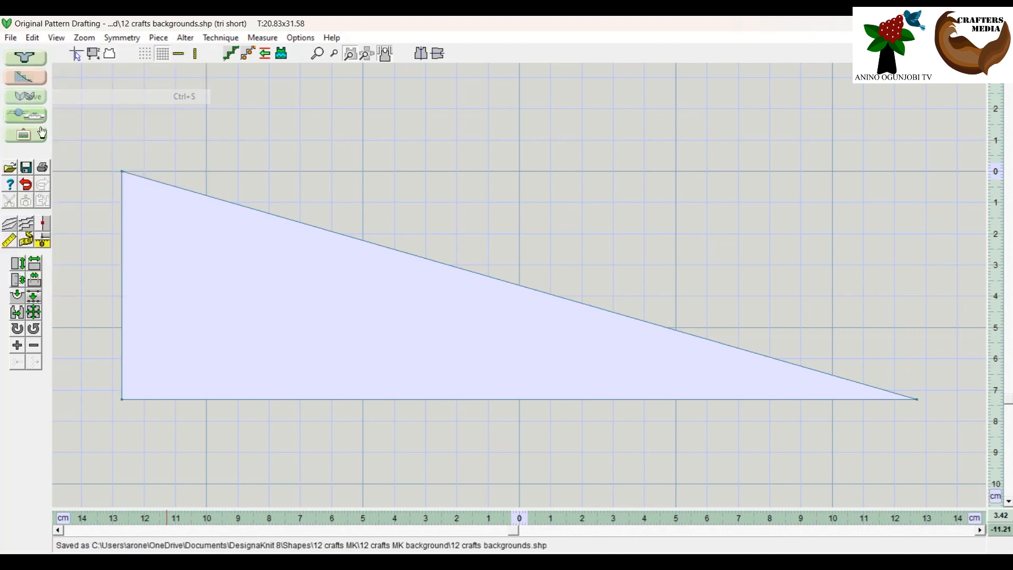
Switch to Interactive Knitting, reload the tri short piece and examine its shaping at the last row
{"action": "left_click", "coordinate": [33, 116]}
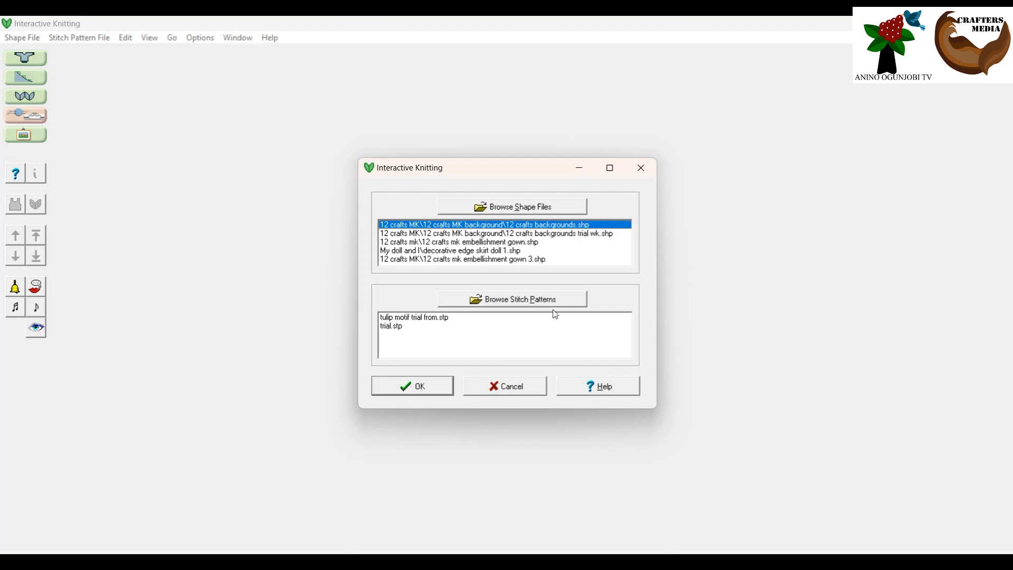
{"action": "left_click", "coordinate": [415, 388]}
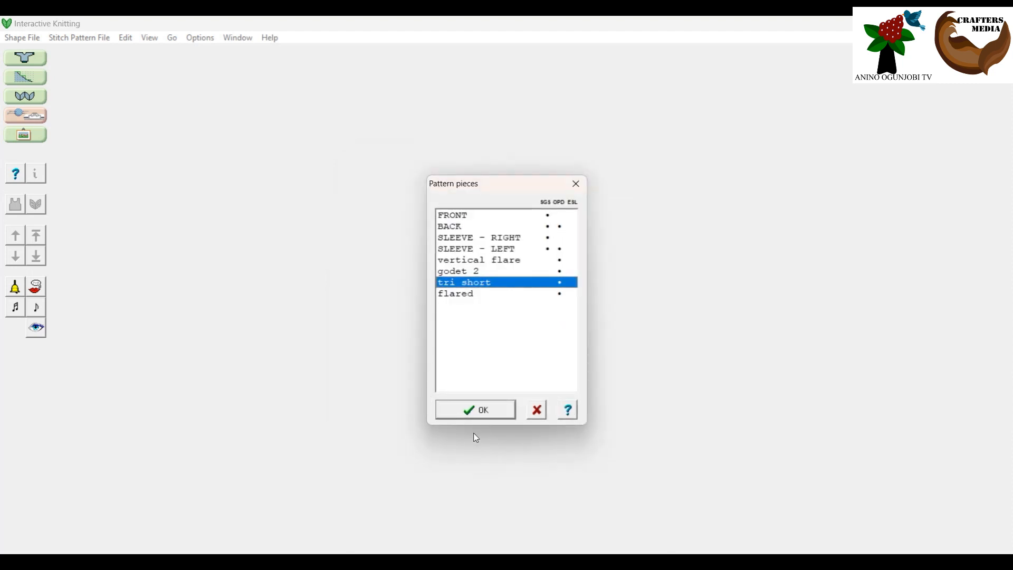
{"action": "left_click", "coordinate": [491, 409]}
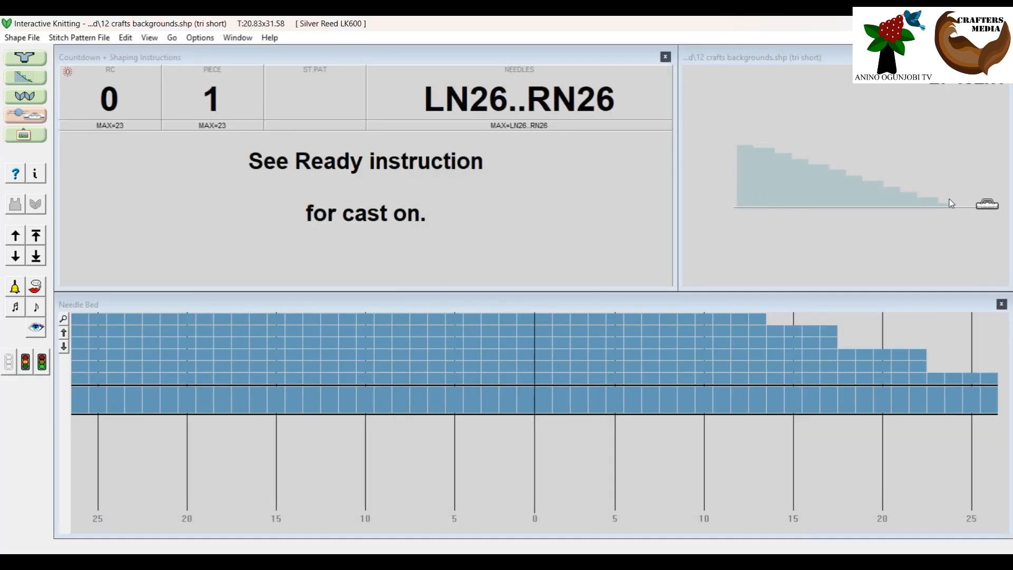
{"action": "left_click", "coordinate": [39, 237]}
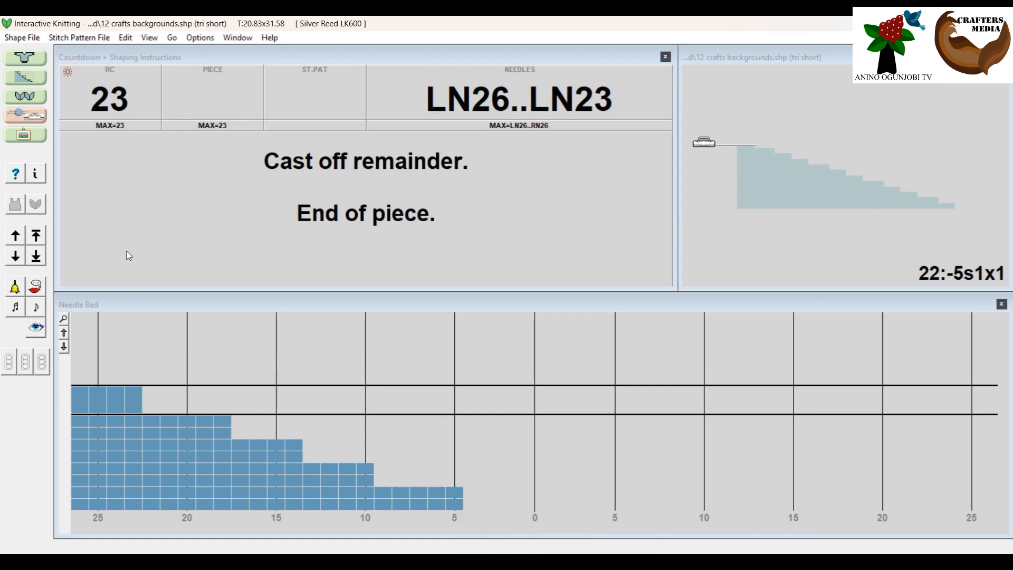
Go back to Original Pattern Drafting and shorten the tri short triangle to a length of 5.8 cm
{"action": "left_click", "coordinate": [22, 79]}
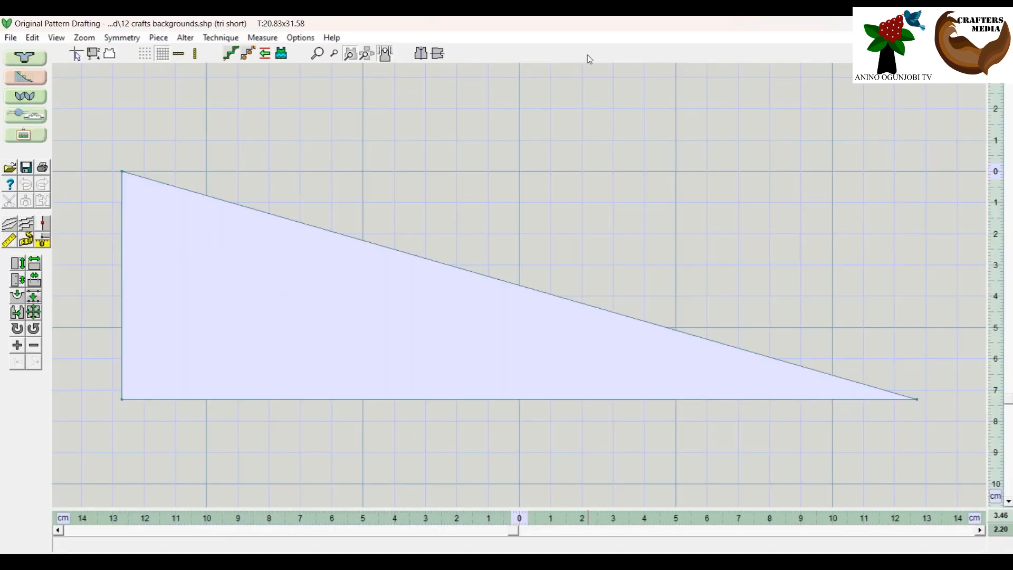
{"action": "left_click", "coordinate": [23, 266]}
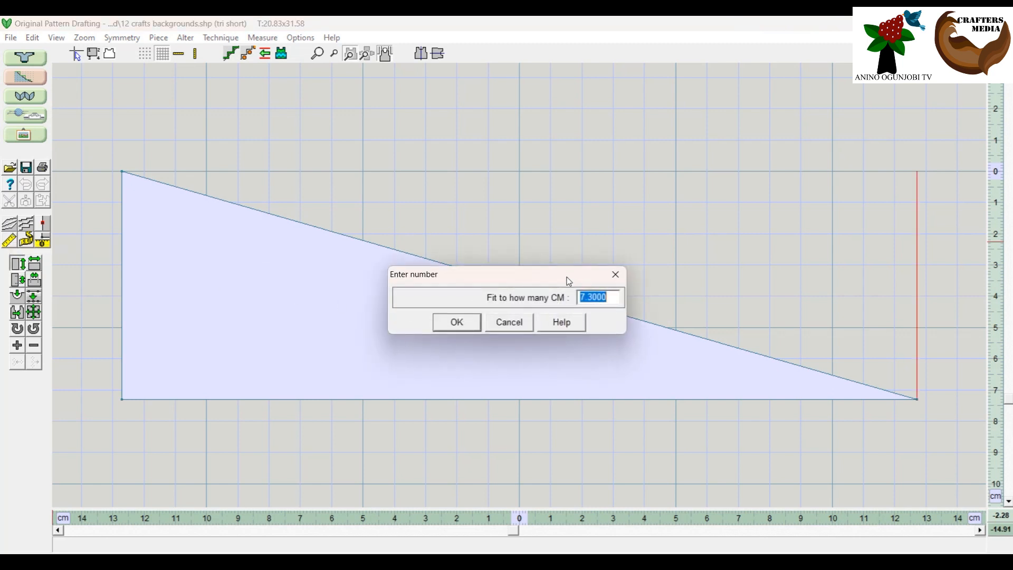
{"action": "type", "text": "5.8"}
{"action": "left_click", "coordinate": [477, 319]}
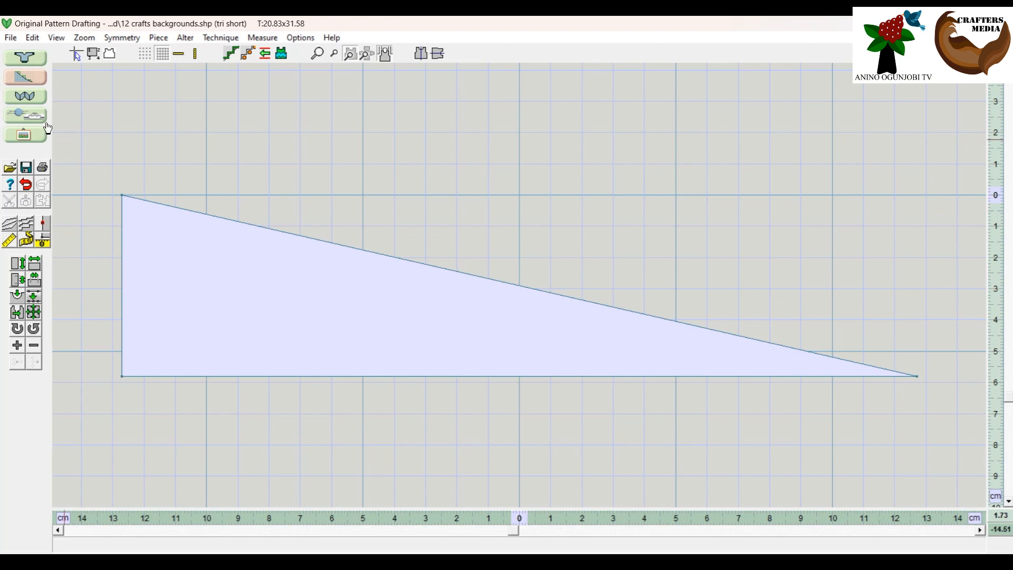
Save the pattern file and check the tri short triangle's length
{"action": "left_click", "coordinate": [11, 38]}
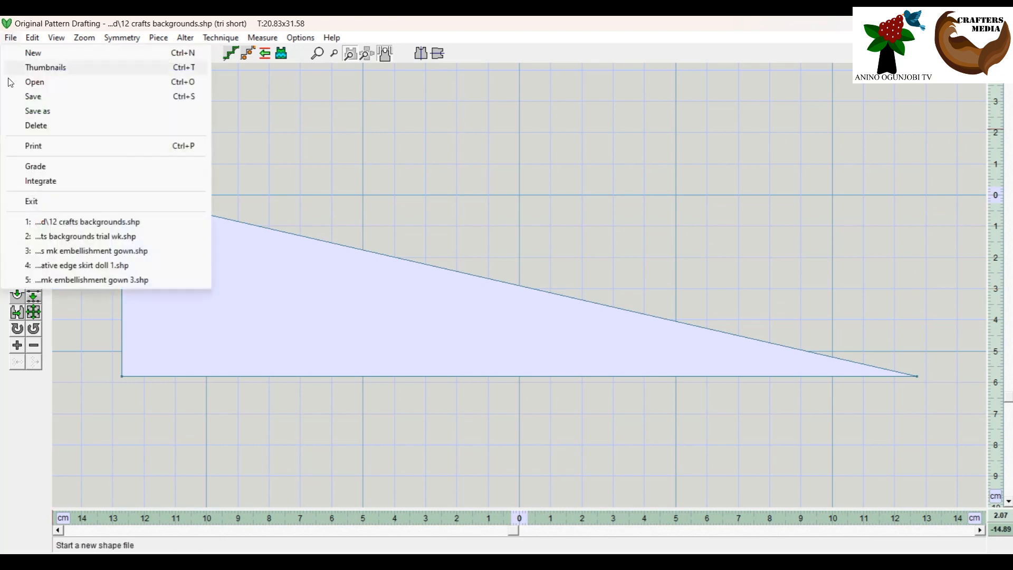
{"action": "left_click", "coordinate": [46, 96]}
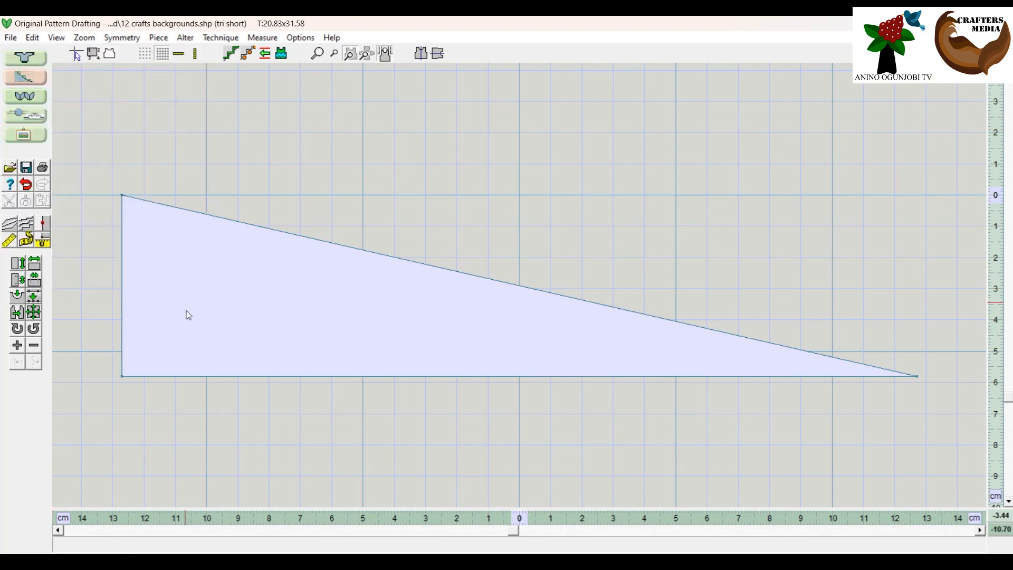
{"action": "left_click", "coordinate": [18, 262]}
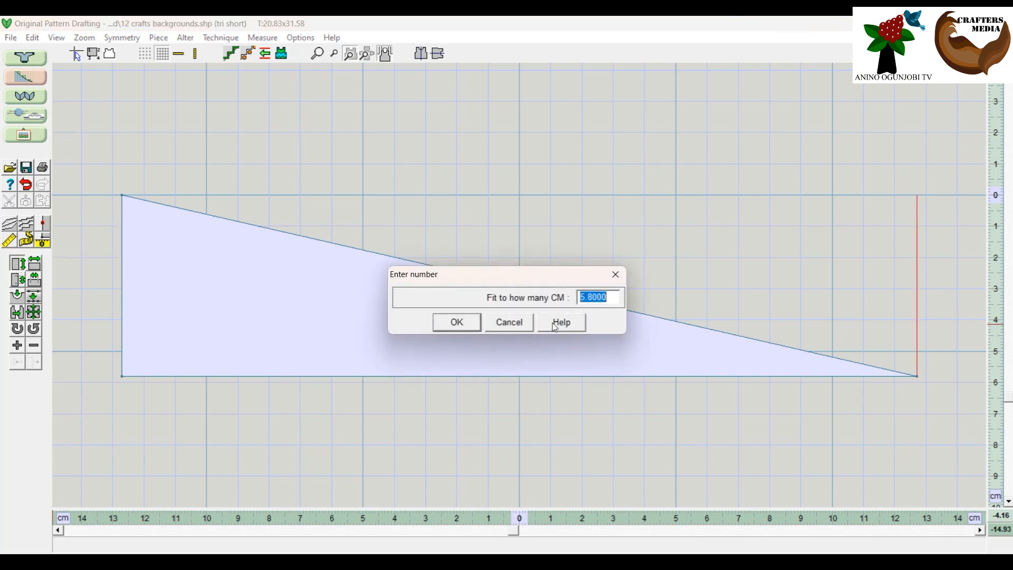
{"action": "left_click", "coordinate": [615, 274]}
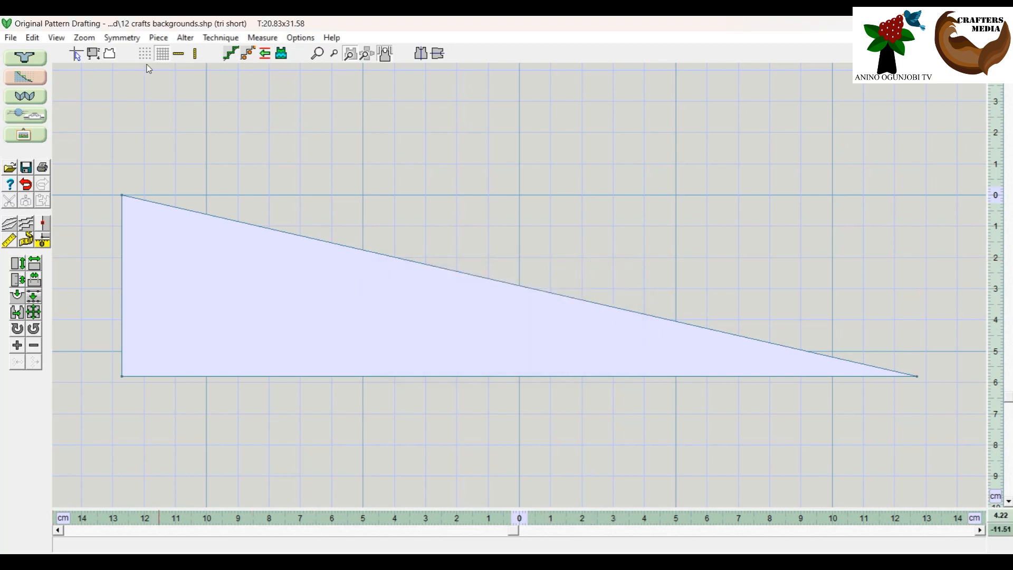
Switch to Interactive Knitting, reload the tri short piece from 12 crafts backgrounds.shp and examine its shaping at the last row
{"action": "left_click", "coordinate": [37, 119]}
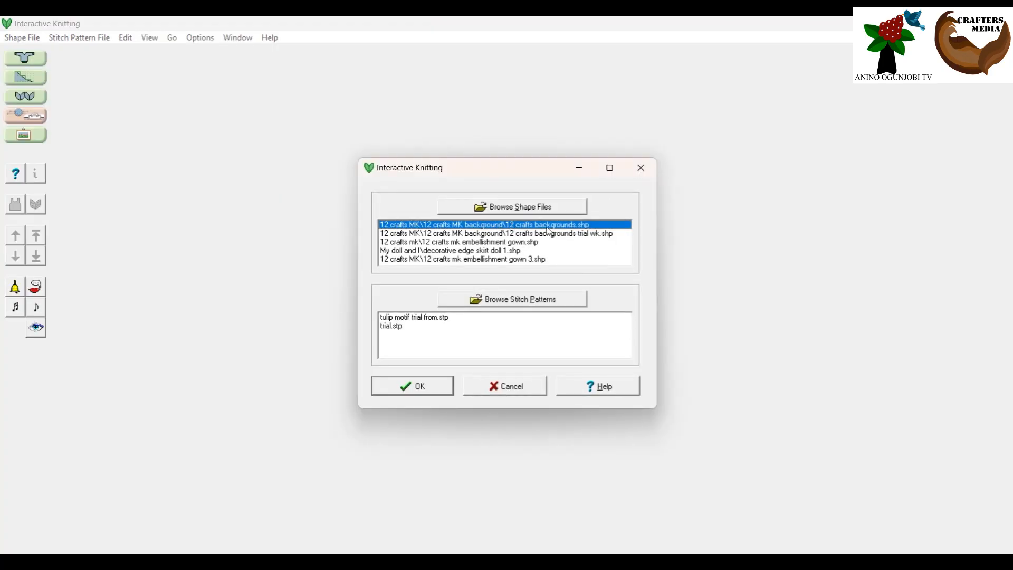
{"action": "left_click", "coordinate": [413, 388]}
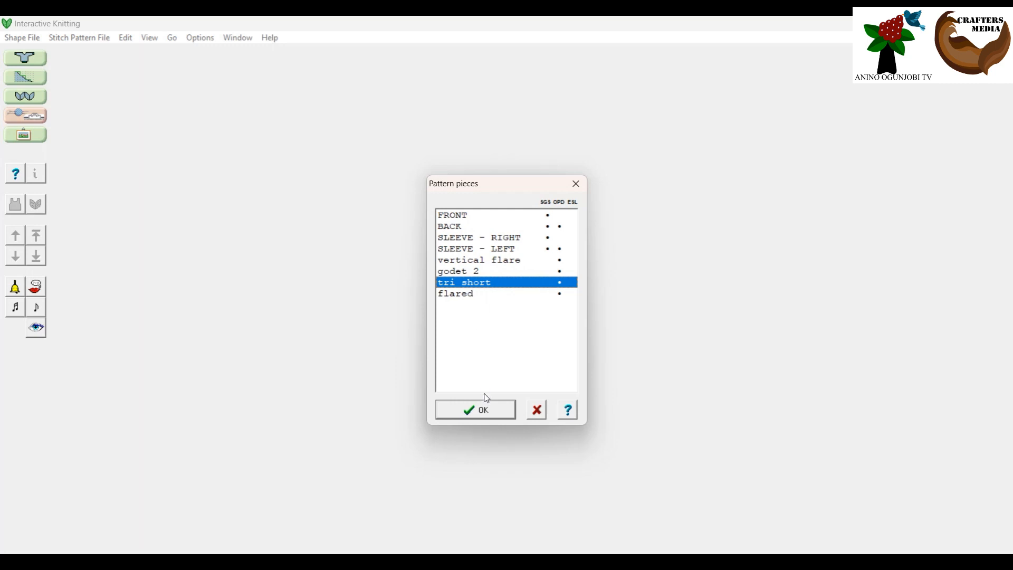
{"action": "left_click", "coordinate": [492, 415]}
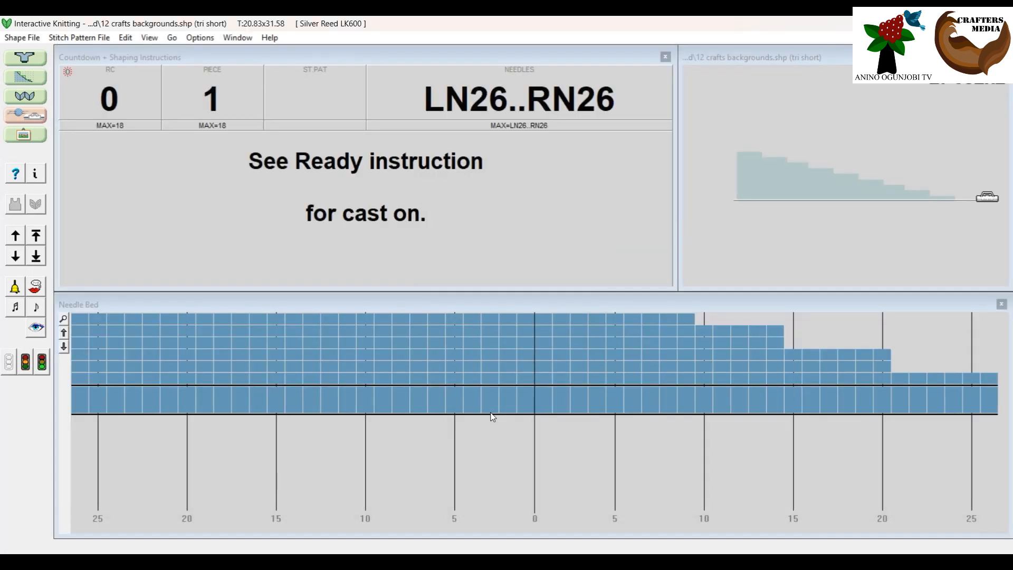
{"action": "left_click", "coordinate": [38, 240]}
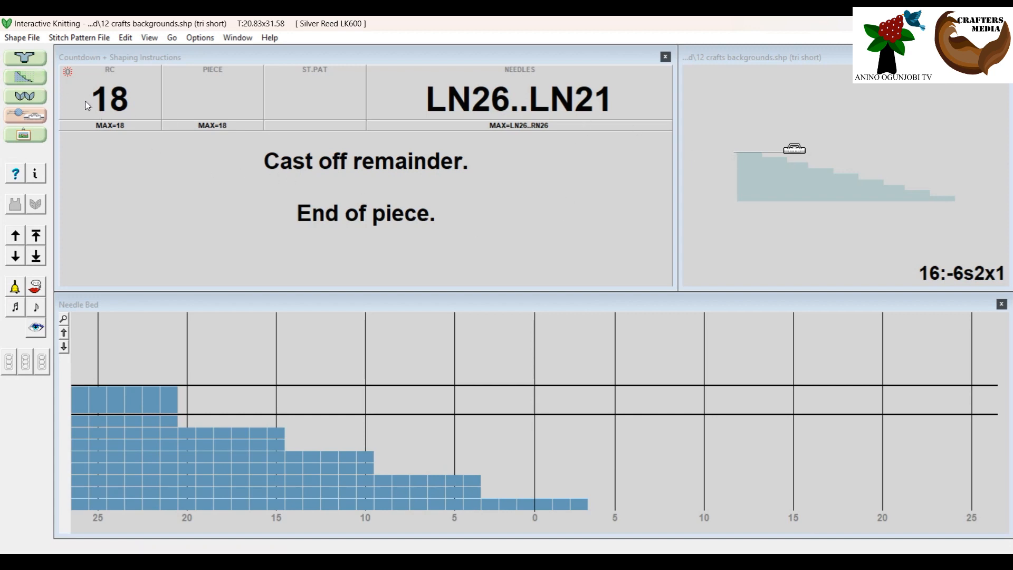
Return to Original Pattern Drafting and place the tri short triangle across the lower part of the upright flared block, aligned with its side edges
{"action": "left_click", "coordinate": [25, 79]}
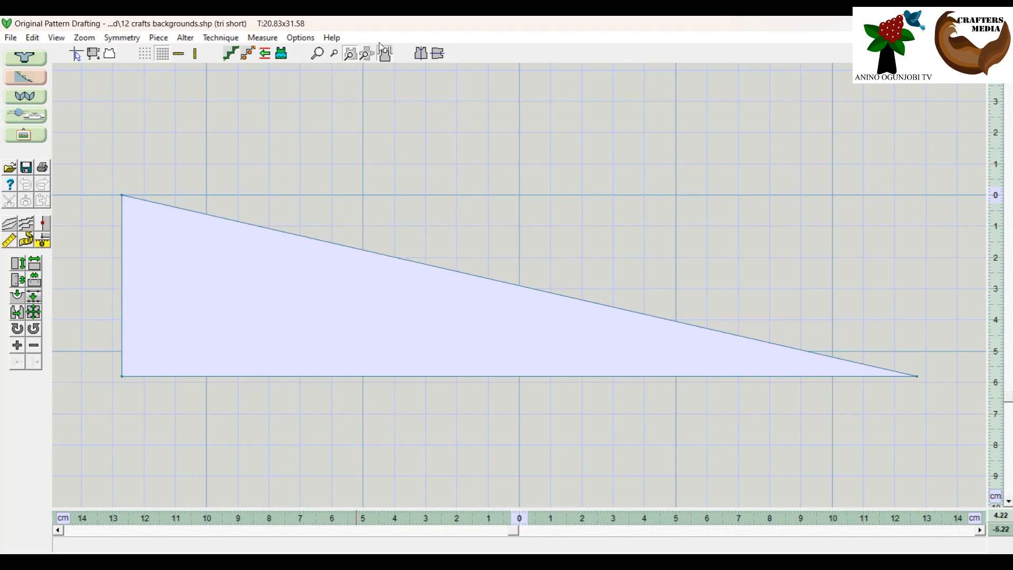
{"action": "left_click", "coordinate": [367, 52]}
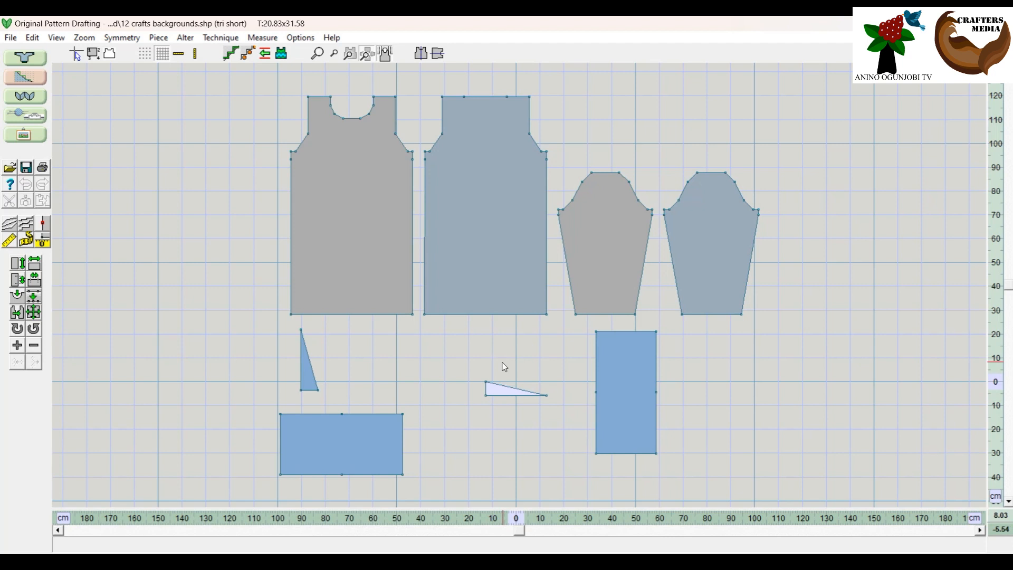
{"action": "left_click_drag", "start_coordinate": [508, 394], "coordinate": [613, 442]}
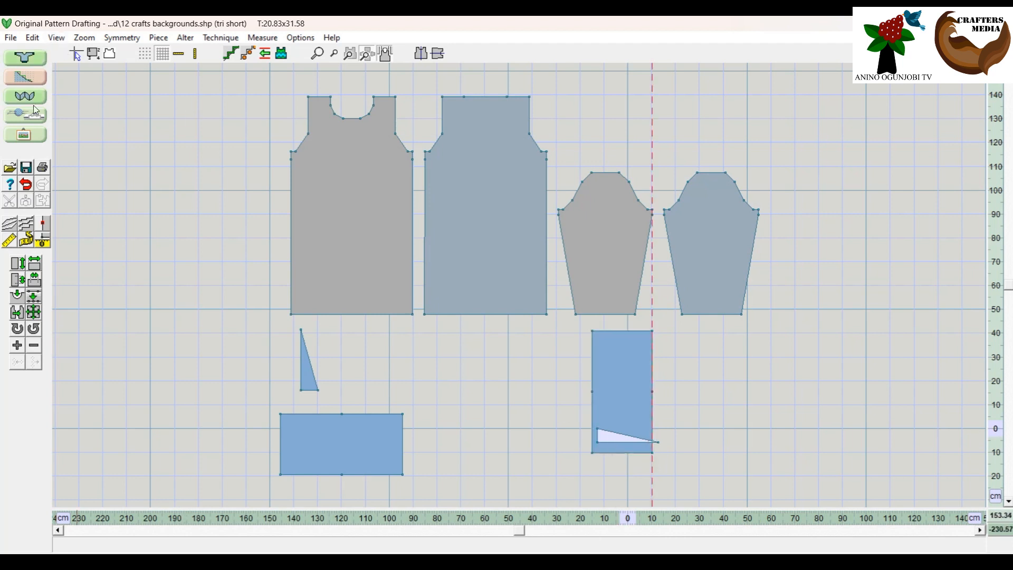
{"action": "left_click", "coordinate": [26, 184]}
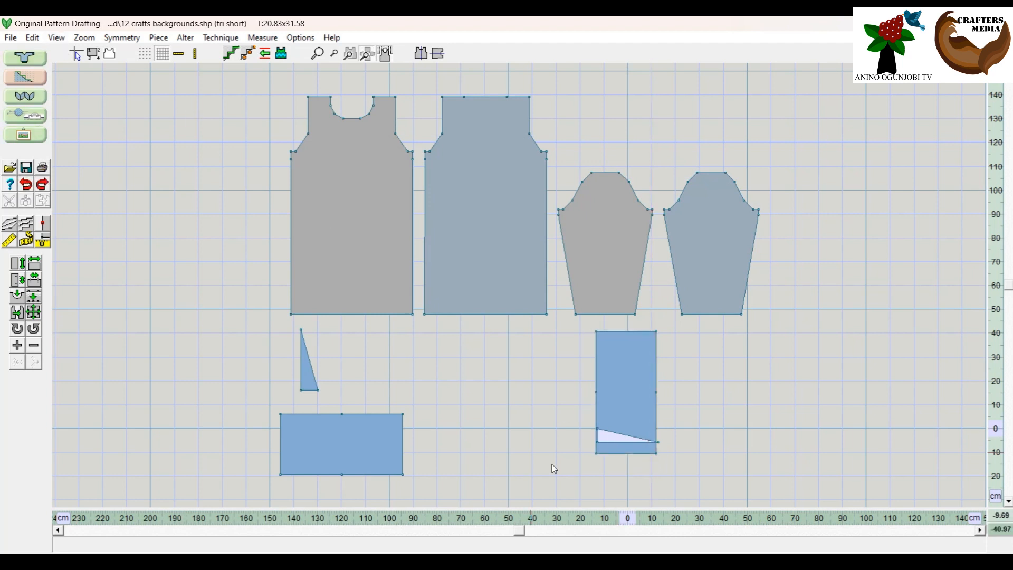
{"action": "left_click", "coordinate": [607, 439]}
{"action": "left_click_drag", "start_coordinate": [613, 440], "coordinate": [611, 441]}
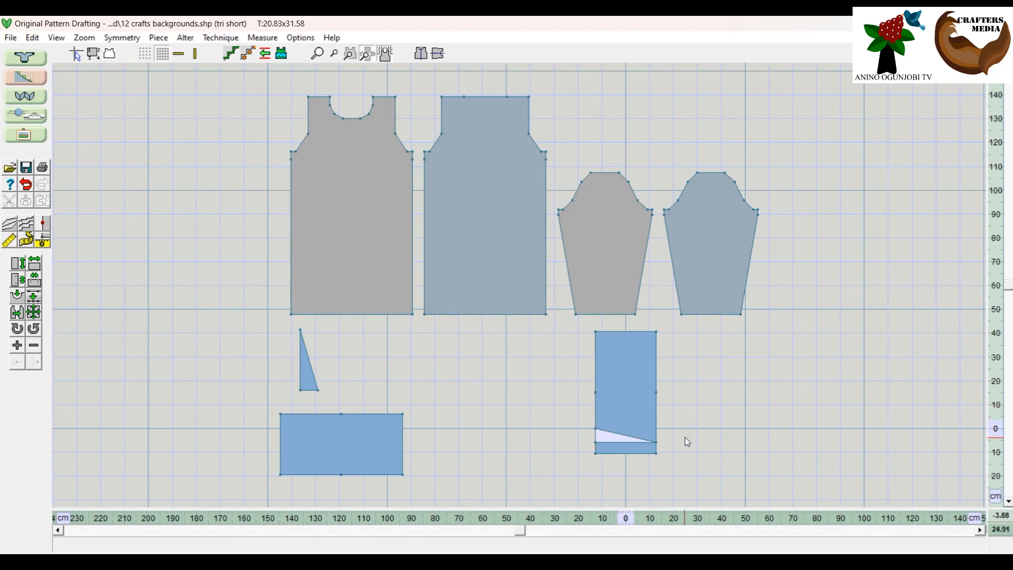
{"action": "left_click", "coordinate": [352, 56]}
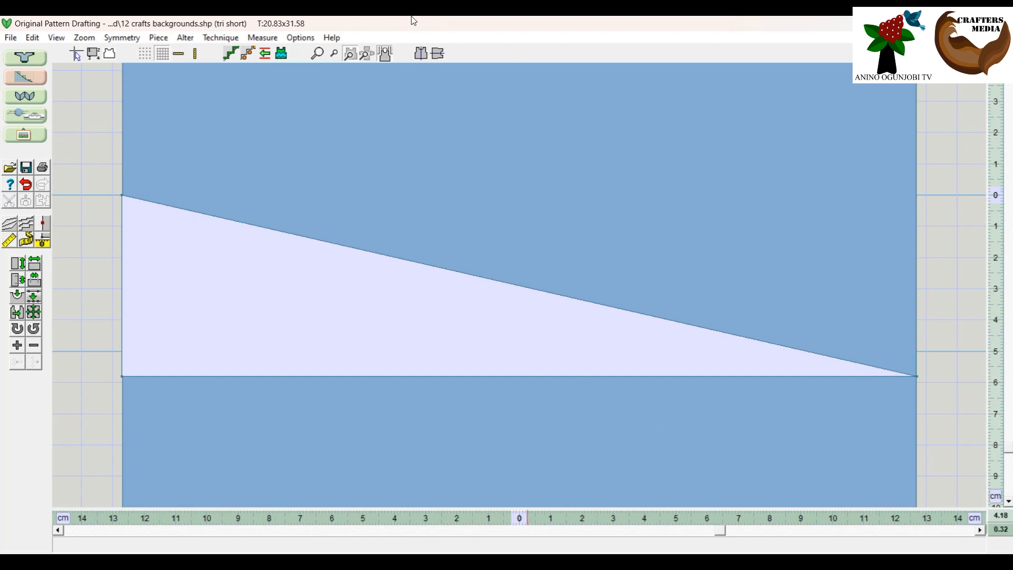
{"action": "left_click", "coordinate": [367, 54]}
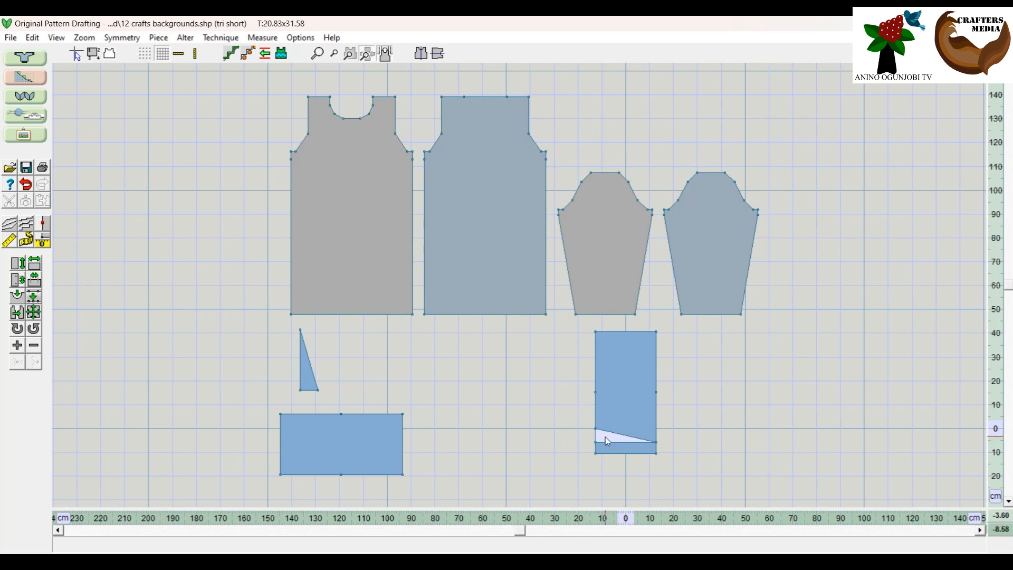
Move the tri short triangle off the flared block and set its length to 7.3 cm
{"action": "left_click_drag", "start_coordinate": [605, 436], "coordinate": [513, 409]}
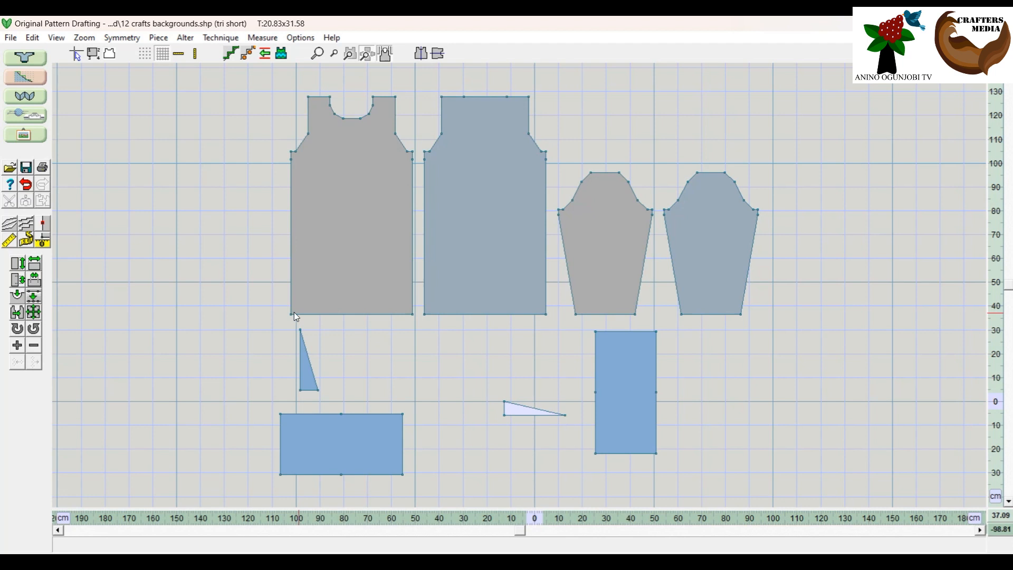
{"action": "left_click", "coordinate": [32, 276]}
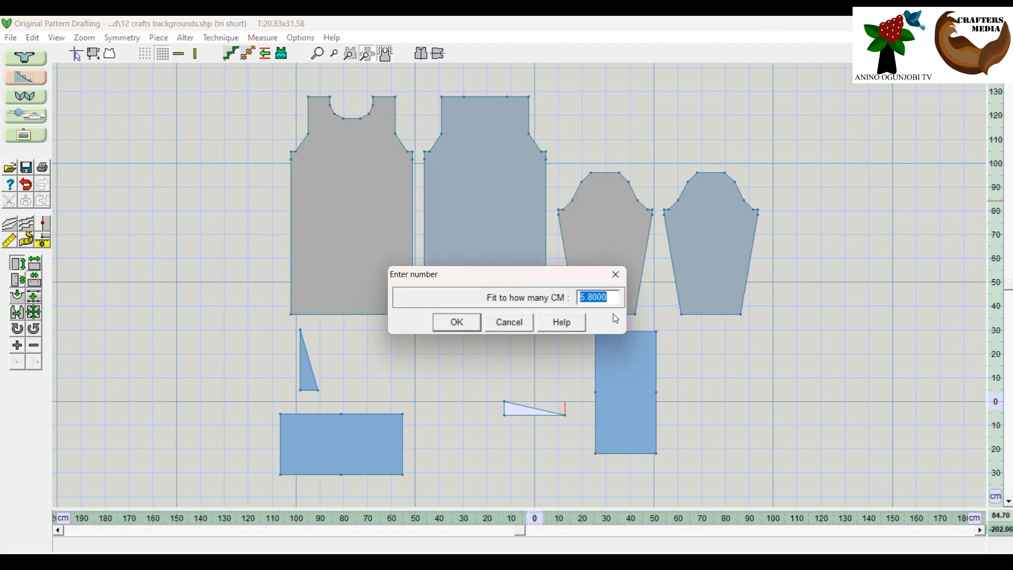
{"action": "type", "text": "7.3"}
{"action": "left_click", "coordinate": [475, 320]}
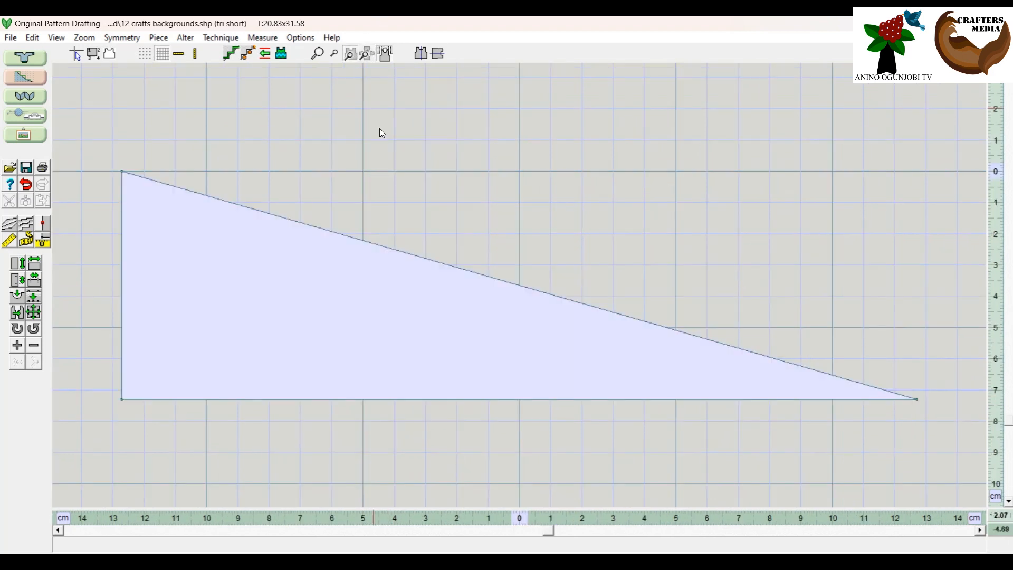
Try lowering the triangle's upper corner point so its vertical side is about 6.2 cm long, and undo the move
{"action": "left_click", "coordinate": [367, 54]}
{"action": "left_click", "coordinate": [122, 172]}
{"action": "left_click_drag", "start_coordinate": [122, 205], "coordinate": [122, 205]}
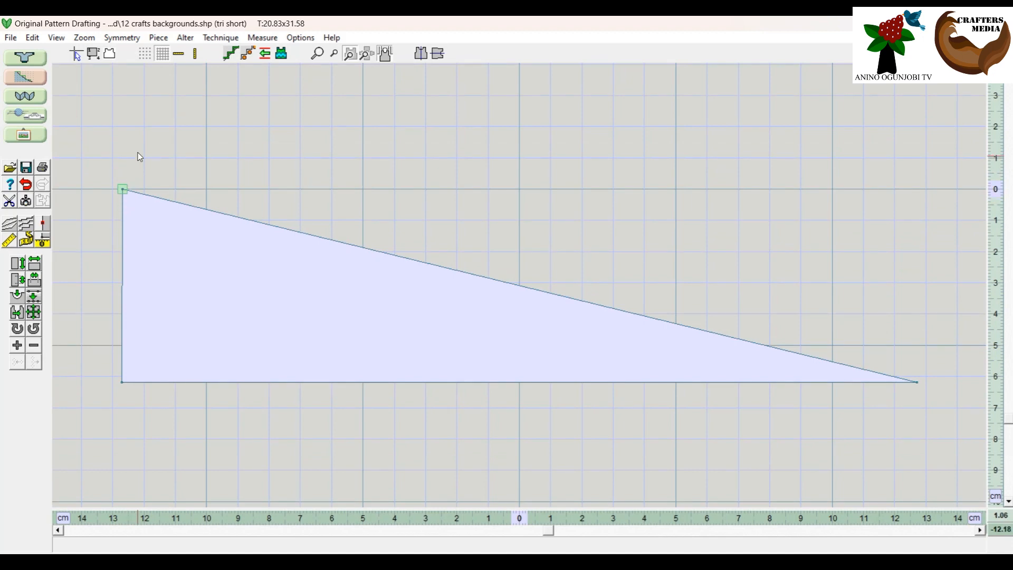
{"action": "left_click", "coordinate": [25, 186]}
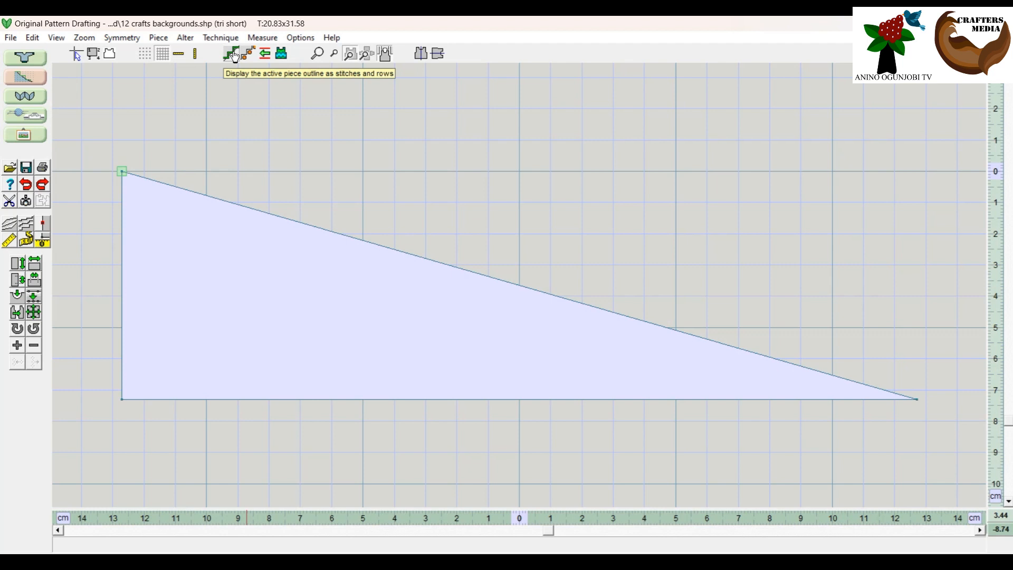
Open the units of measurement settings, choose Stitches and Rows, and dismiss the dialog without applying the choice
{"action": "left_click", "coordinate": [301, 38]}
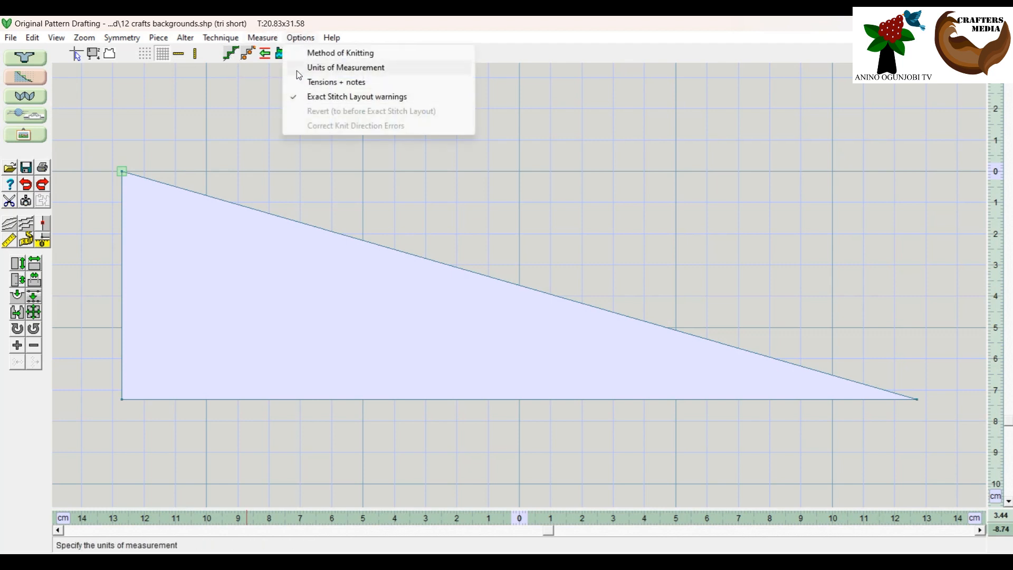
{"action": "mouse_move", "coordinate": [274, 45]}
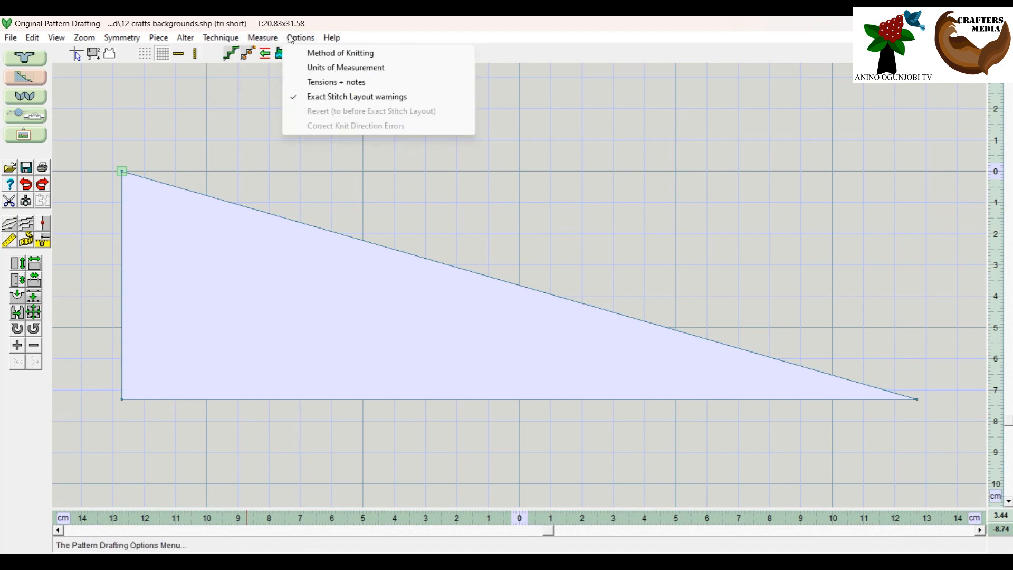
{"action": "left_click", "coordinate": [327, 69]}
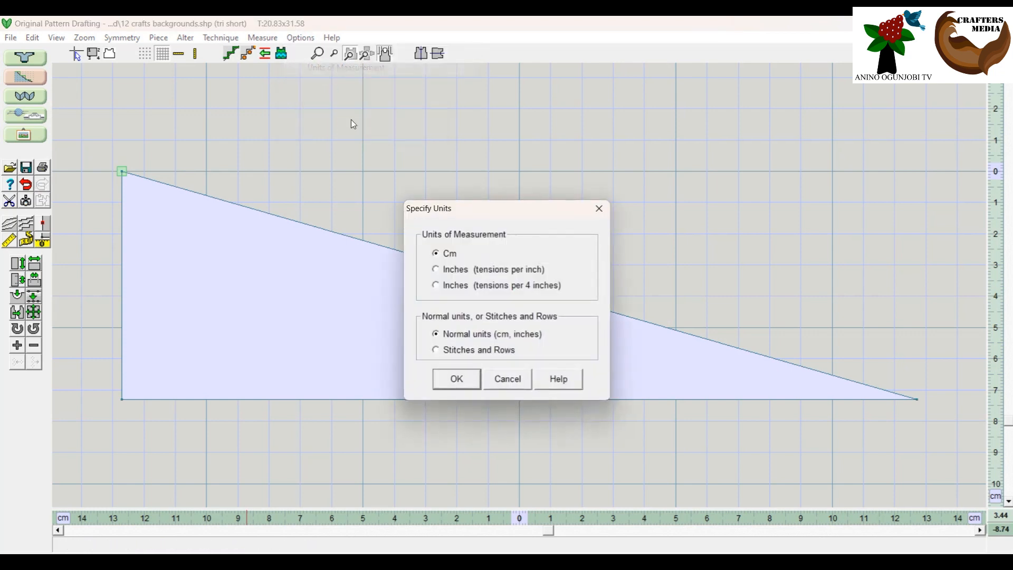
{"action": "left_click", "coordinate": [436, 350]}
{"action": "left_click", "coordinate": [600, 214]}
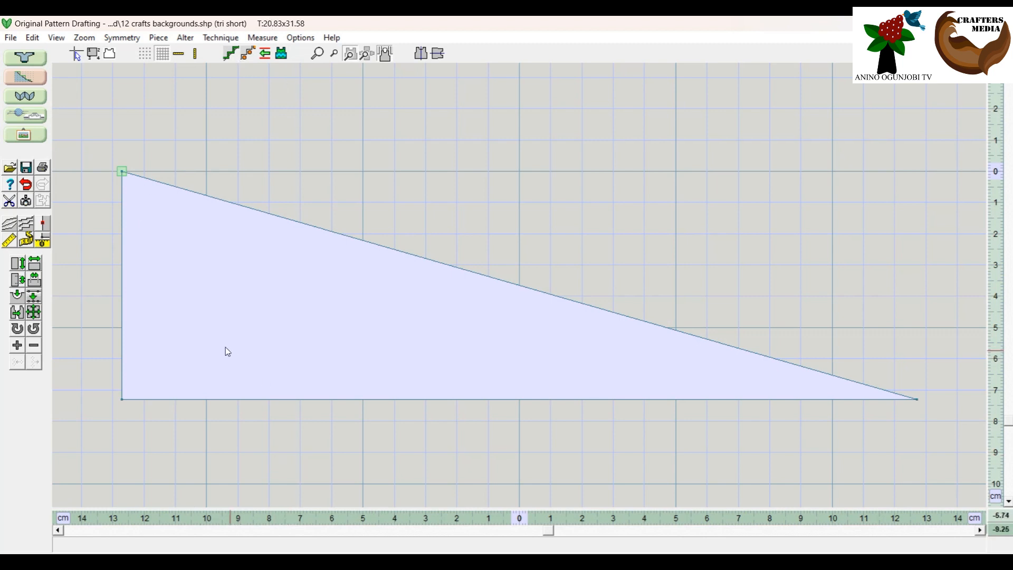
Switch to Interactive Knitting and load the tri short piece from 12 crafts backgrounds.shp
{"action": "left_click", "coordinate": [365, 58]}
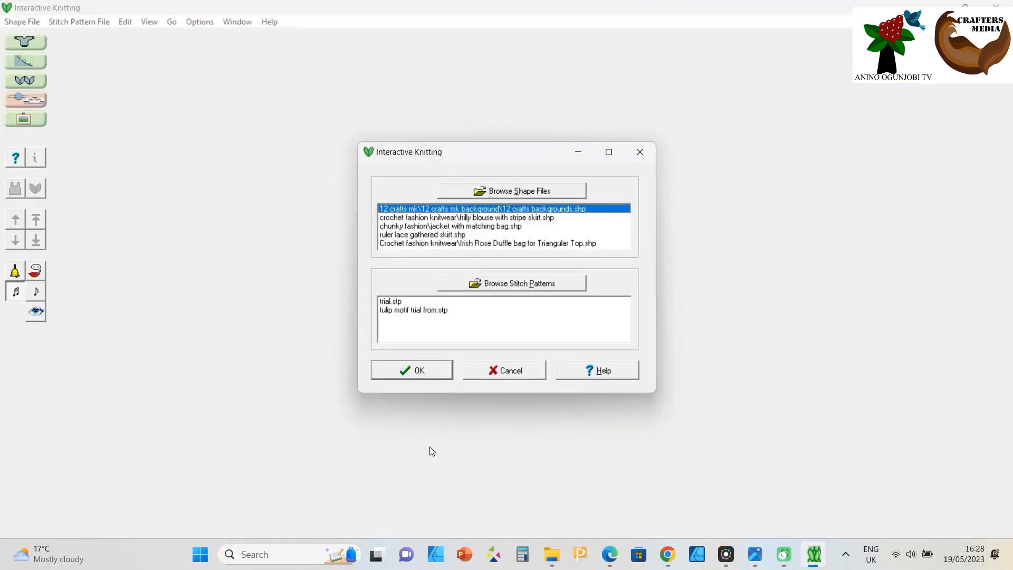
{"action": "left_click", "coordinate": [427, 363]}
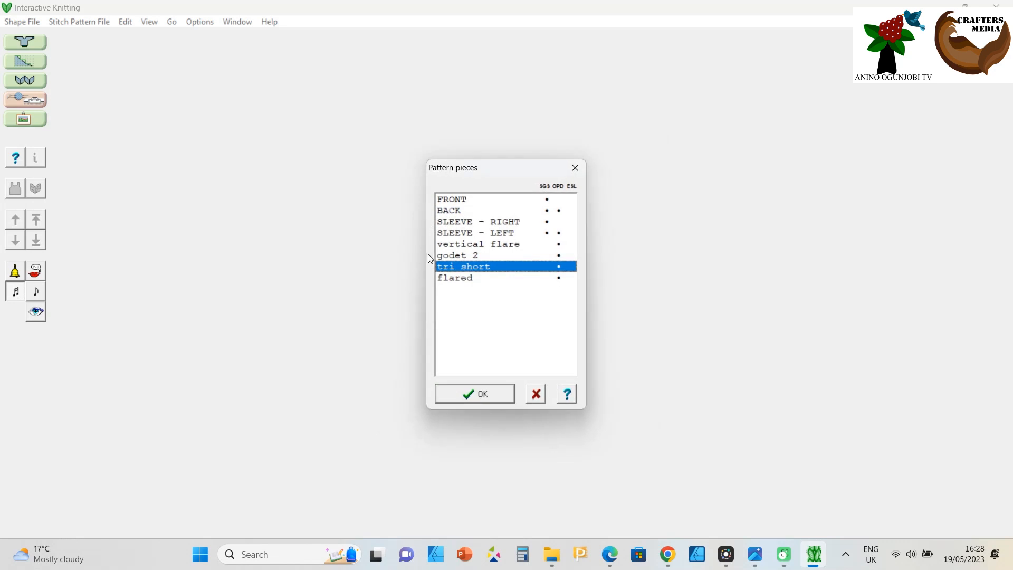
{"action": "left_click", "coordinate": [471, 399]}
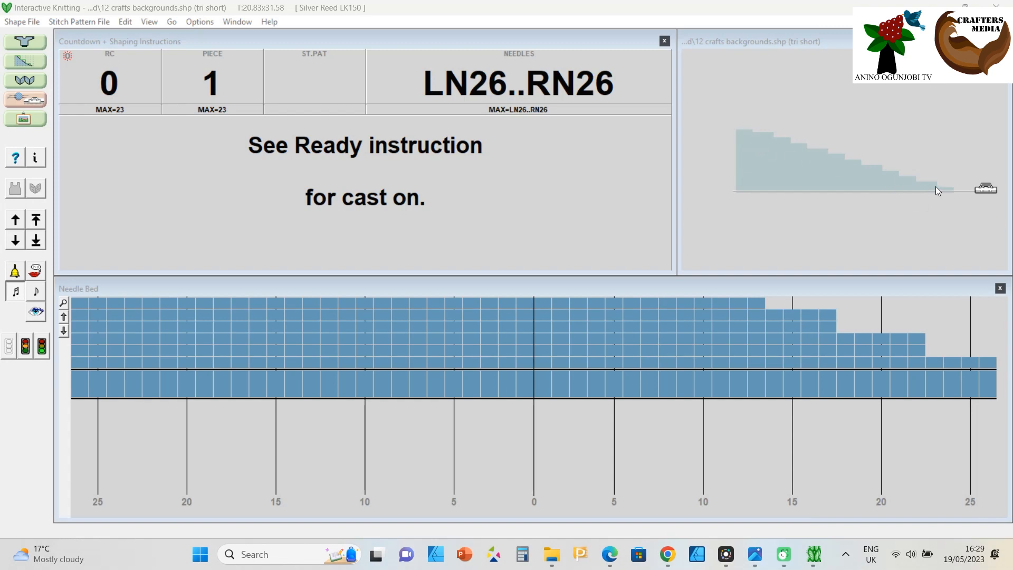
Step through the tri short piece's carriage passes up to row 15 and examine the stitch decreases
{"action": "left_click", "coordinate": [15, 222]}
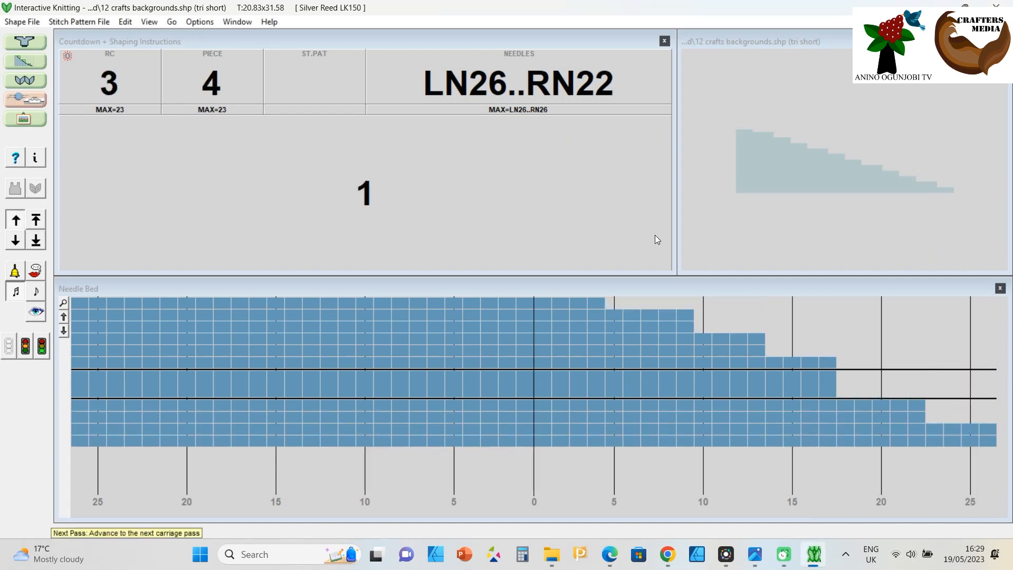
{"action": "left_click", "coordinate": [759, 155]}
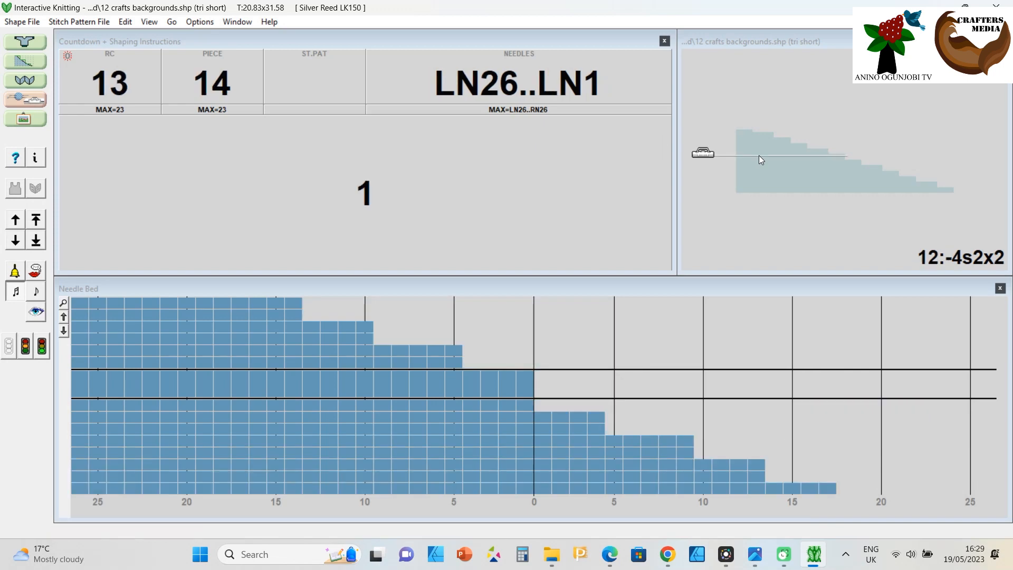
{"action": "left_click", "coordinate": [23, 222]}
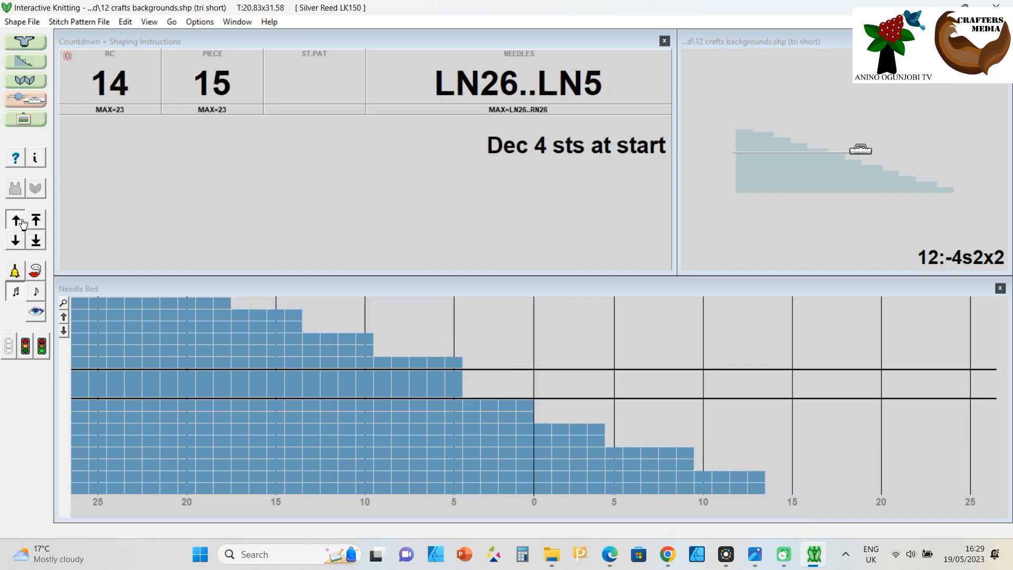
{"action": "left_click", "coordinate": [23, 222]}
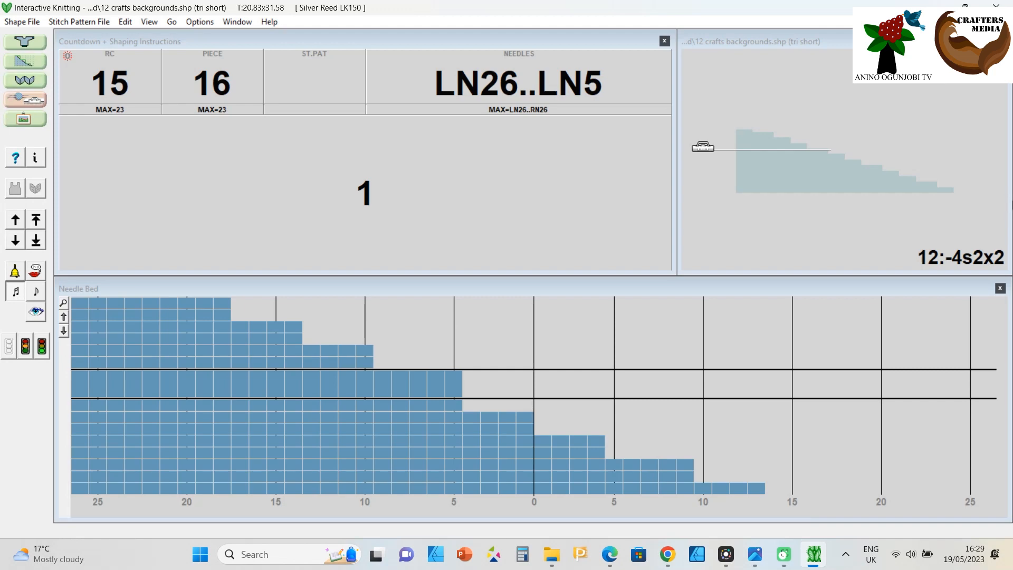
Go back to Original Pattern Drafting and examine the tri short triangle's position on the upright flared block
{"action": "left_click", "coordinate": [32, 62]}
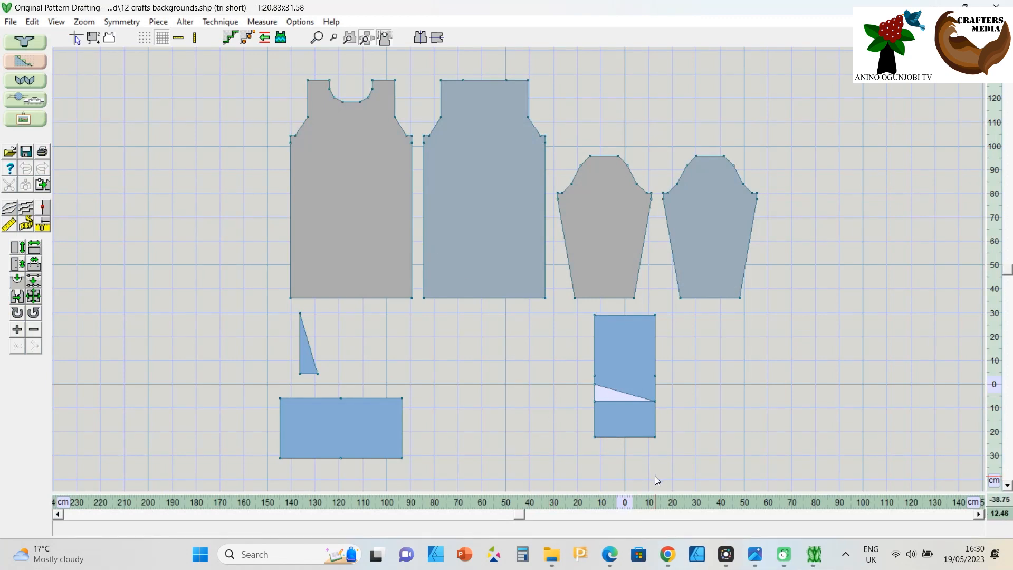
{"action": "scroll", "coordinate": [600, 469], "scroll_direction": "up", "scroll_amount": 5}
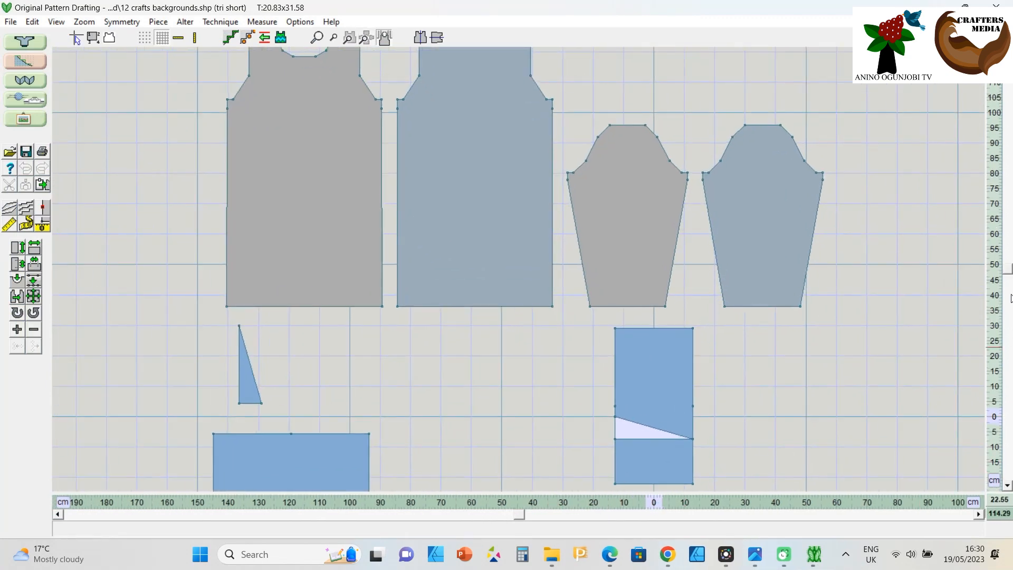
{"action": "scroll", "coordinate": [766, 403], "scroll_direction": "down", "scroll_amount": 5}
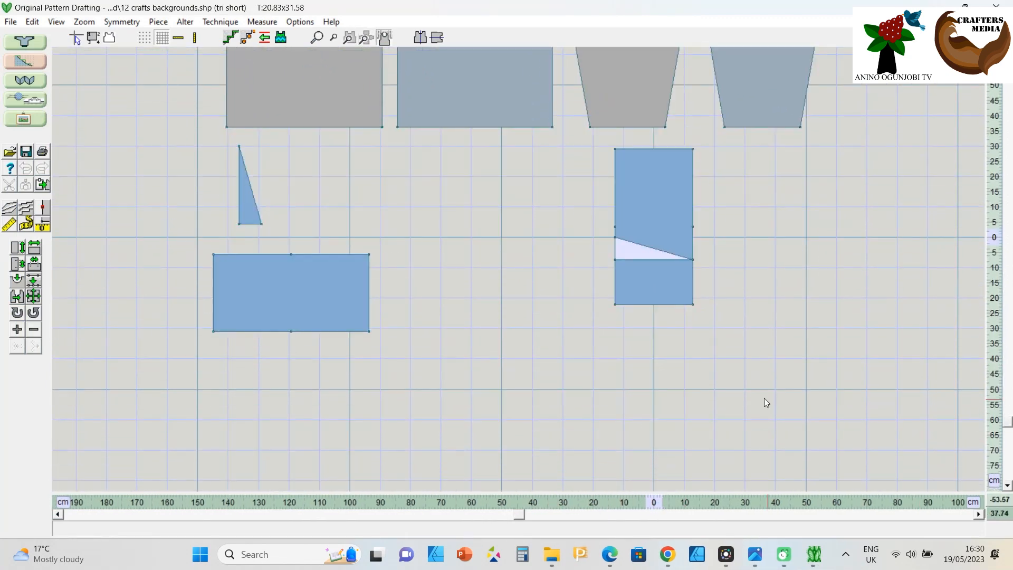
{"action": "scroll", "coordinate": [726, 354], "scroll_direction": "up", "scroll_amount": 8}
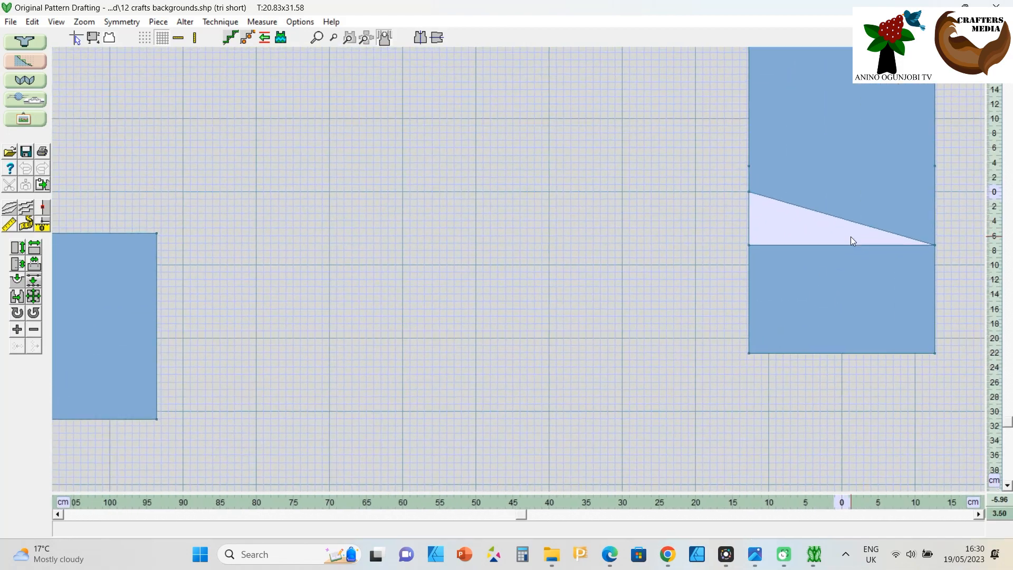
Move the tri short triangle off the upright flared block into the empty area beside it
{"action": "scroll", "coordinate": [849, 236], "scroll_direction": "up", "scroll_amount": 1}
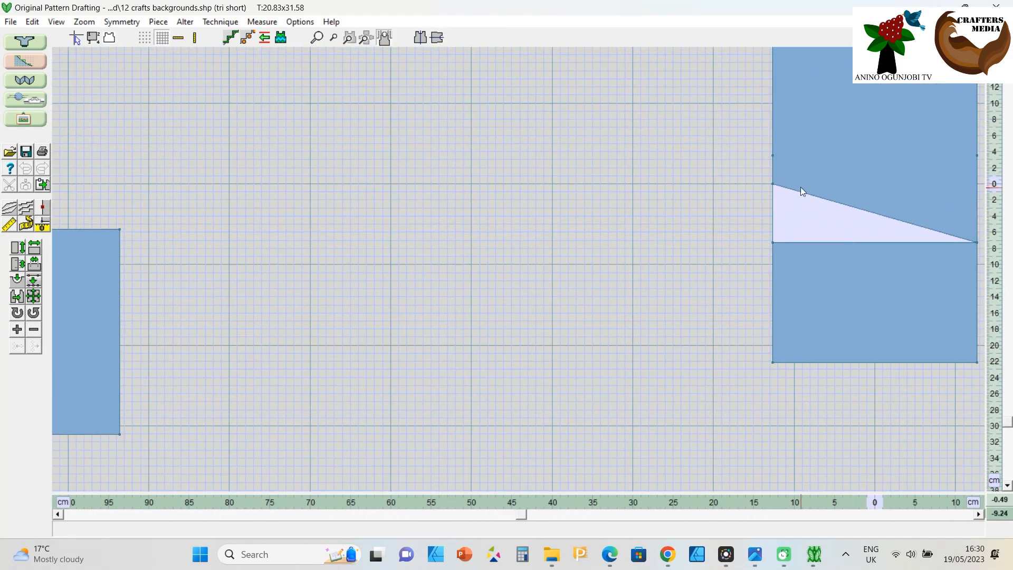
{"action": "left_click_drag", "start_coordinate": [872, 218], "coordinate": [534, 227]}
{"action": "scroll", "coordinate": [559, 245], "scroll_direction": "up", "scroll_amount": 5}
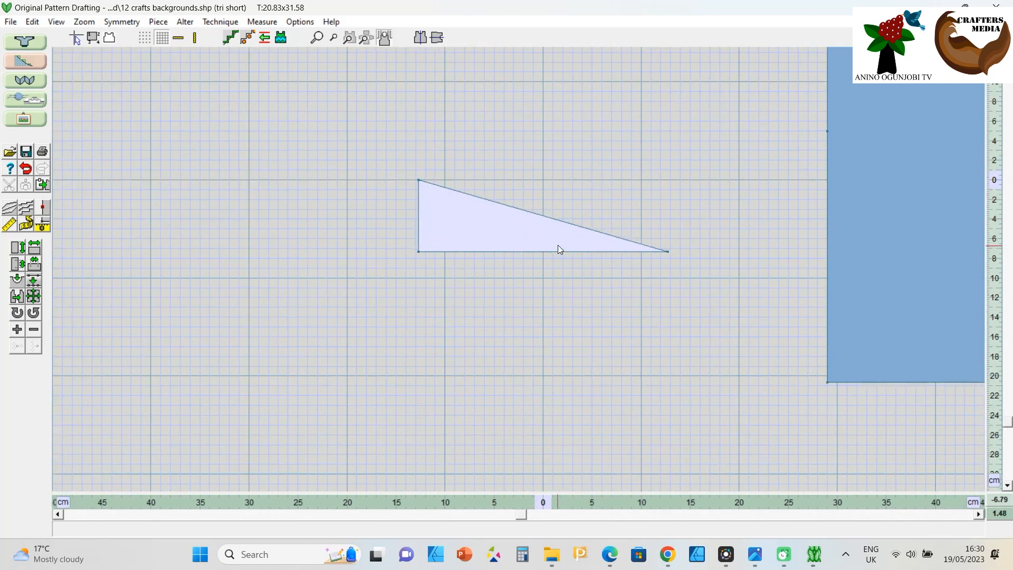
Lower the triangle's upper corner by about 1 cm, making its vertical side about 6.3 cm tall
{"action": "scroll", "coordinate": [580, 211], "scroll_direction": "up", "scroll_amount": 2}
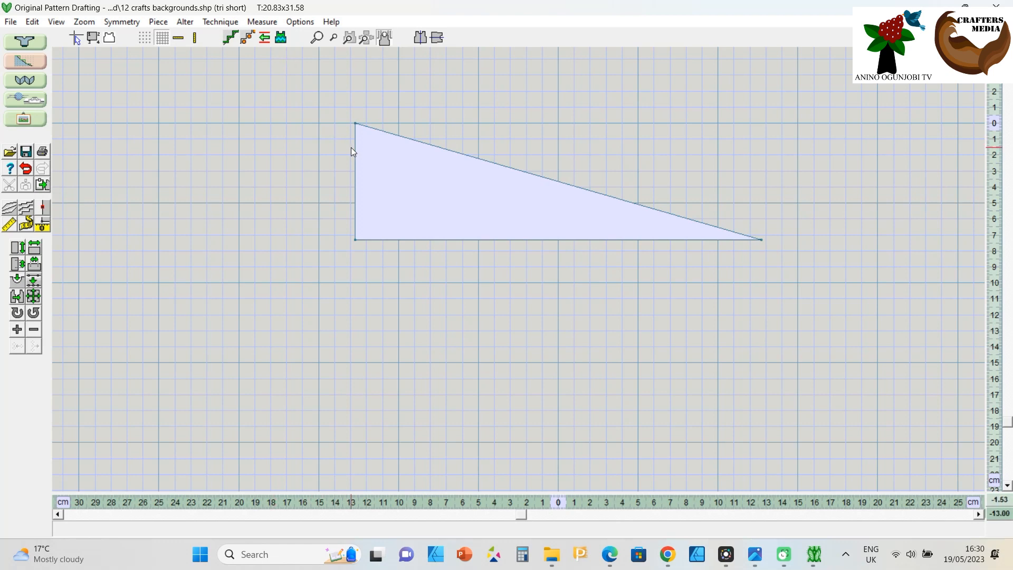
{"action": "scroll", "coordinate": [359, 132], "scroll_direction": "up", "scroll_amount": 2}
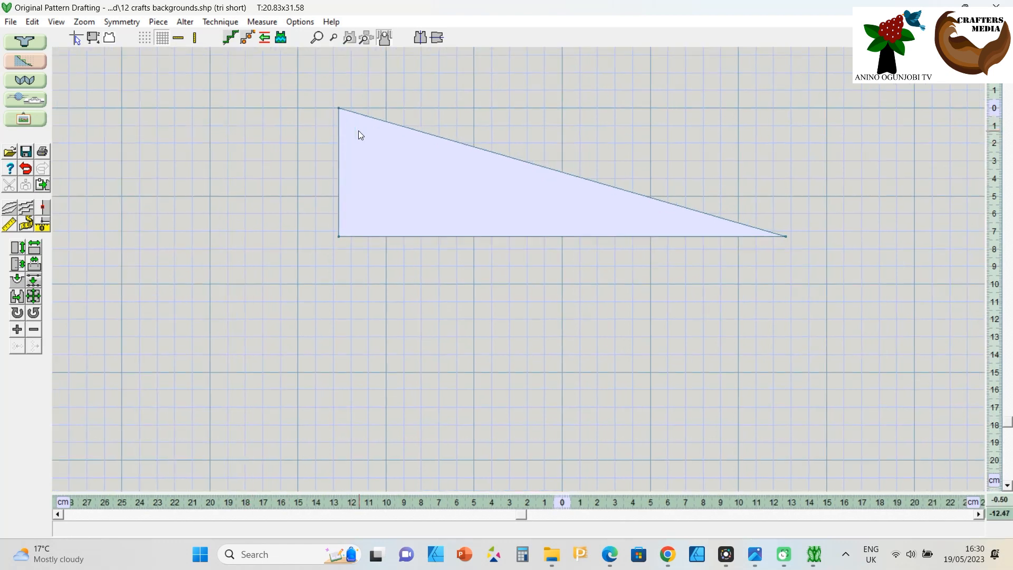
{"action": "scroll", "coordinate": [359, 131], "scroll_direction": "up", "scroll_amount": 2}
{"action": "left_click", "coordinate": [289, 64]}
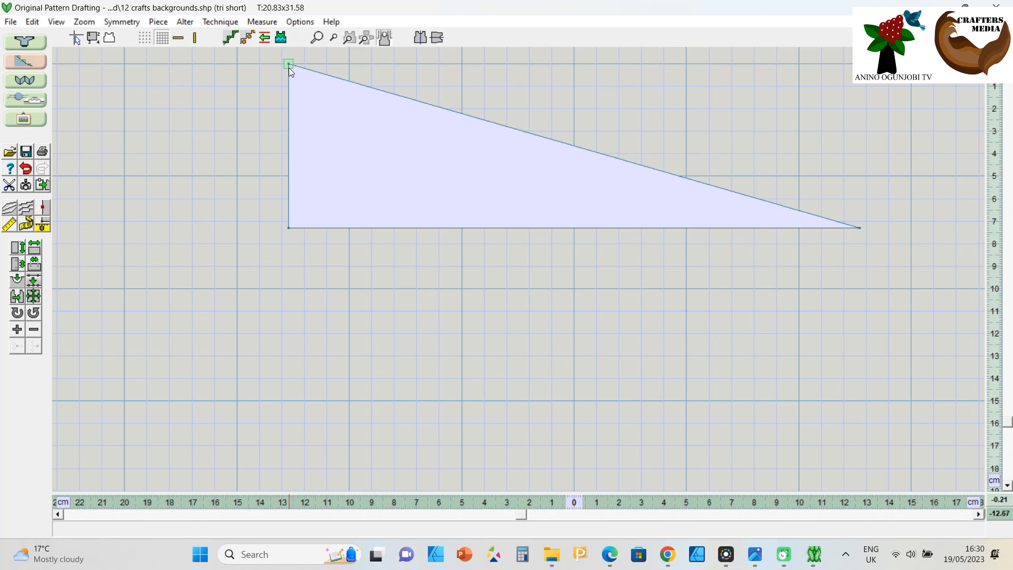
{"action": "left_click_drag", "start_coordinate": [289, 64], "coordinate": [289, 86]}
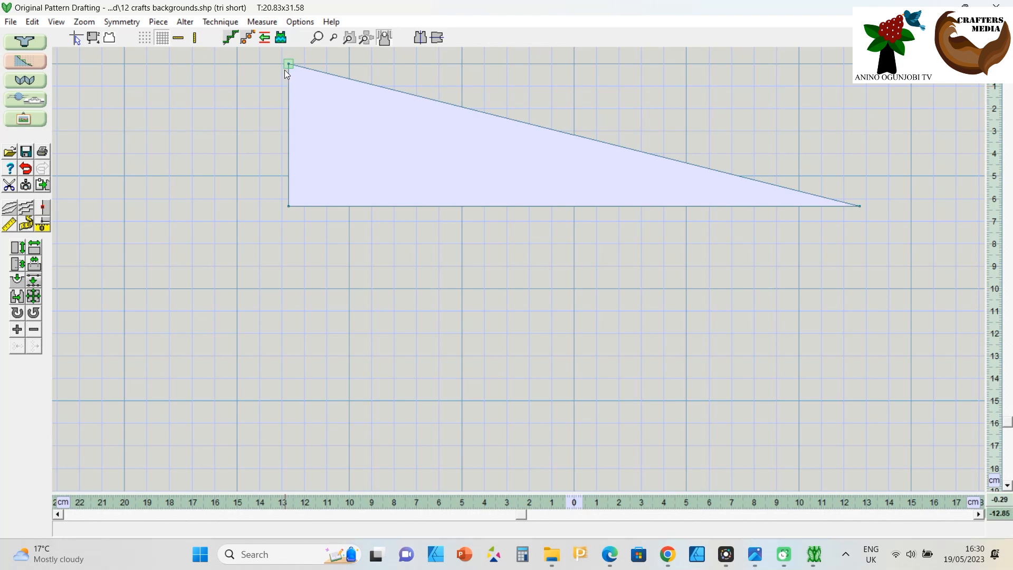
Check the triangle's corner coordinates in the piece's coordinate table, close it unchanged and save the shape file
{"action": "left_click", "coordinate": [10, 21]}
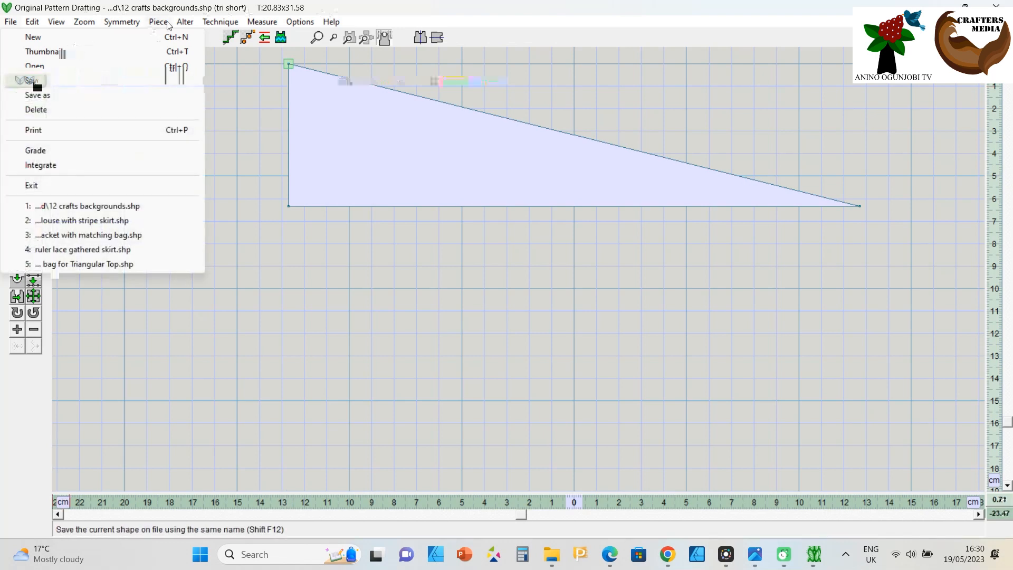
{"action": "mouse_move", "coordinate": [170, 22]}
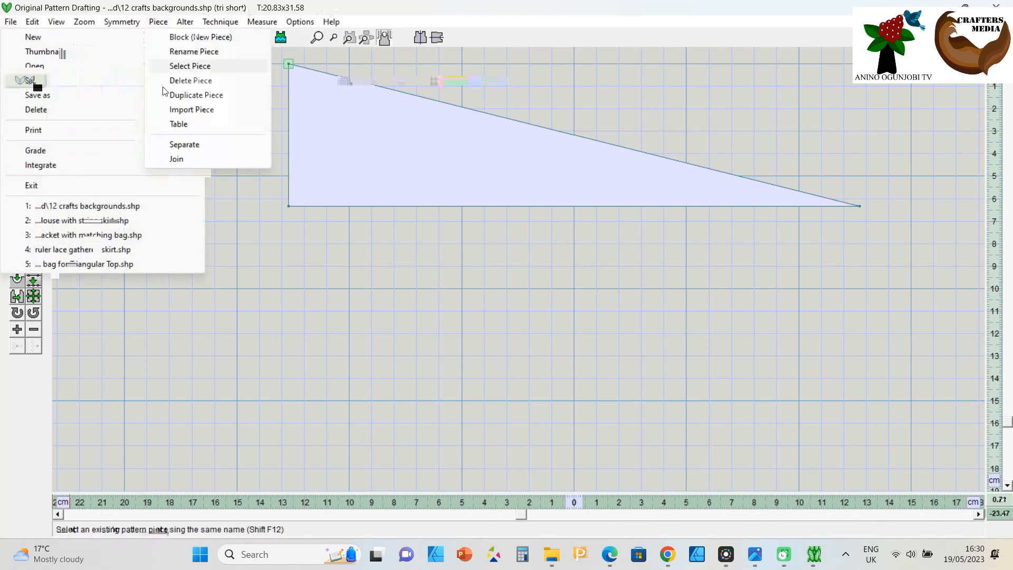
{"action": "left_click", "coordinate": [196, 124]}
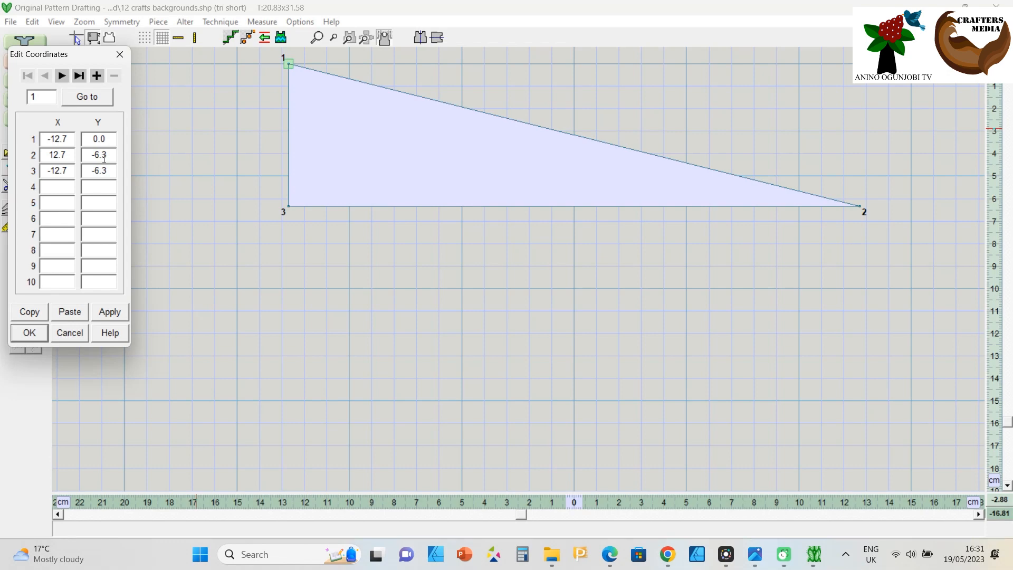
{"action": "left_click", "coordinate": [119, 54]}
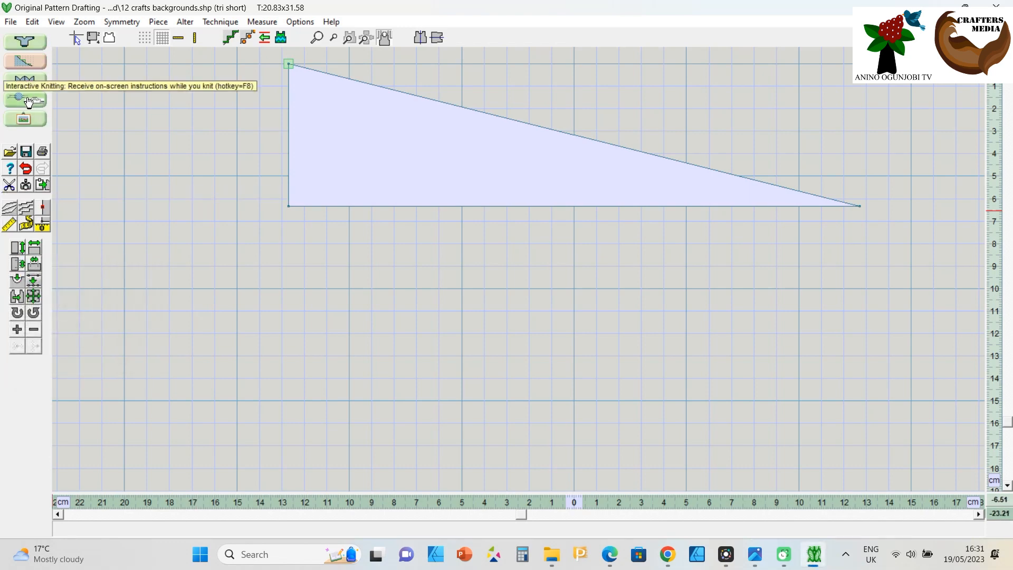
{"action": "left_click", "coordinate": [10, 21]}
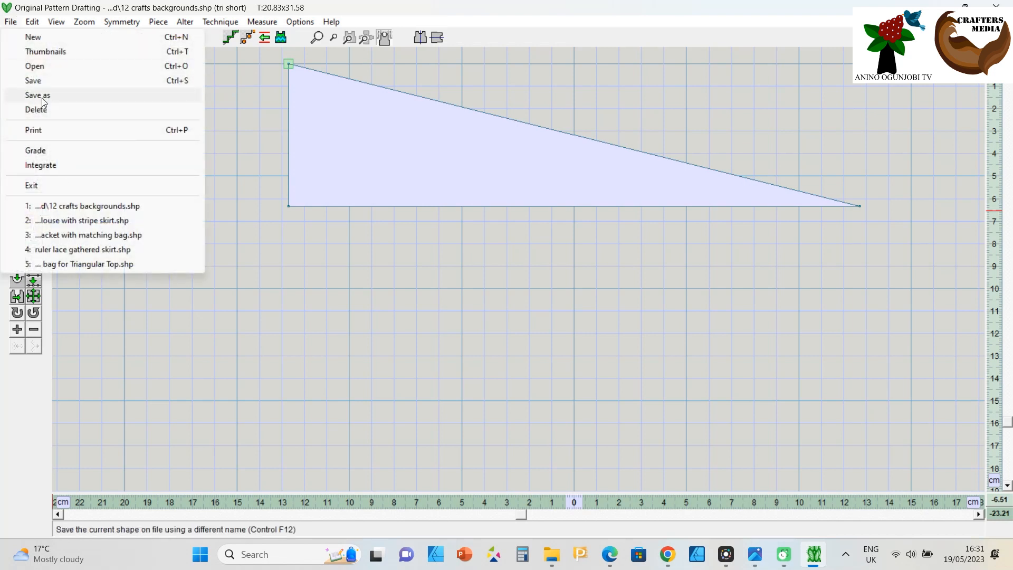
{"action": "left_click", "coordinate": [44, 80]}
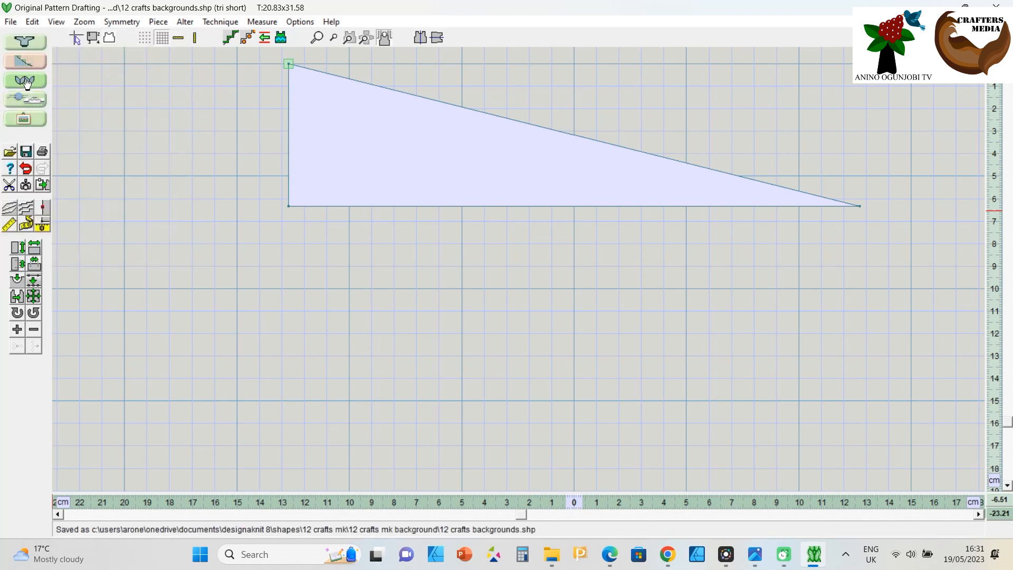
Load the tri short piece from 12 crafts backgrounds.shp in Interactive Knitting and advance to its last row to examine the shaping
{"action": "left_click", "coordinate": [28, 67]}
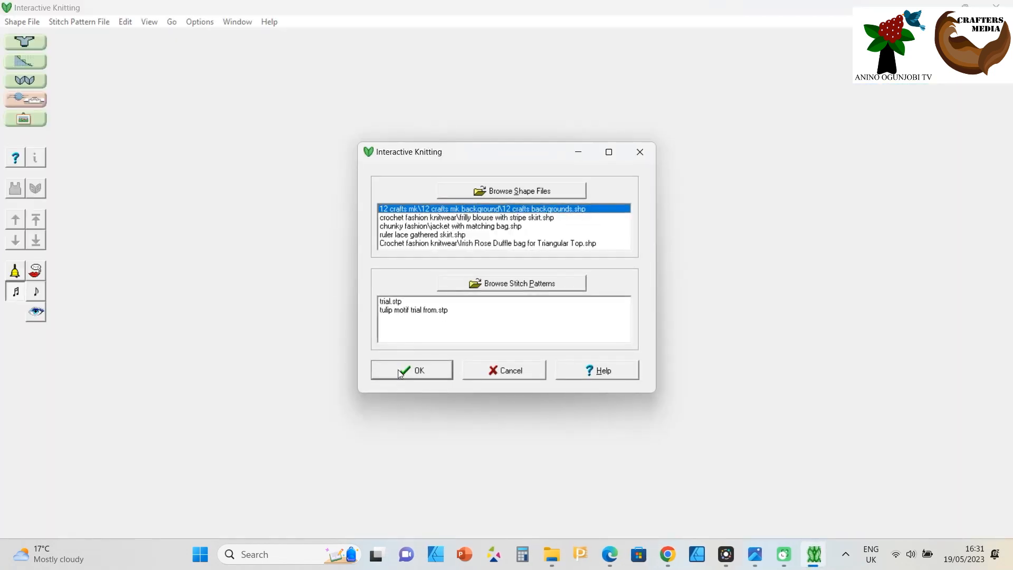
{"action": "left_click", "coordinate": [398, 369]}
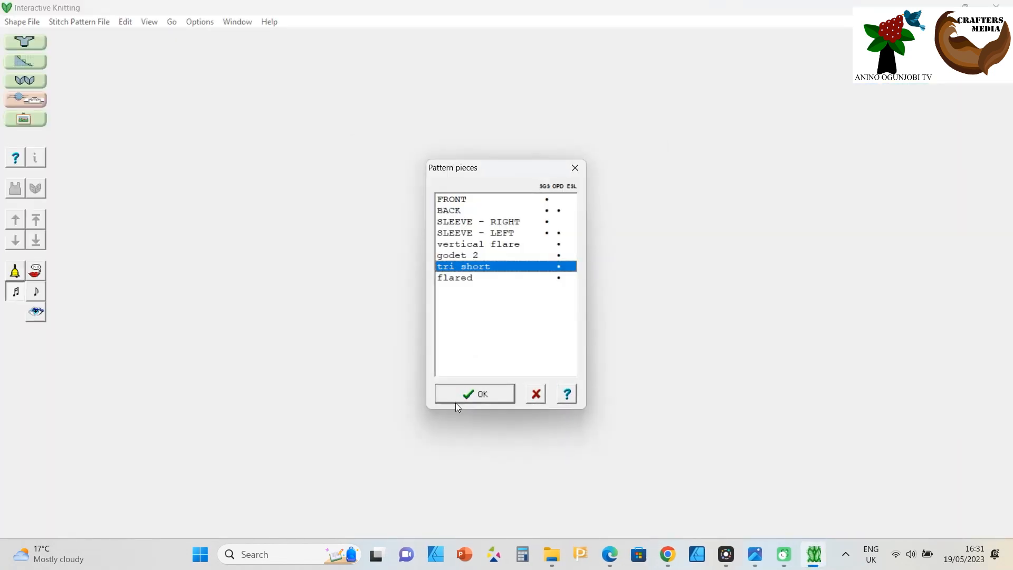
{"action": "left_click", "coordinate": [478, 393]}
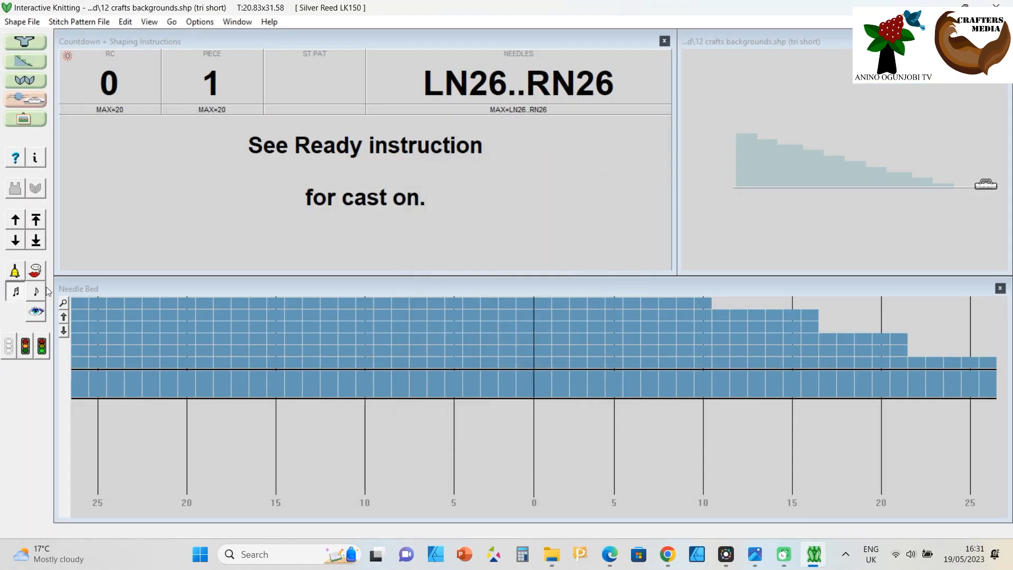
{"action": "left_click", "coordinate": [15, 219]}
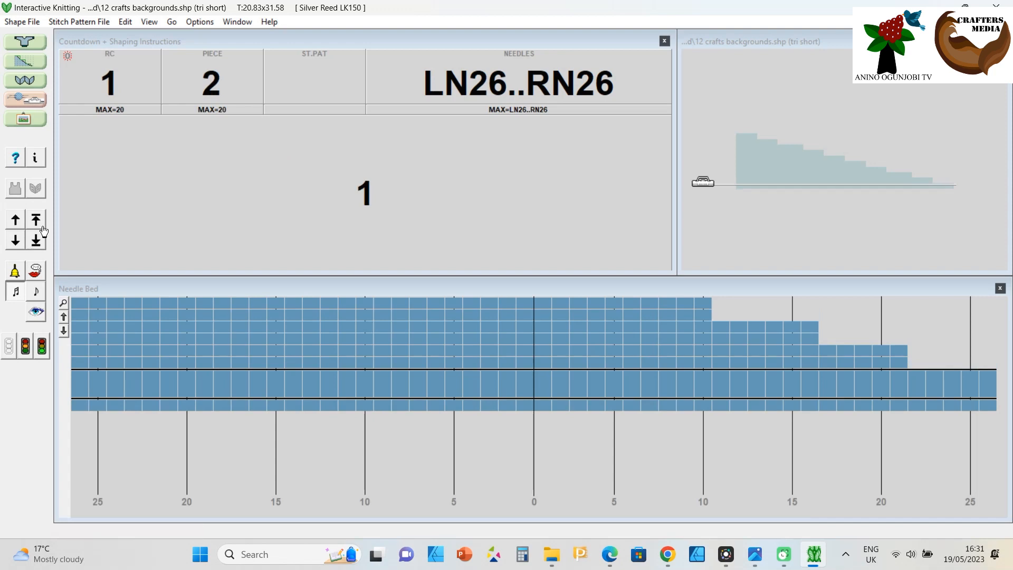
{"action": "left_click", "coordinate": [36, 219]}
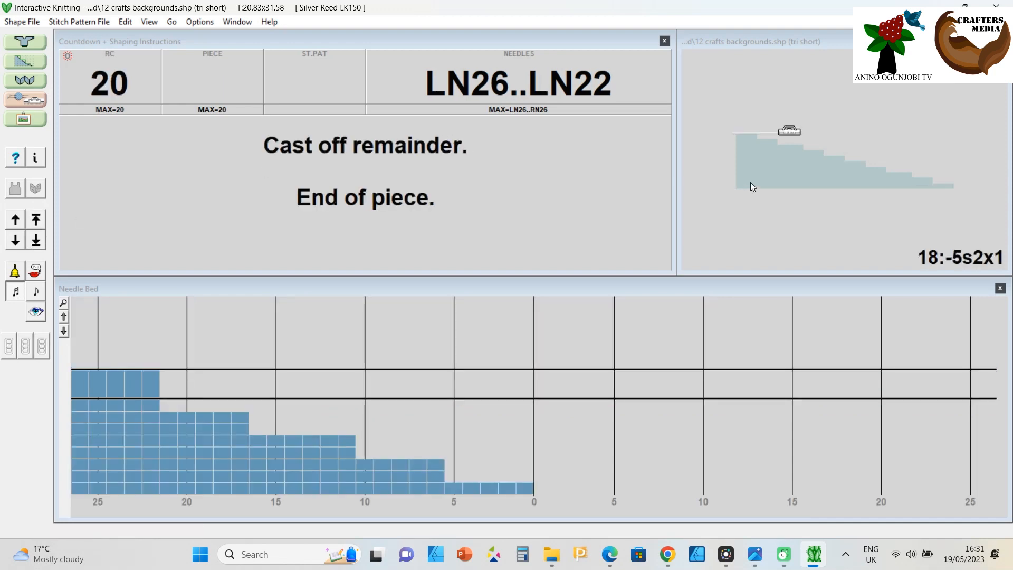
Return to Original Pattern Drafting and lower the tri short triangle's upper corner by about 0.5 cm, making it about 5.8 cm tall
{"action": "left_click", "coordinate": [24, 61]}
{"action": "scroll", "coordinate": [526, 457], "scroll_direction": "up", "scroll_amount": 1}
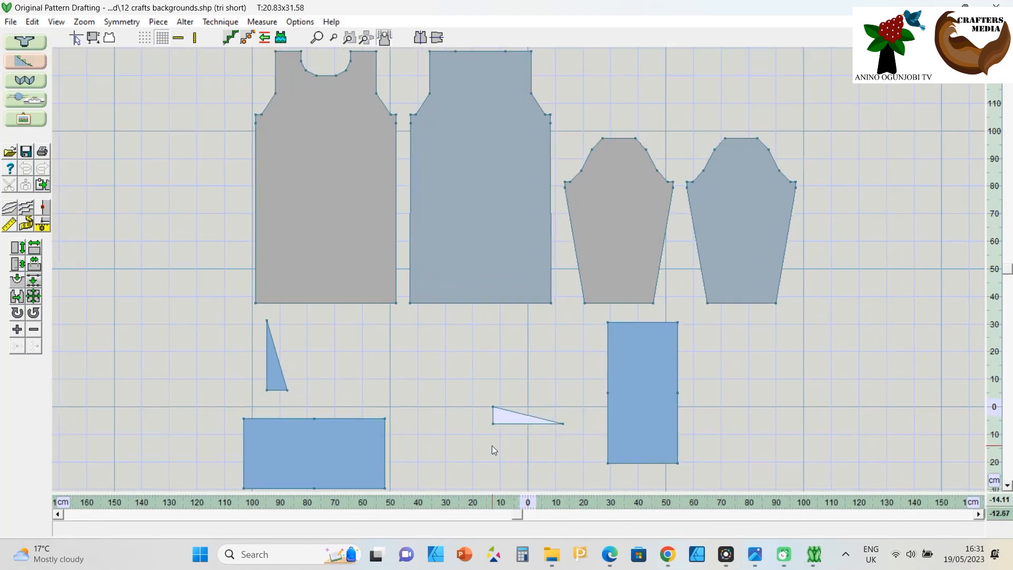
{"action": "scroll", "coordinate": [493, 449], "scroll_direction": "down", "scroll_amount": 1}
{"action": "scroll", "coordinate": [493, 448], "scroll_direction": "up", "scroll_amount": 1}
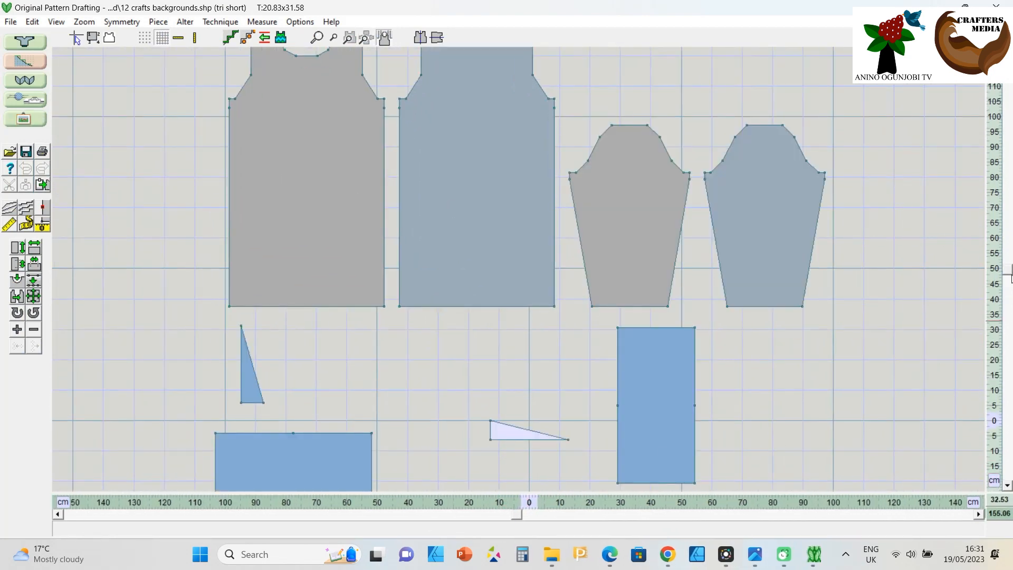
{"action": "left_click_drag", "start_coordinate": [1012, 272], "coordinate": [1012, 438]}
{"action": "scroll", "coordinate": [571, 298], "scroll_direction": "up", "scroll_amount": 5}
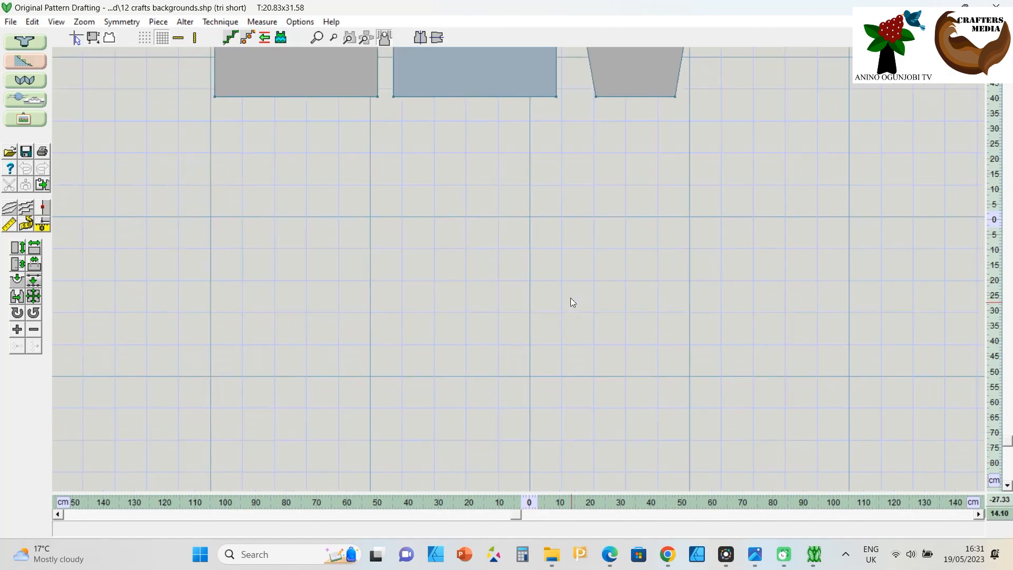
{"action": "scroll", "coordinate": [558, 227], "scroll_direction": "up", "scroll_amount": 5}
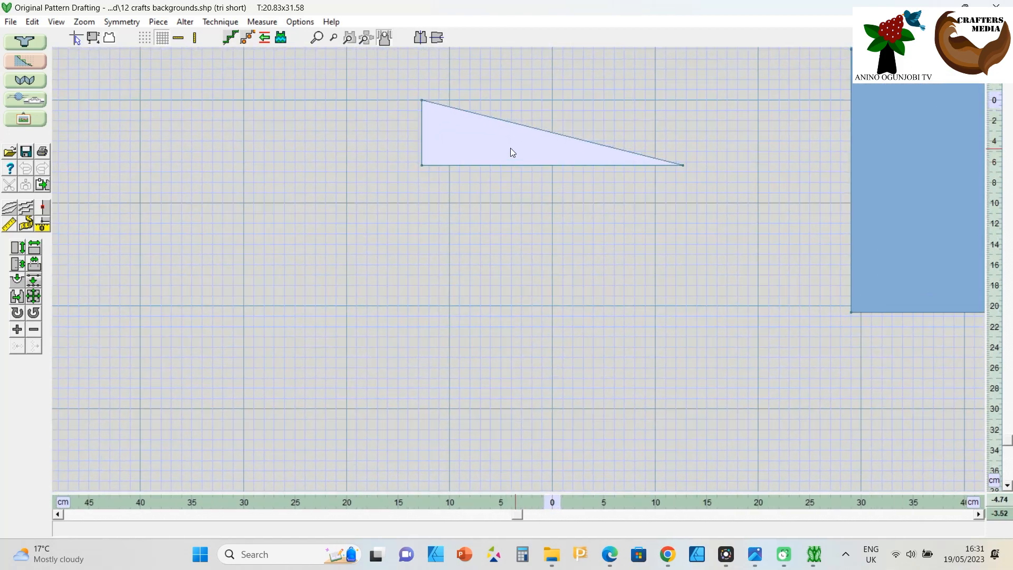
{"action": "scroll", "coordinate": [404, 74], "scroll_direction": "down", "scroll_amount": 2}
{"action": "scroll", "coordinate": [403, 101], "scroll_direction": "up", "scroll_amount": 3}
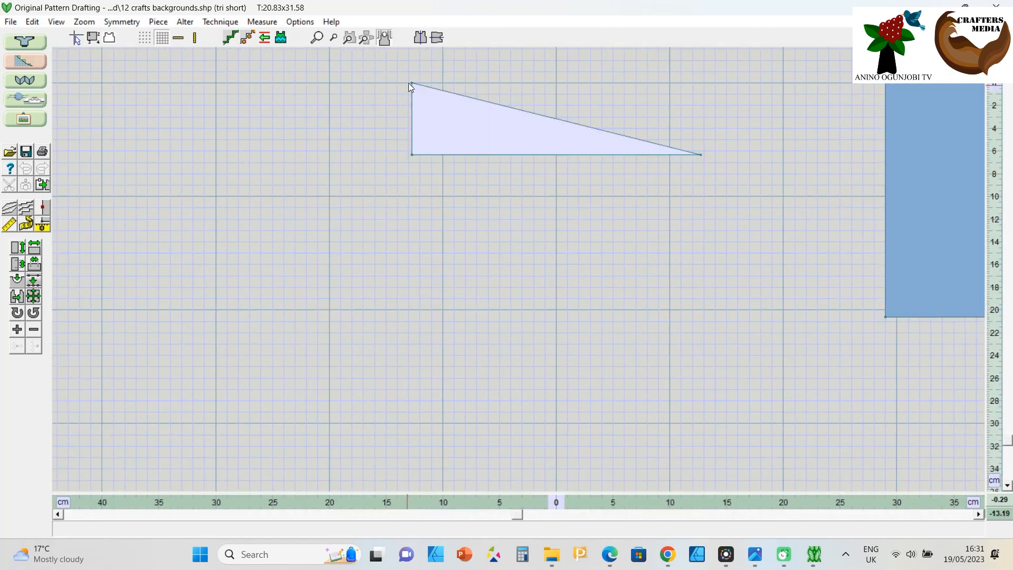
{"action": "scroll", "coordinate": [413, 71], "scroll_direction": "down", "scroll_amount": 2}
{"action": "scroll", "coordinate": [410, 63], "scroll_direction": "up", "scroll_amount": 1}
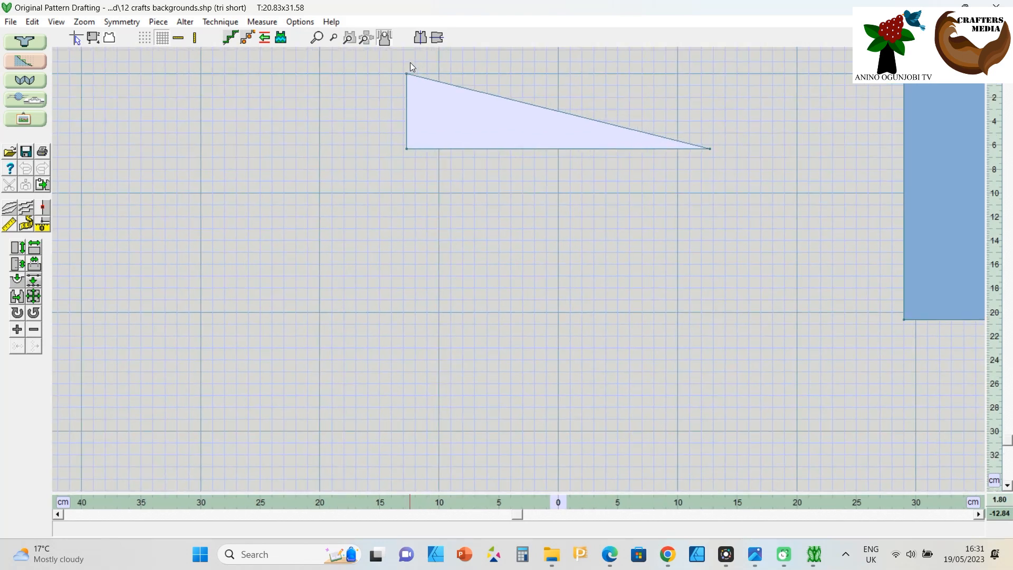
{"action": "left_click", "coordinate": [407, 74]}
{"action": "left_click", "coordinate": [349, 38]}
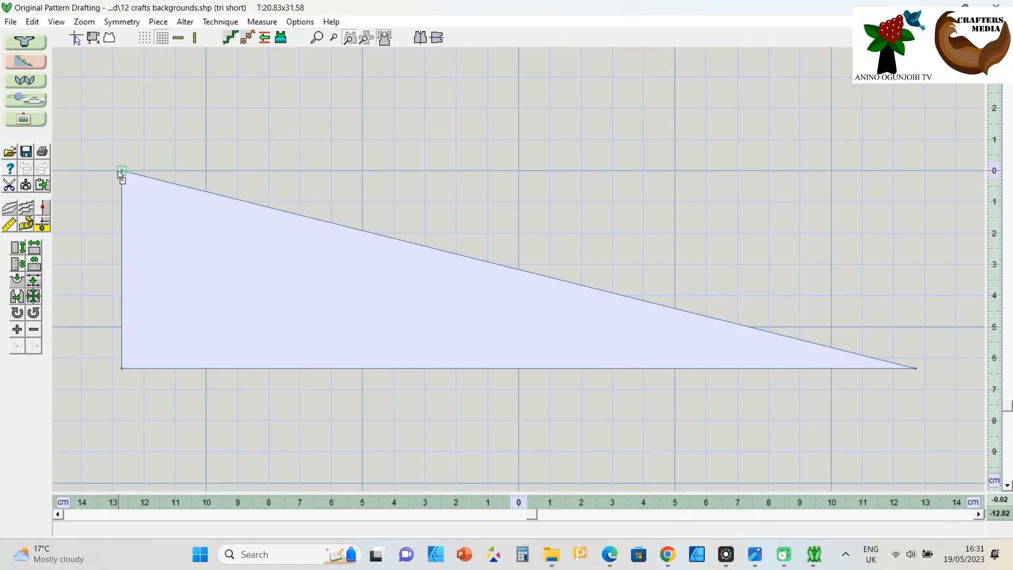
{"action": "left_click_drag", "start_coordinate": [122, 170], "coordinate": [122, 185]}
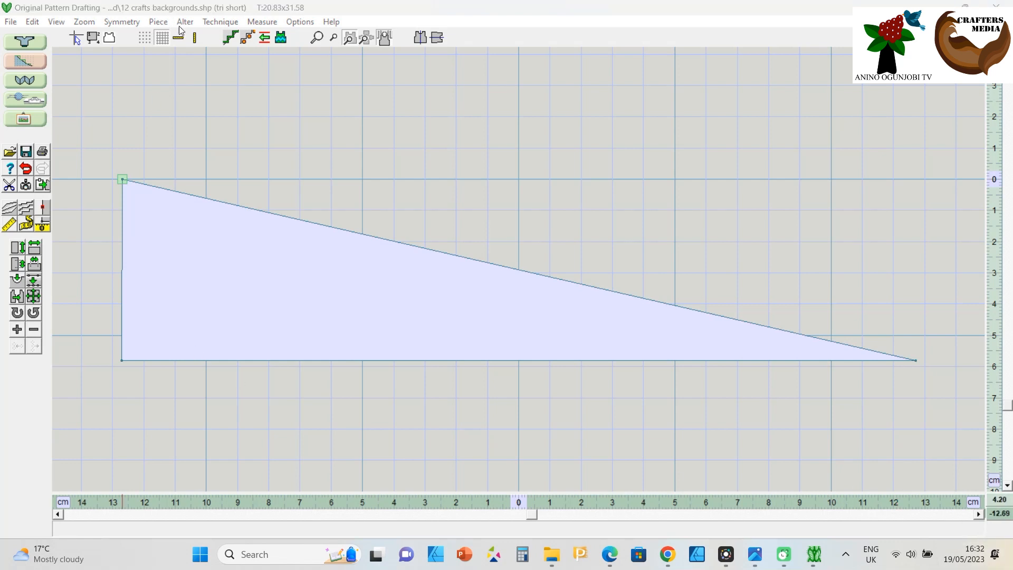
Straighten the triangle's vertical side by re-entering its X coordinate as -12.7 in the coordinate table and applying it
{"action": "left_click", "coordinate": [141, 258]}
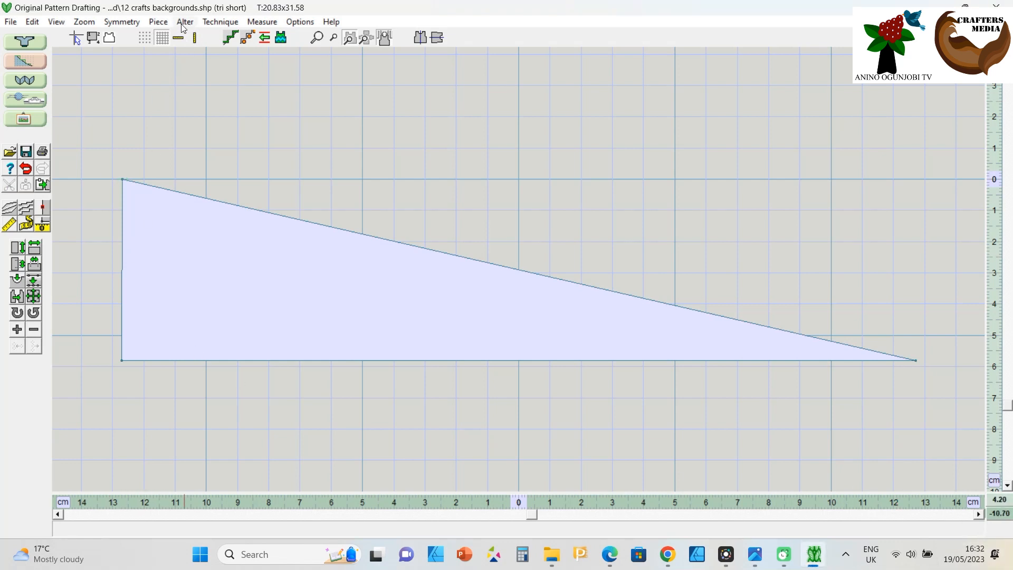
{"action": "left_click", "coordinate": [159, 22]}
{"action": "left_click", "coordinate": [200, 124]}
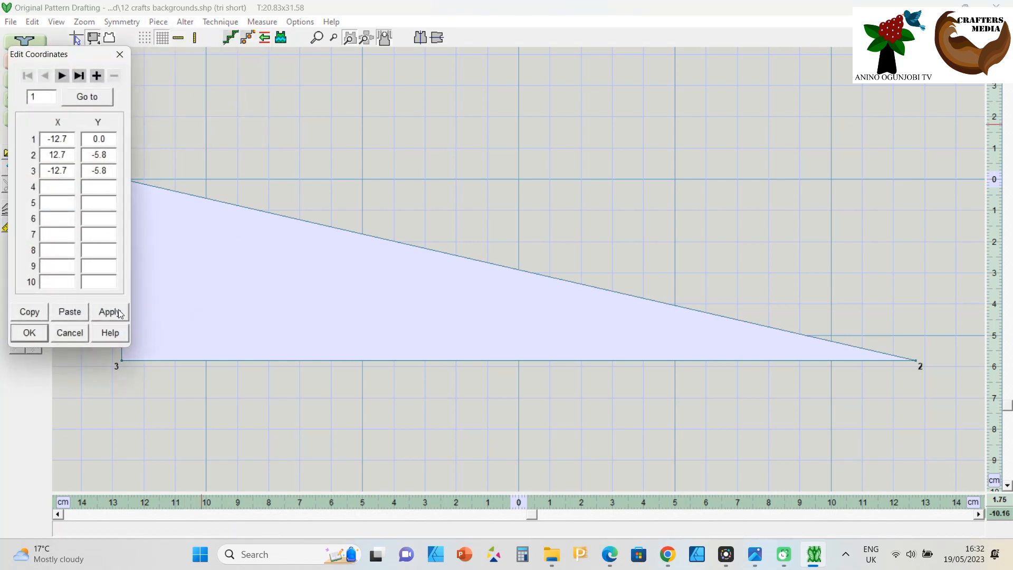
{"action": "left_click_drag", "start_coordinate": [84, 65], "coordinate": [467, 122]}
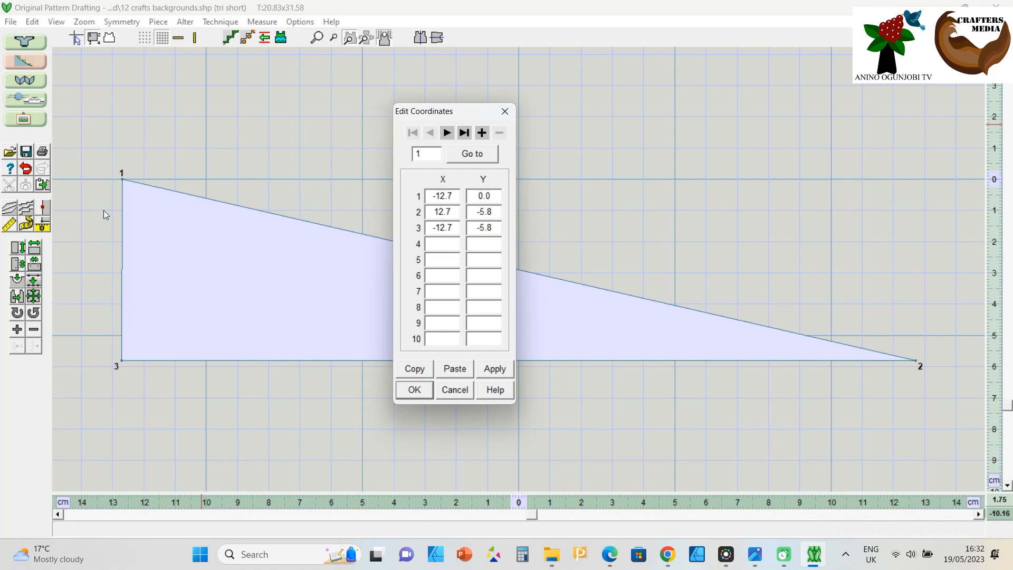
{"action": "left_click", "coordinate": [452, 228]}
{"action": "key", "text": "BackSpace"}
{"action": "type", "text": "7"}
{"action": "left_click", "coordinate": [491, 369]}
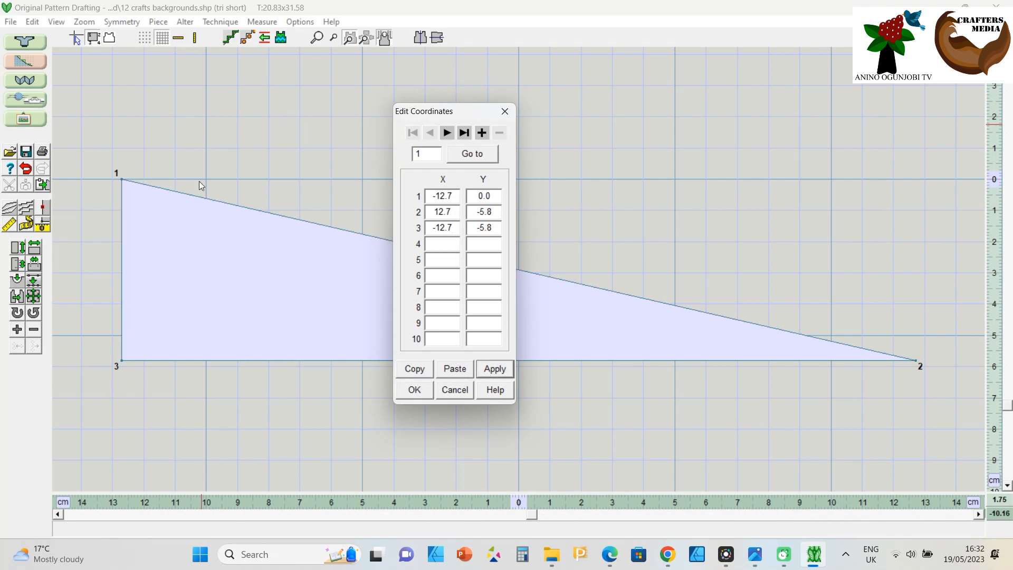
{"action": "left_click", "coordinate": [420, 391]}
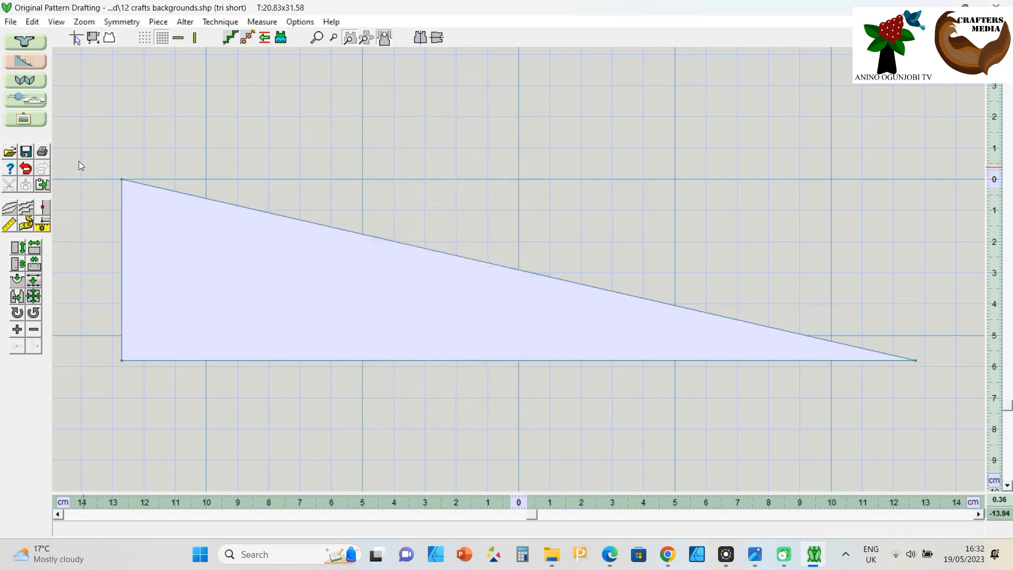
Save the shape file and load its reshaped tri short piece in Interactive Knitting
{"action": "left_click", "coordinate": [11, 21]}
{"action": "left_click", "coordinate": [27, 83]}
{"action": "left_click", "coordinate": [34, 100]}
{"action": "left_click", "coordinate": [412, 368]}
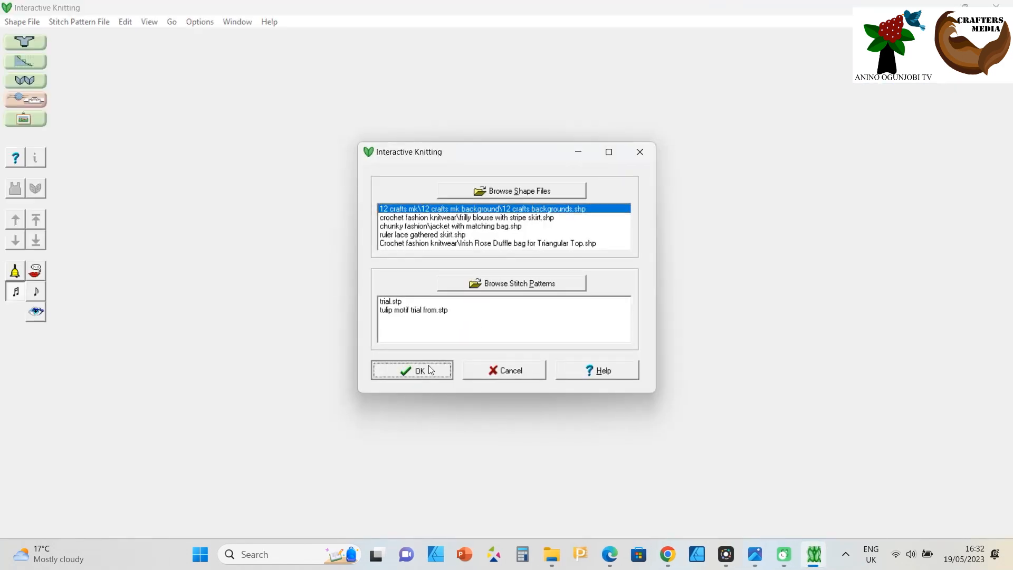
{"action": "left_click", "coordinate": [455, 399]}
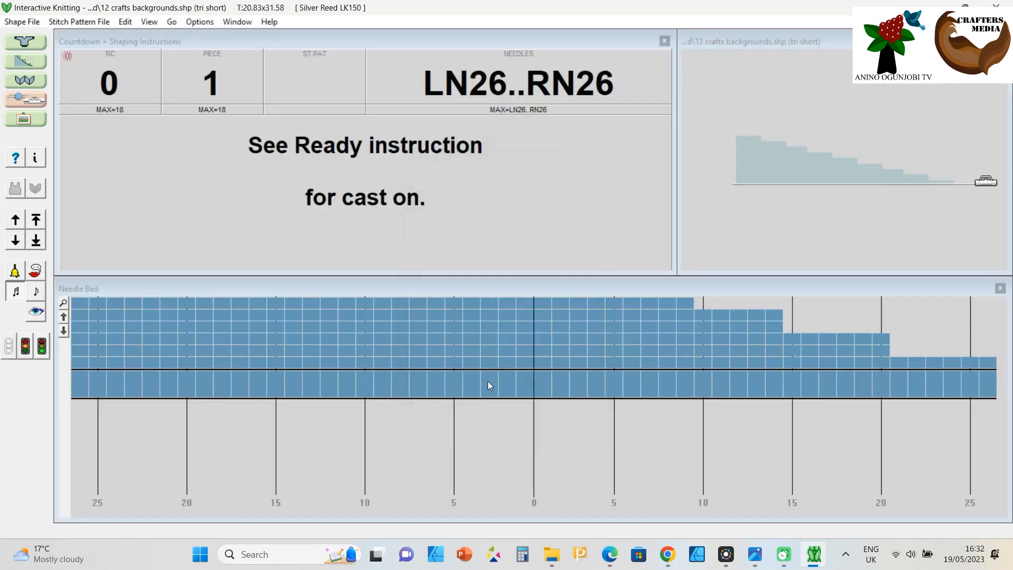
Go to the piece's final row, return to the cast-on, and go to row 16 to examine the stitch decreases
{"action": "left_click", "coordinate": [36, 219]}
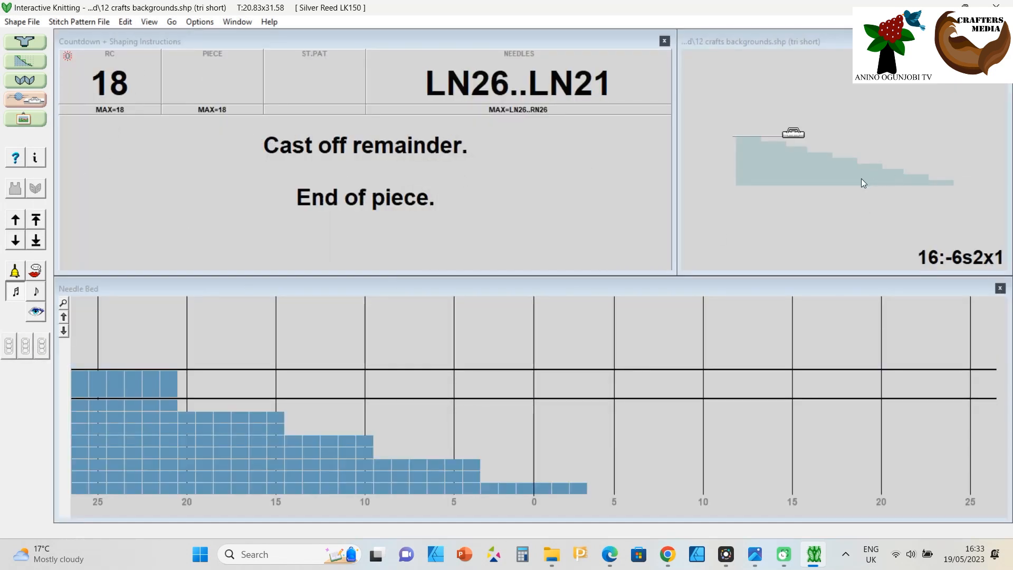
{"action": "left_click", "coordinate": [17, 227]}
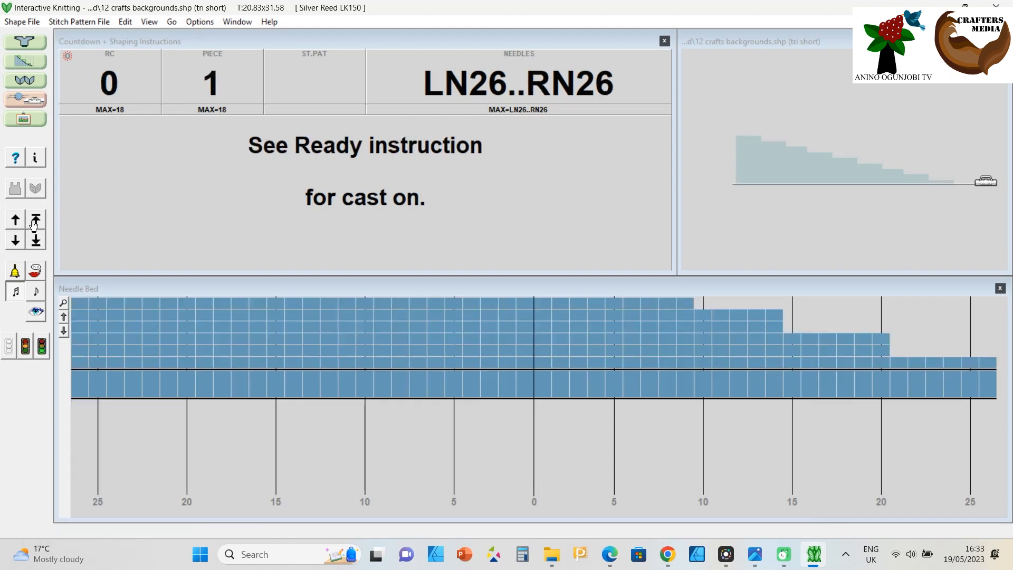
{"action": "left_click", "coordinate": [753, 140]}
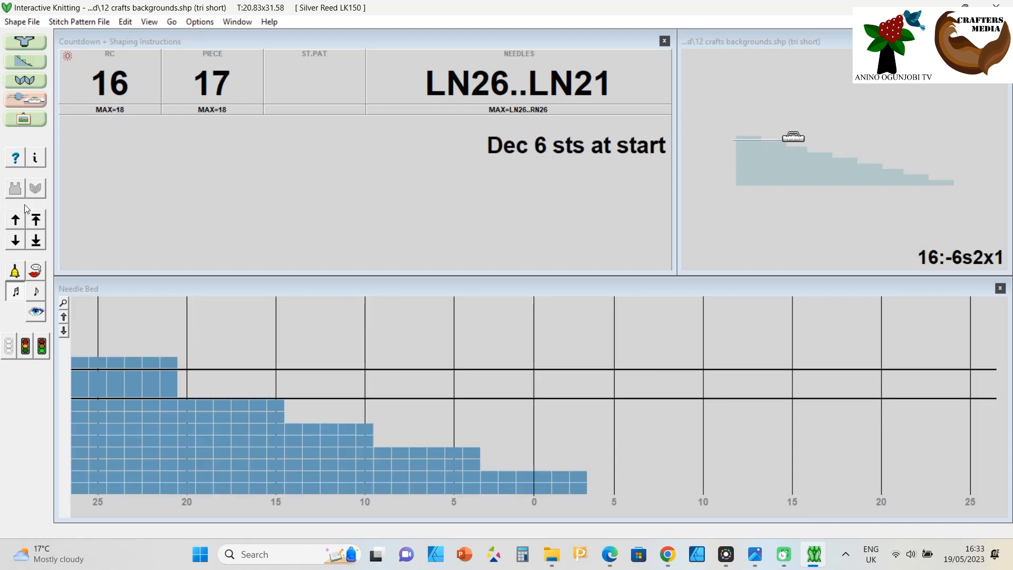
Move forward and back through carriage passes 16 to 18 of the tri short piece to examine its final shaping
{"action": "left_click", "coordinate": [17, 220]}
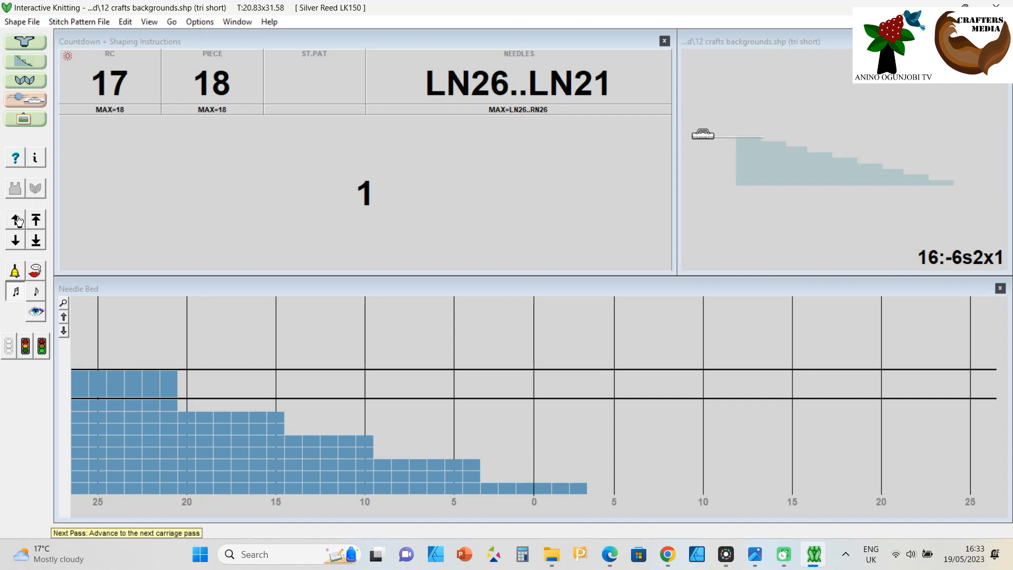
{"action": "left_click", "coordinate": [18, 220]}
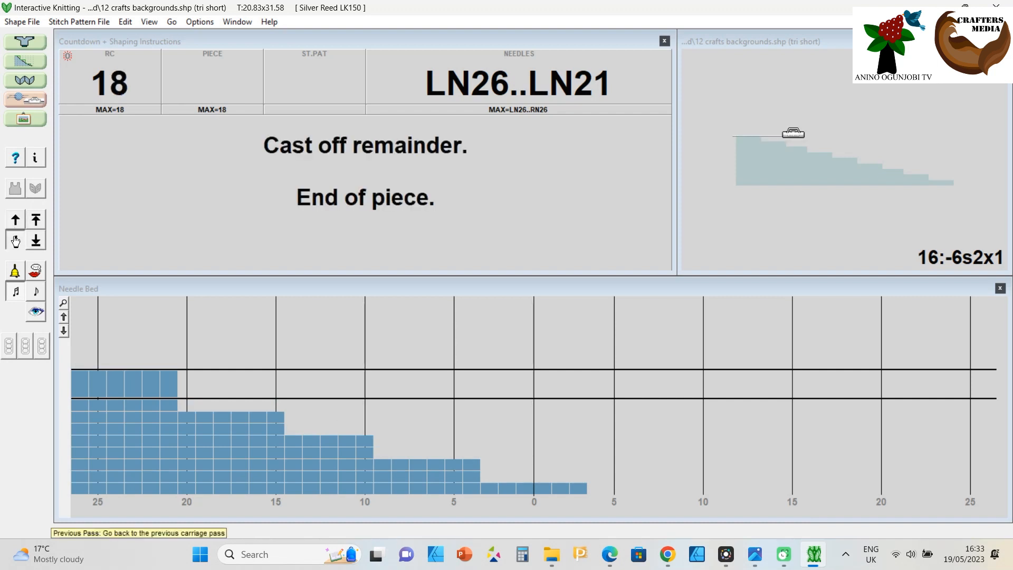
{"action": "left_click", "coordinate": [16, 242]}
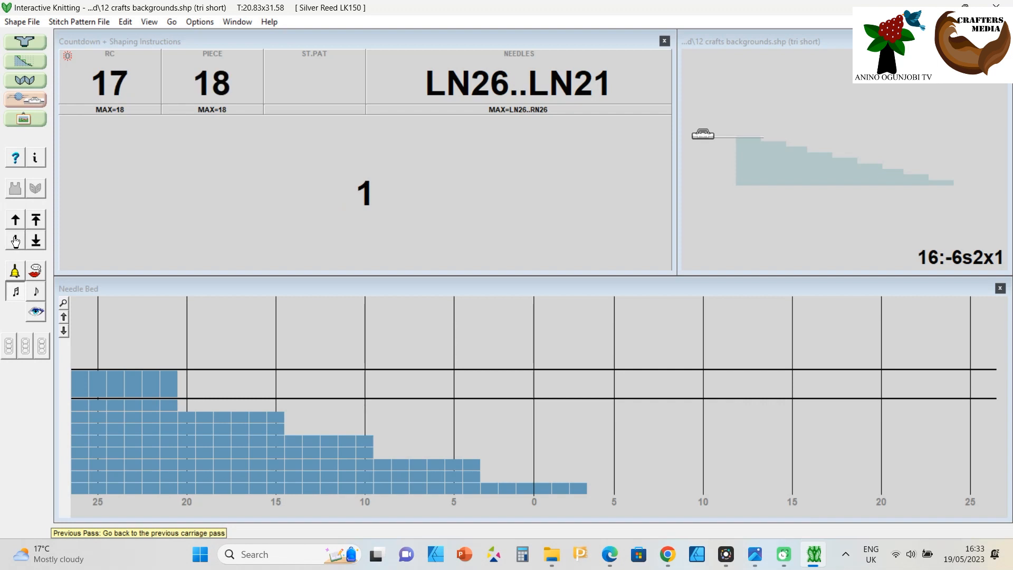
{"action": "left_click", "coordinate": [15, 241]}
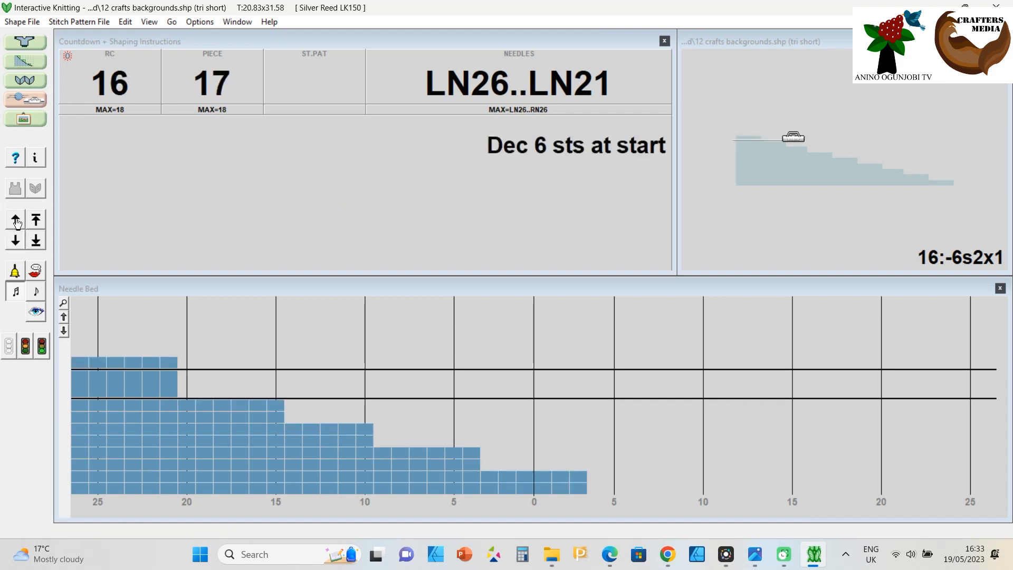
{"action": "left_click", "coordinate": [16, 220]}
{"action": "left_click", "coordinate": [17, 220]}
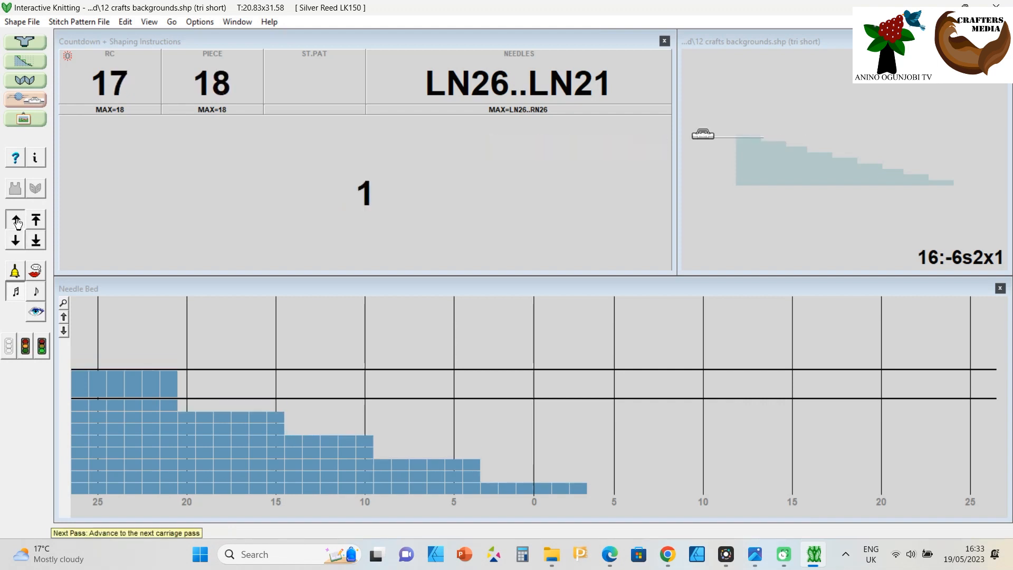
Return to Original Pattern Drafting, examine the short triangle's shape up close, and fit all pattern pieces in view
{"action": "left_click", "coordinate": [24, 61]}
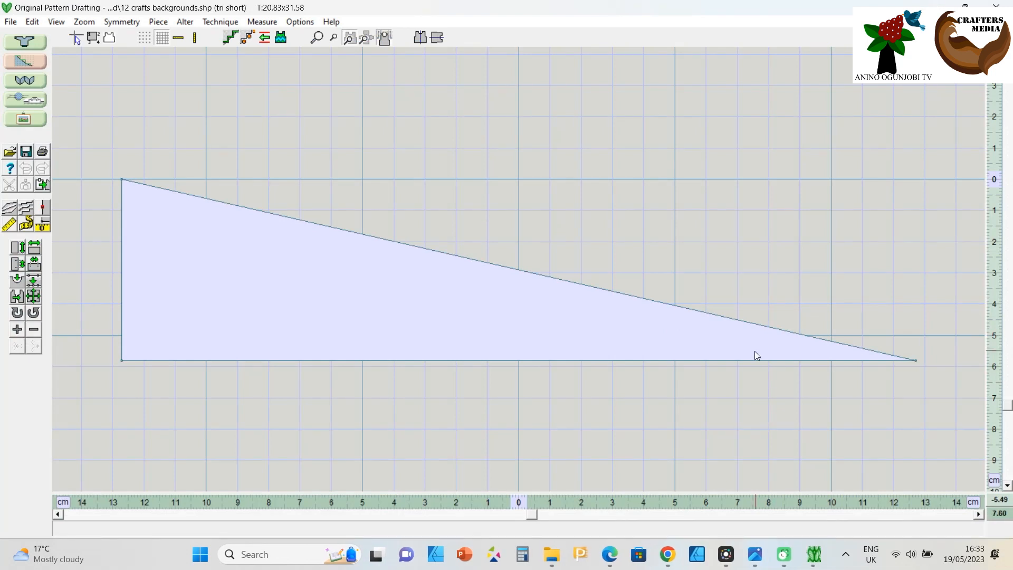
{"action": "scroll", "coordinate": [78, 169], "scroll_direction": "up", "scroll_amount": 1}
{"action": "scroll", "coordinate": [95, 158], "scroll_direction": "down", "scroll_amount": 2}
{"action": "scroll", "coordinate": [99, 177], "scroll_direction": "up", "scroll_amount": 1}
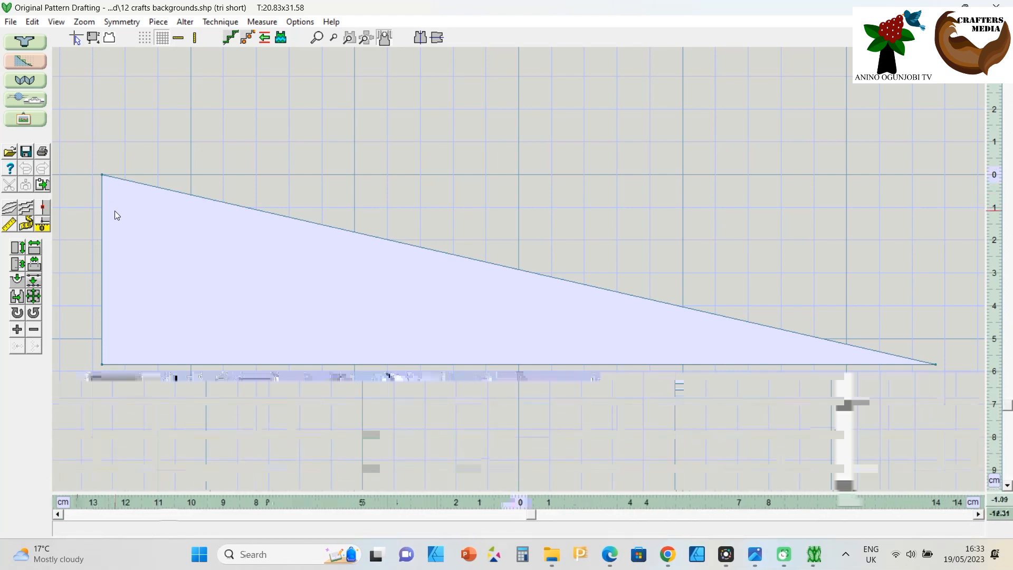
{"action": "scroll", "coordinate": [73, 142], "scroll_direction": "up", "scroll_amount": 1}
{"action": "scroll", "coordinate": [127, 303], "scroll_direction": "down", "scroll_amount": 2}
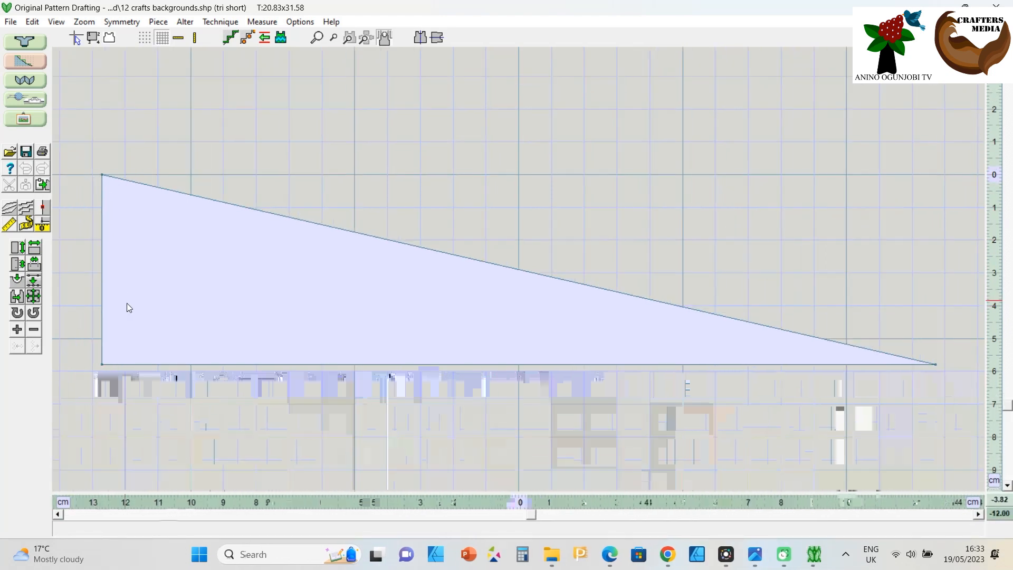
{"action": "scroll", "coordinate": [122, 189], "scroll_direction": "down", "scroll_amount": 2}
{"action": "scroll", "coordinate": [121, 186], "scroll_direction": "up", "scroll_amount": 2}
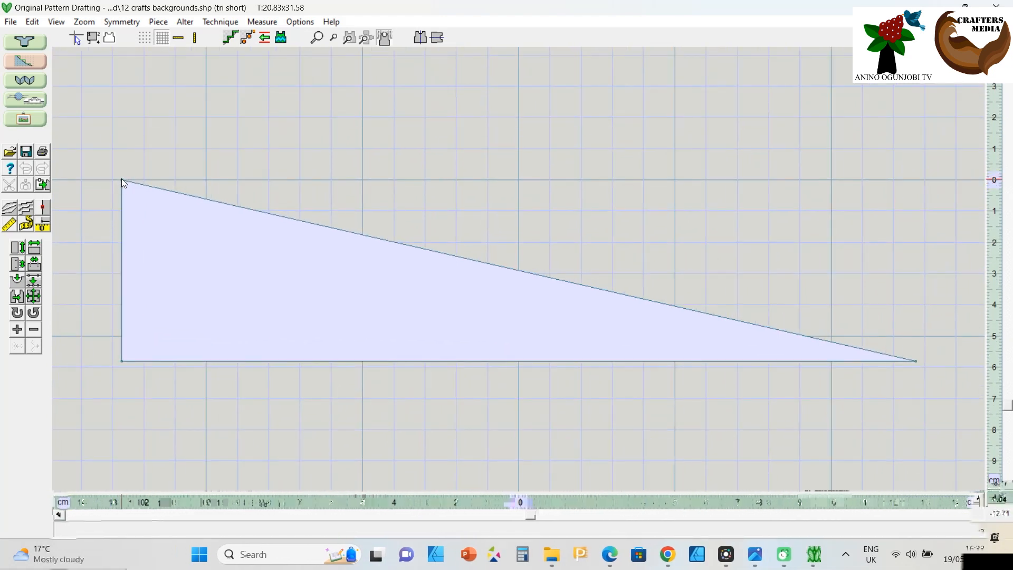
{"action": "scroll", "coordinate": [121, 179], "scroll_direction": "up", "scroll_amount": 1}
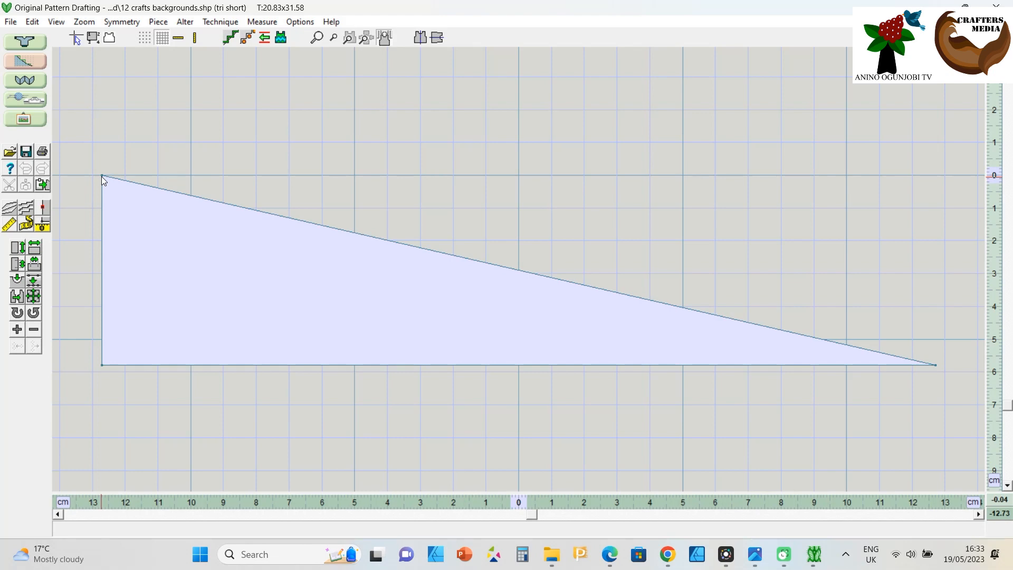
{"action": "scroll", "coordinate": [190, 264], "scroll_direction": "down", "scroll_amount": 1}
{"action": "scroll", "coordinate": [281, 382], "scroll_direction": "down", "scroll_amount": 5}
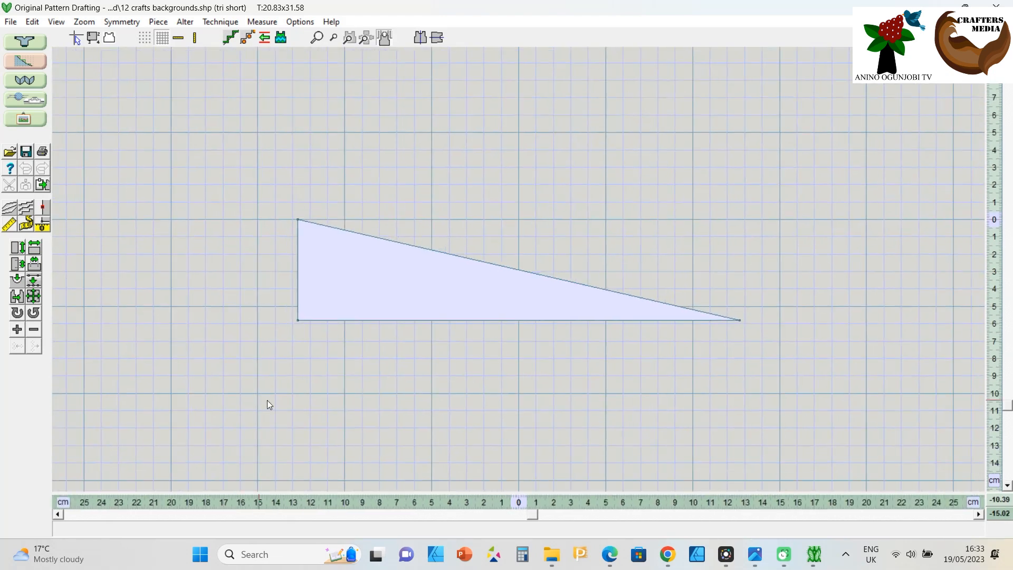
{"action": "scroll", "coordinate": [286, 373], "scroll_direction": "down", "scroll_amount": 2}
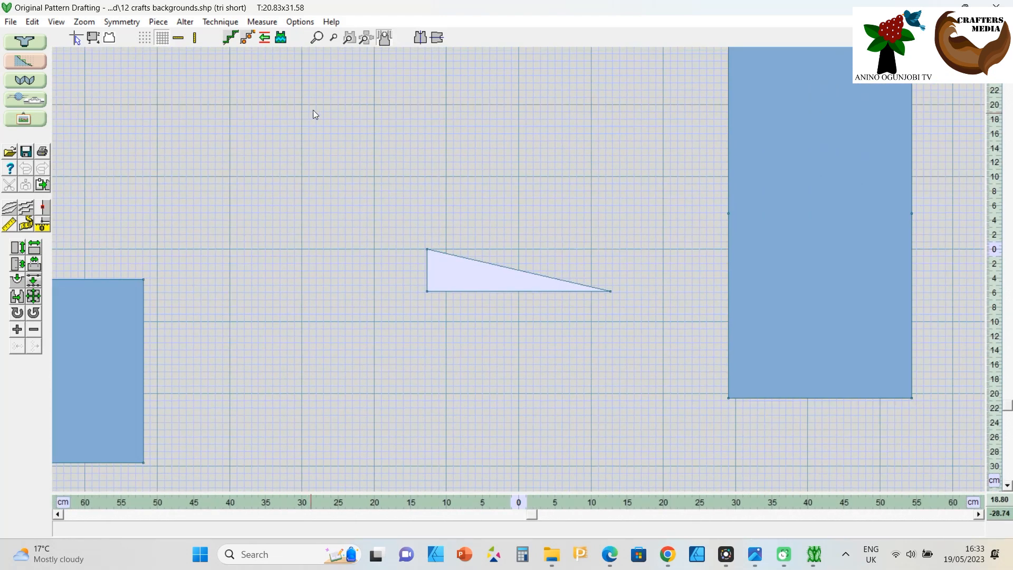
{"action": "left_click", "coordinate": [366, 37]}
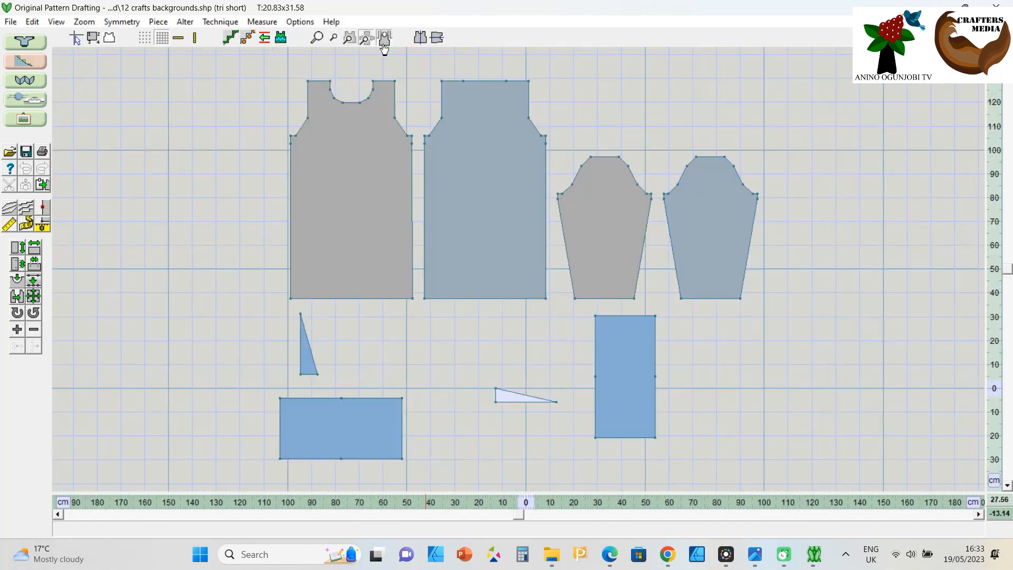
Lay the short triangle across the lower part of the tall rectangle with their vertical sides aligned, and move it back into the empty space beside it
{"action": "left_click_drag", "start_coordinate": [521, 397], "coordinate": [622, 414]}
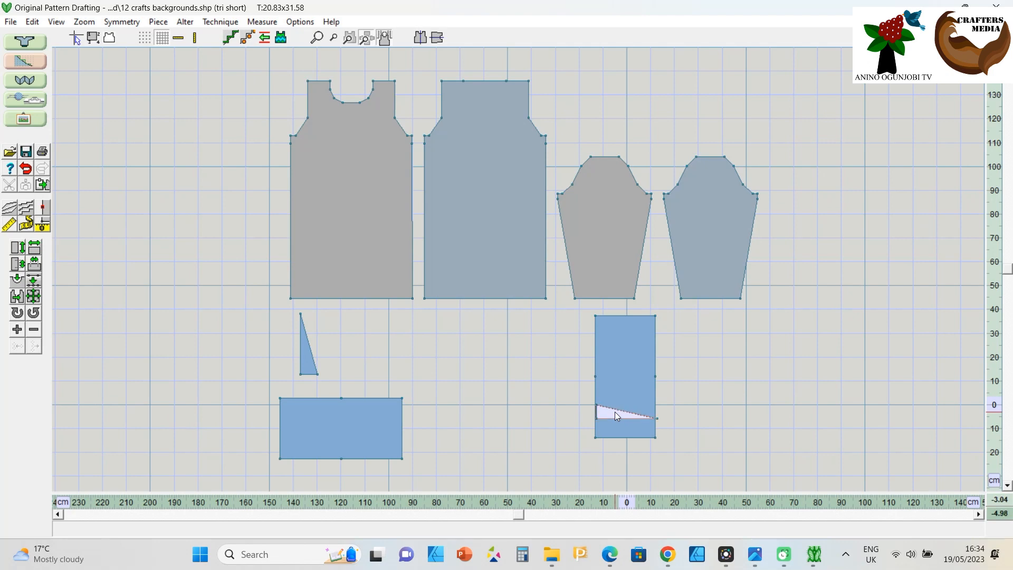
{"action": "left_click_drag", "start_coordinate": [615, 412], "coordinate": [613, 411]}
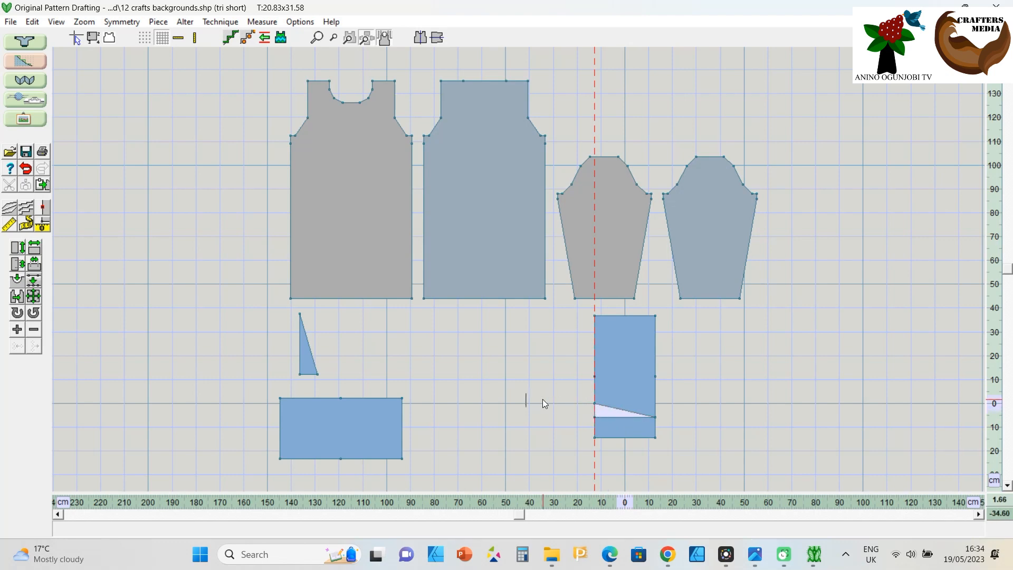
{"action": "left_click", "coordinate": [611, 413]}
{"action": "left_click_drag", "start_coordinate": [600, 412], "coordinate": [517, 407]}
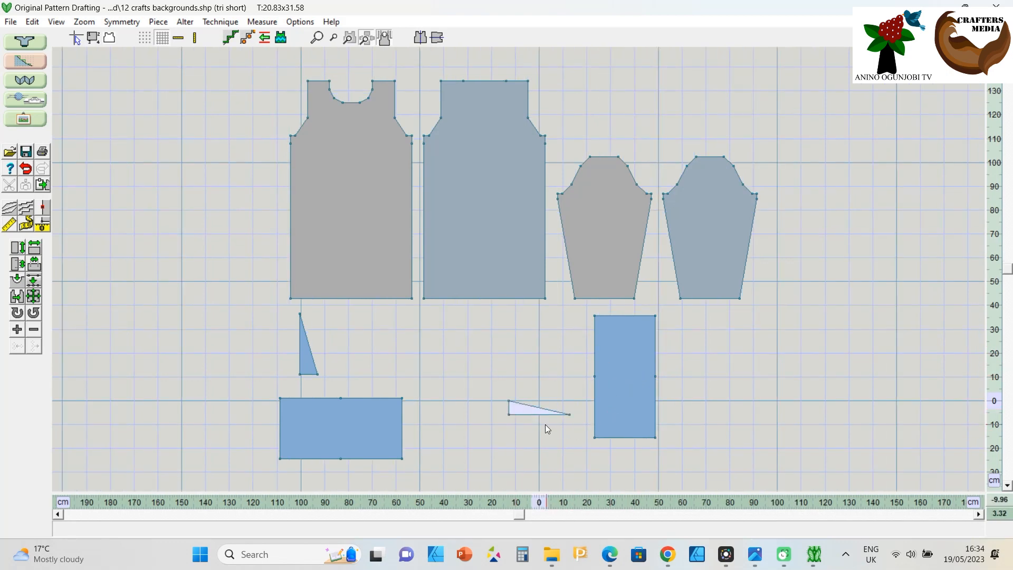
{"action": "left_click_drag", "start_coordinate": [527, 411], "coordinate": [531, 386]}
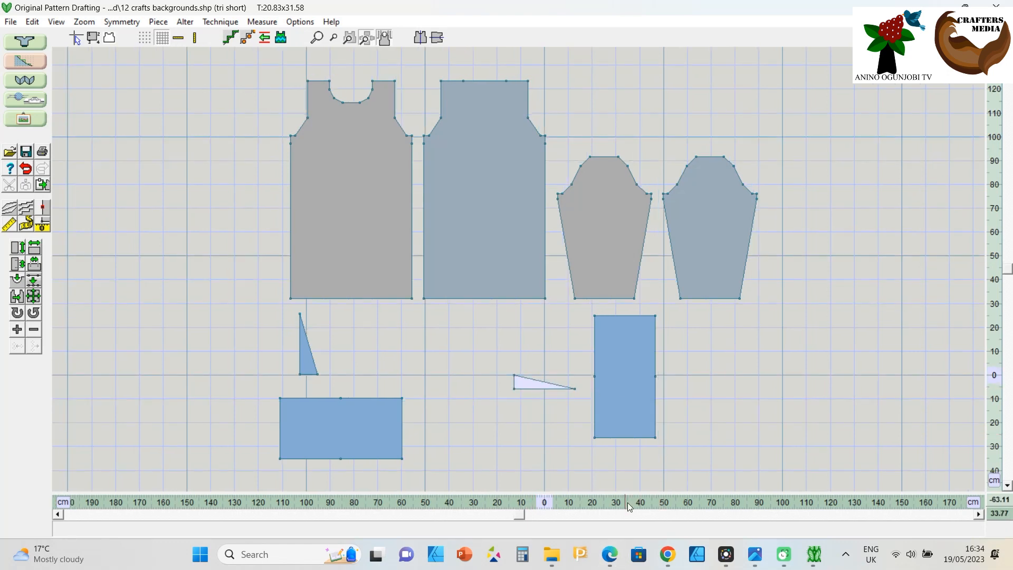
Make the vertical flare rectangle the active piece and save the shape file under the same name
{"action": "scroll", "coordinate": [623, 462], "scroll_direction": "up", "scroll_amount": 2}
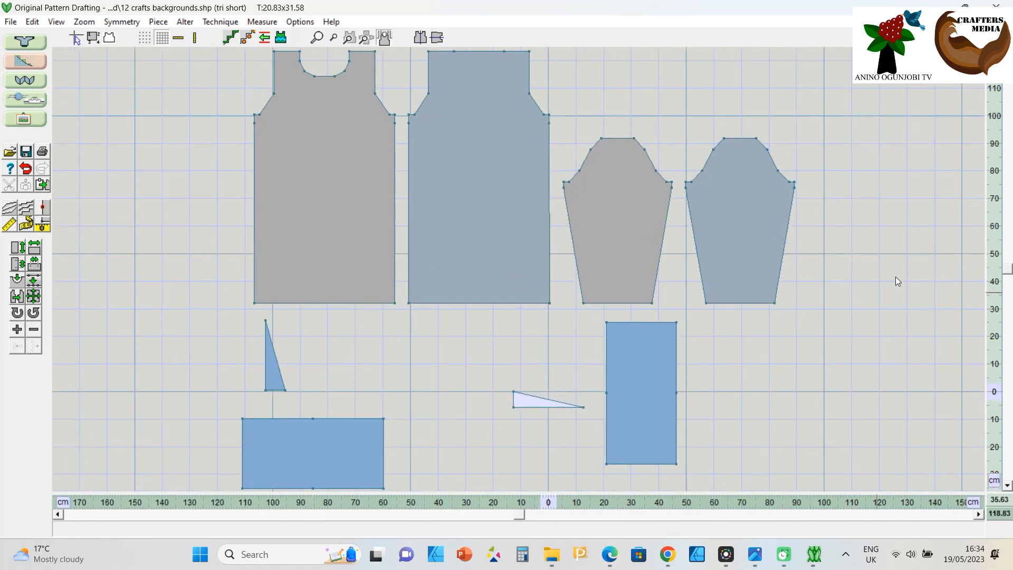
{"action": "left_click_drag", "start_coordinate": [1010, 271], "coordinate": [1011, 359]}
{"action": "scroll", "coordinate": [586, 299], "scroll_direction": "up", "scroll_amount": 2}
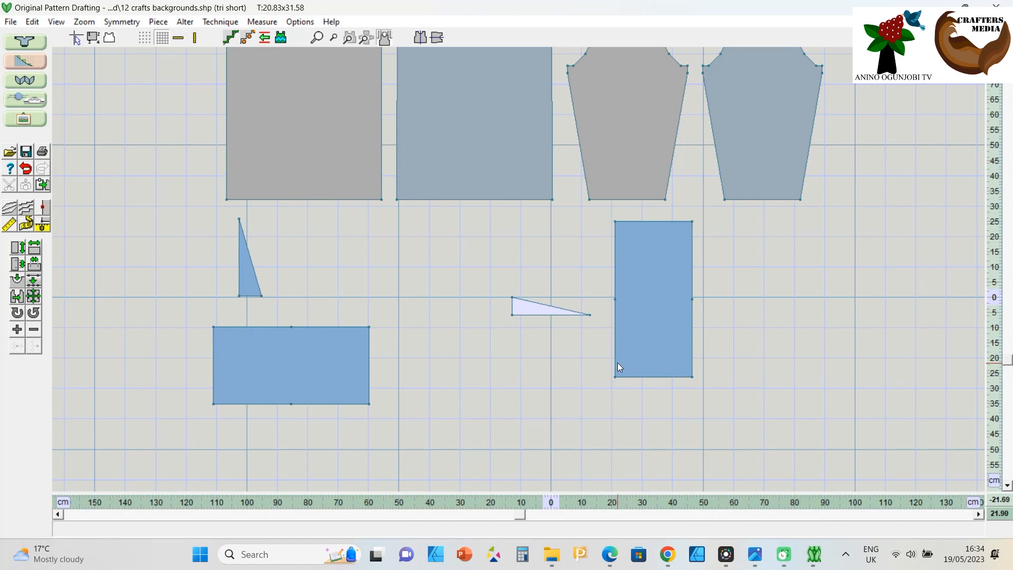
{"action": "left_click", "coordinate": [639, 286]}
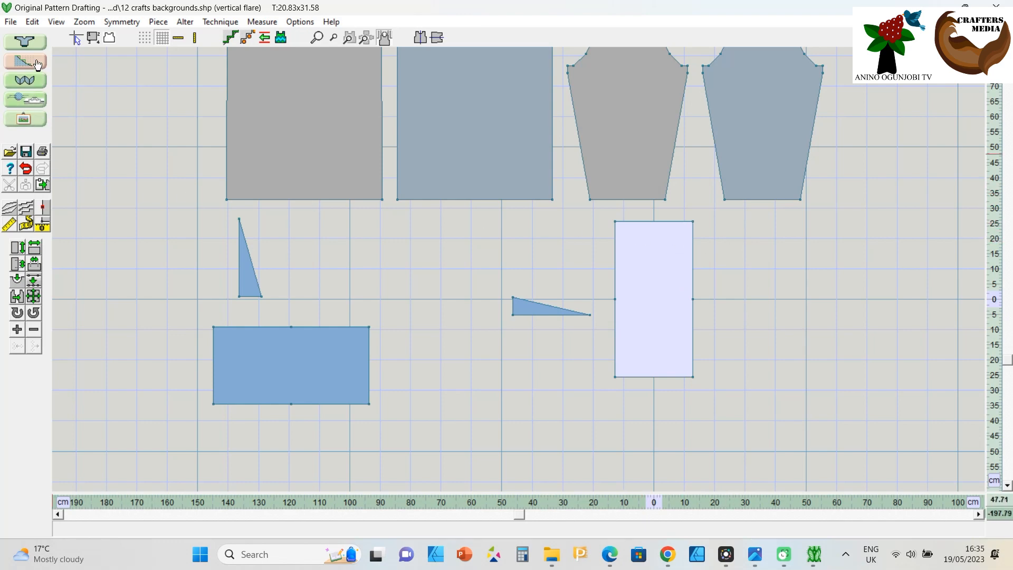
{"action": "left_click", "coordinate": [9, 26]}
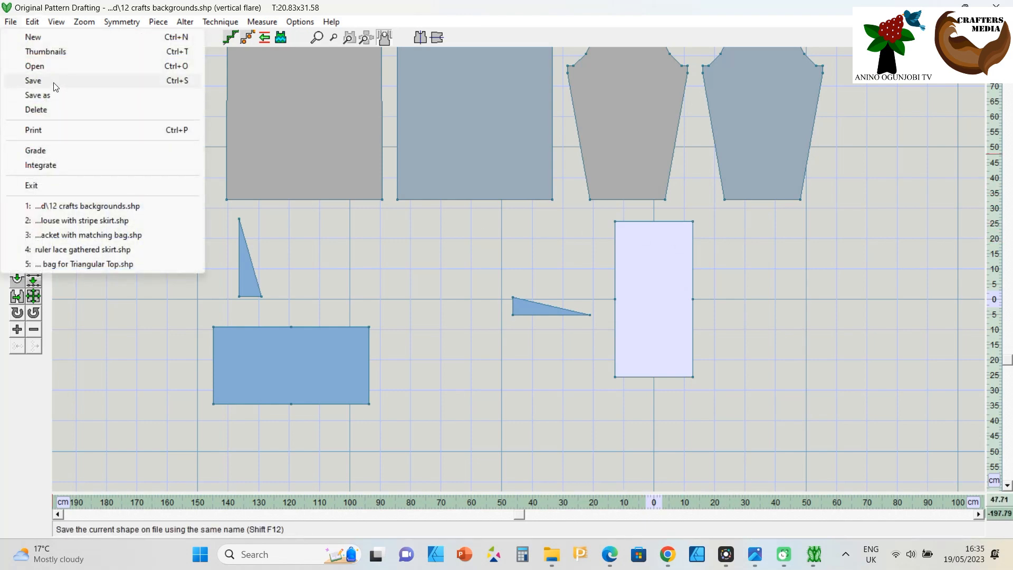
{"action": "left_click", "coordinate": [55, 83]}
Check the vertical flare piece's final row in Interactive Knitting and return to Original Pattern Drafting
{"action": "left_click", "coordinate": [25, 100]}
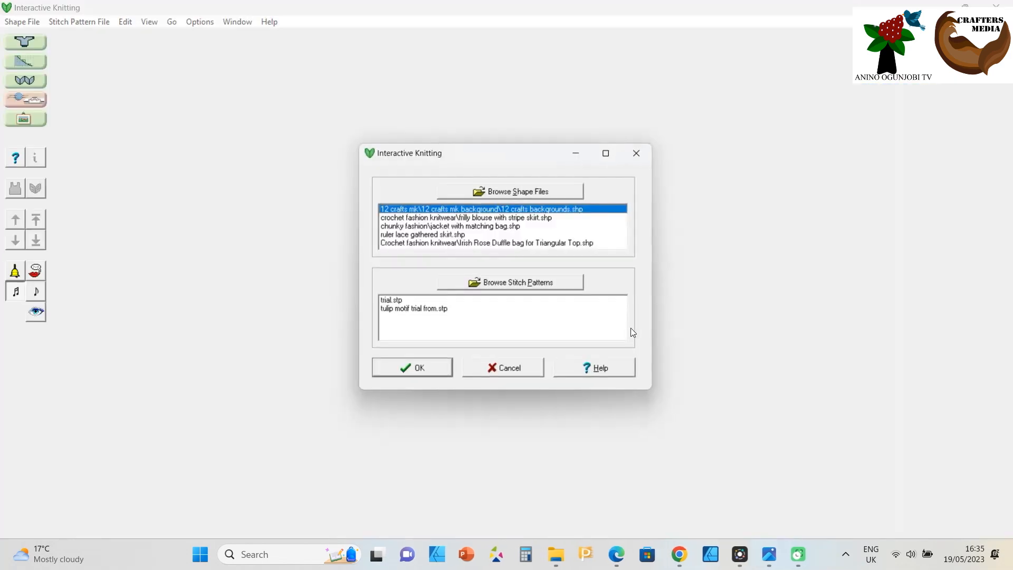
{"action": "left_click", "coordinate": [430, 369]}
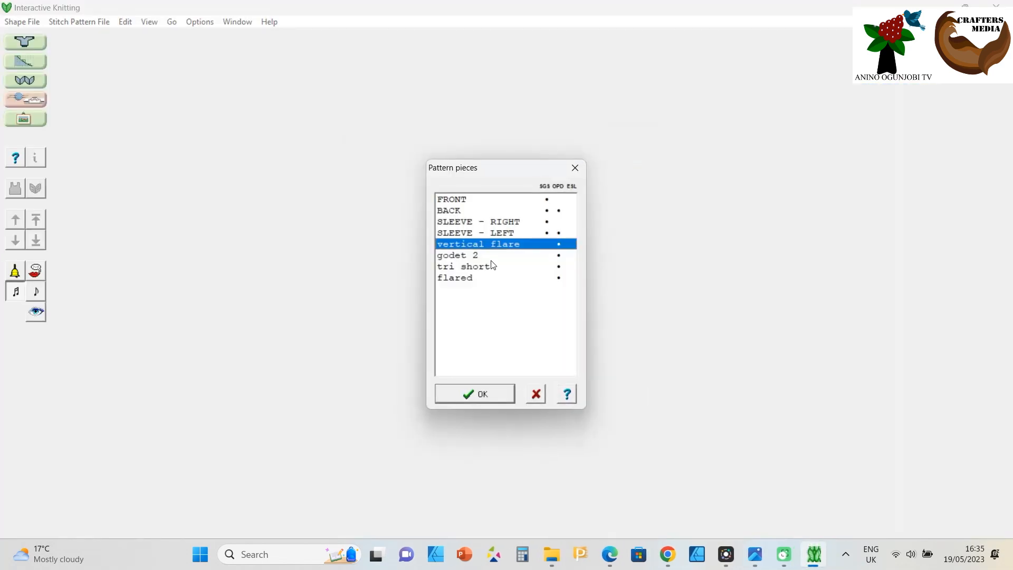
{"action": "left_click", "coordinate": [481, 394]}
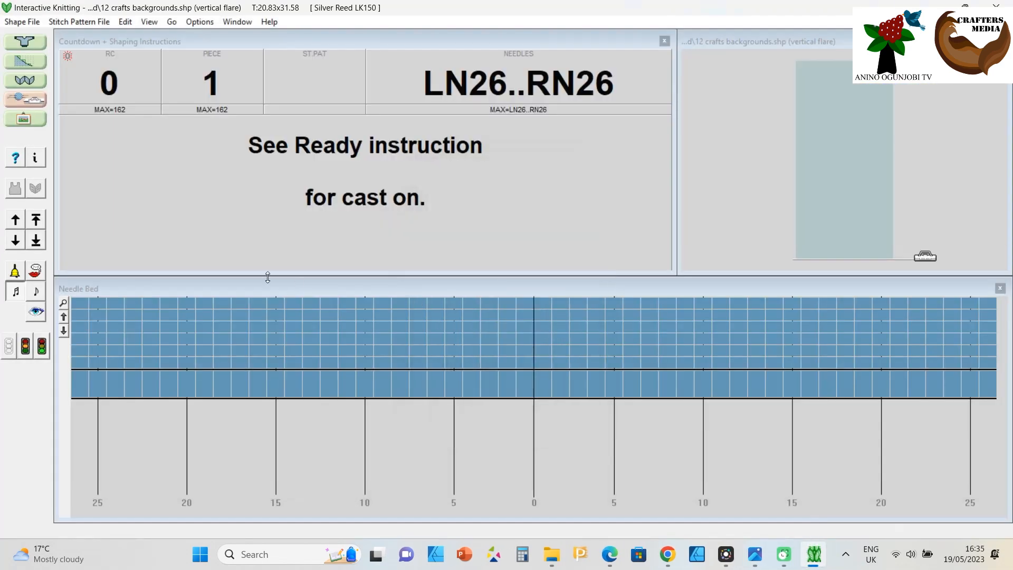
{"action": "left_click", "coordinate": [36, 229]}
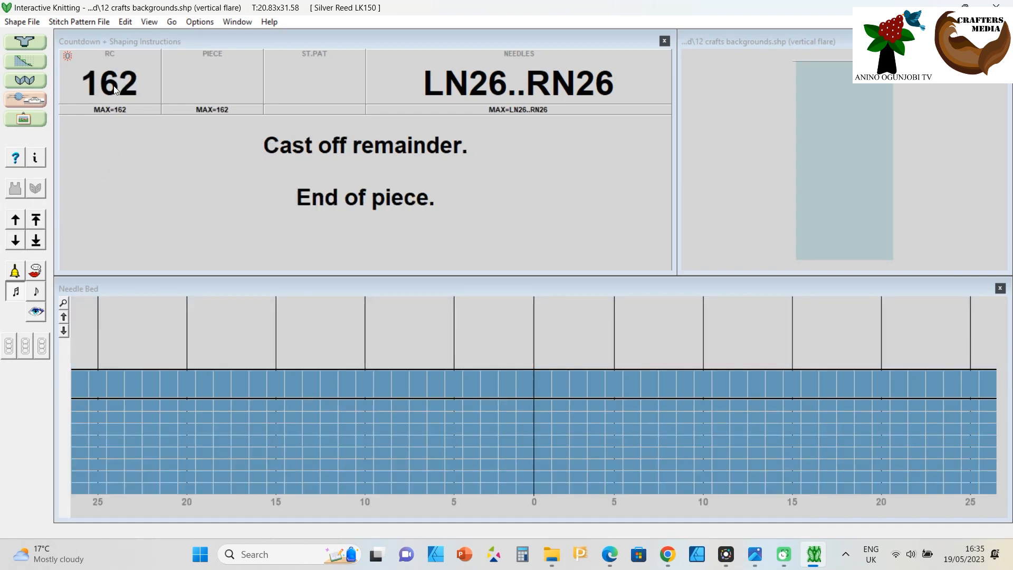
{"action": "left_click", "coordinate": [25, 61]}
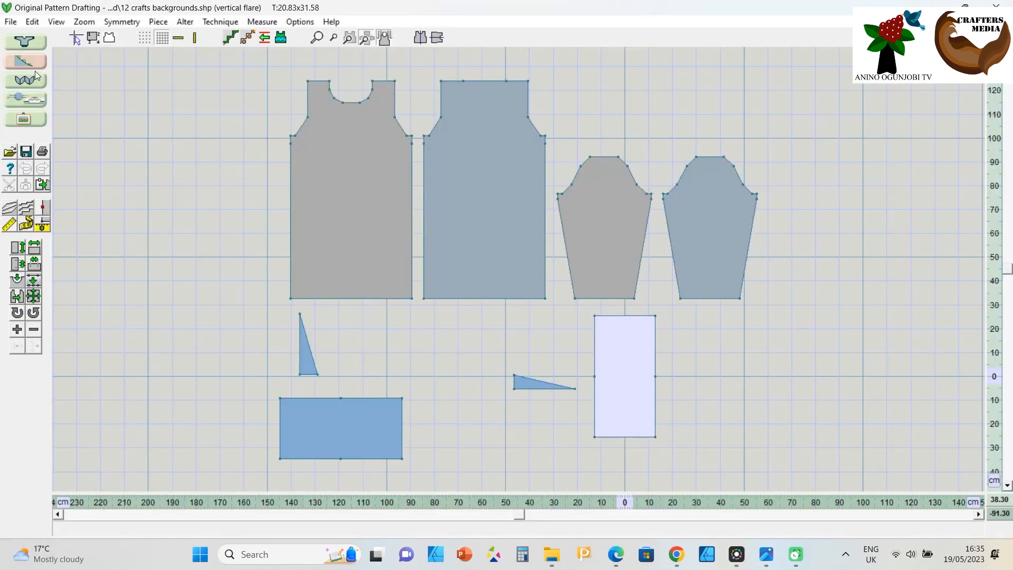